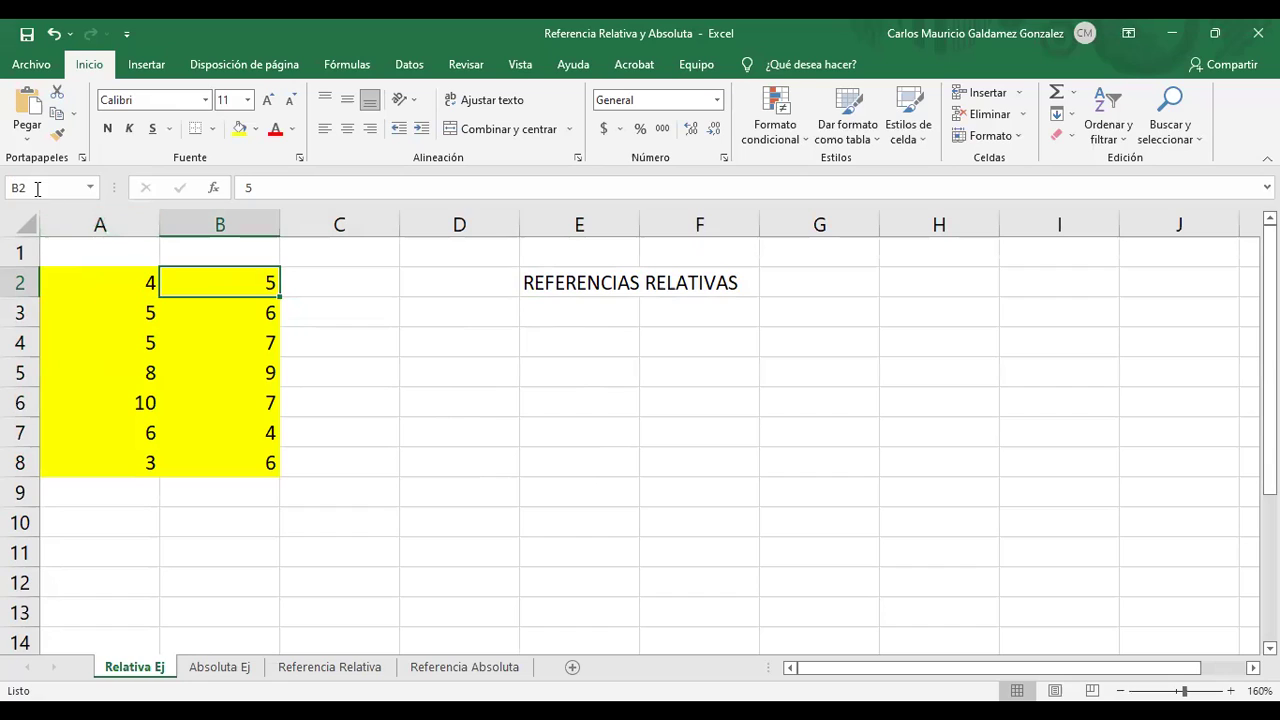
- Point out the number pairs in columns A and B, rows 2–8
left_click(40, 186)
left_click(110, 280)
left_click(200, 278)
left_click(103, 278)
left_click(209, 277)
left_click_drag(123, 317, 213, 459)
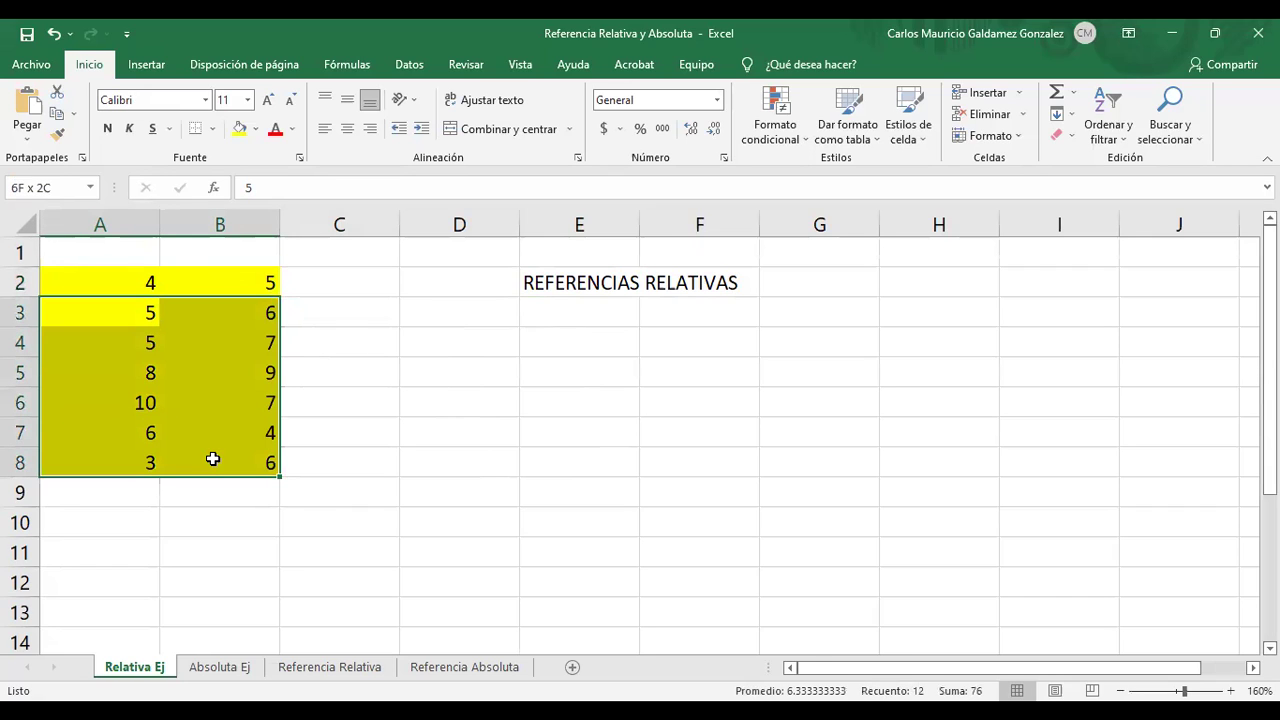
- Enter =A2*B2 in C2 so it shows 20
left_click(300, 288)
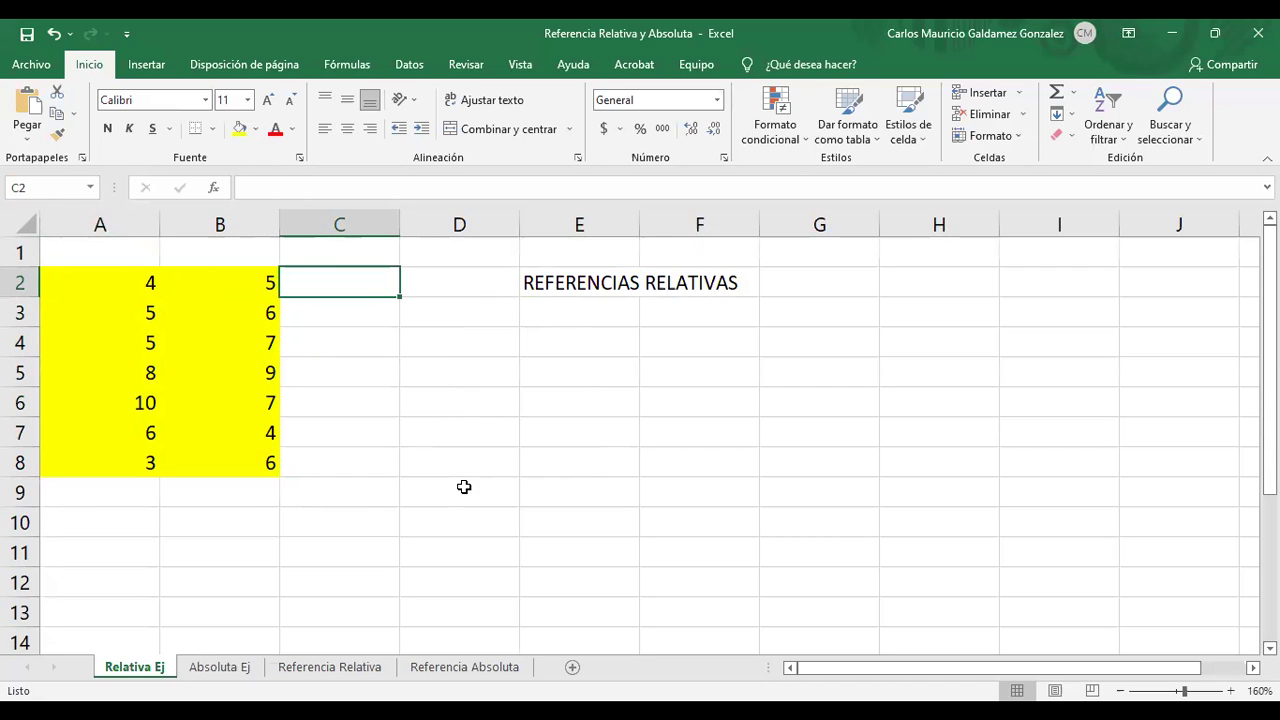
type("=")
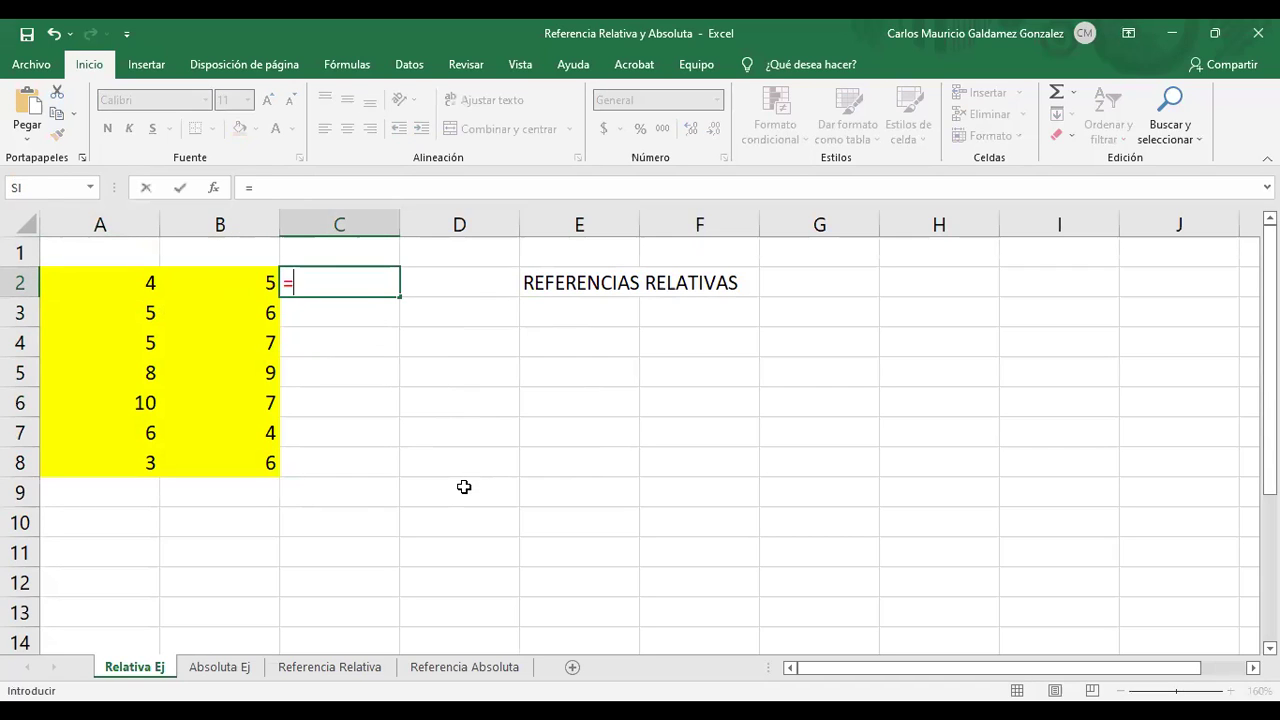
left_click(114, 283)
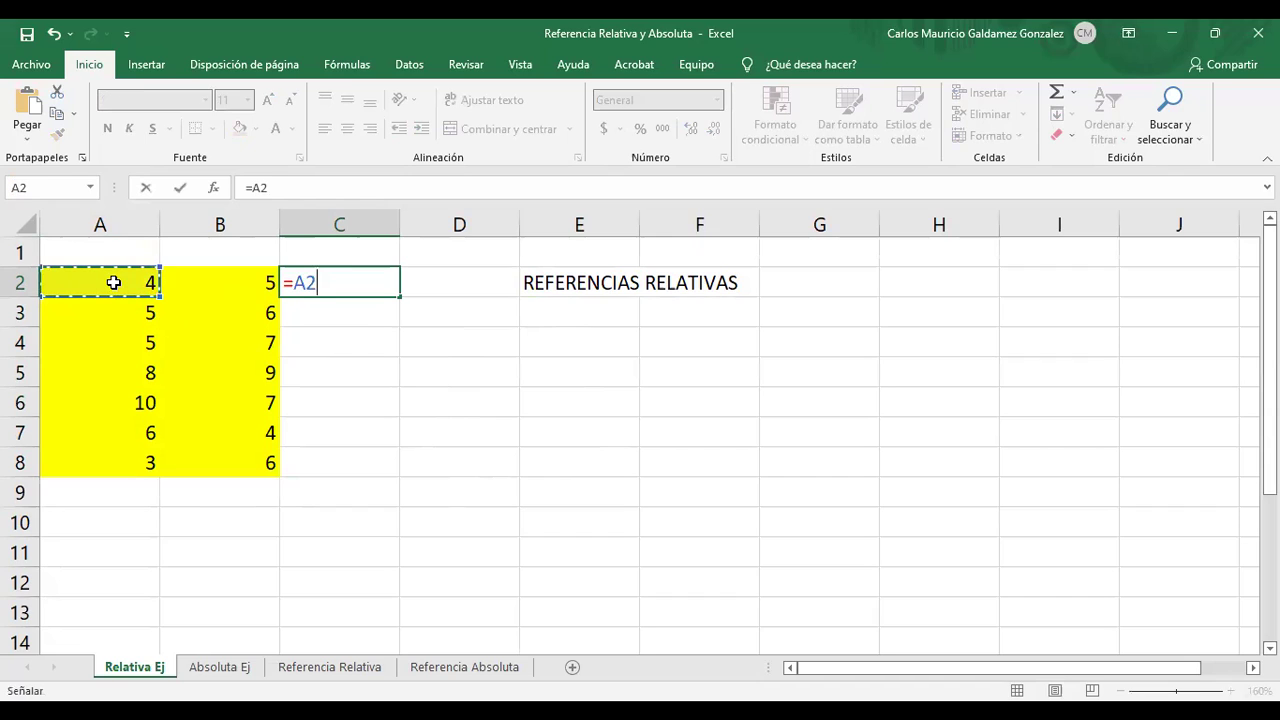
type("*")
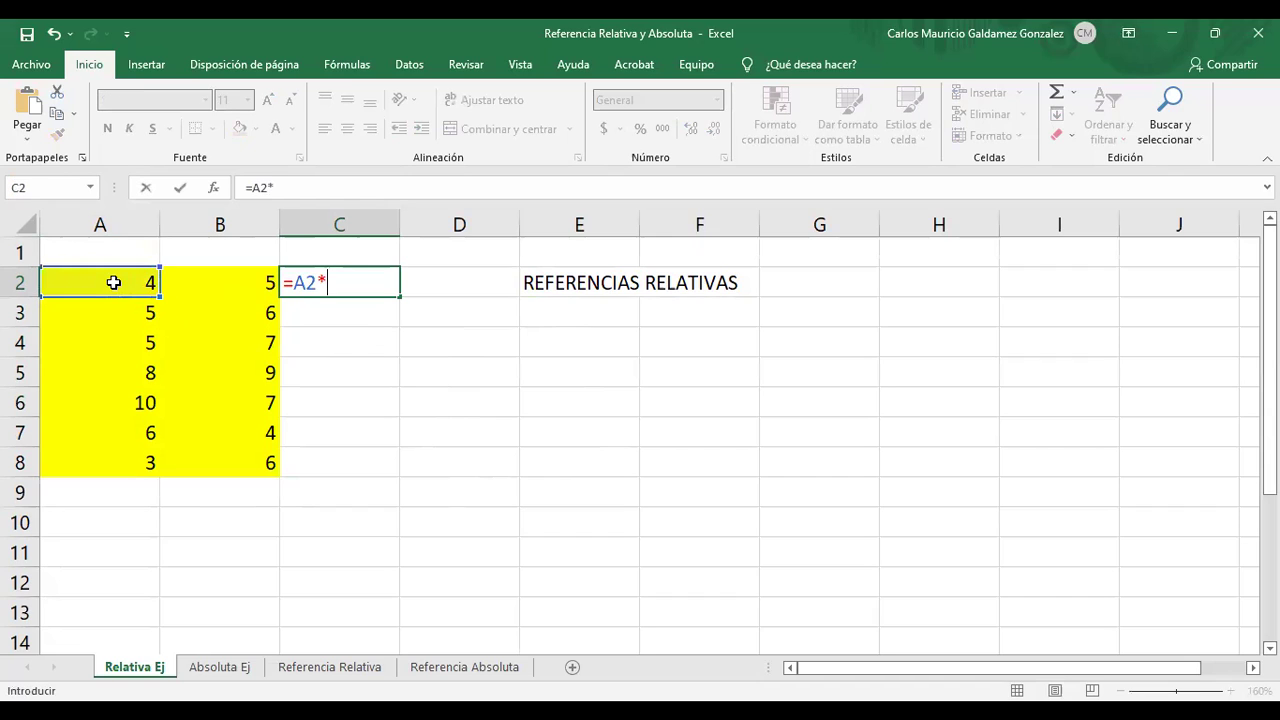
left_click(211, 283)
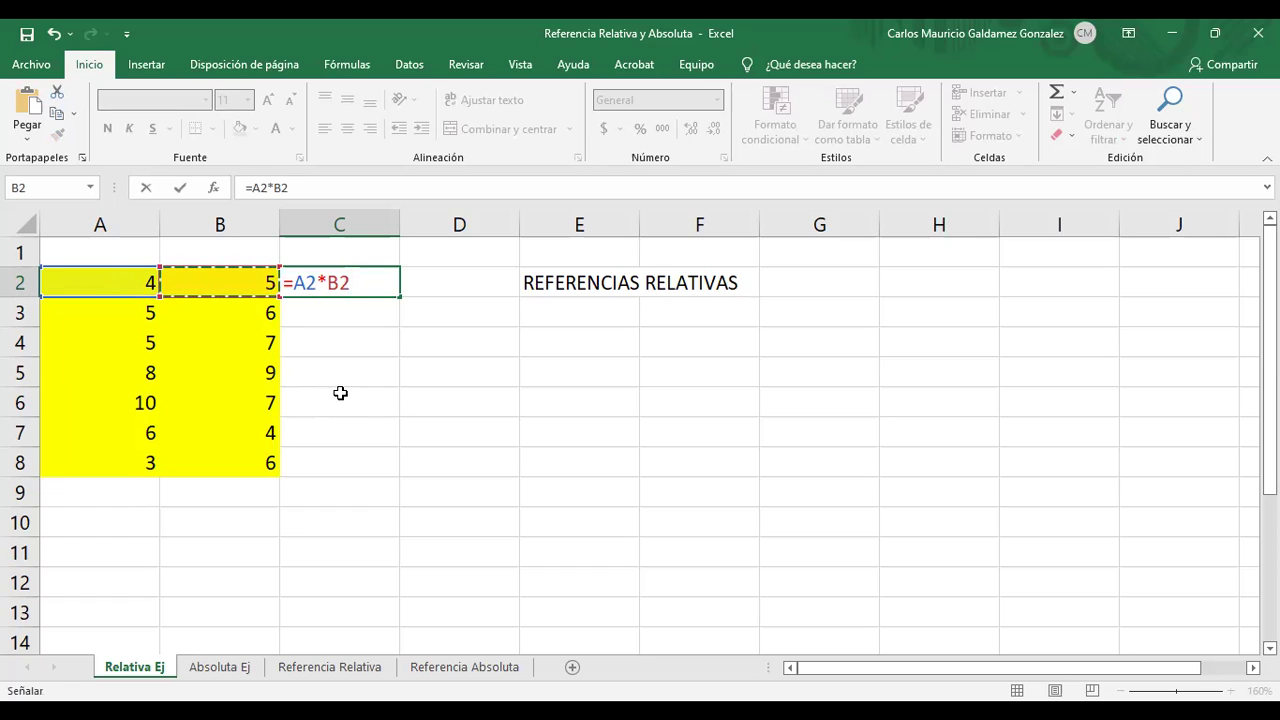
key("Return")
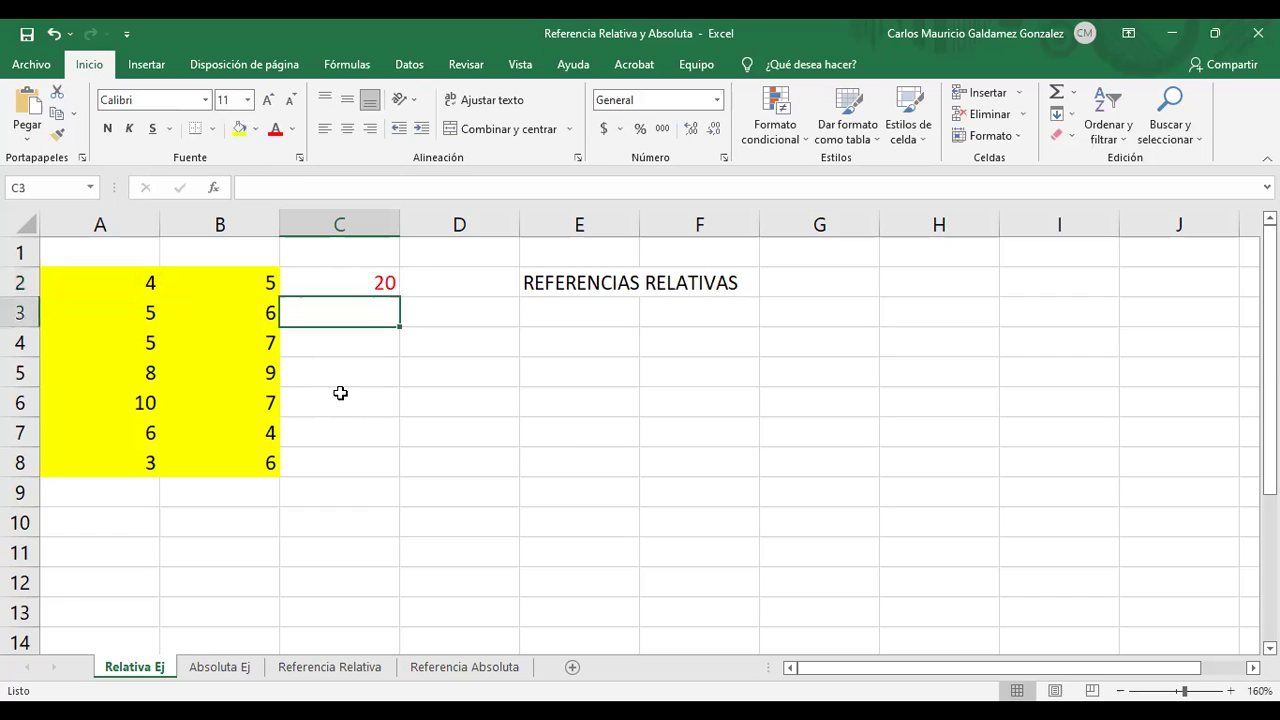
- Fill C2's product formula down to C8
key("Up")
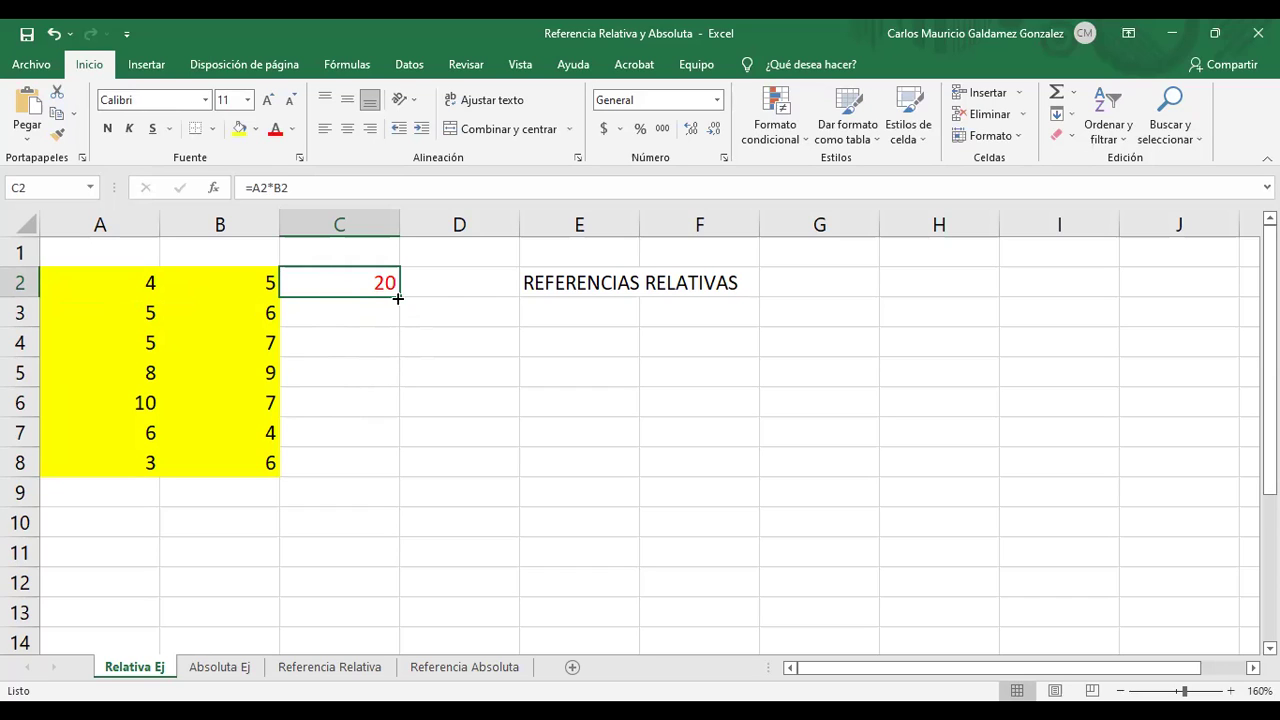
left_click_drag(397, 296, 397, 476)
left_click(338, 283)
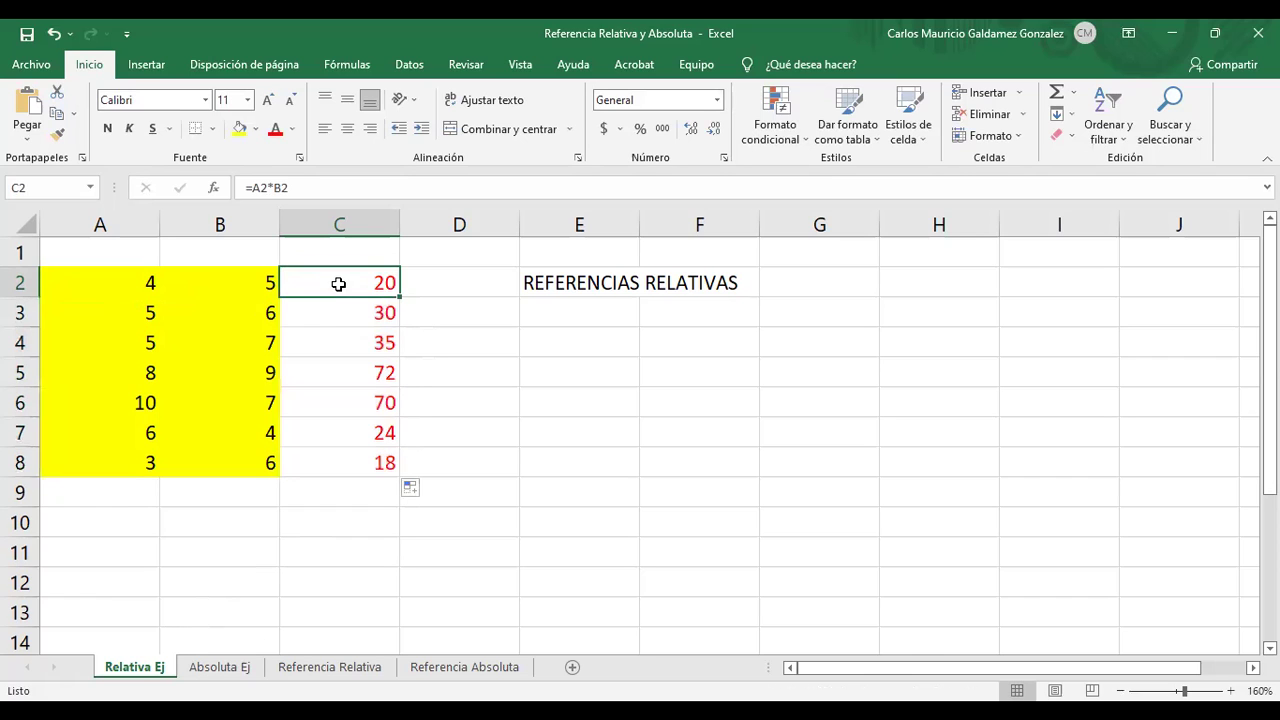
left_click_drag(325, 280, 347, 464)
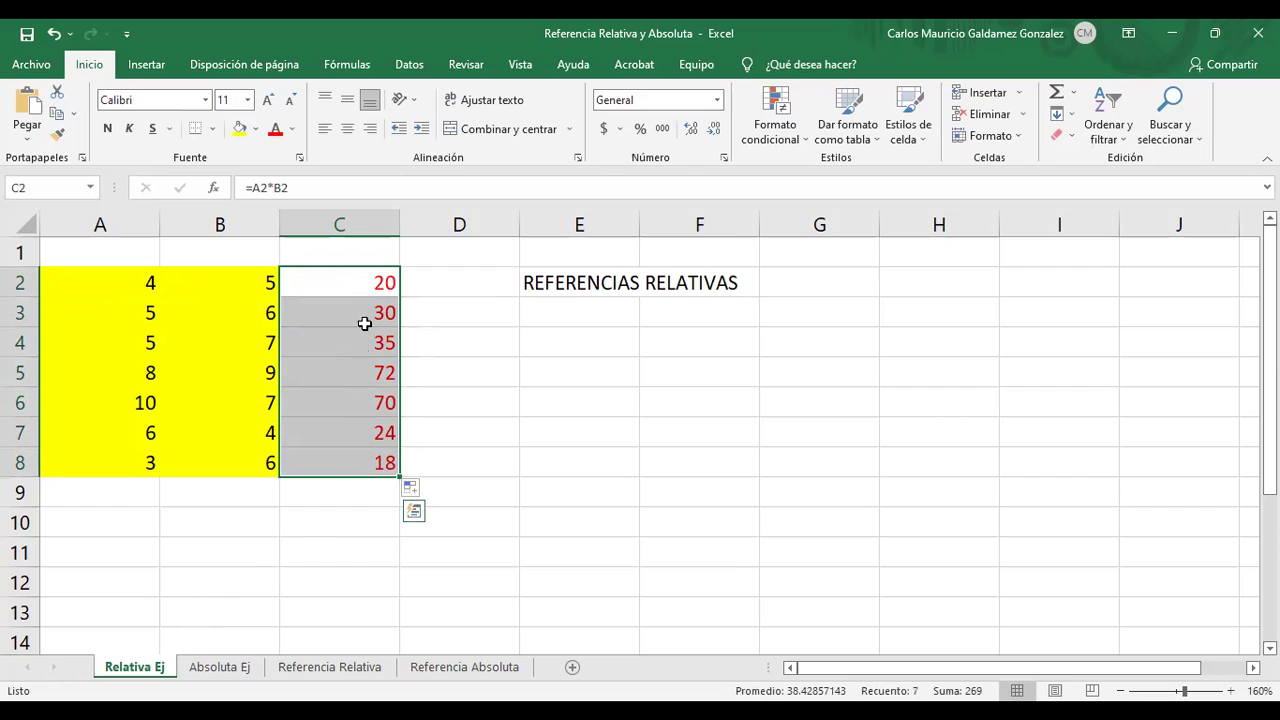
left_click(337, 279)
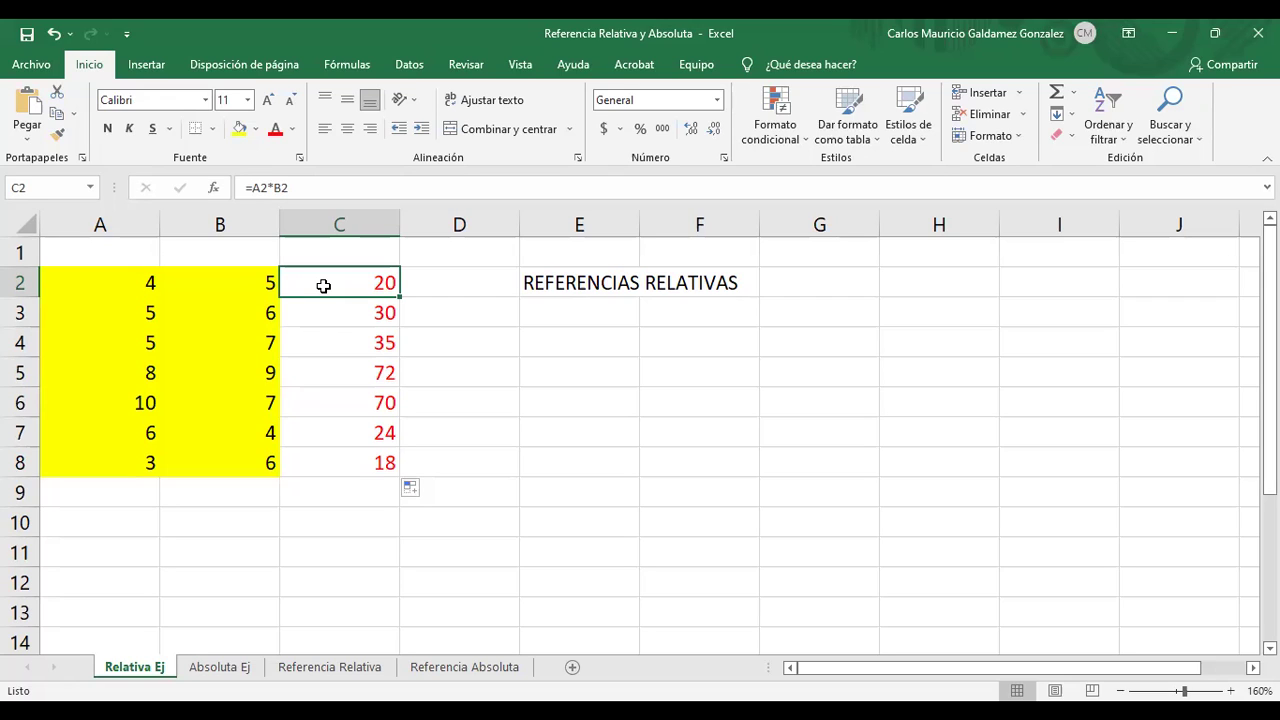
- Compare C2's formula =A2*B2 with C3's adjusted =A3*B3
left_click(329, 306)
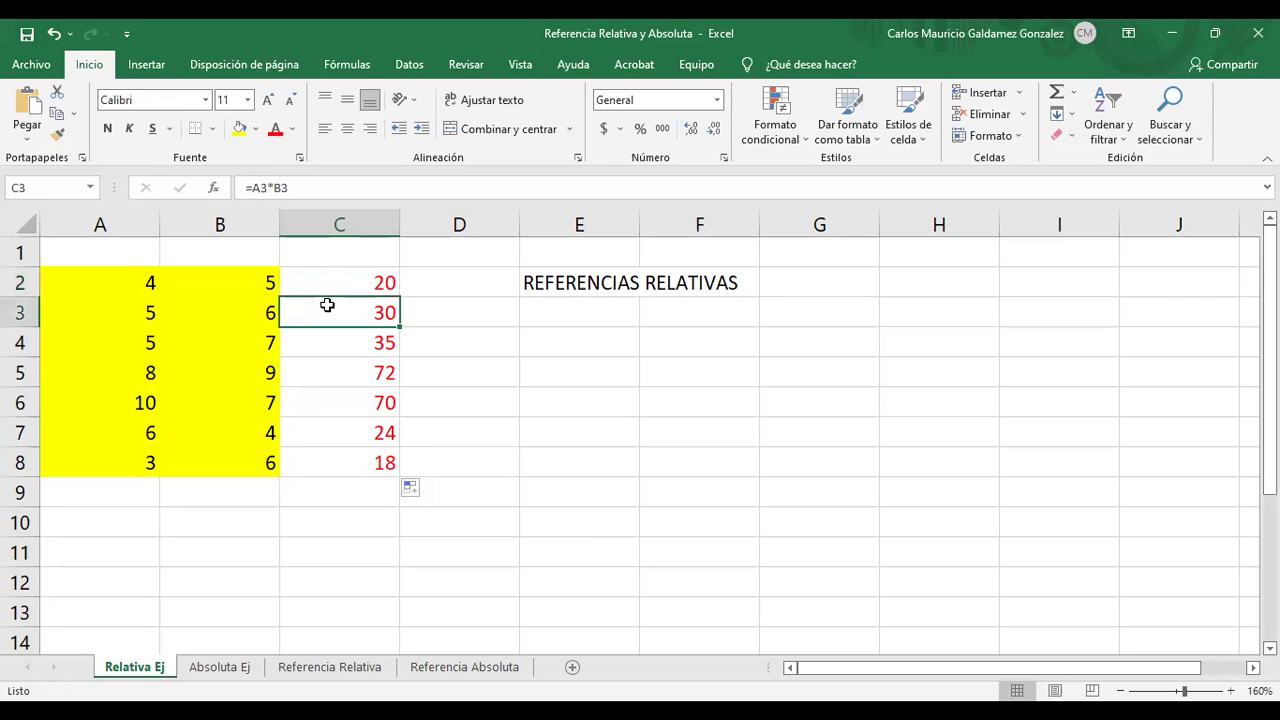
left_click(327, 281)
left_click(334, 309)
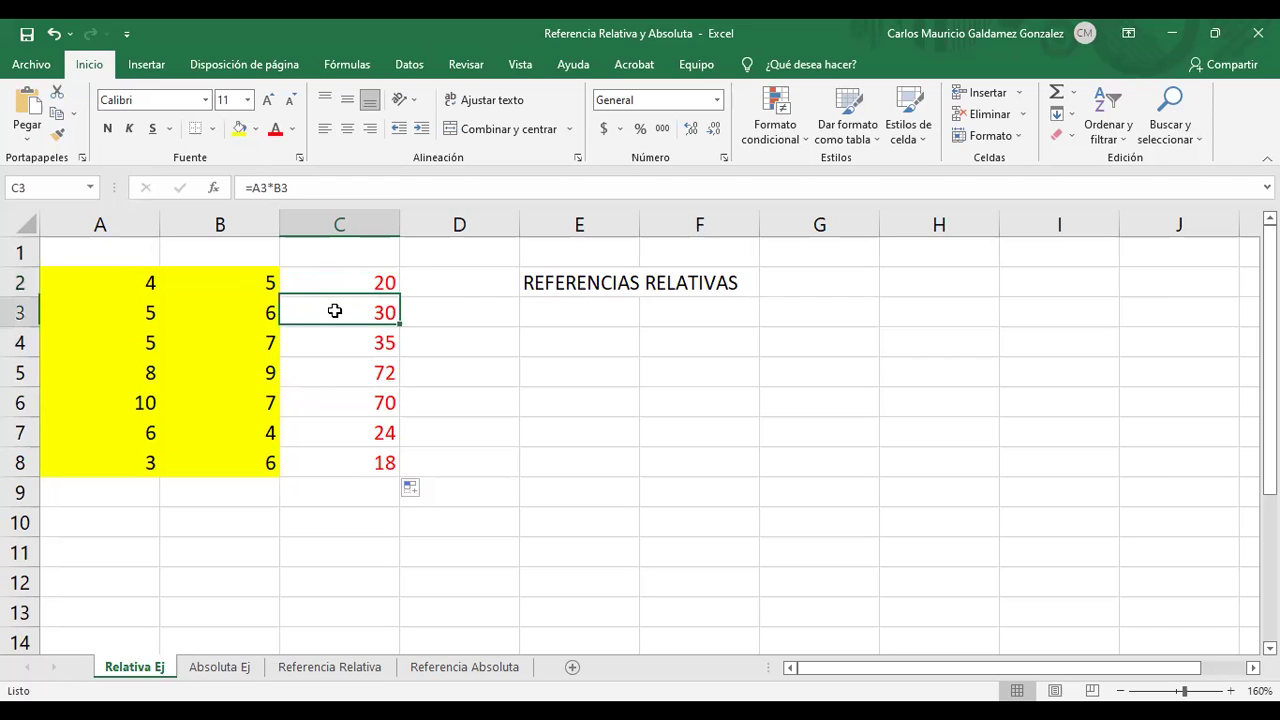
left_click(316, 279)
left_click(319, 309)
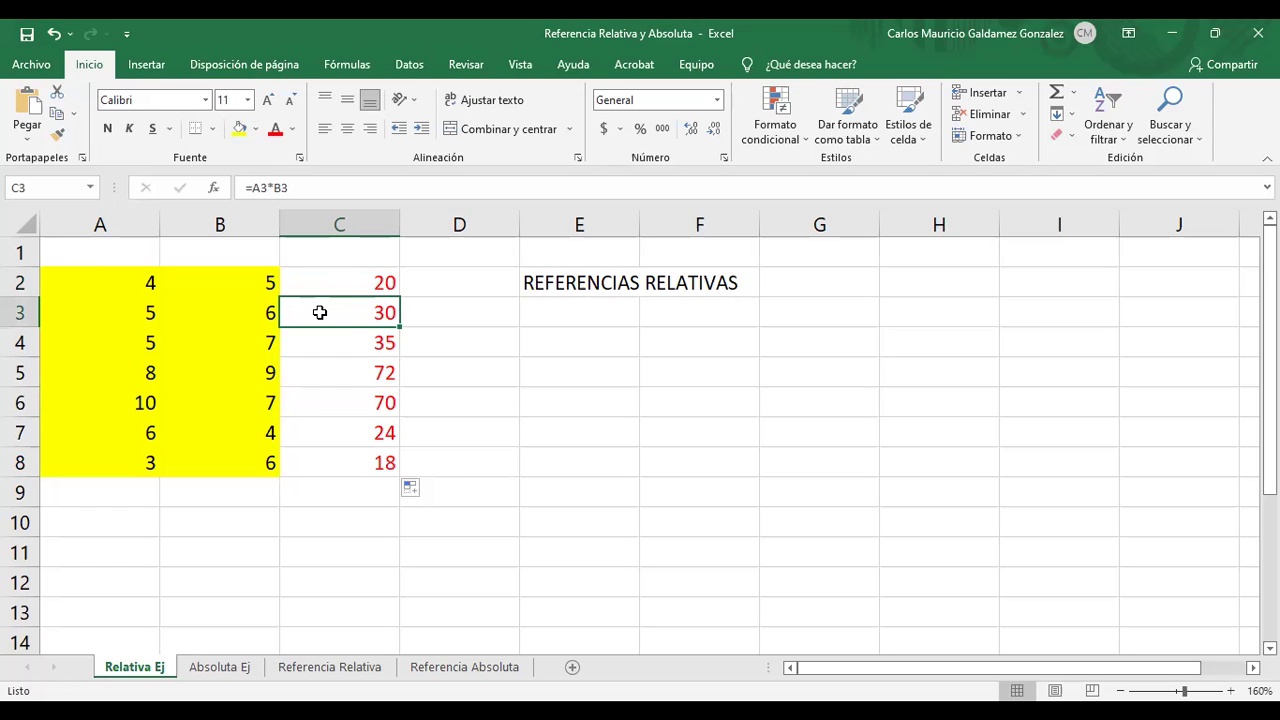
left_click(320, 281)
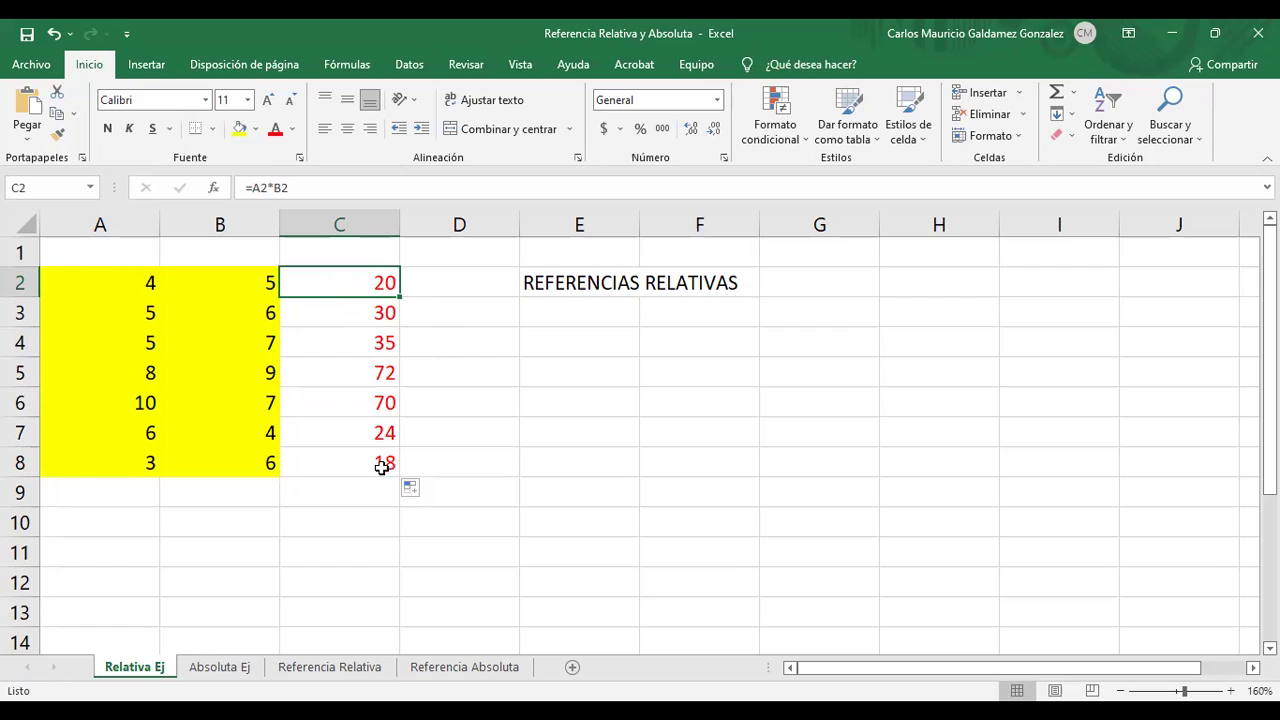
left_click(323, 313)
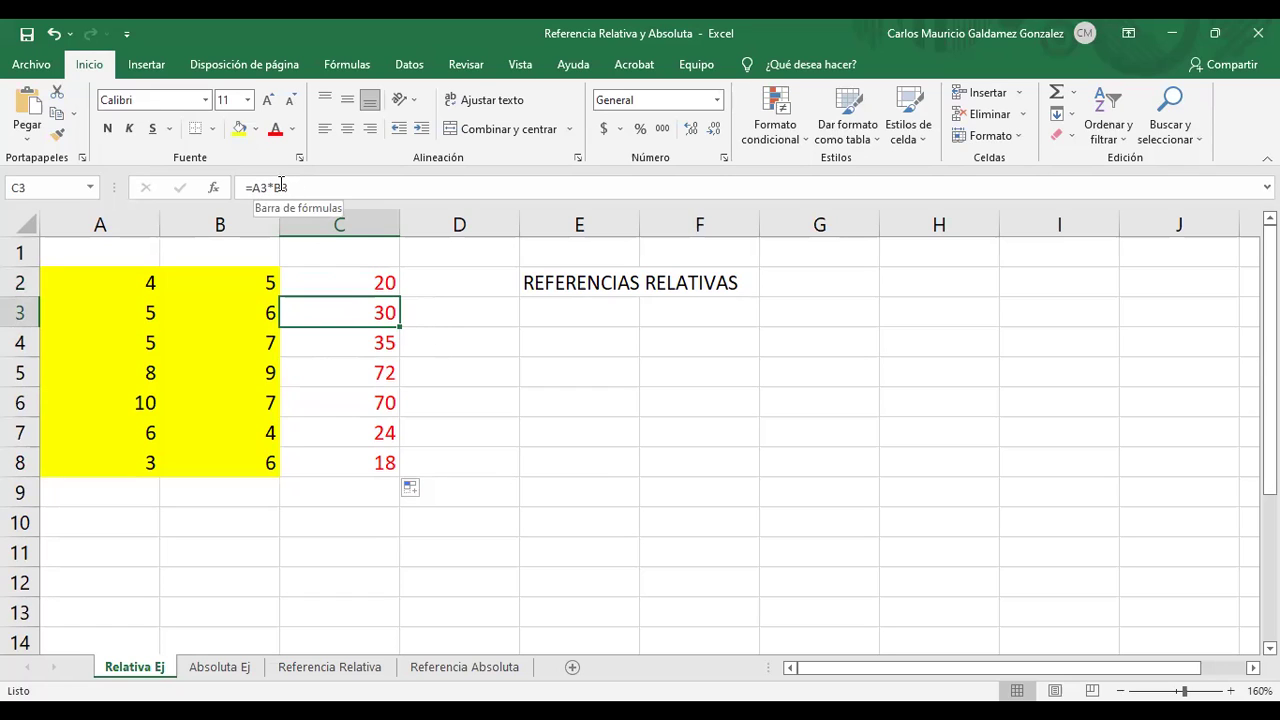
left_click_drag(172, 313, 220, 310)
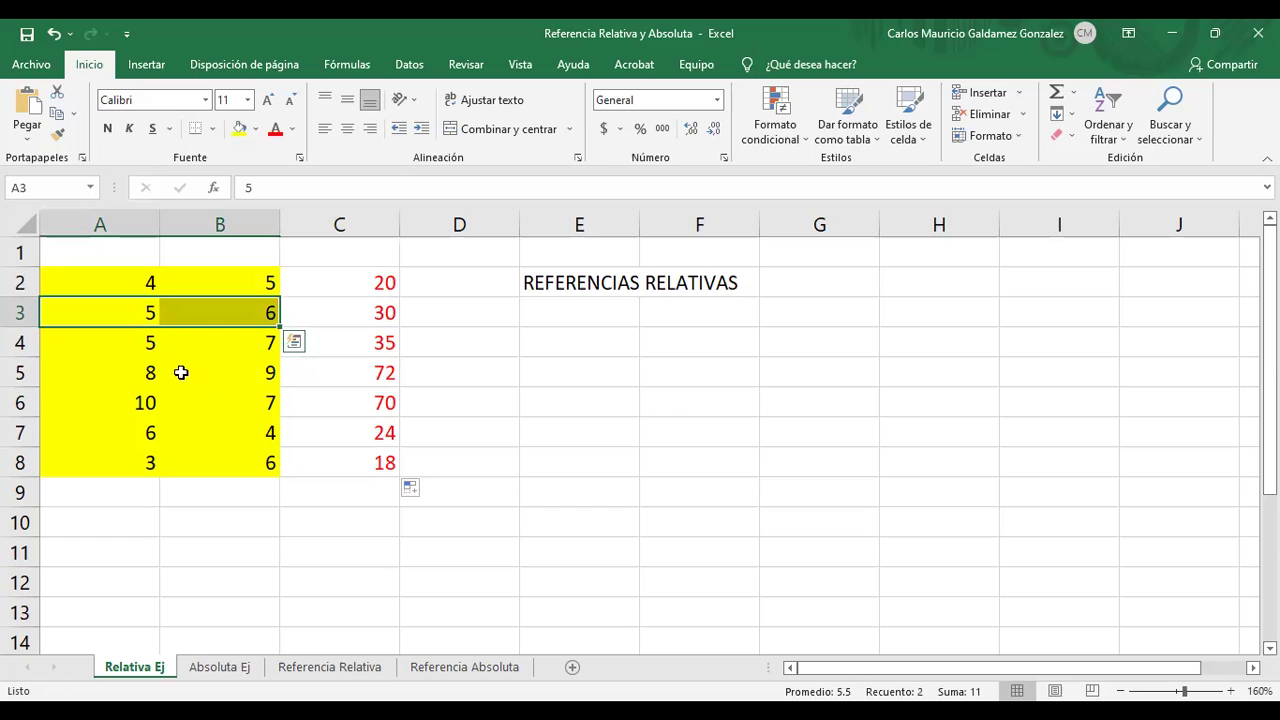
left_click(325, 347)
left_click(335, 371)
left_click(335, 401)
left_click(343, 431)
left_click(345, 463)
left_click_drag(130, 462, 246, 462)
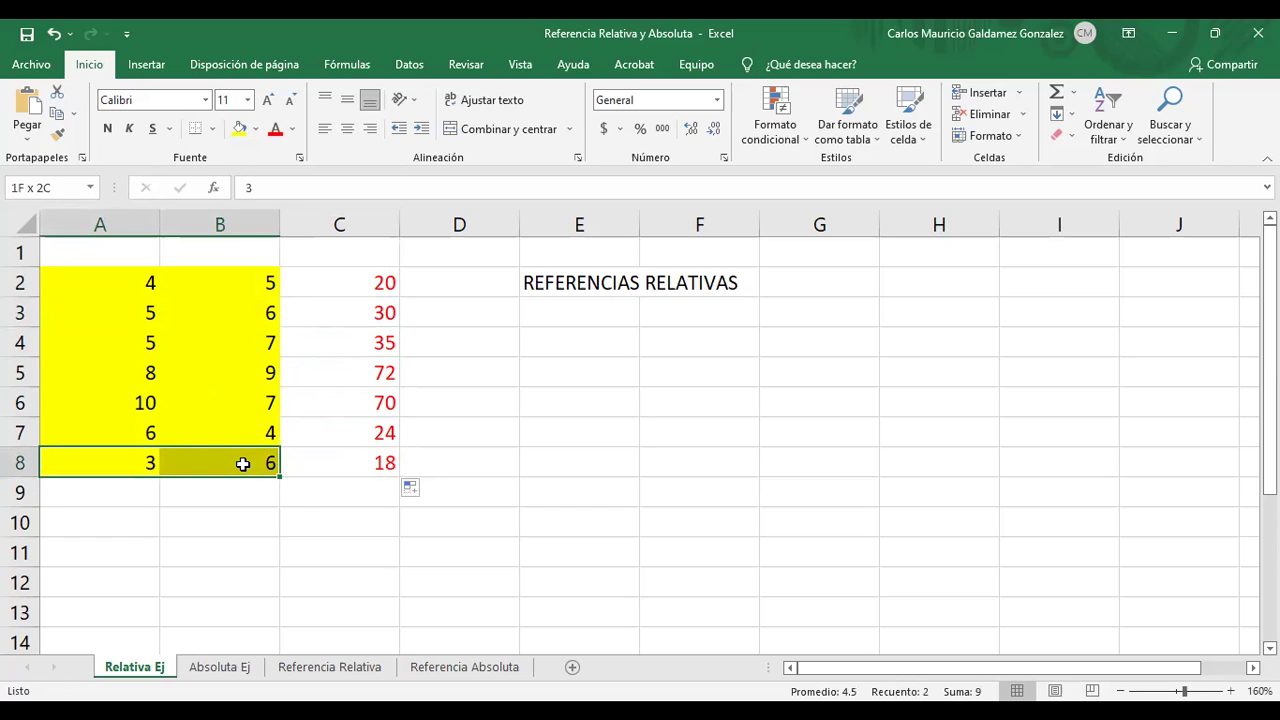
left_click(577, 341)
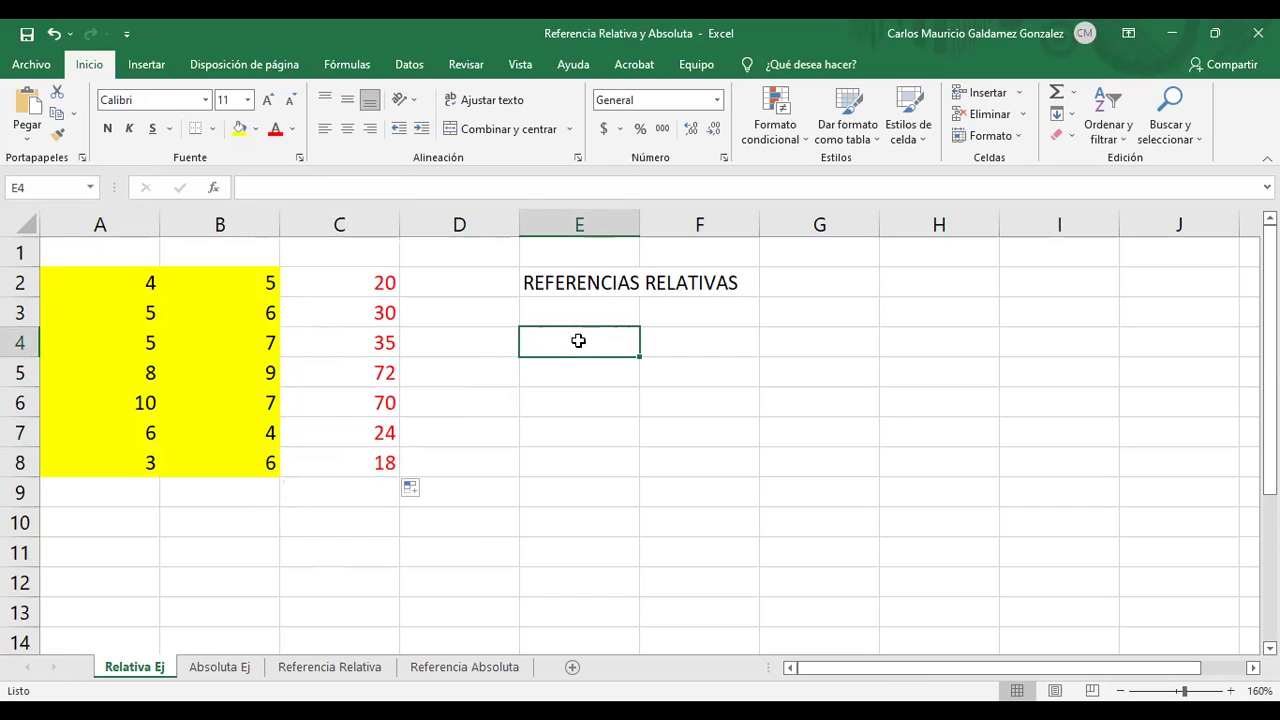
- Enter 4 in E4 and 5 in F4
type("d")
key("BackSpace")
type("4")
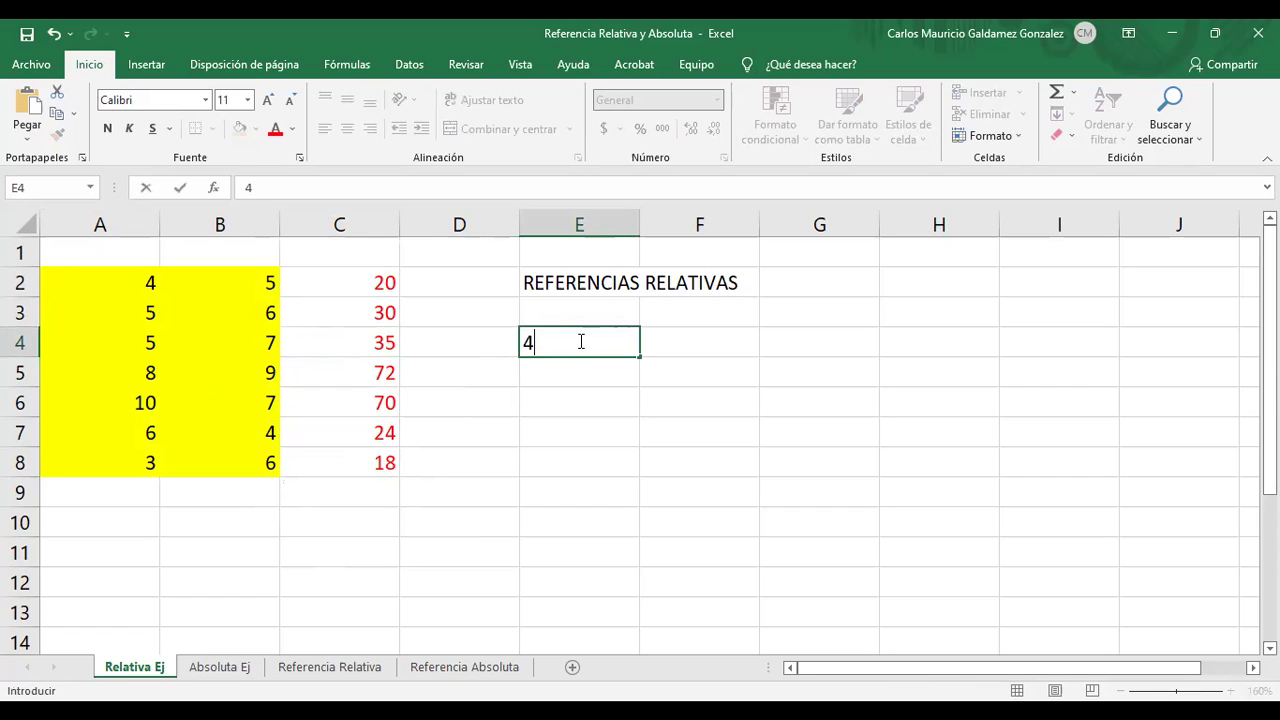
key("Tab")
type("5")
key("Tab")
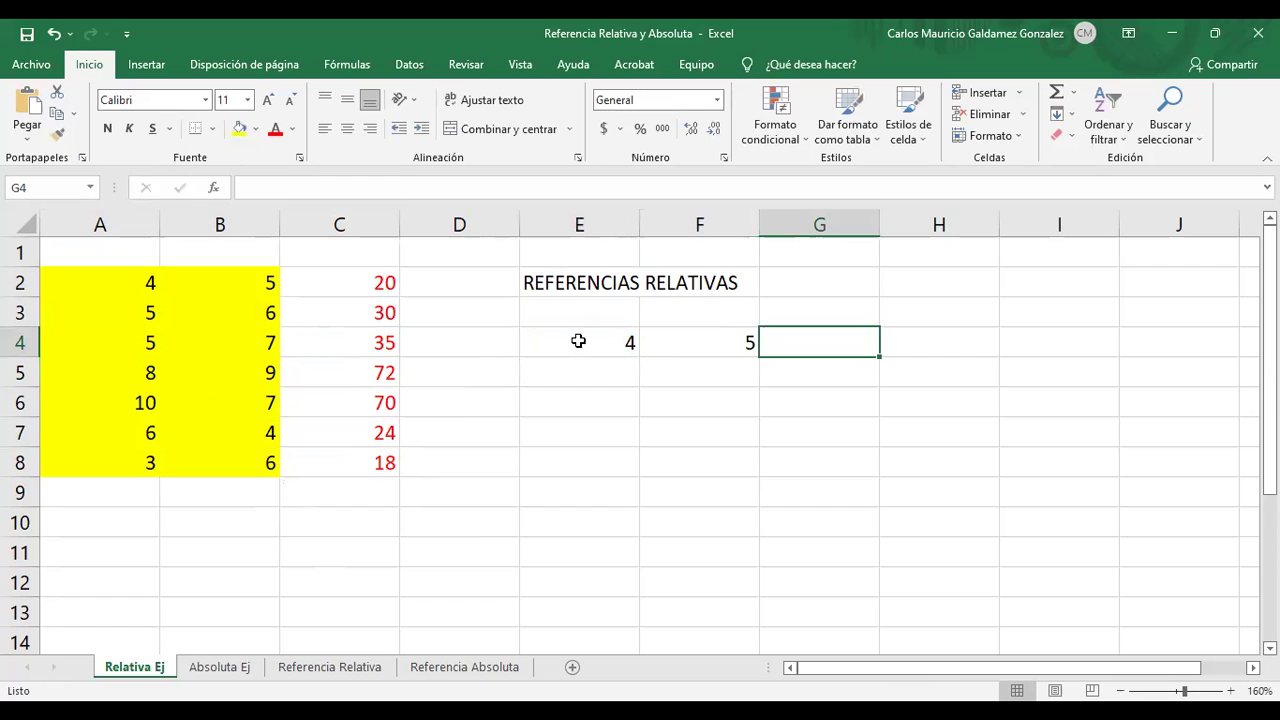
type("=")
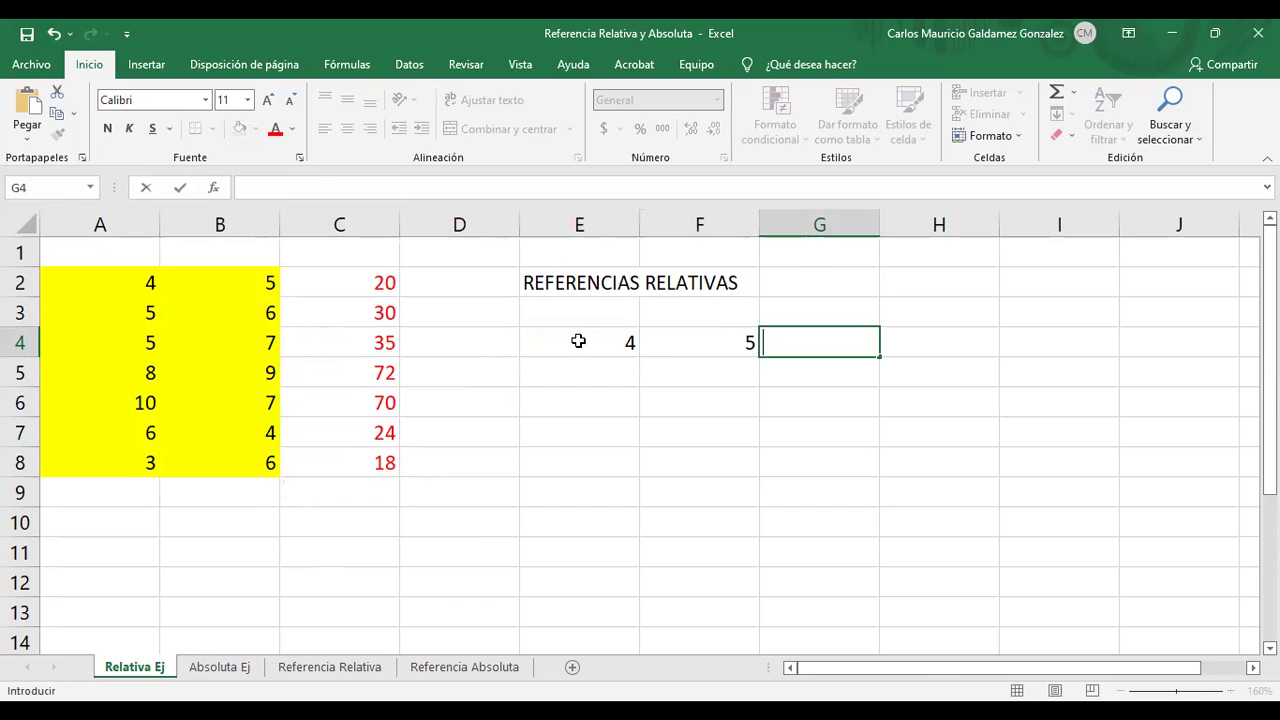
key("Left")
key("Left")
key("Down")
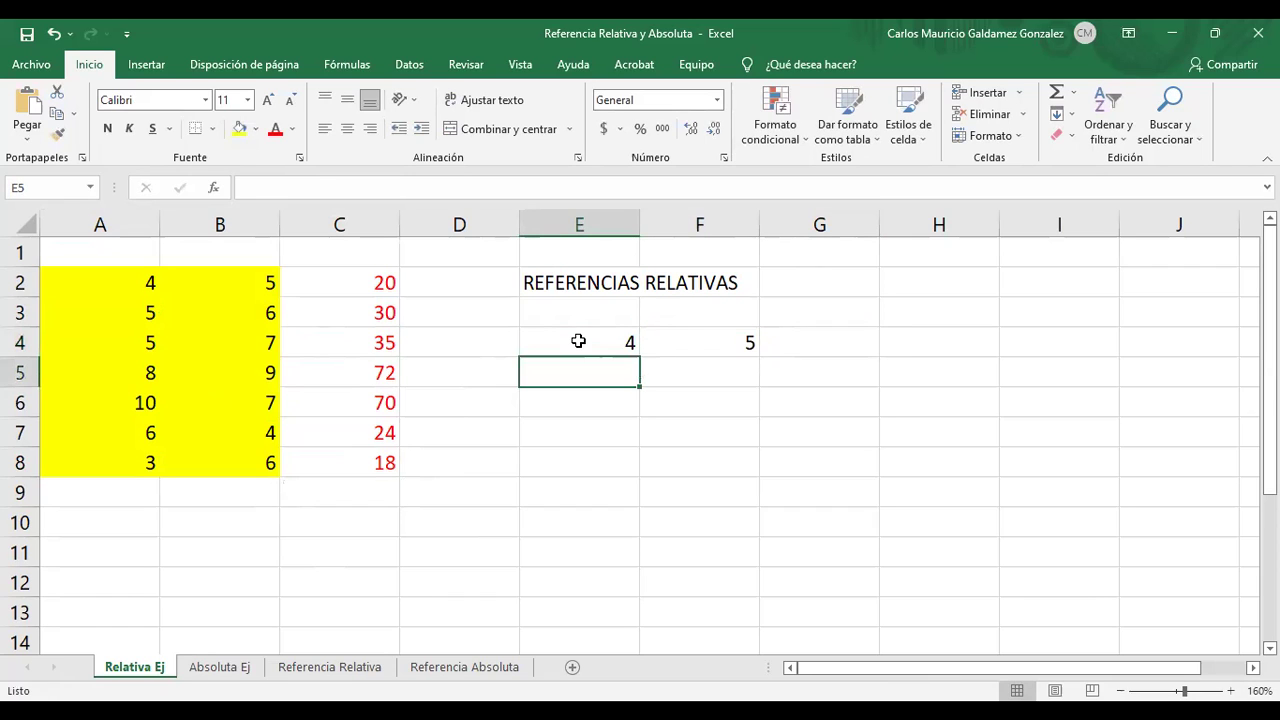
- Enter 5, 6 and 7 down column E from E5
type("5")
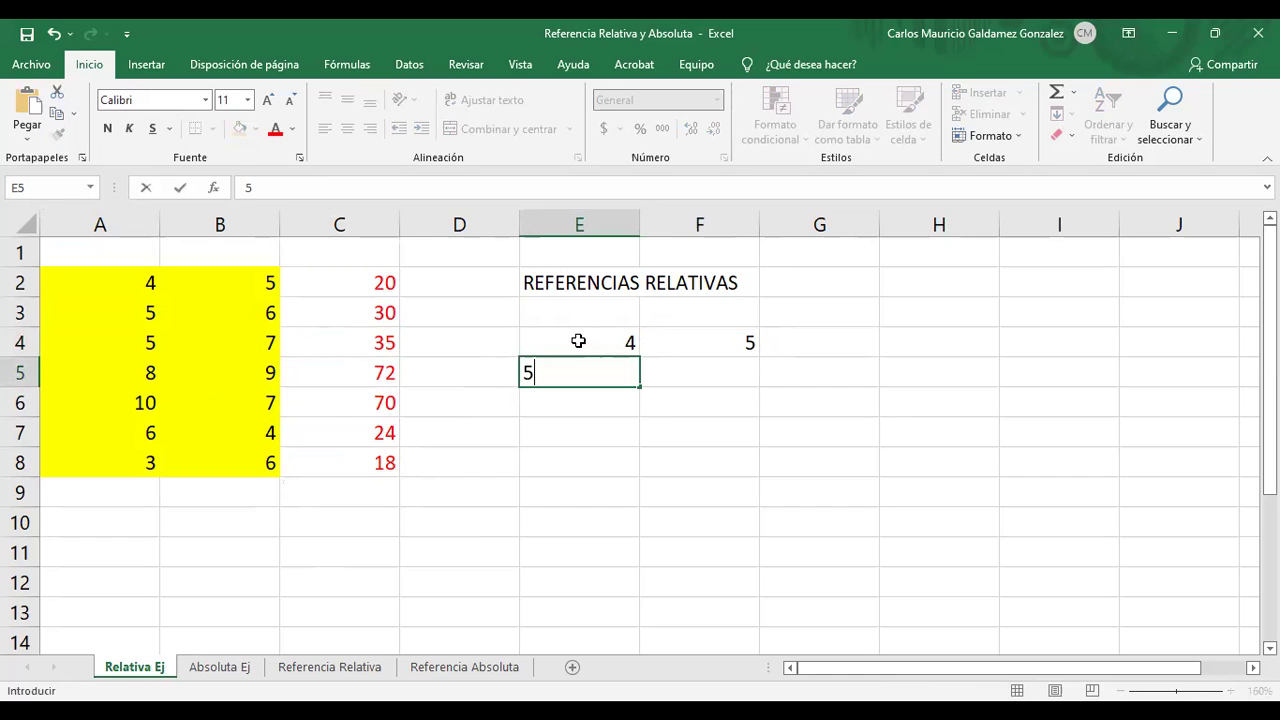
key("Return")
type("6")
key("Return")
type("7")
key("Right")
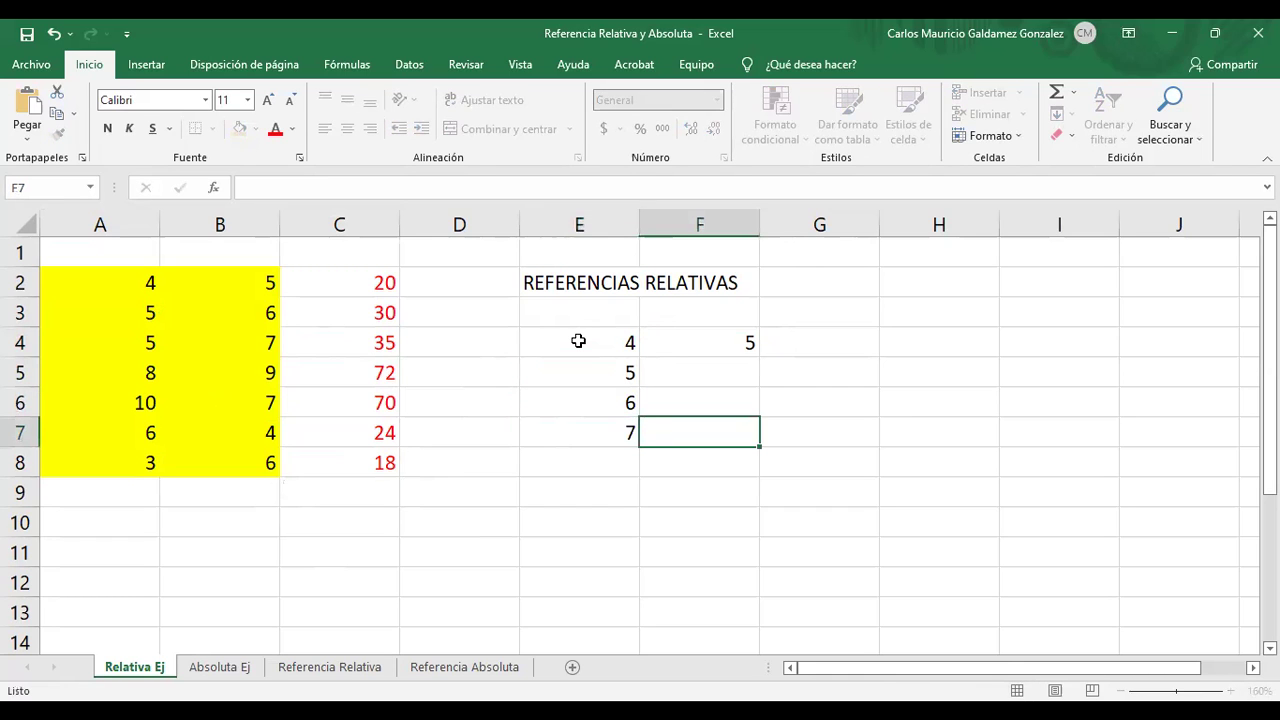
- Enter 6 in F5, 7 in G4 and 8 in G5
left_click(715, 342)
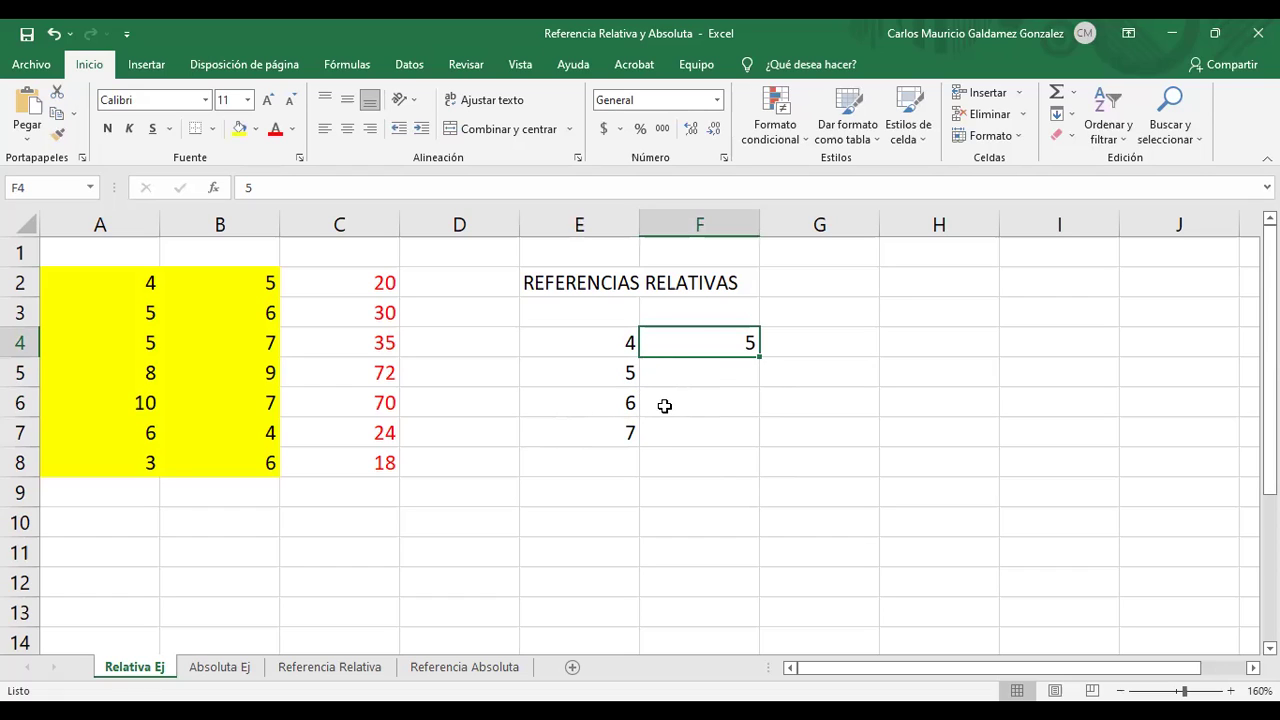
double_click(688, 376)
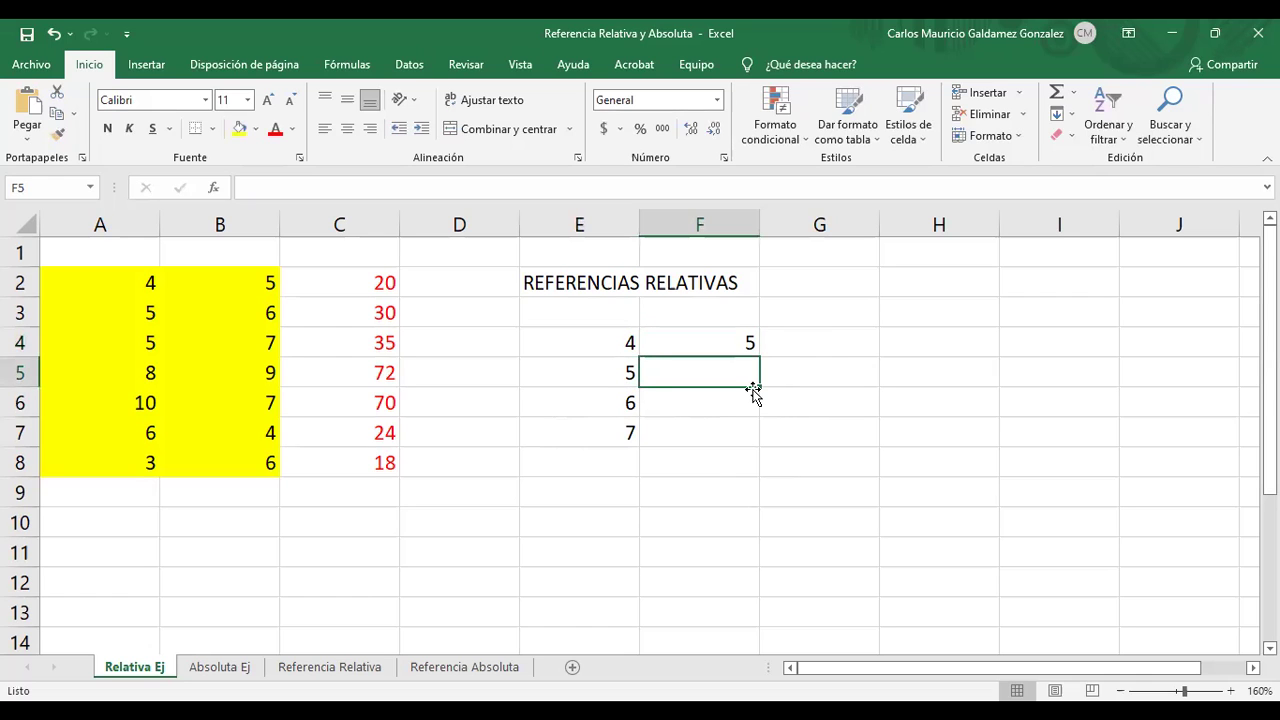
type("6")
left_click(789, 346)
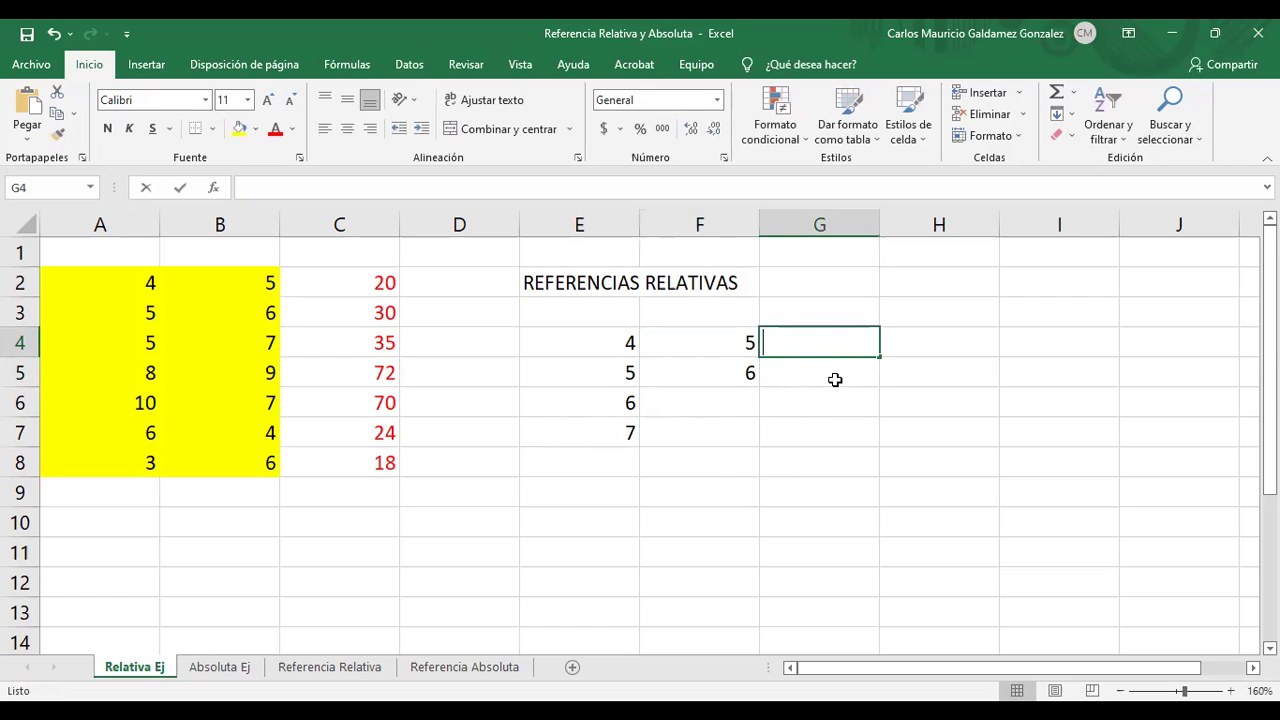
type("7")
key("Return")
type("8")
- Clear the extra 6 and 7 from E6:E7 and select H4 for the products
left_click_drag(610, 400, 606, 434)
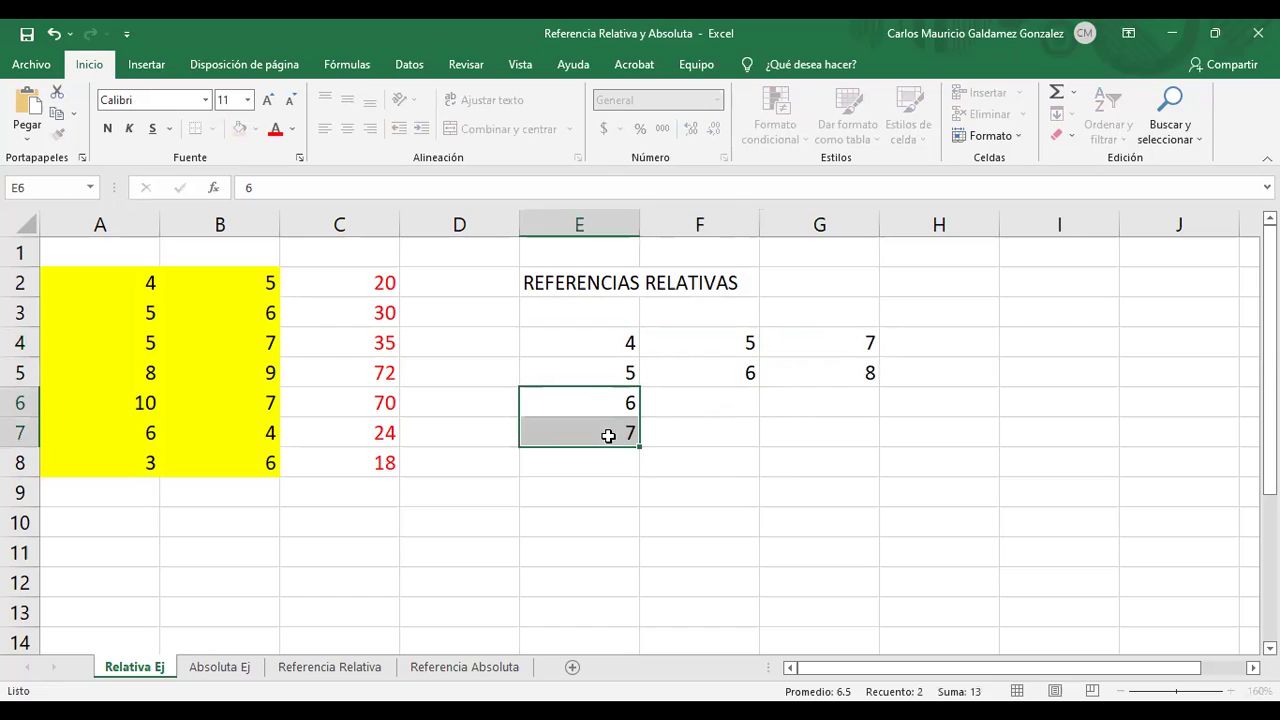
key("Delete")
left_click(812, 436)
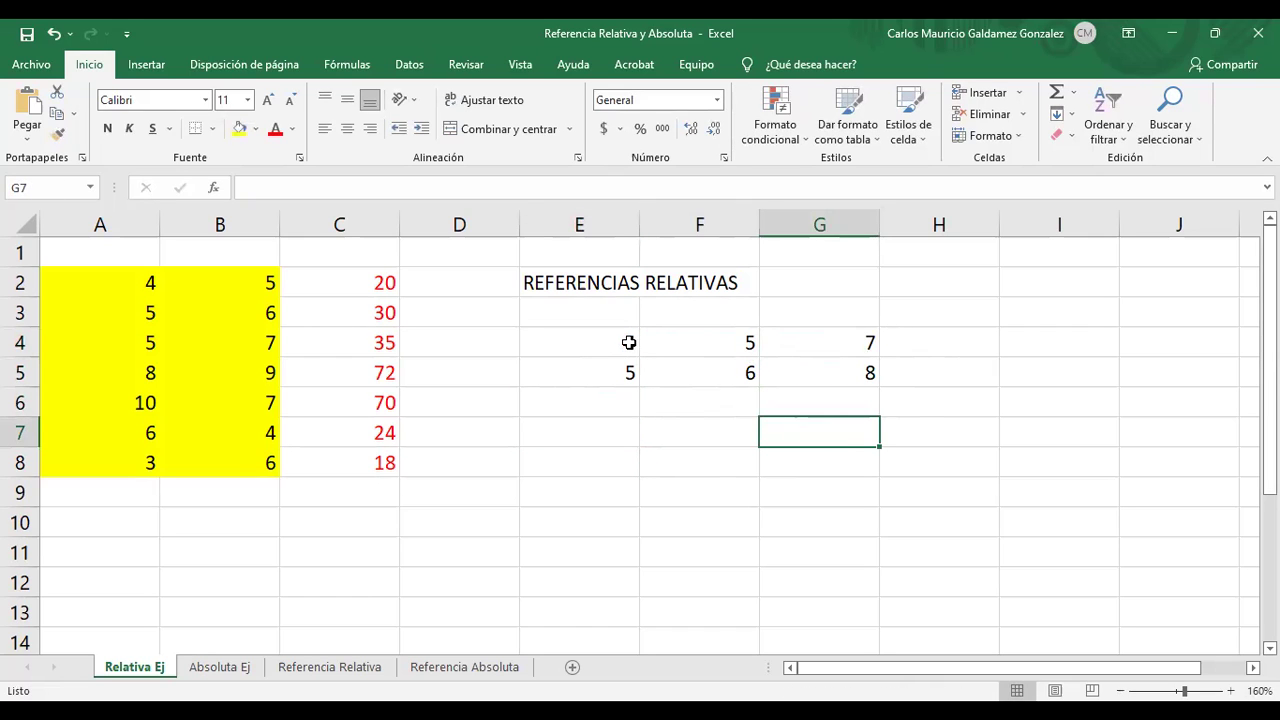
left_click_drag(323, 280, 343, 463)
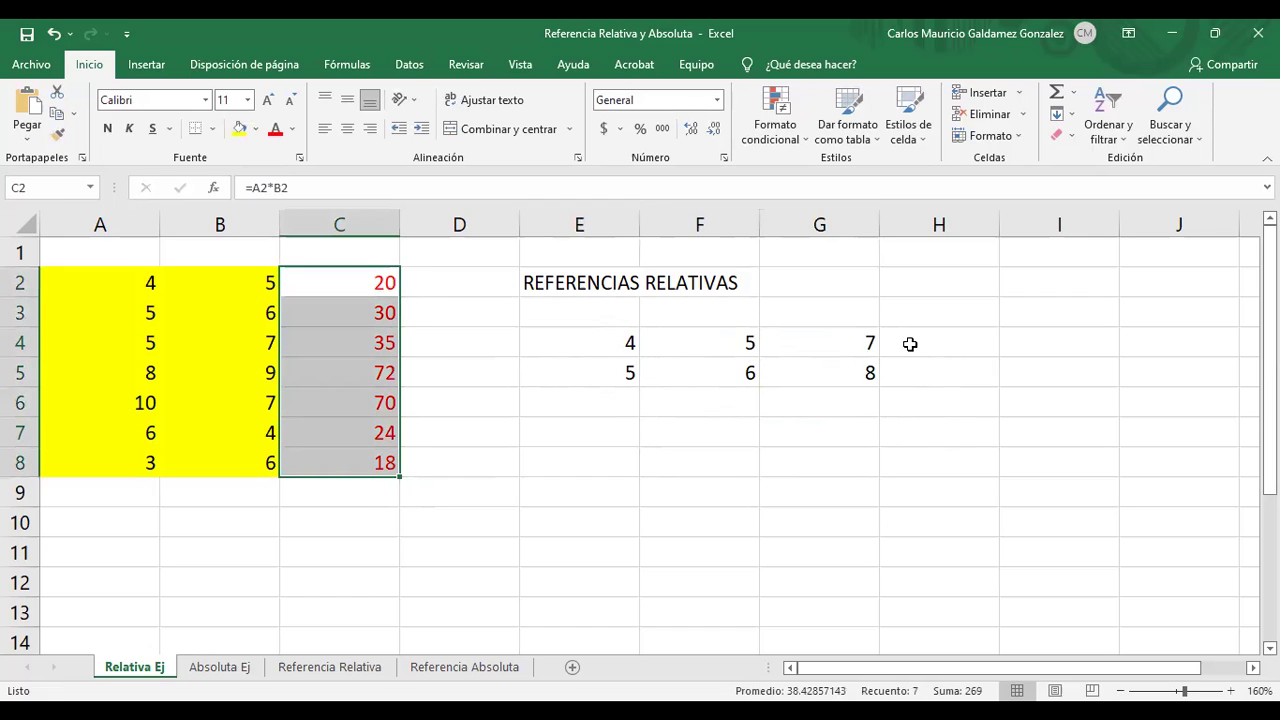
left_click_drag(908, 343, 1149, 343)
left_click(942, 351)
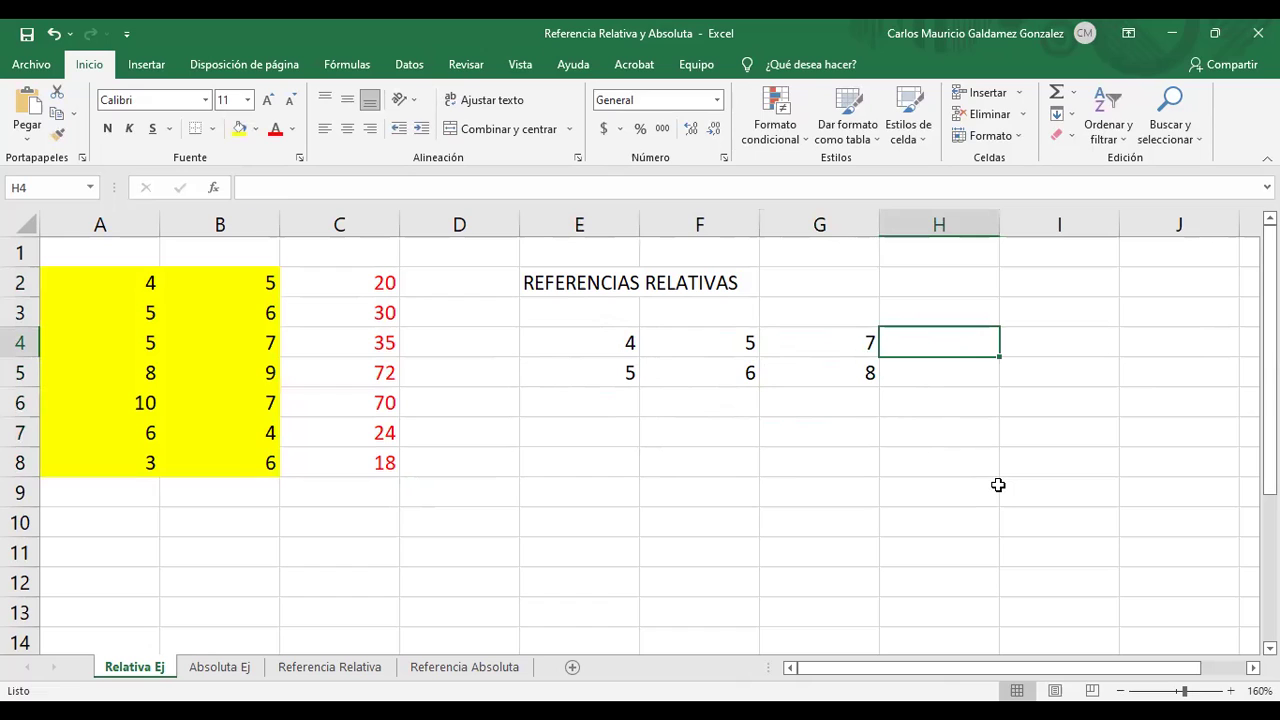
- Enter the product formula =E4*E5 in H4
type("=")
key("Left")
key("Left")
key("Left")
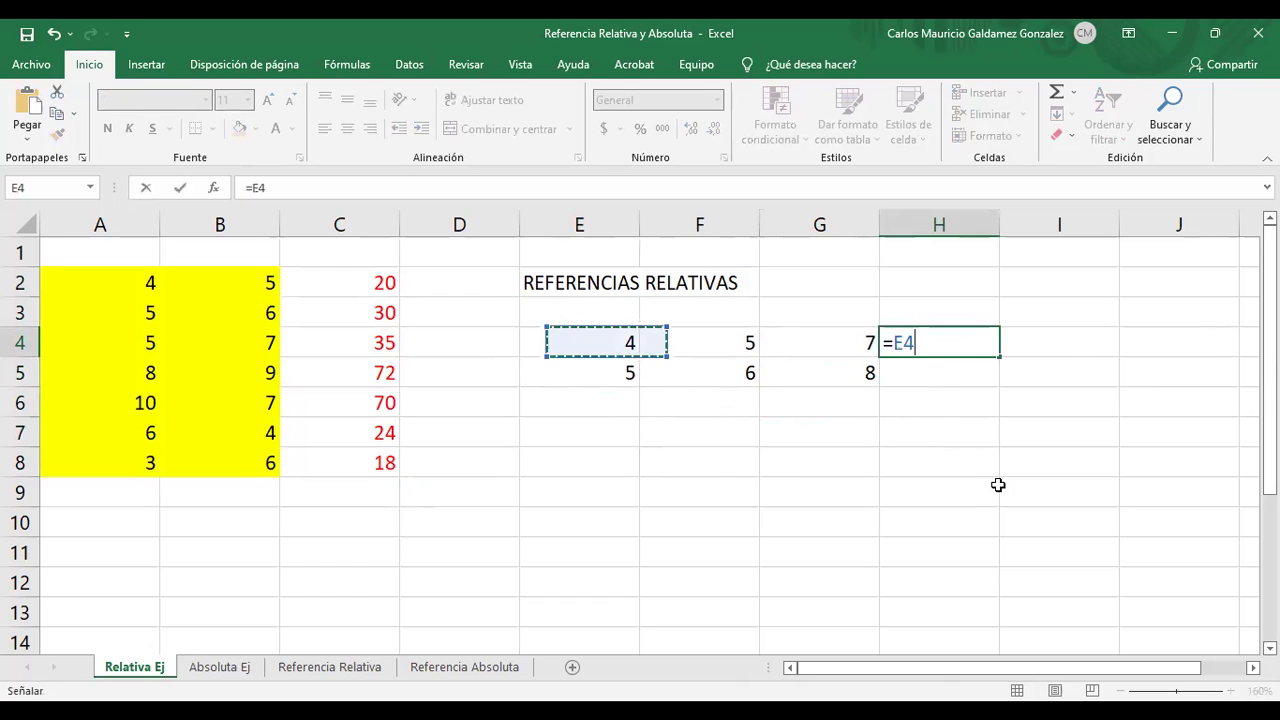
type("*")
key("Down")
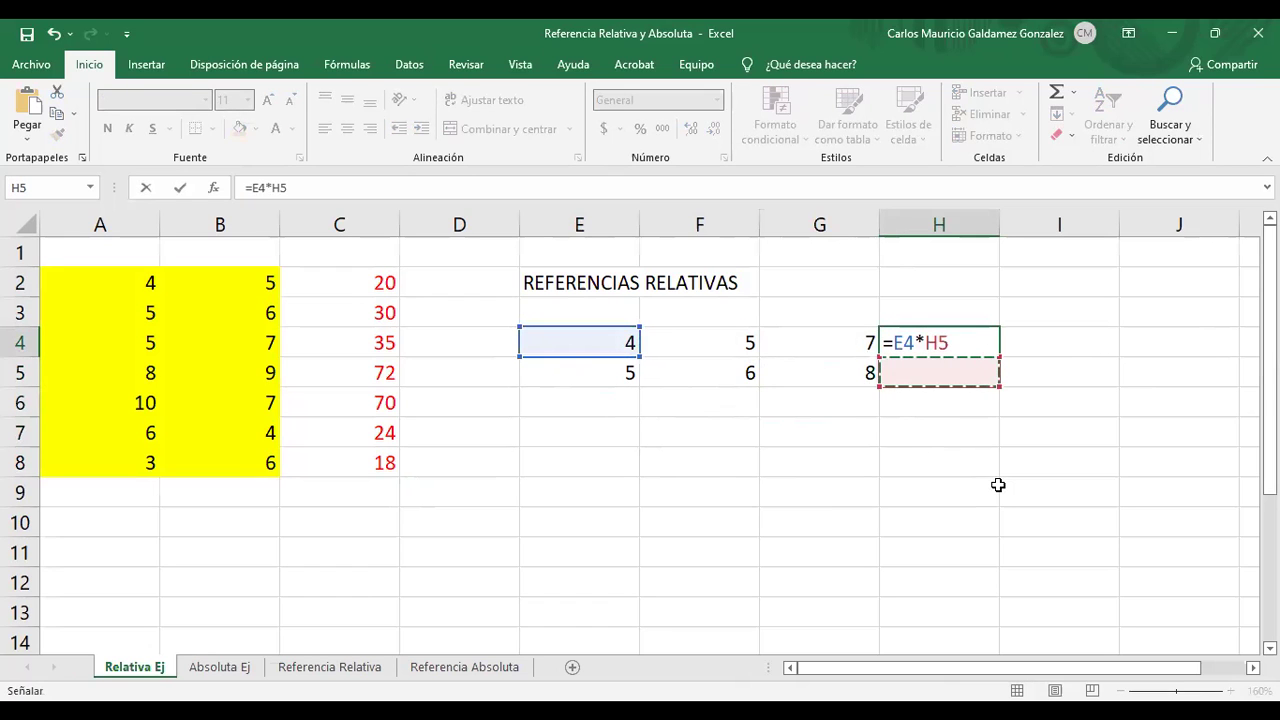
key("Left")
key("Left")
key("Left")
key("ctrl+Return")
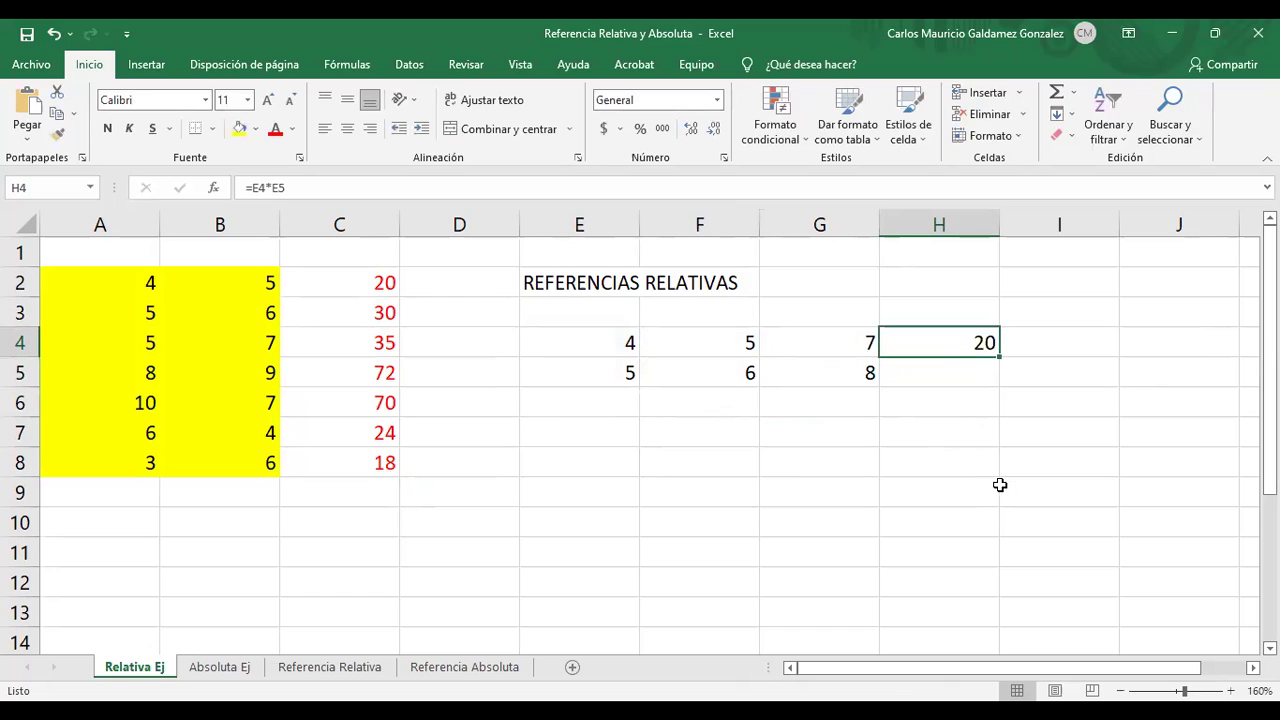
- Move the data to F5:H6, the formula to F4, and fill it across to H4
left_click(595, 316)
left_click_drag(590, 340, 811, 371)
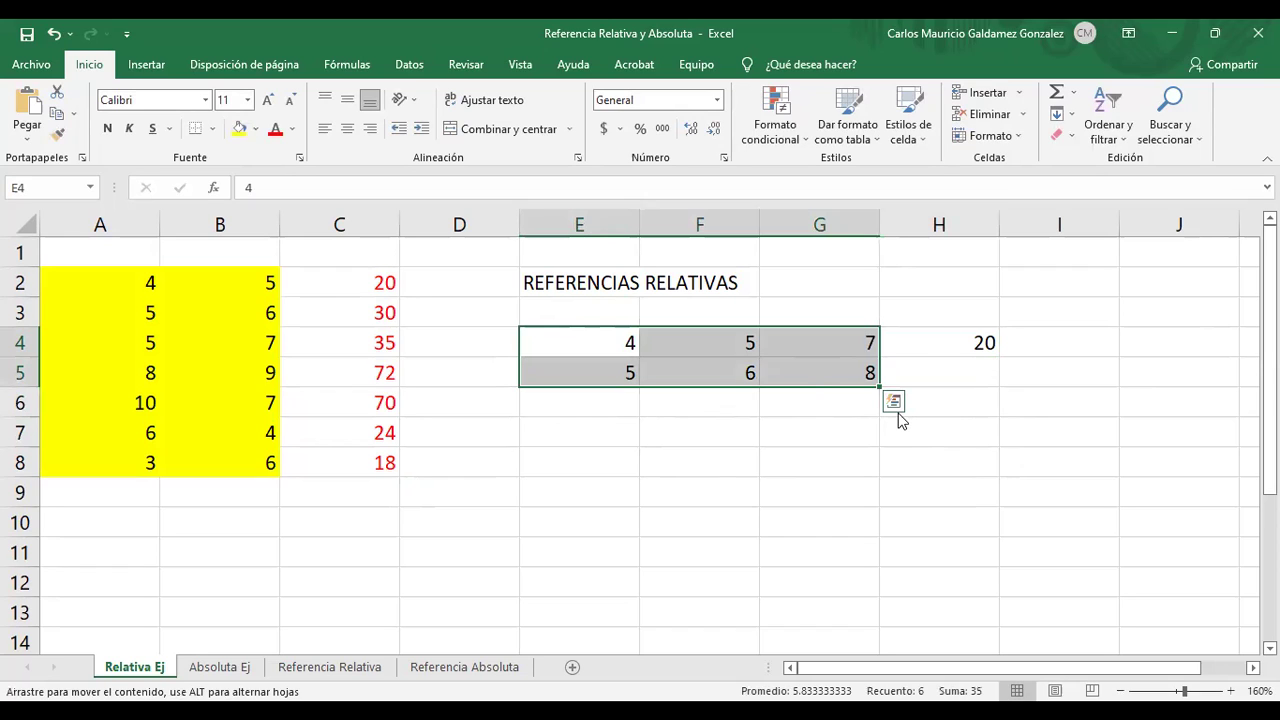
key("ctrl+z")
left_click(946, 340)
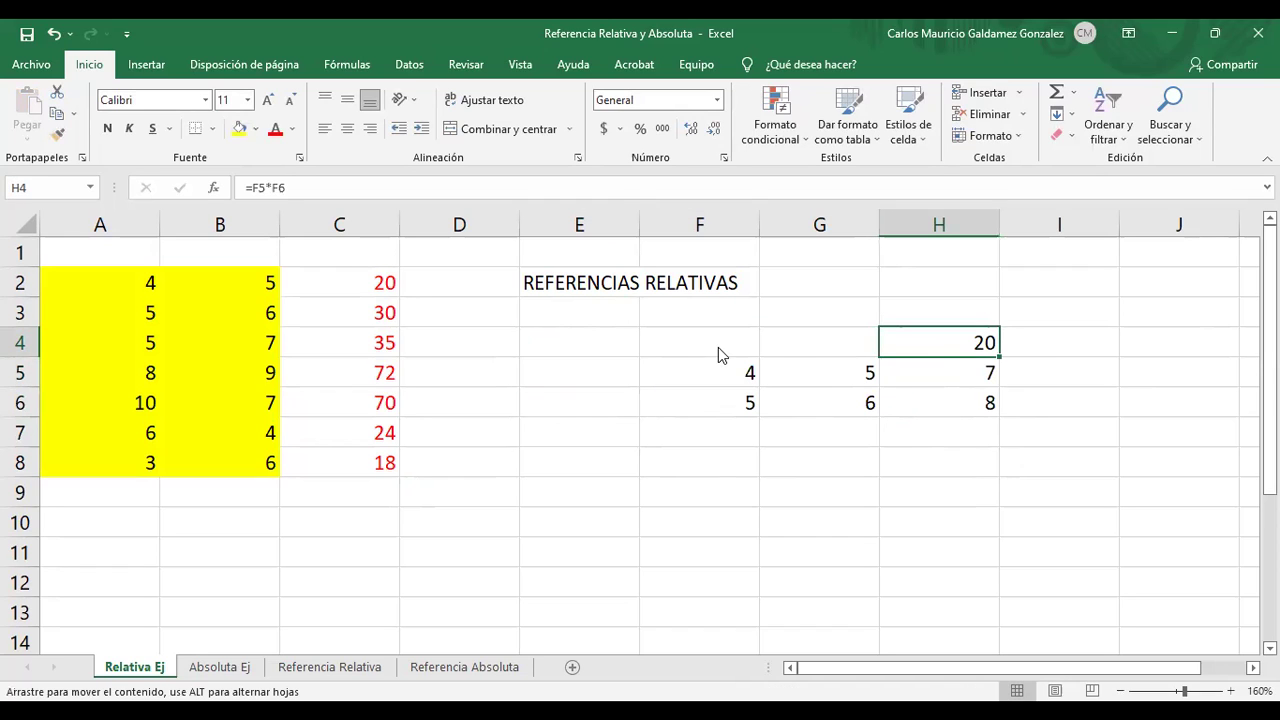
key("ctrl+z")
left_click_drag(762, 356, 960, 356)
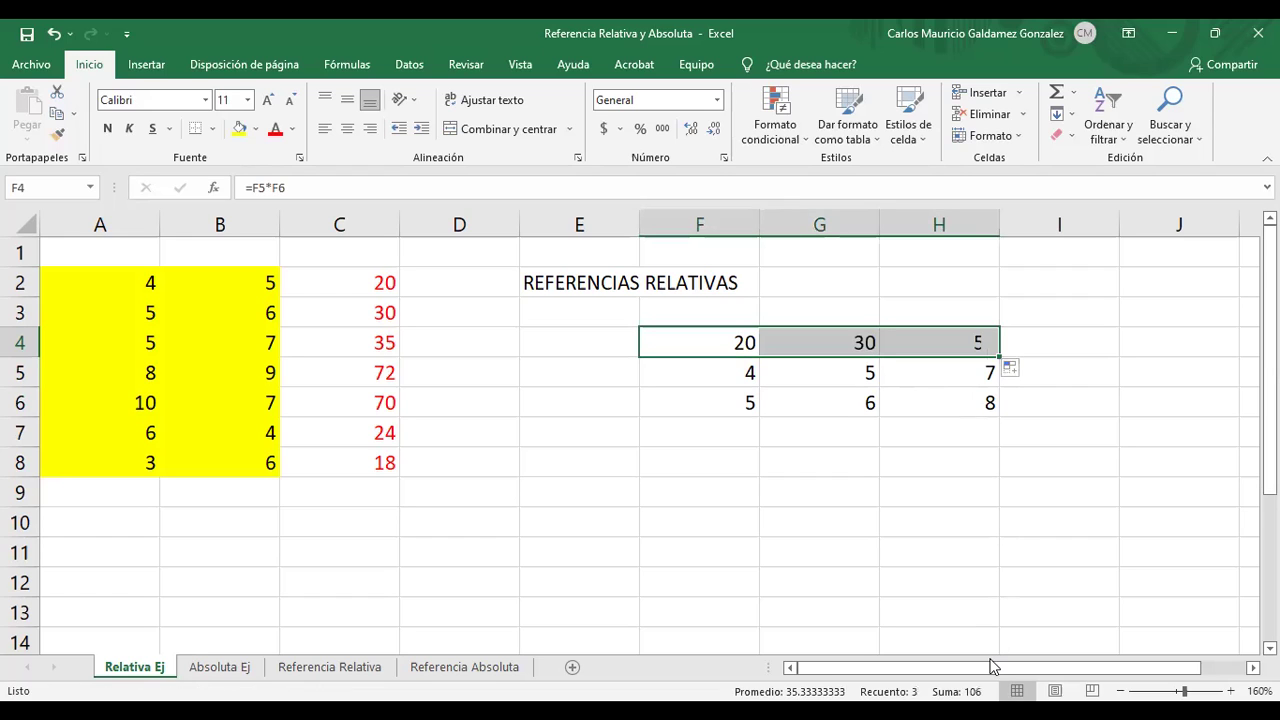
left_click(716, 342)
left_click(262, 194)
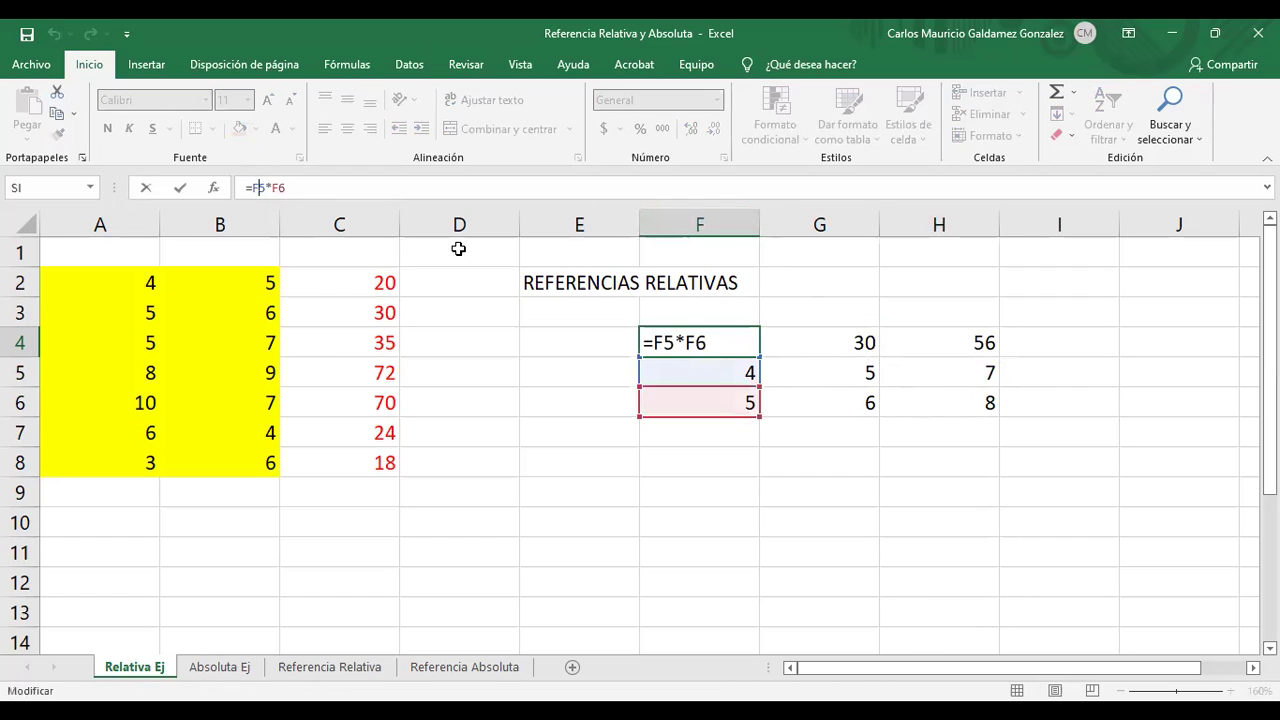
left_click(838, 347)
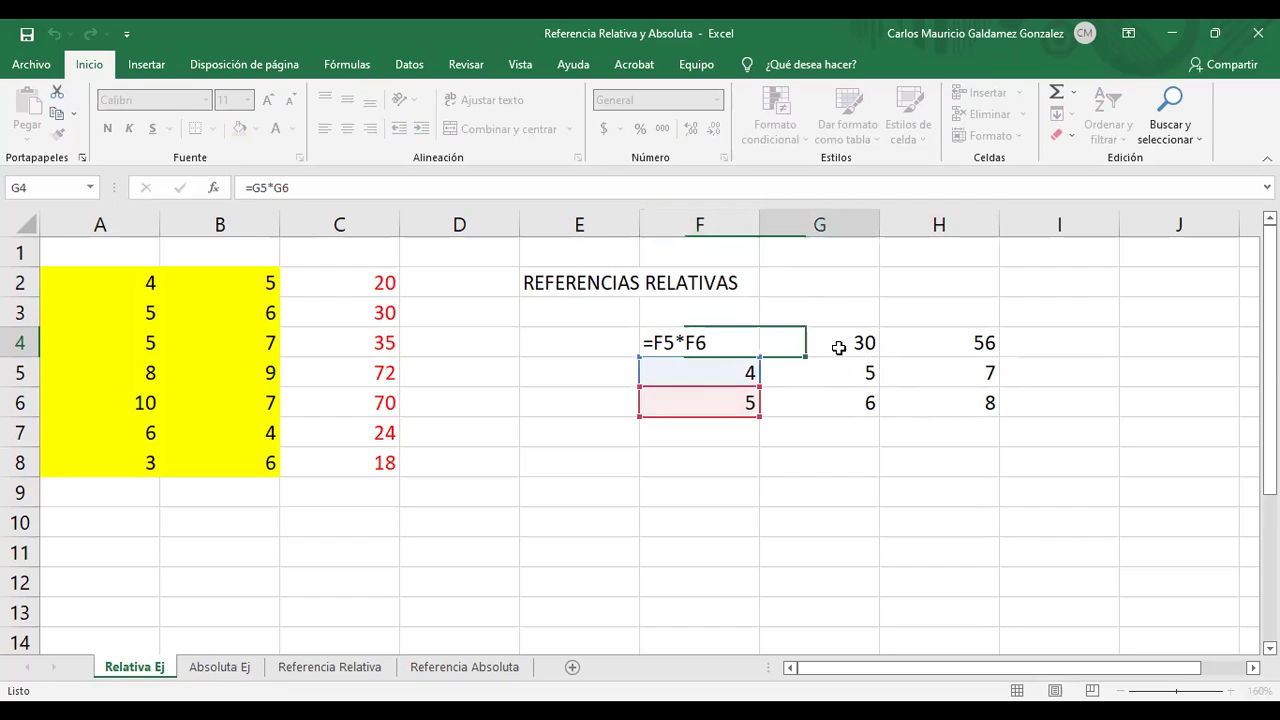
left_click(948, 345)
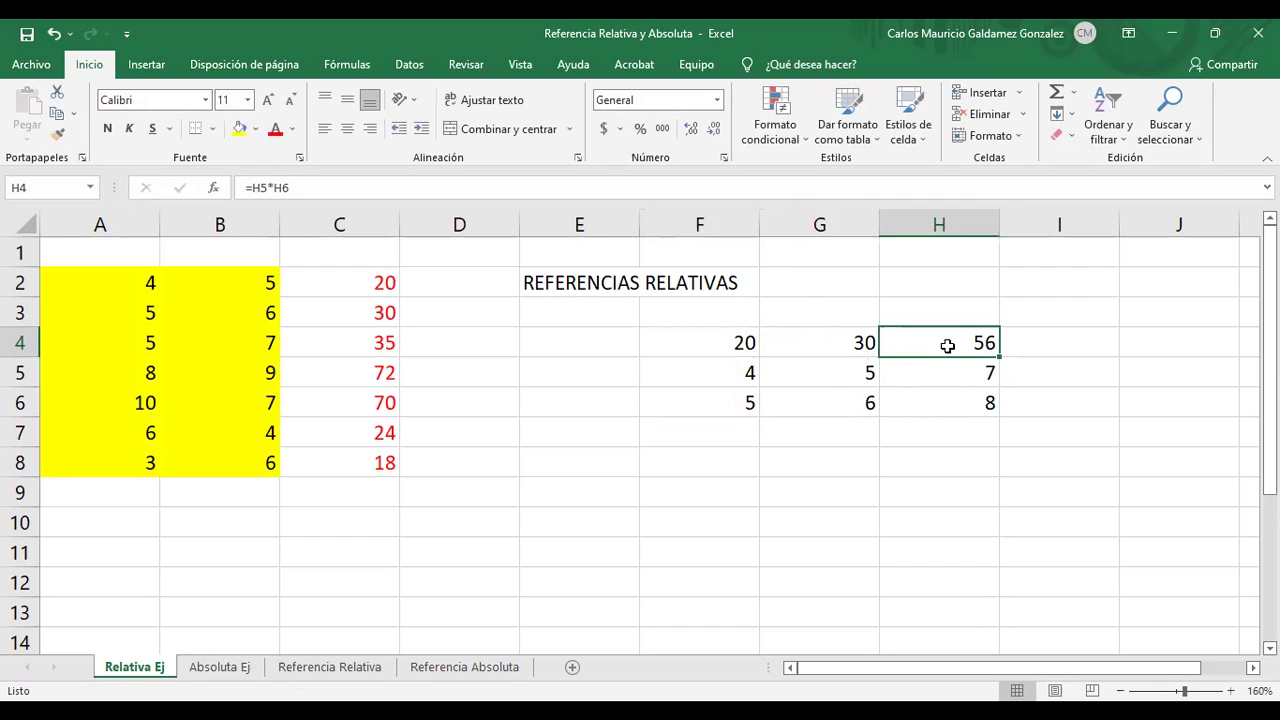
left_click(813, 342)
left_click(706, 347)
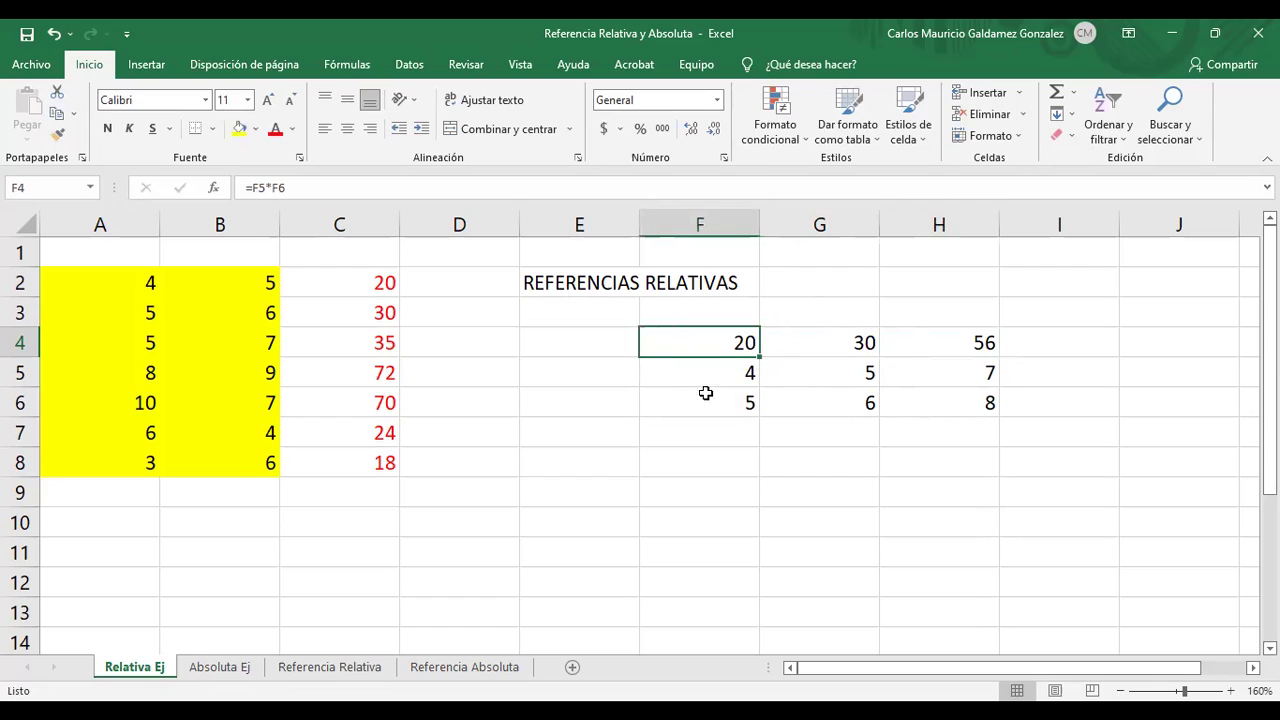
left_click(709, 377)
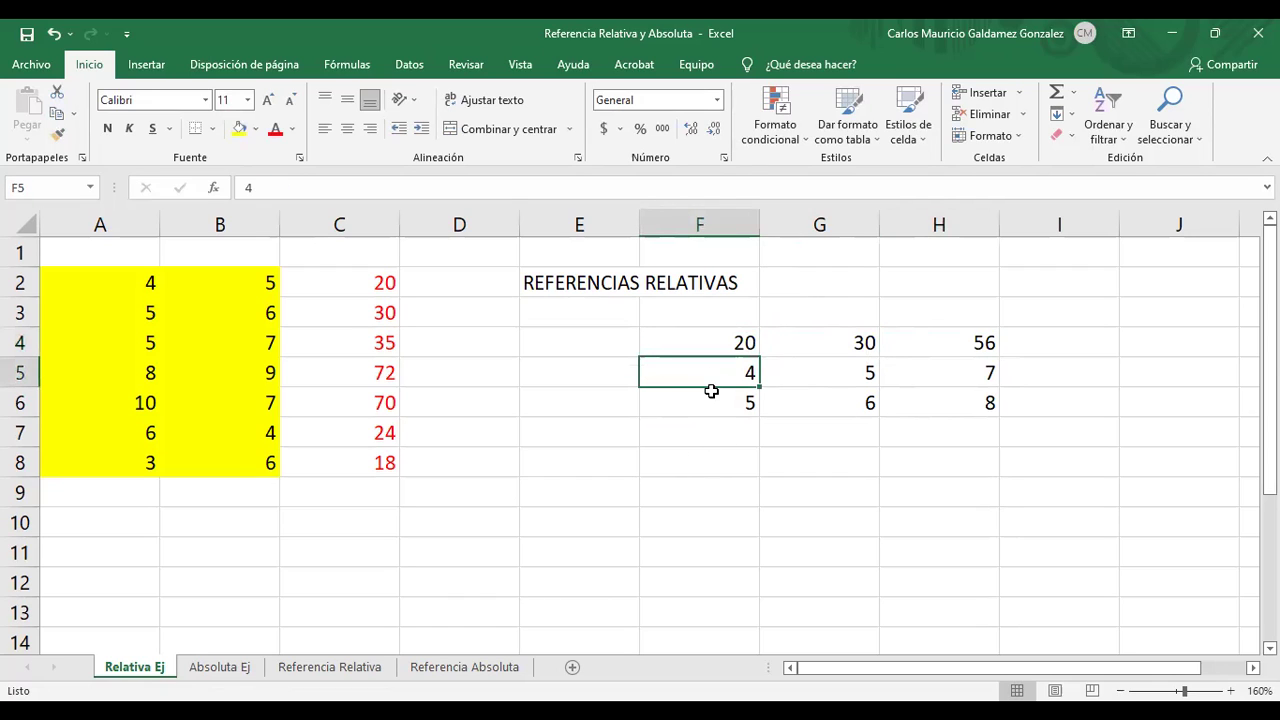
left_click(714, 403)
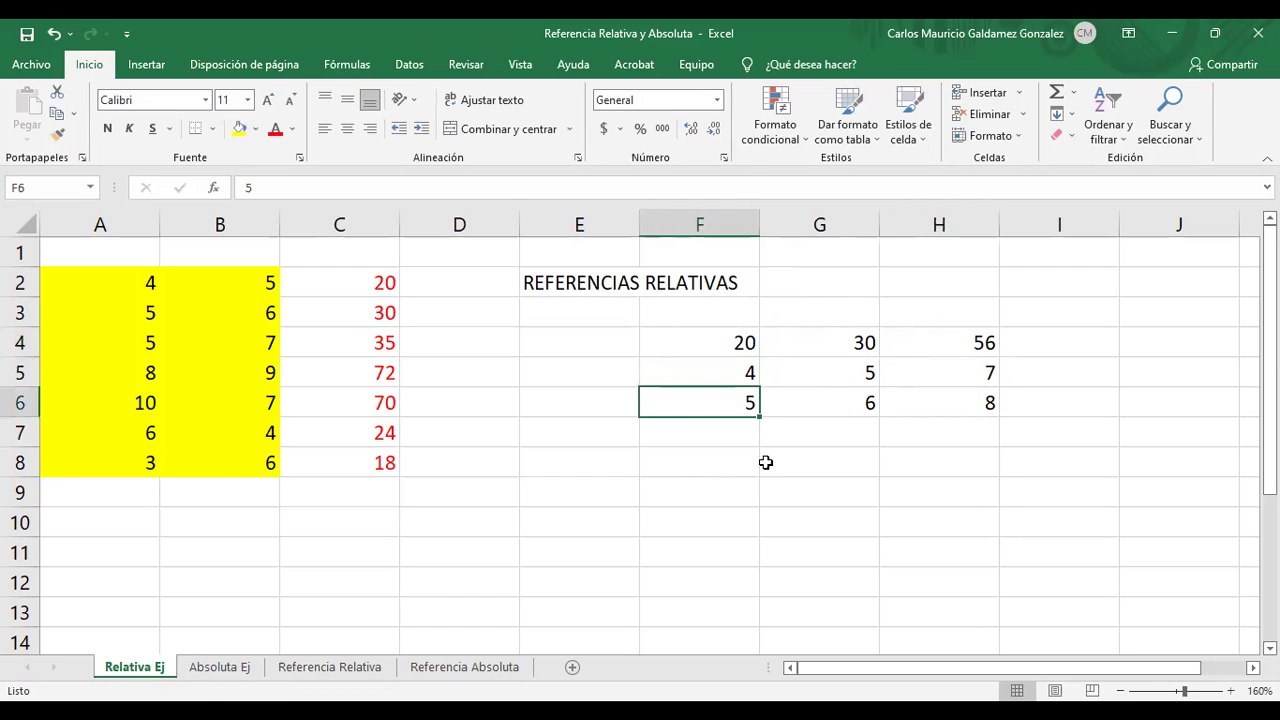
left_click(737, 343)
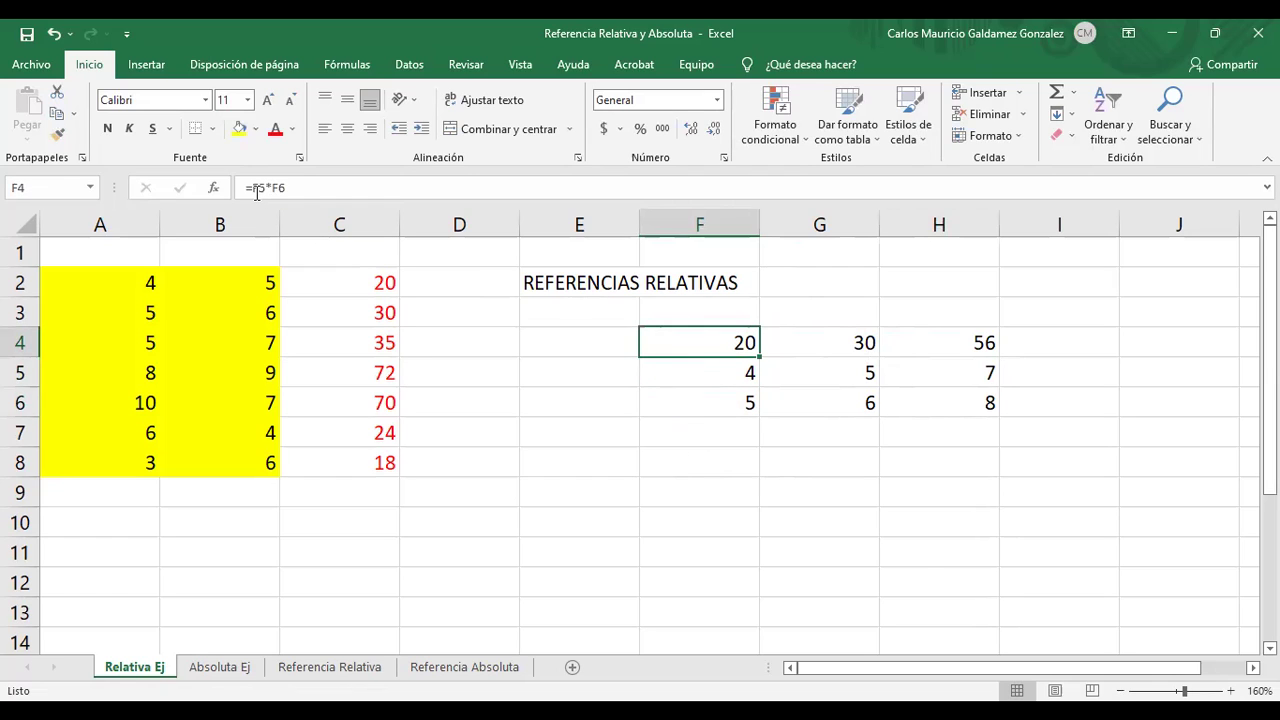
left_click(829, 350)
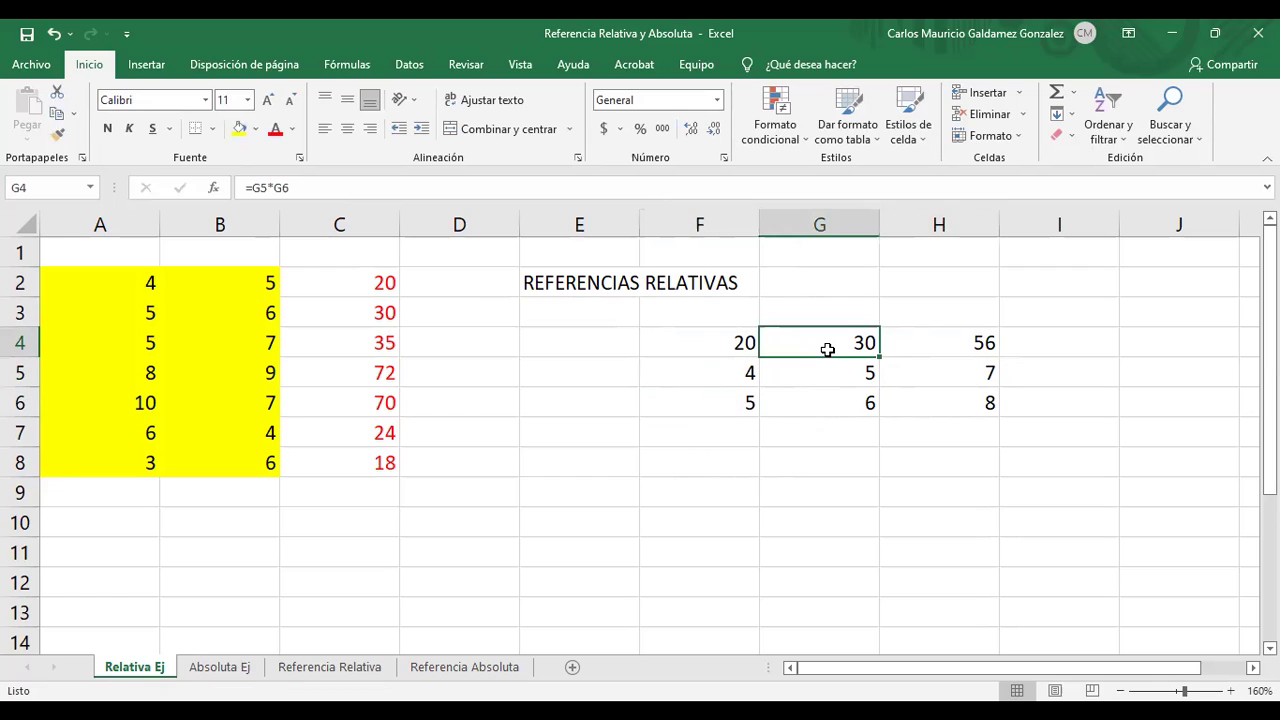
left_click(821, 374)
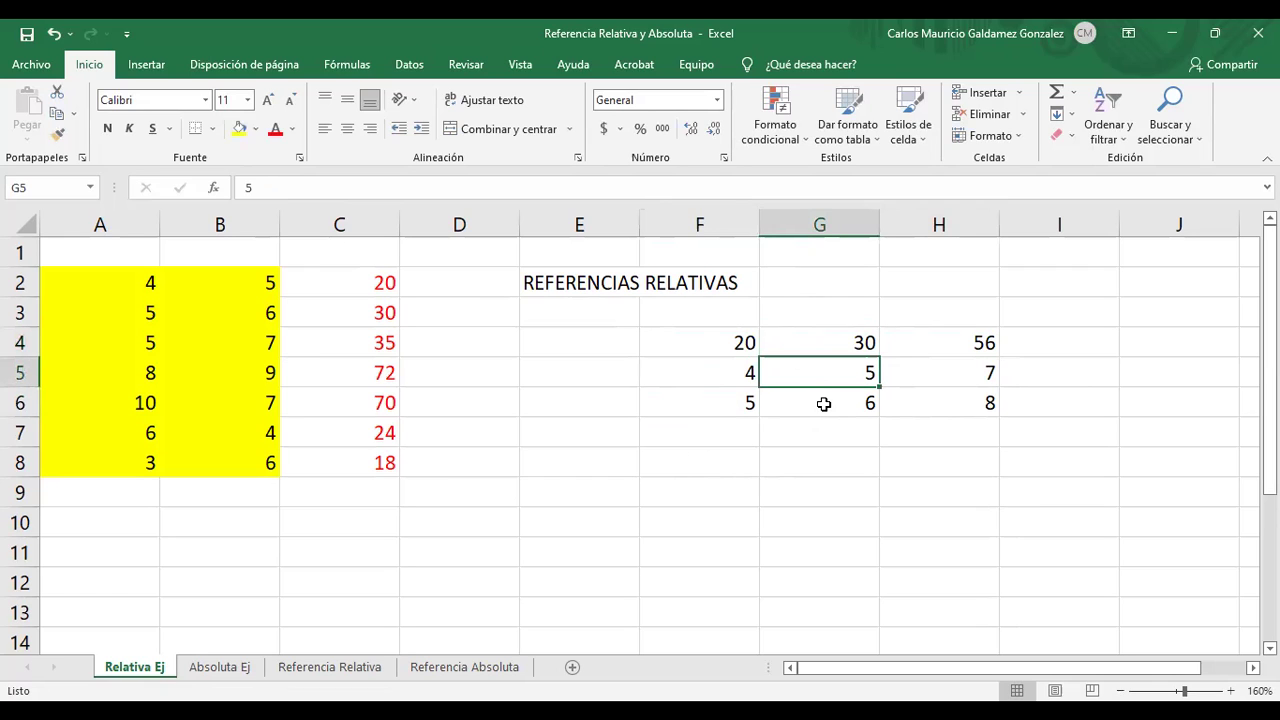
left_click(824, 404)
left_click(960, 370)
left_click(908, 400)
left_click(811, 343)
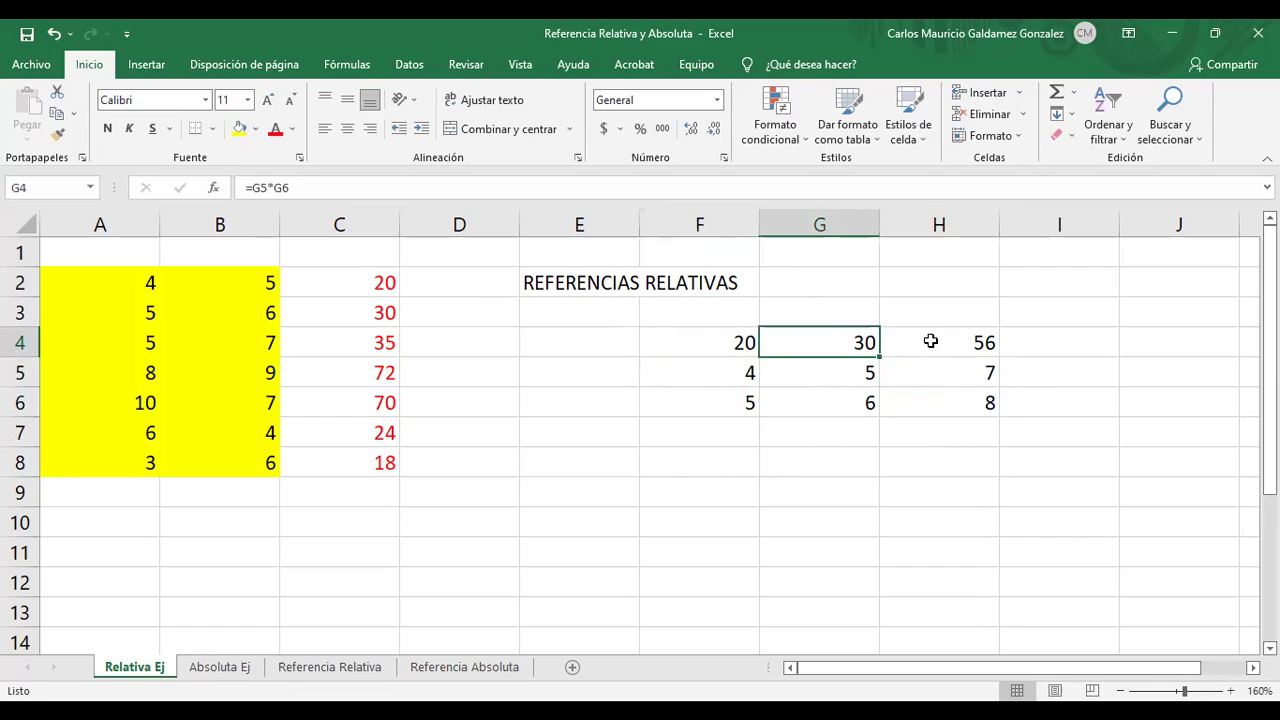
left_click(930, 341)
- Move the product row below the data and relocate the whole block to E4:G6
left_click_drag(666, 343, 915, 348)
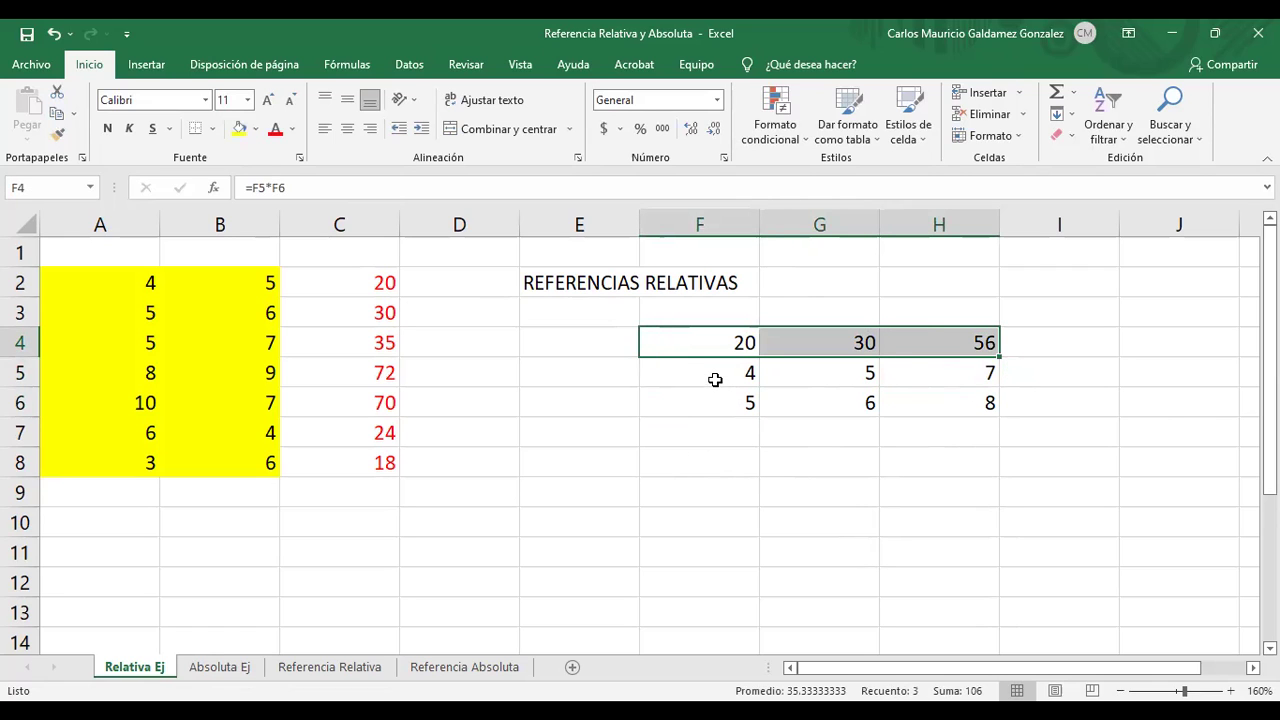
left_click_drag(706, 358, 714, 436)
left_click_drag(702, 377, 947, 443)
left_click_drag(950, 448, 924, 440)
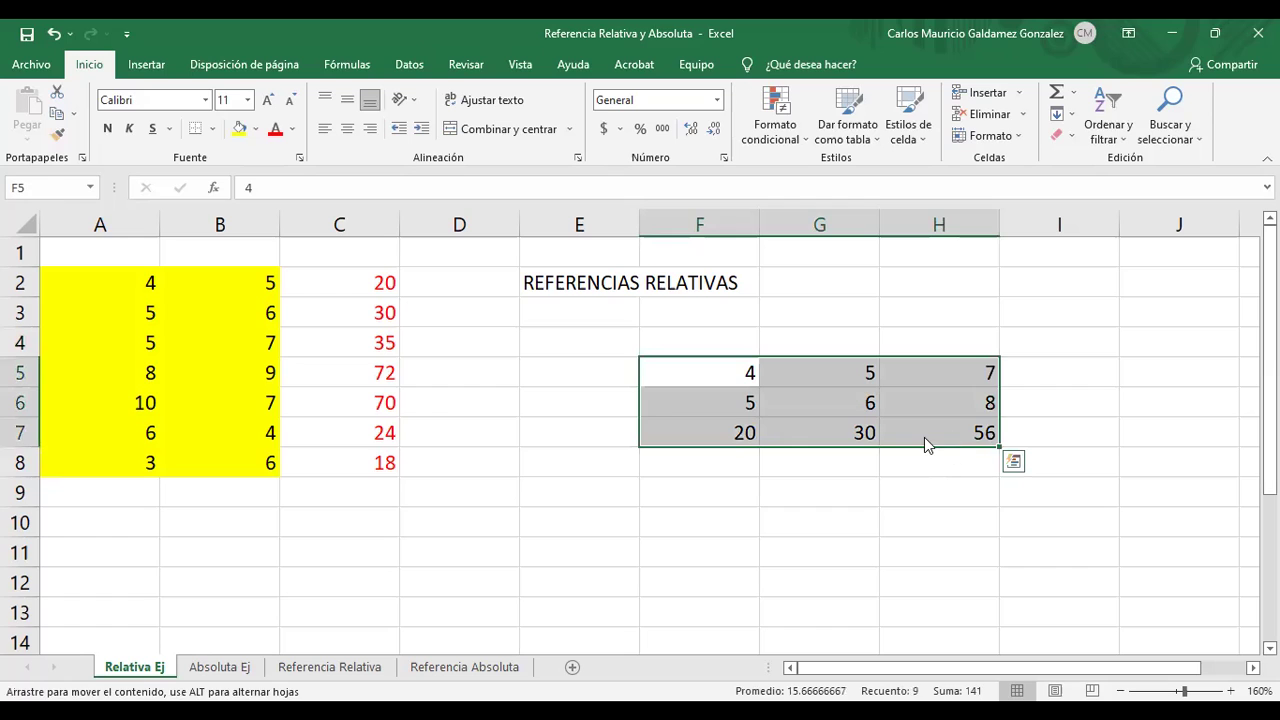
left_click_drag(849, 403, 849, 403)
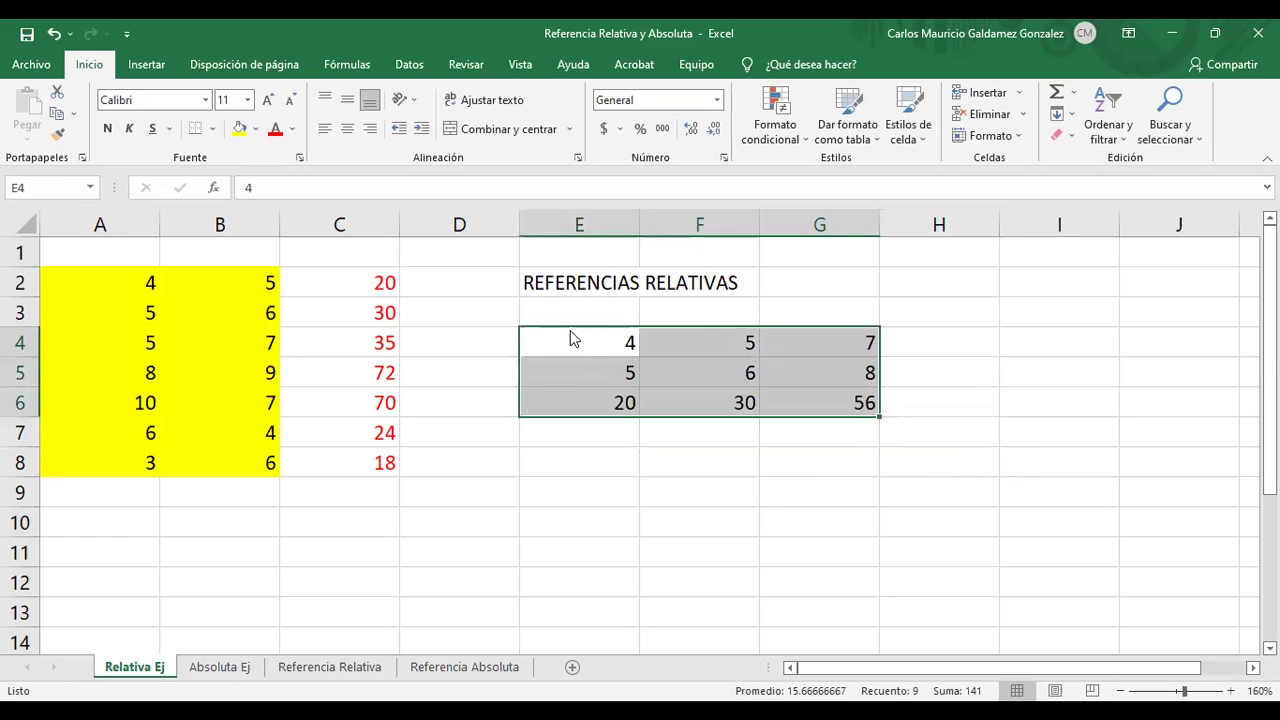
- Fill the E4:G5 data yellow and colour the E6:G6 products red
double_click(603, 342)
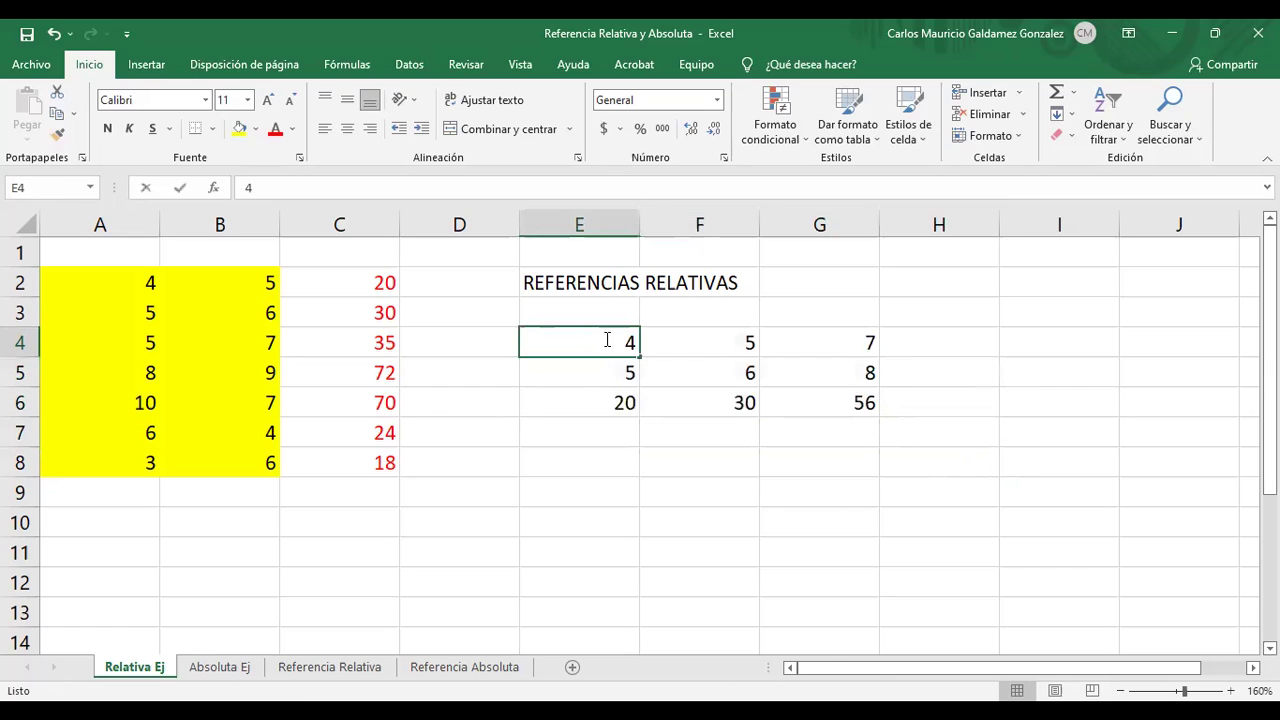
left_click(831, 365, "shift")
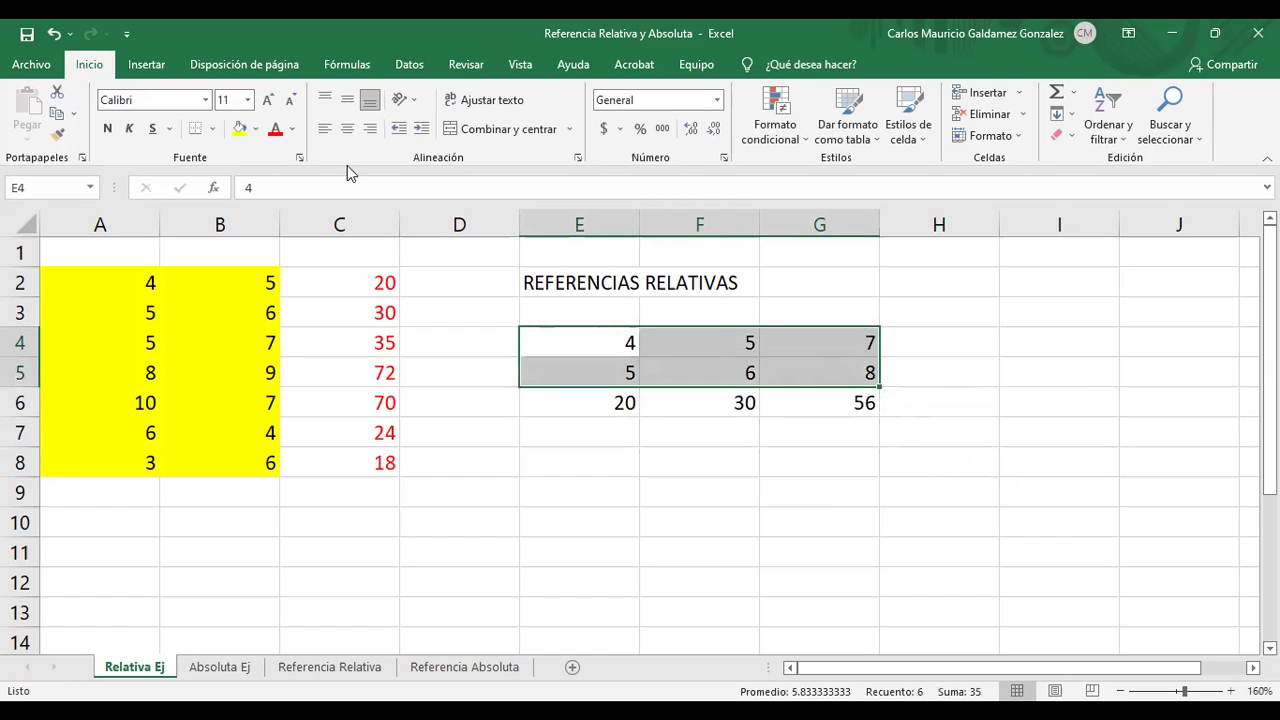
left_click(239, 128)
left_click_drag(623, 400, 834, 400)
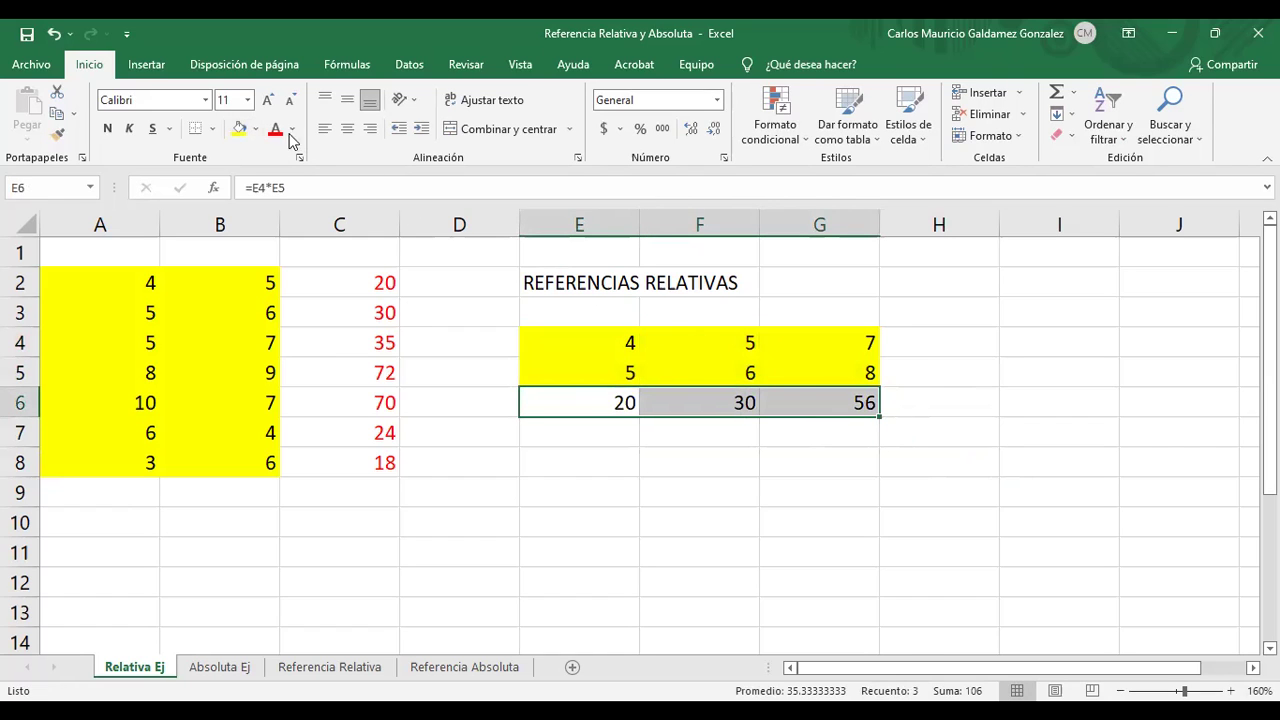
left_click(672, 405)
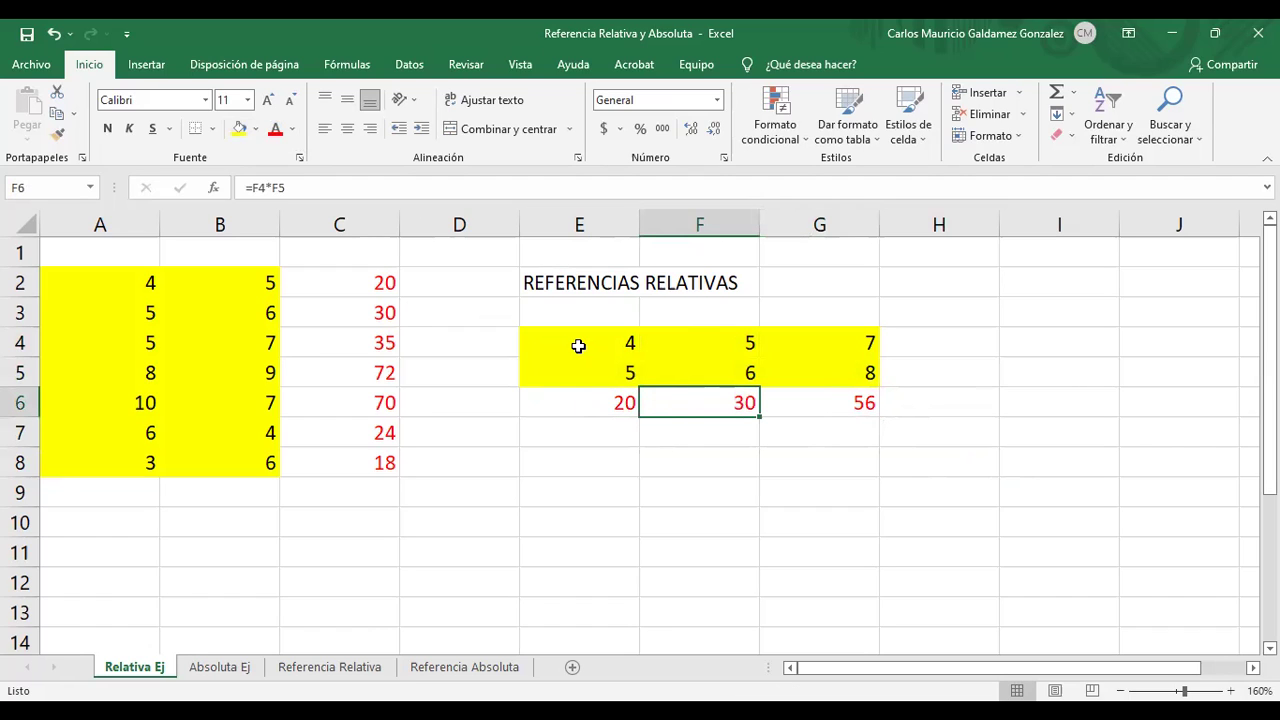
left_click_drag(143, 251, 300, 243)
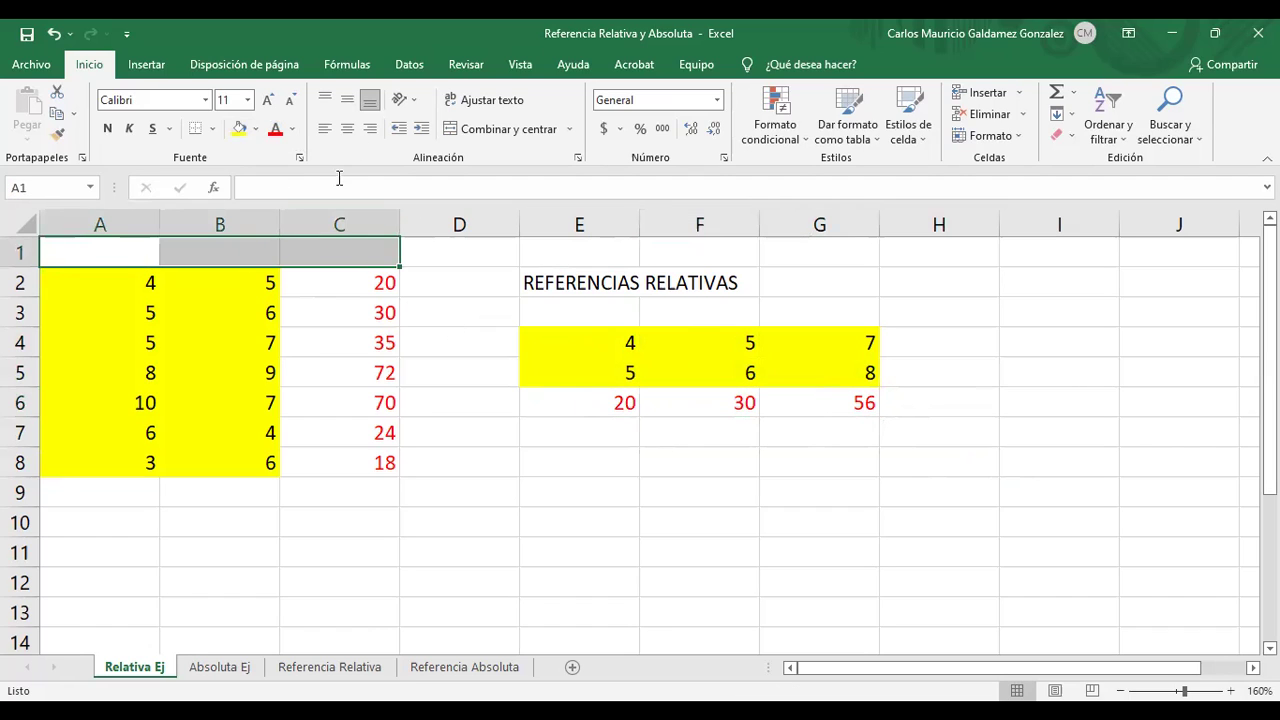
- Merge and centre A1:C1 with the heading VERTICAL
left_click(463, 128)
type("VERTICAL")
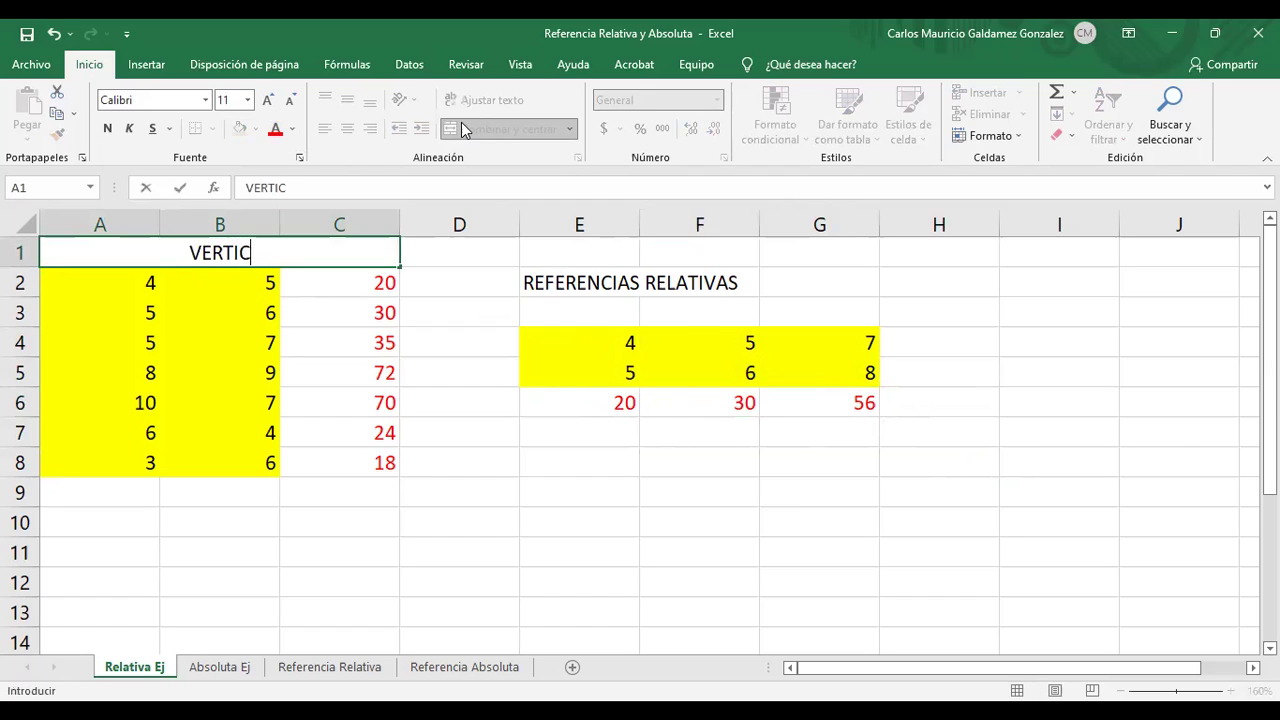
left_click(580, 285)
- Merge and centre E3:G3 with the heading HORIZONTAL
left_click_drag(580, 312, 820, 312)
left_click(486, 137)
type("HO")
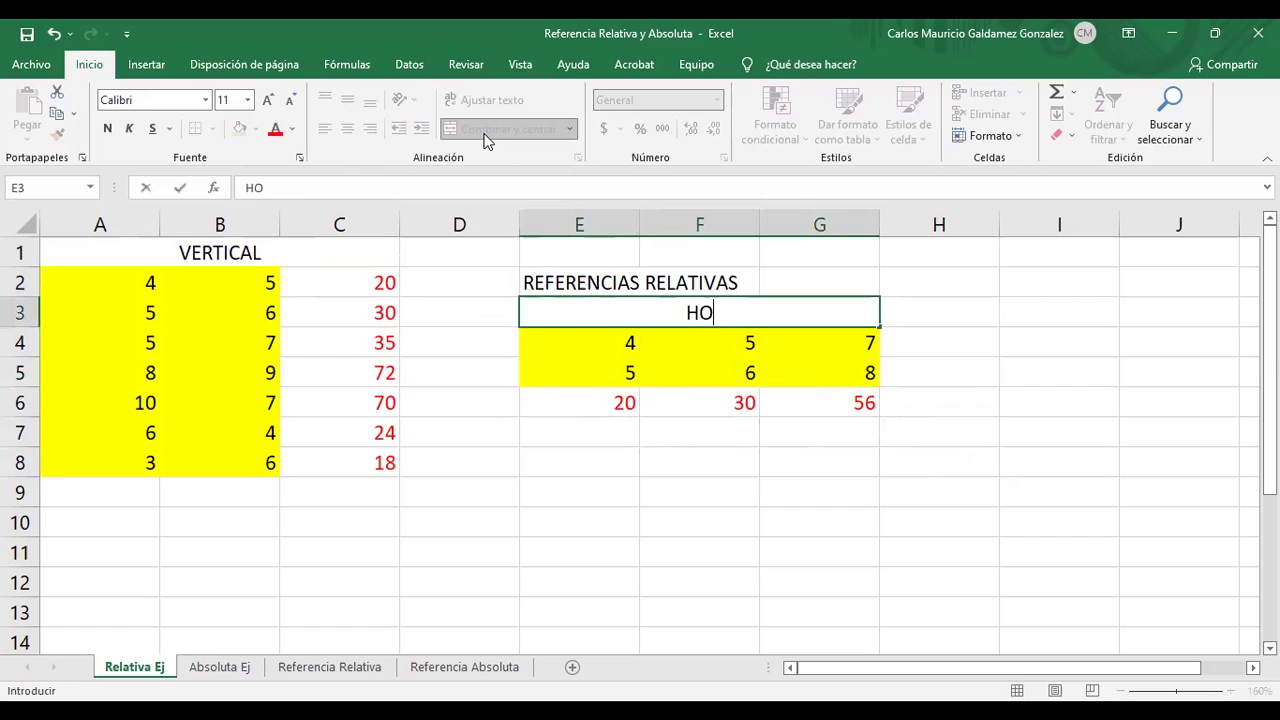
type("RIZONTAL")
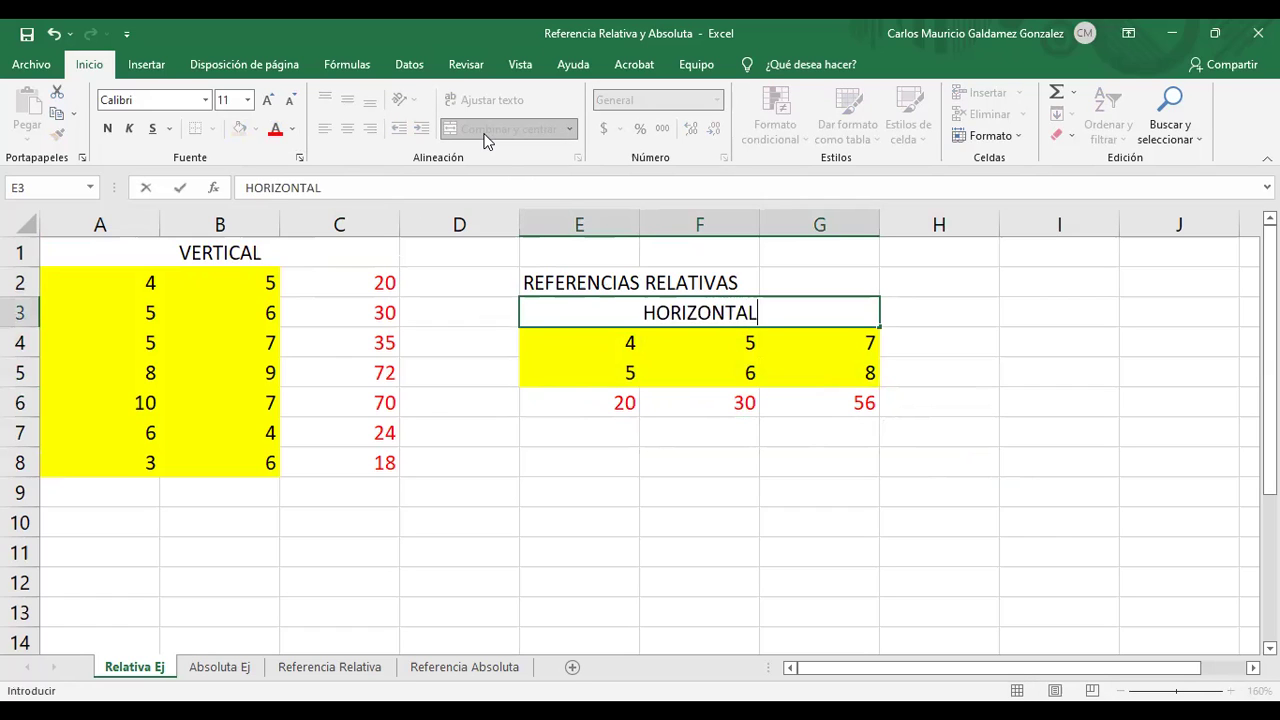
key("Return")
left_click(553, 280)
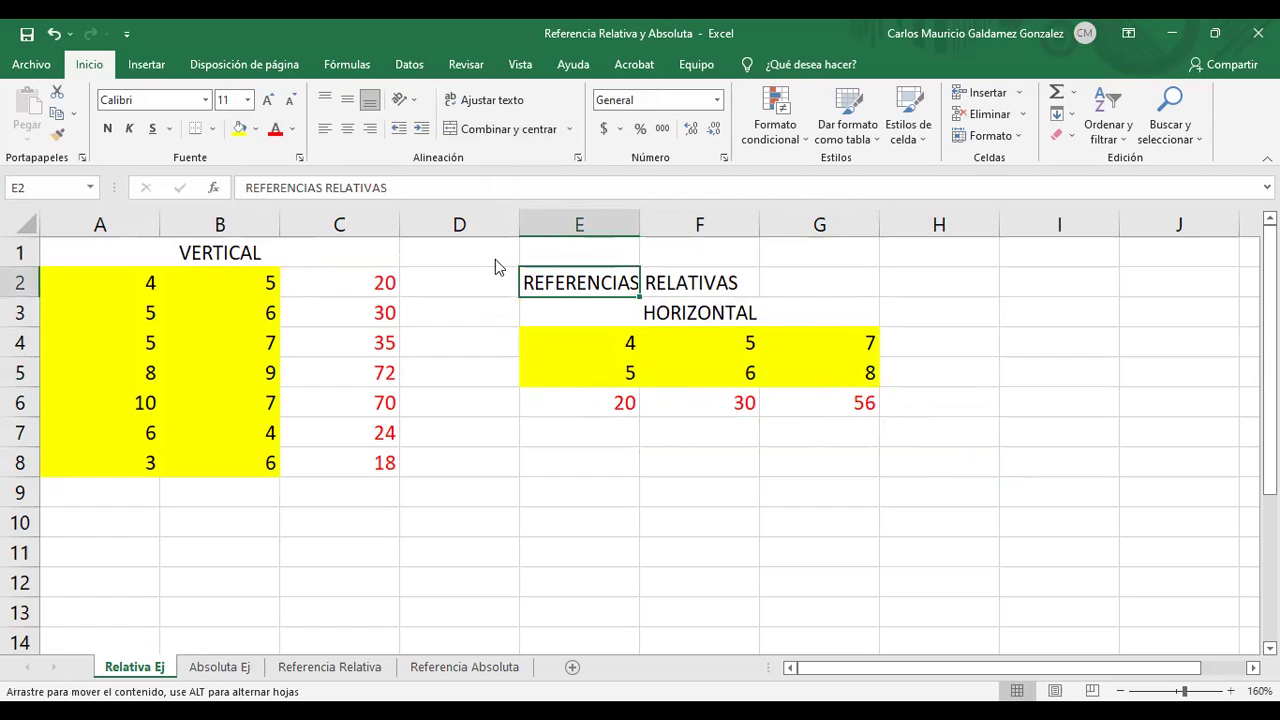
- Move the REFERENCIAS RELATIVAS title to D1 and check E6's formula =E4*E5
left_click_drag(495, 262, 497, 265)
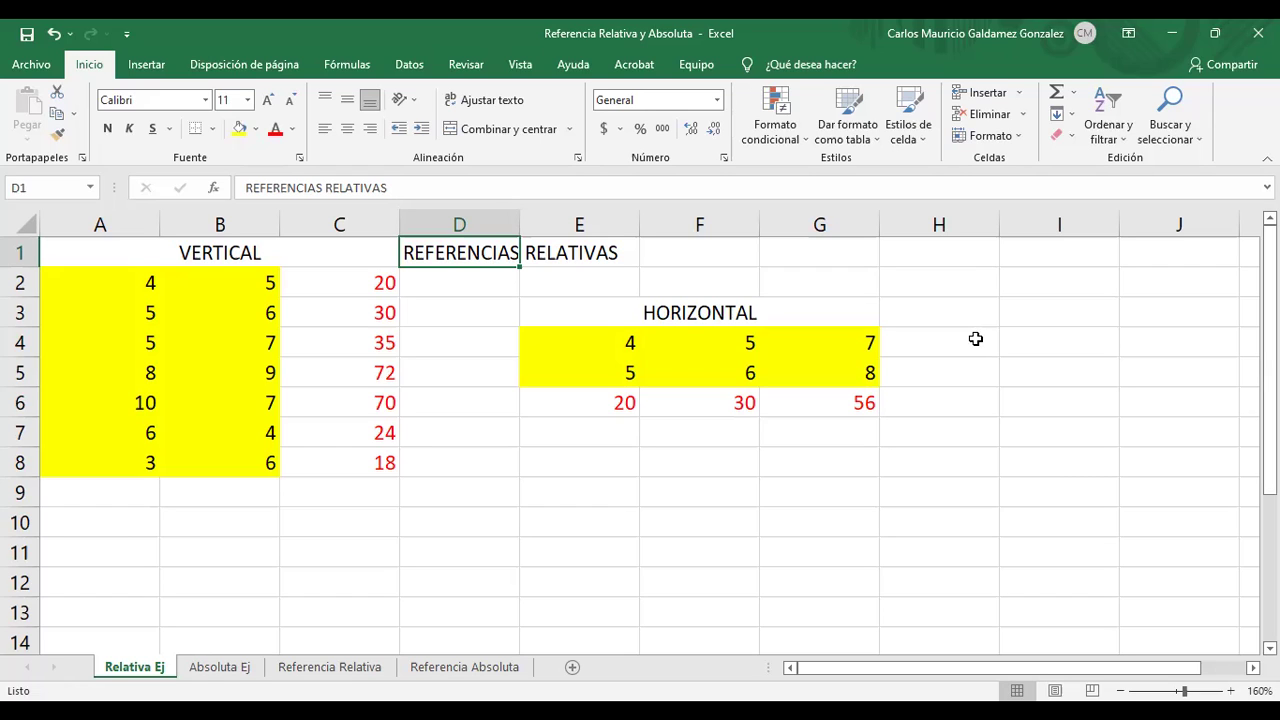
left_click(584, 403)
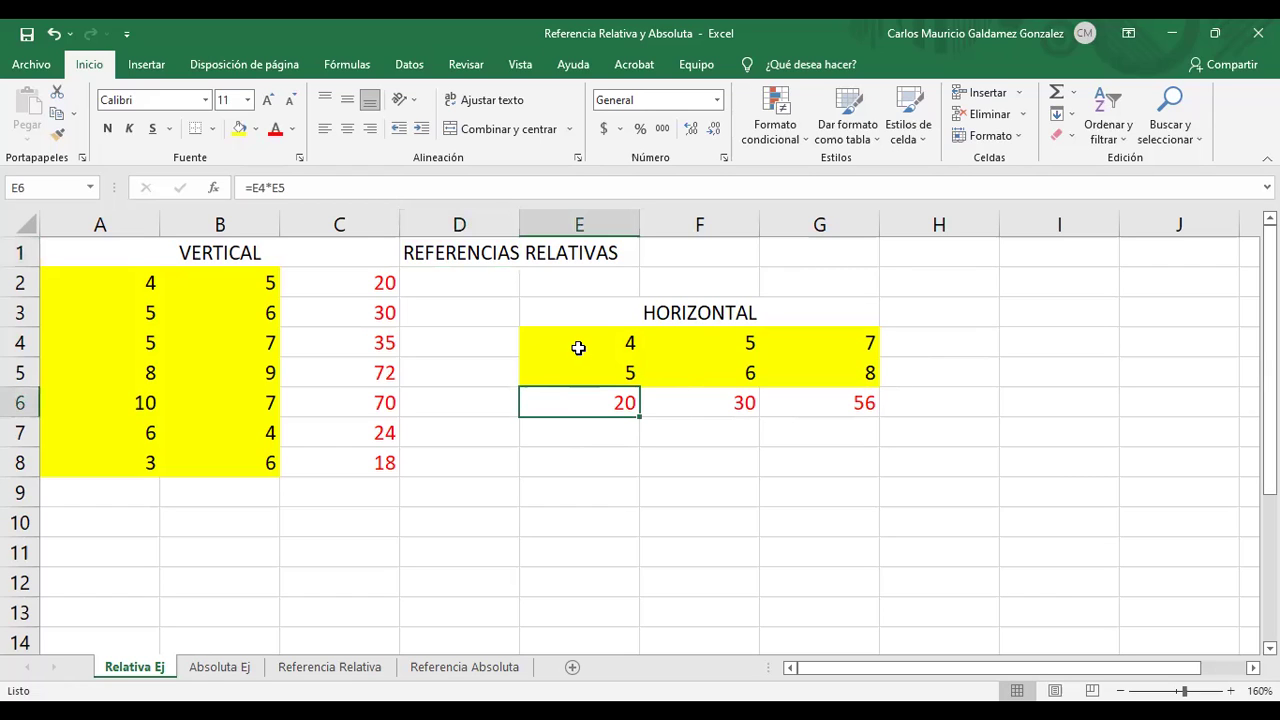
key("Up")
key("Up")
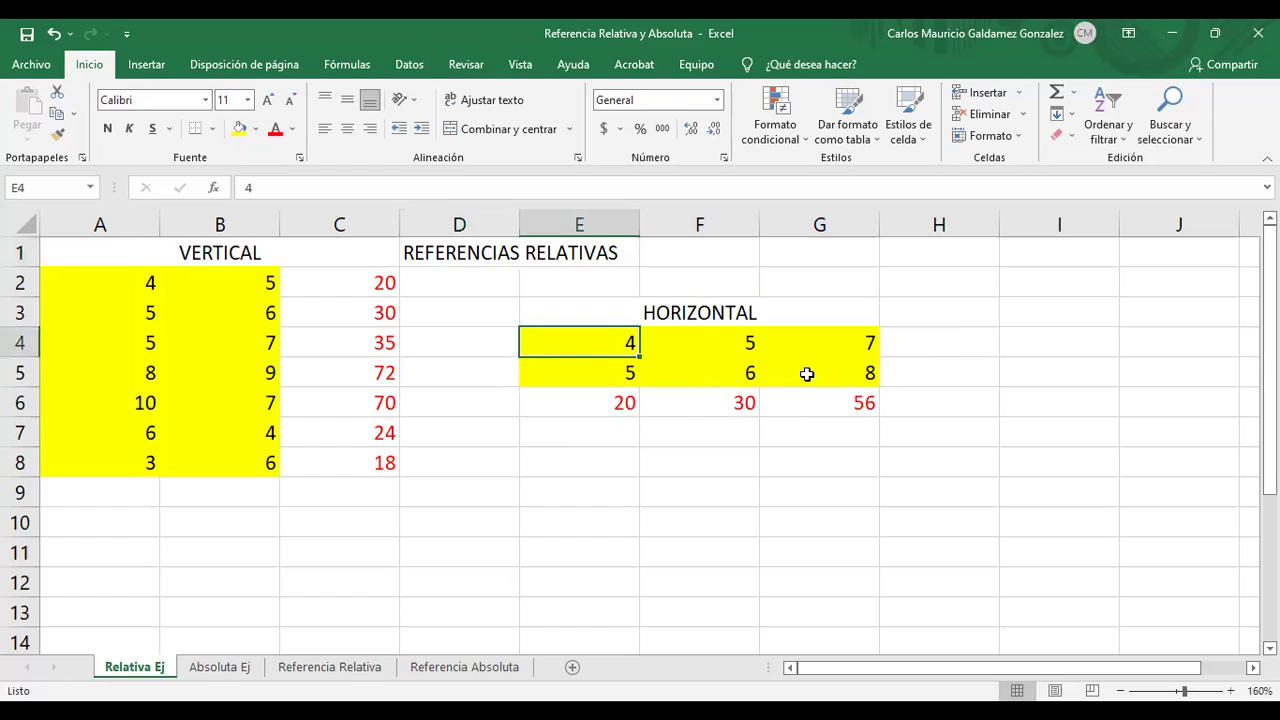
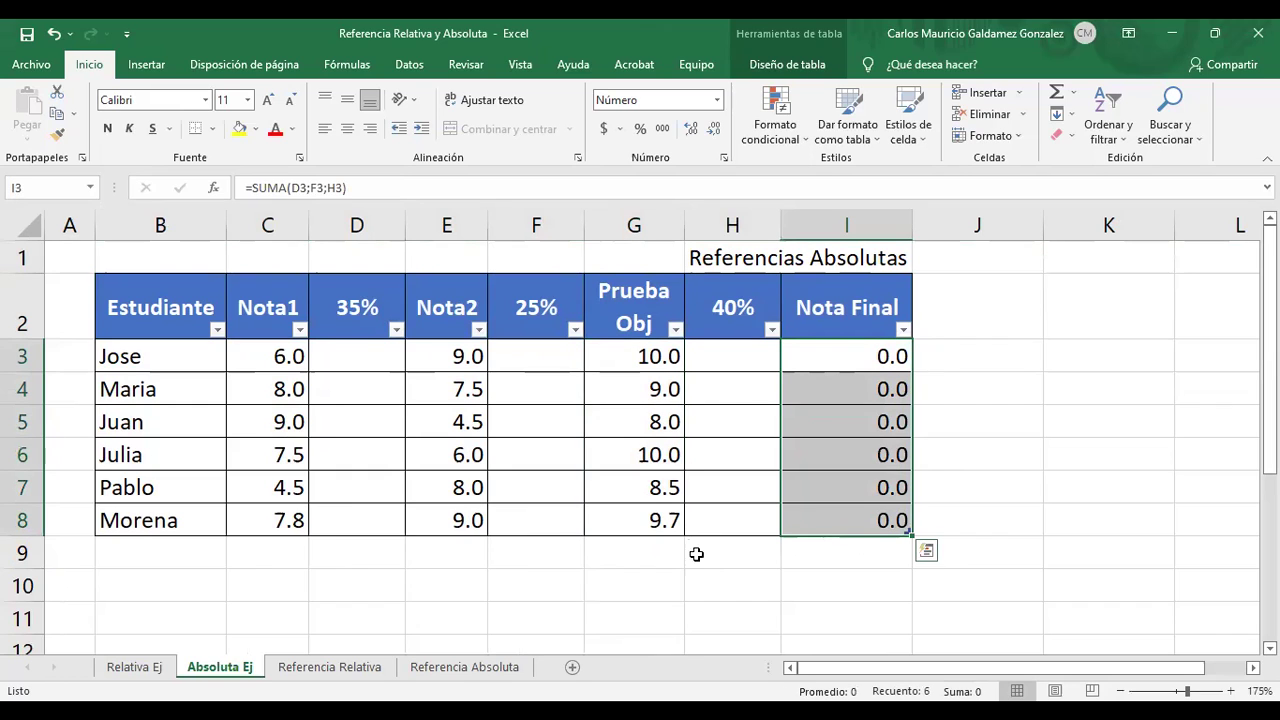
- Review the 35%, 25% and 40% header weights, then select D3 for Jose's result
left_click(342, 320)
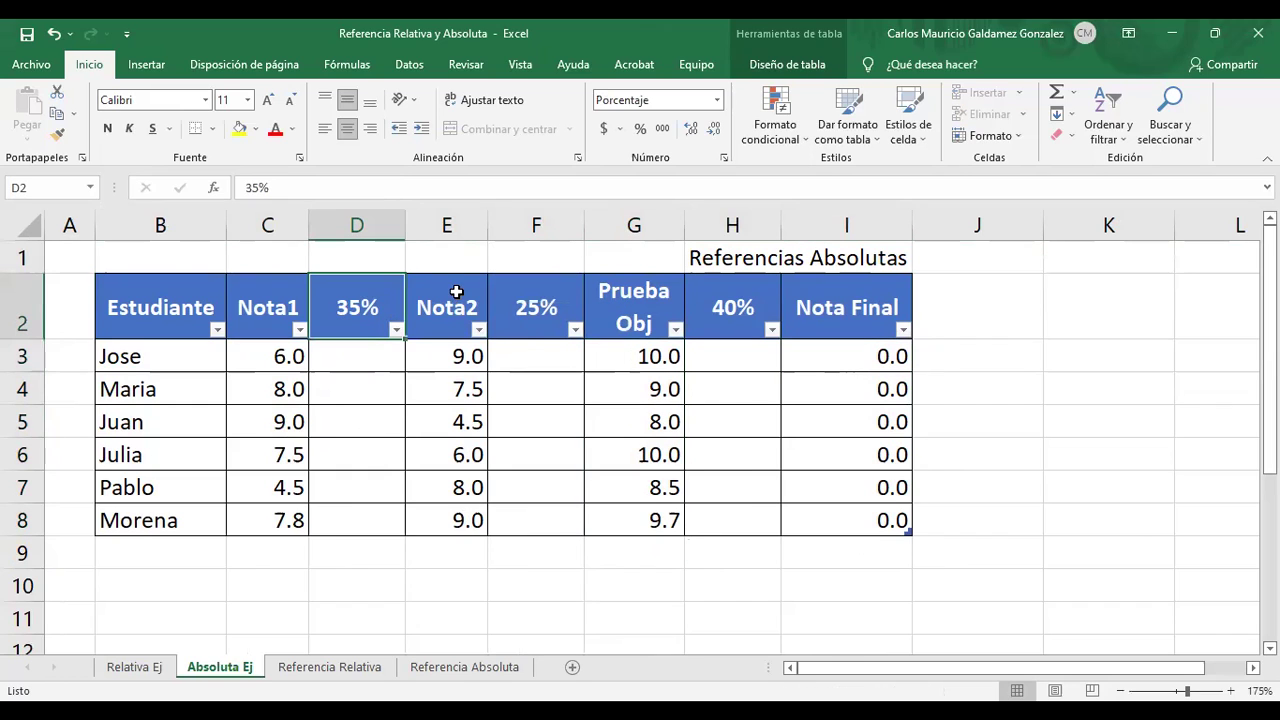
left_click(530, 296)
left_click(735, 310)
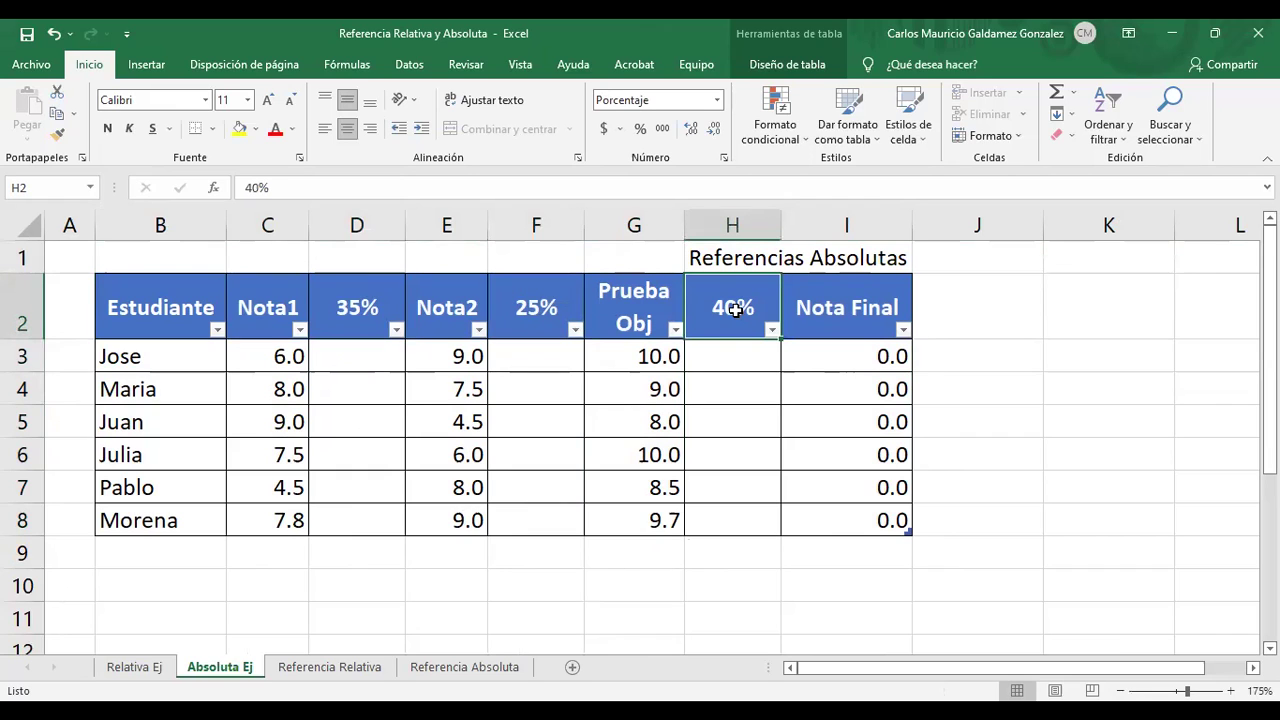
left_click(342, 372)
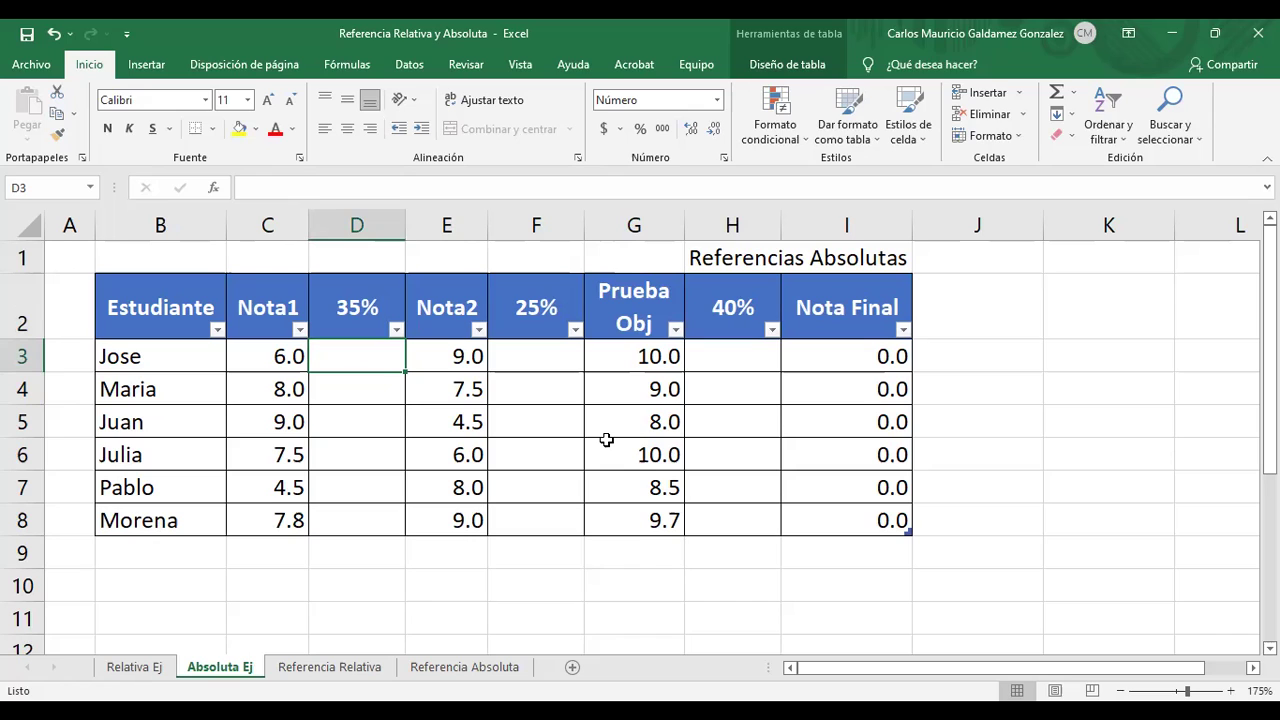
- Enter =C3*$D$2 in D3 to get Jose's 35% score of 2.1
type("=")
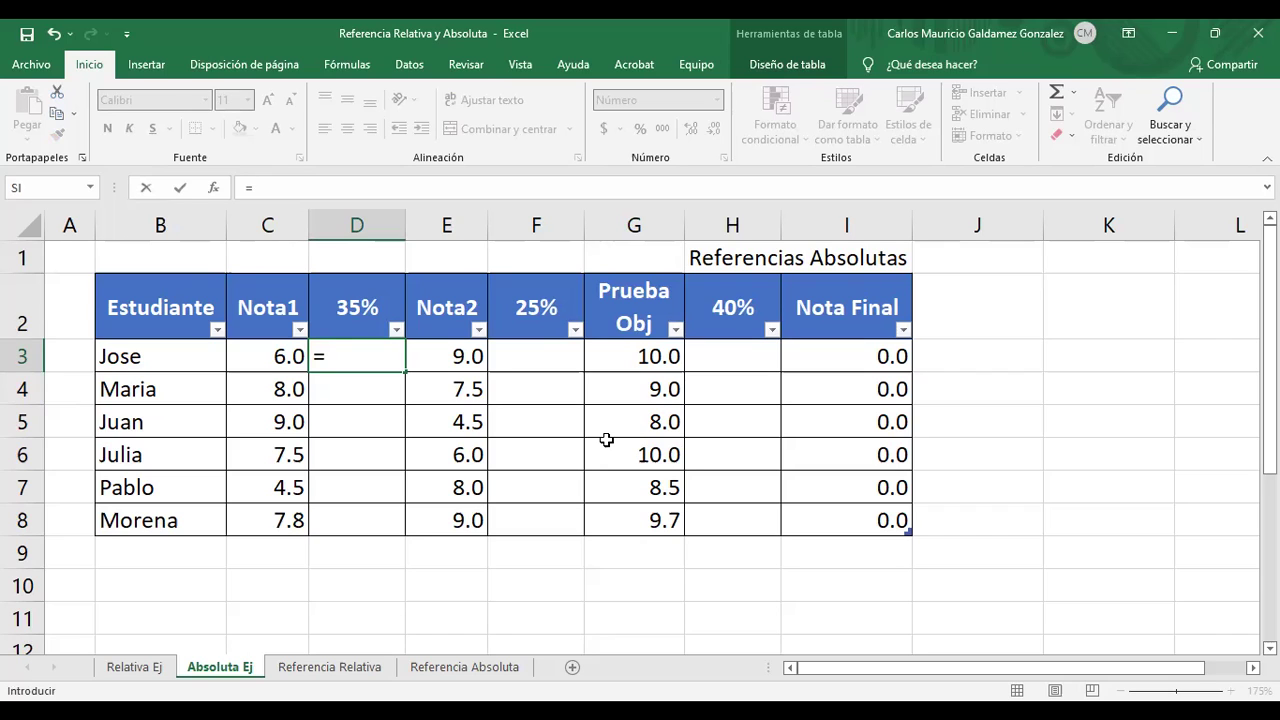
type("C2")
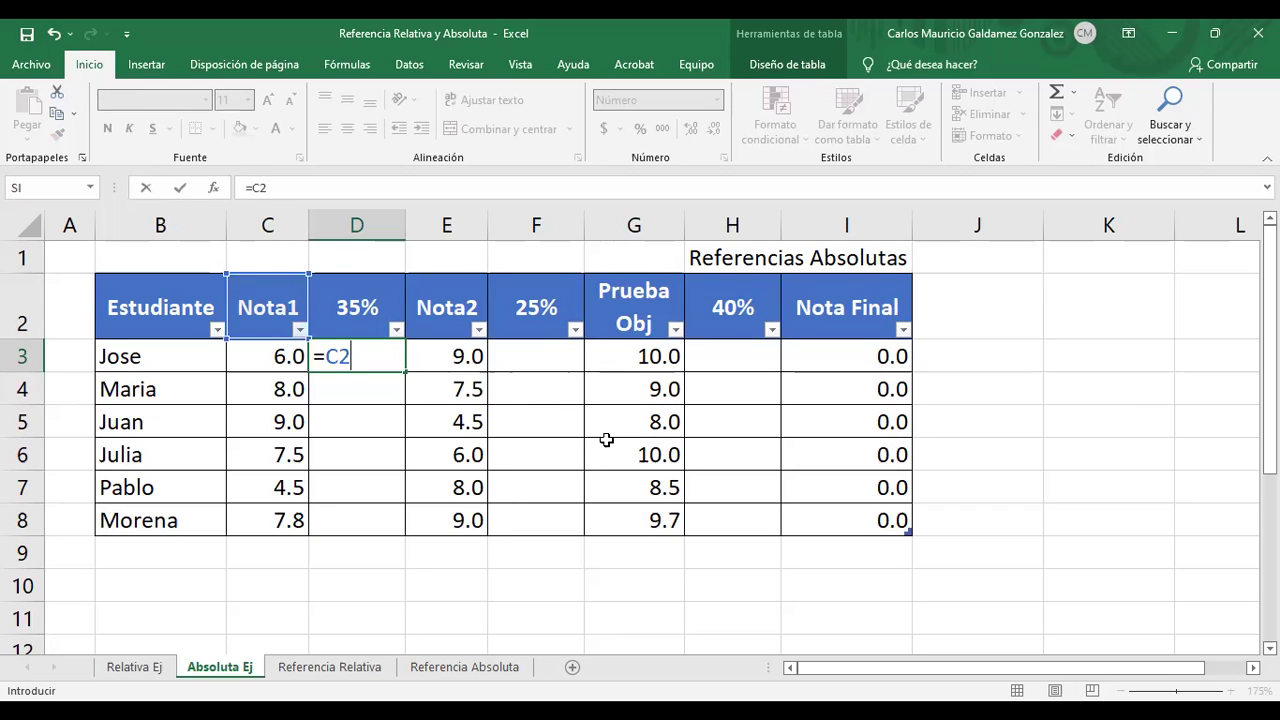
key("BackSpace")
type("3*")
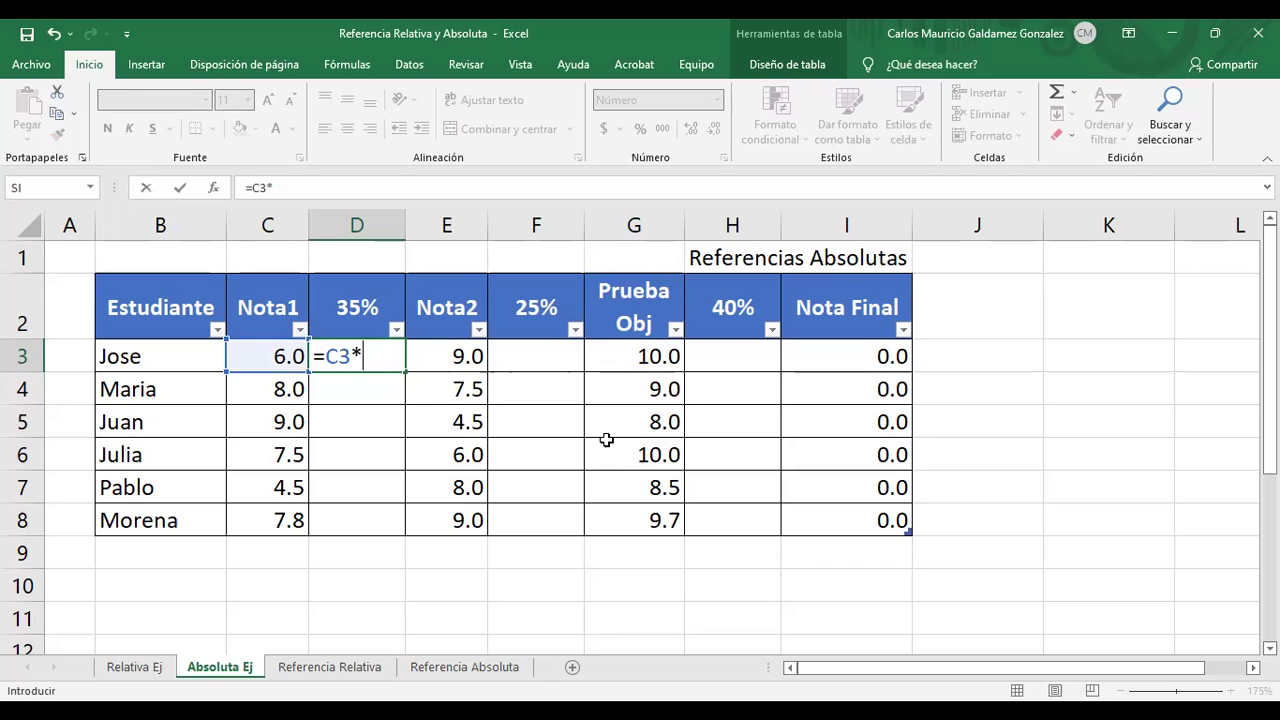
type("$D2")
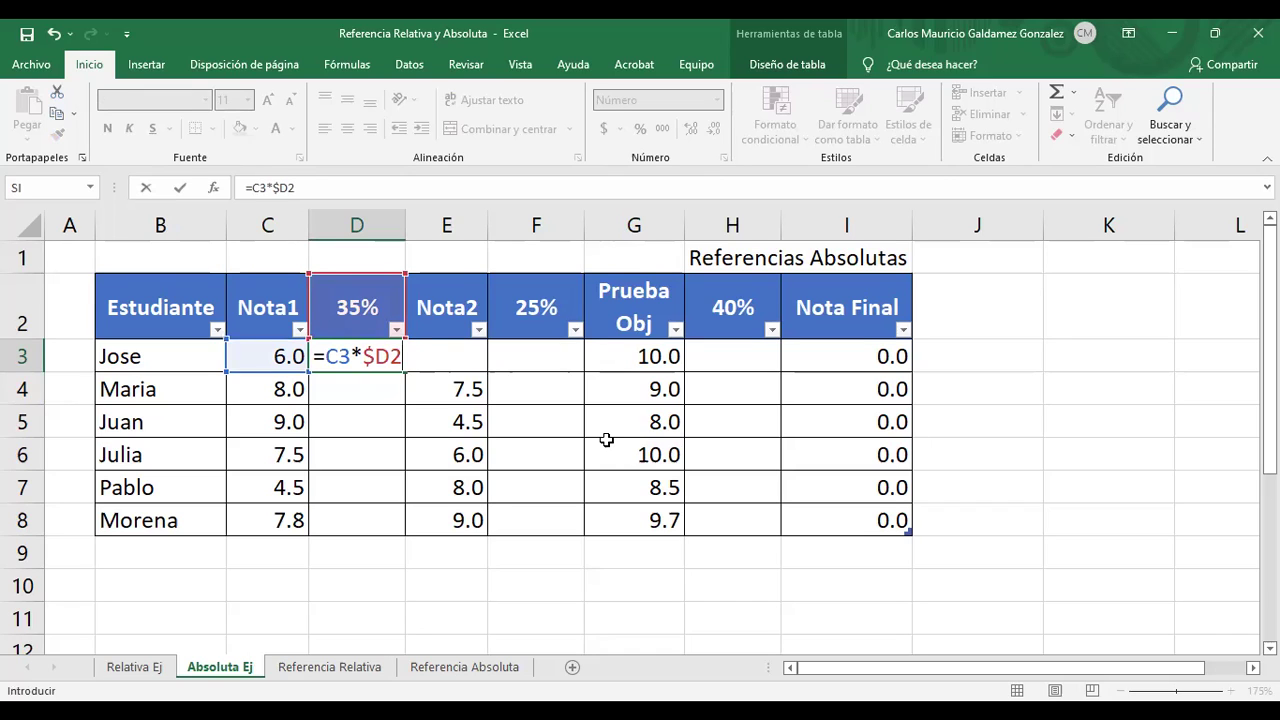
key("BackSpace")
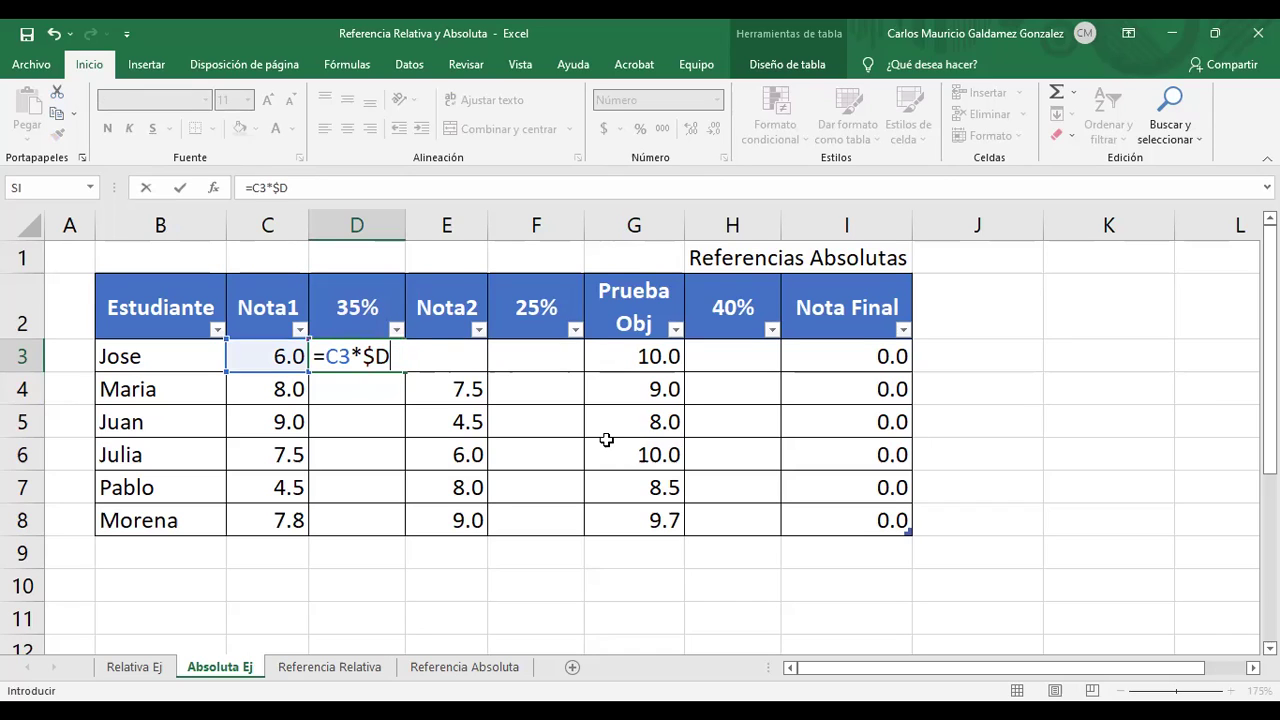
type("$2")
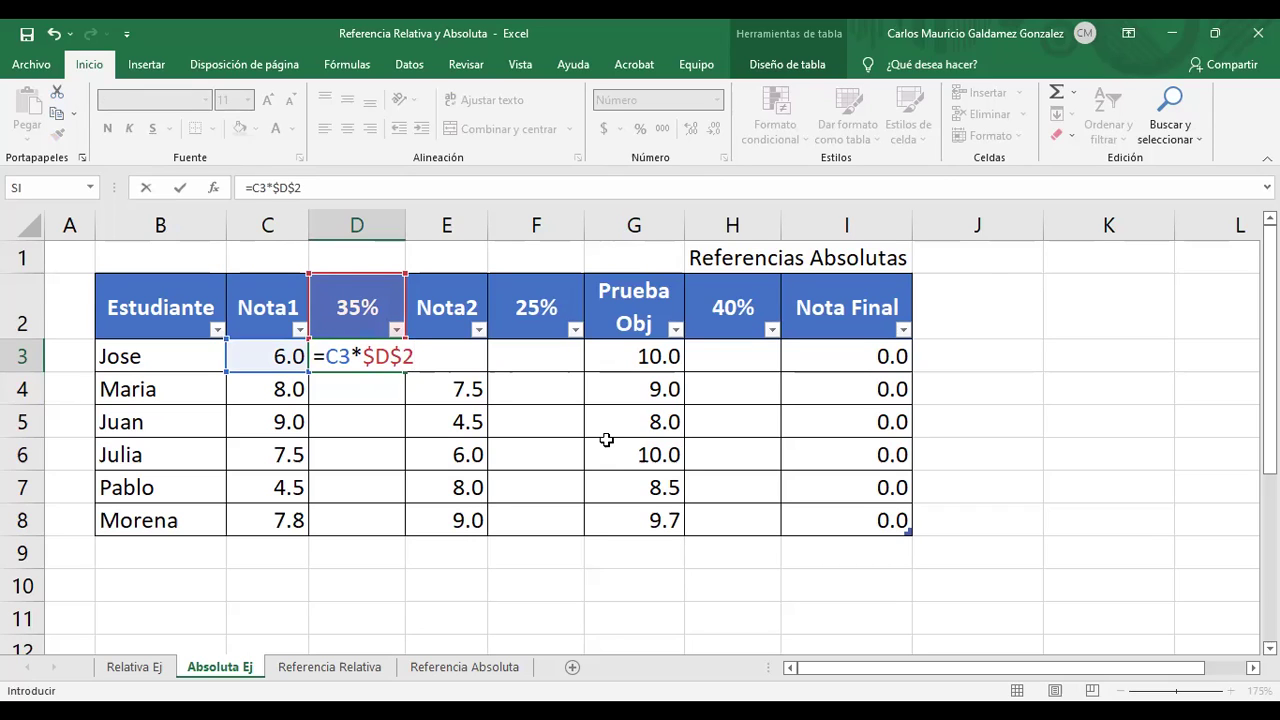
key("Return")
- Clear the auto-filled results in D4:D8, leaving only D3's formula
key("Up")
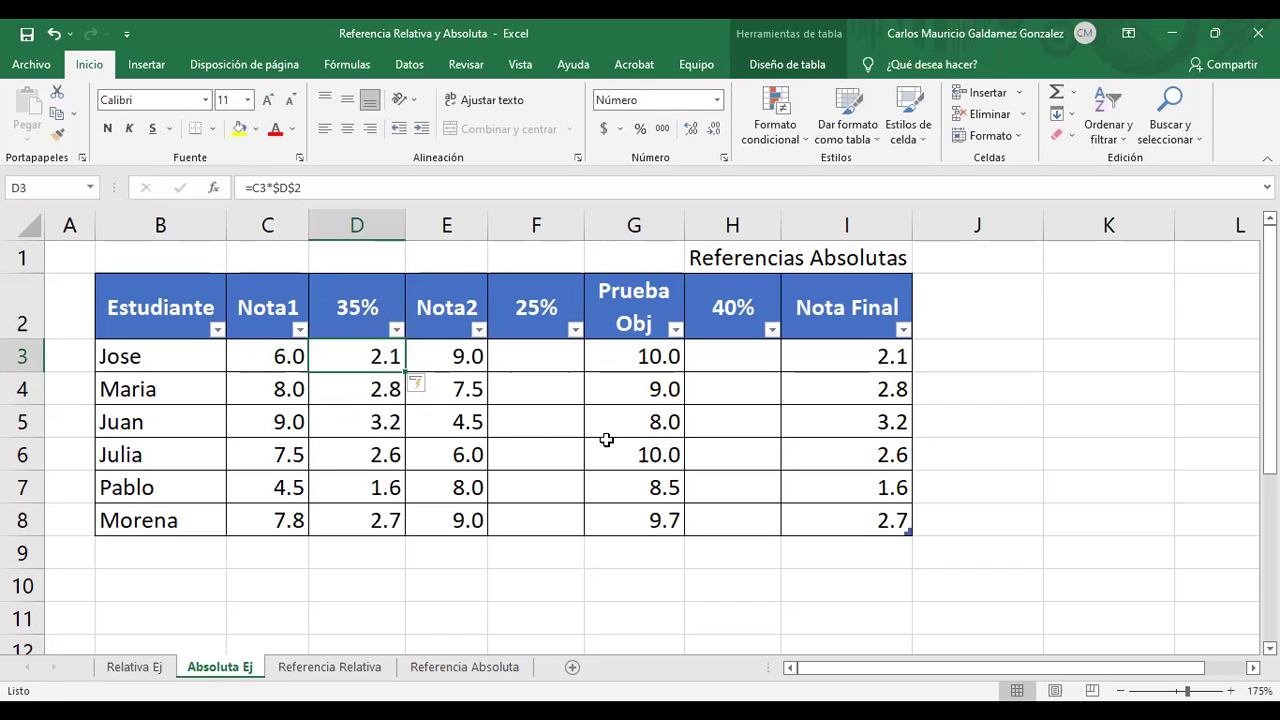
left_click_drag(343, 403, 345, 525)
key("Delete")
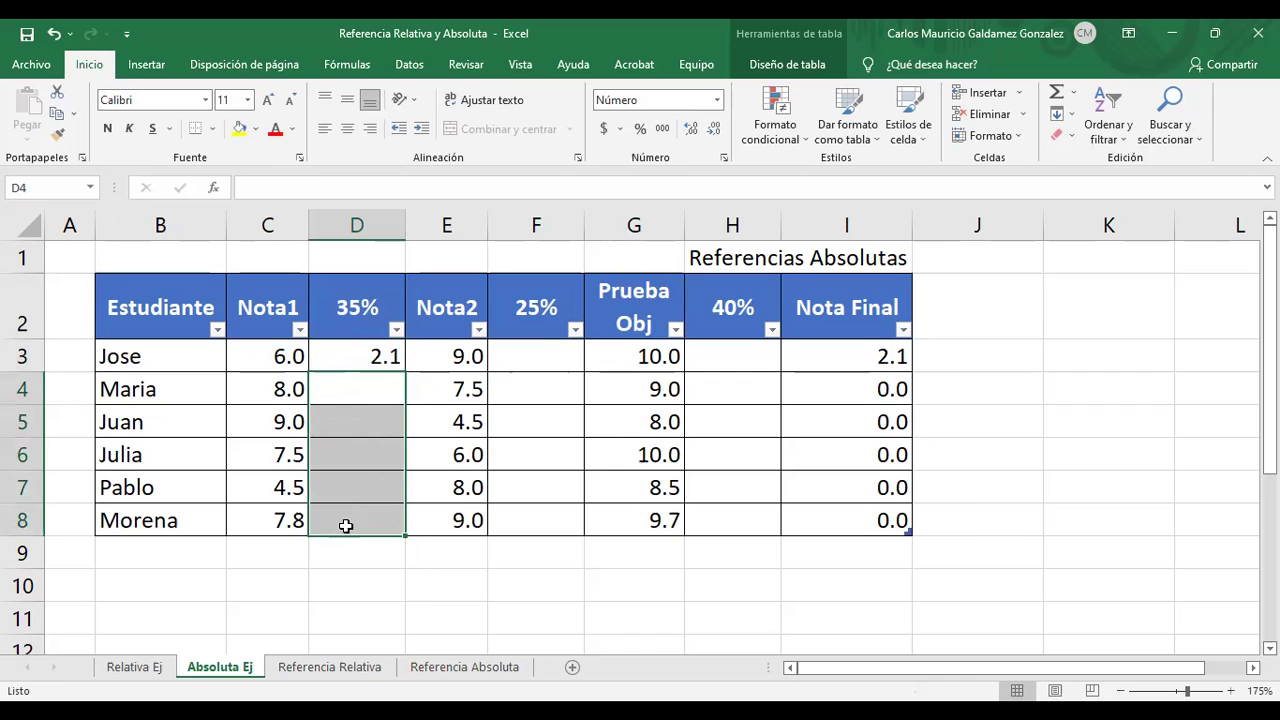
left_click(338, 357)
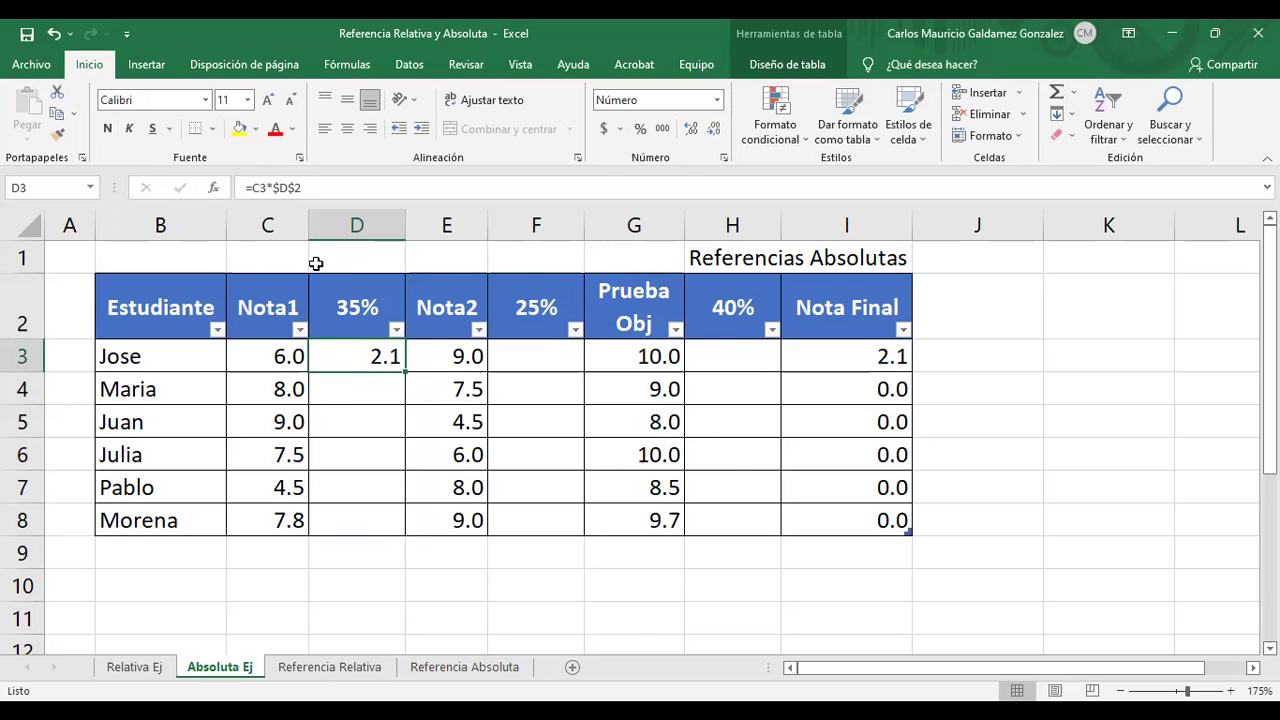
- Replace $D$2 with relative D2 so D3 reads =C3*D2 and fills down
left_click_drag(271, 184, 304, 187)
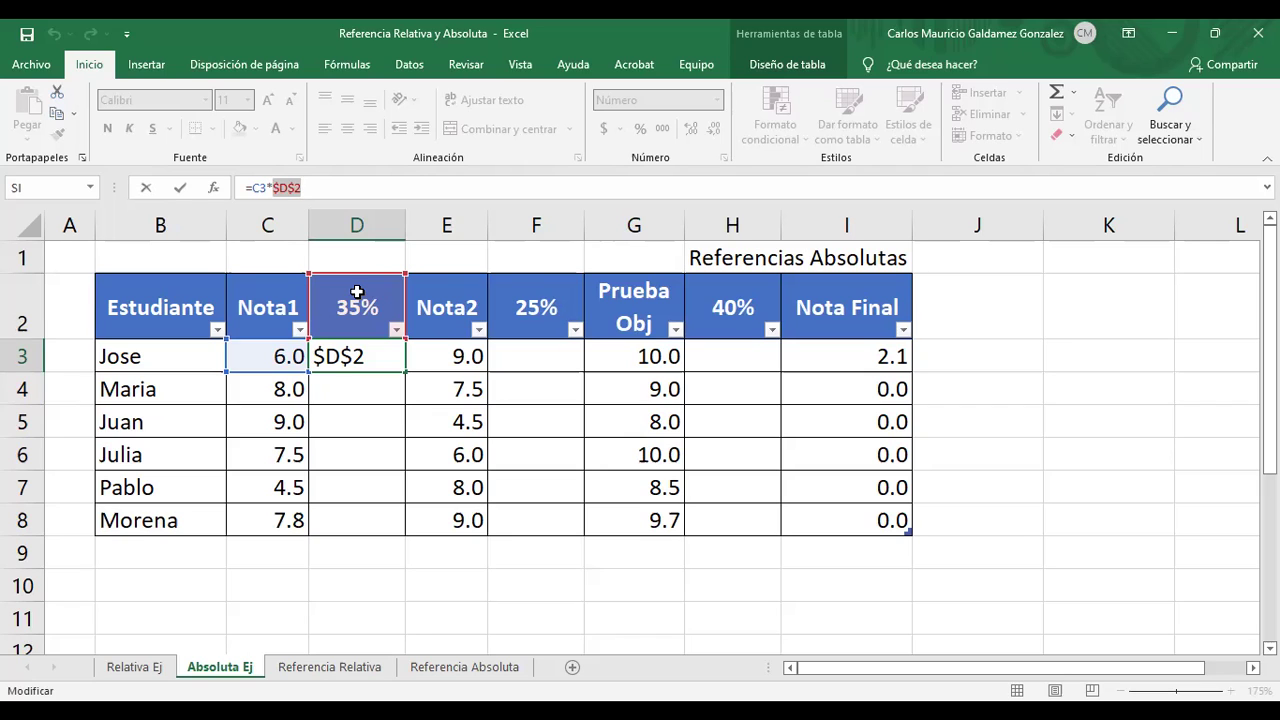
type("D2")
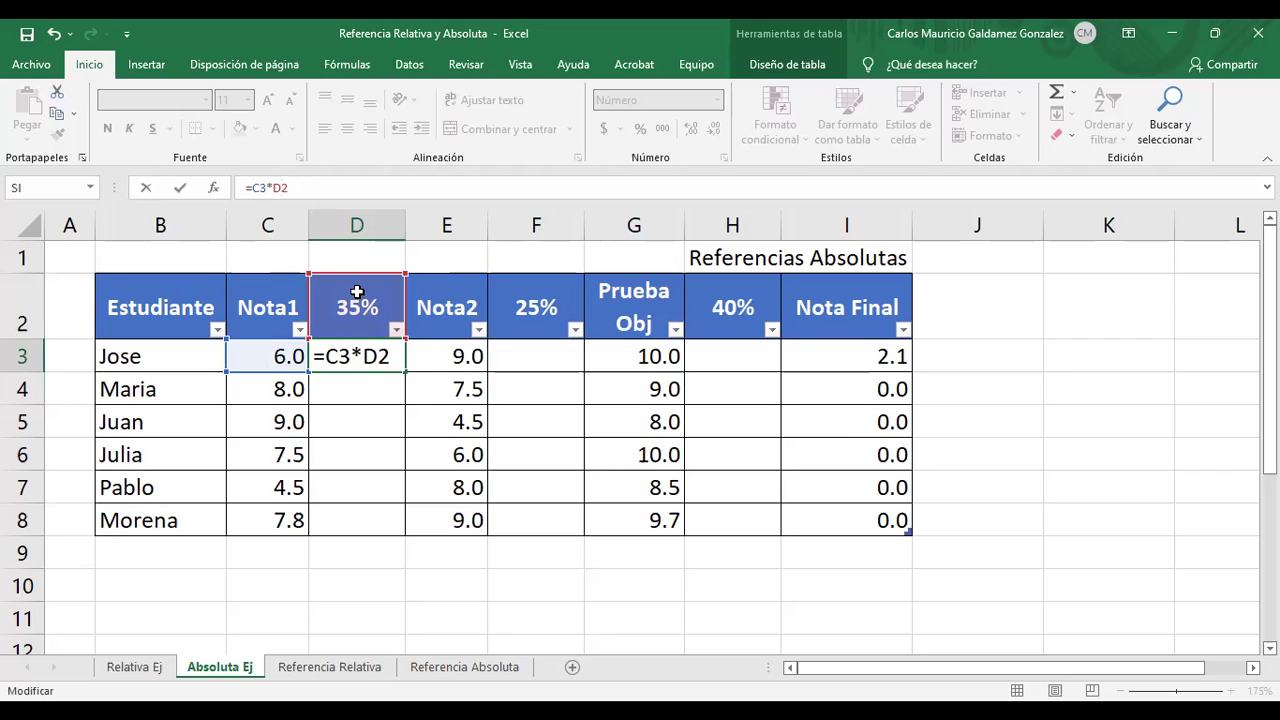
key("Return")
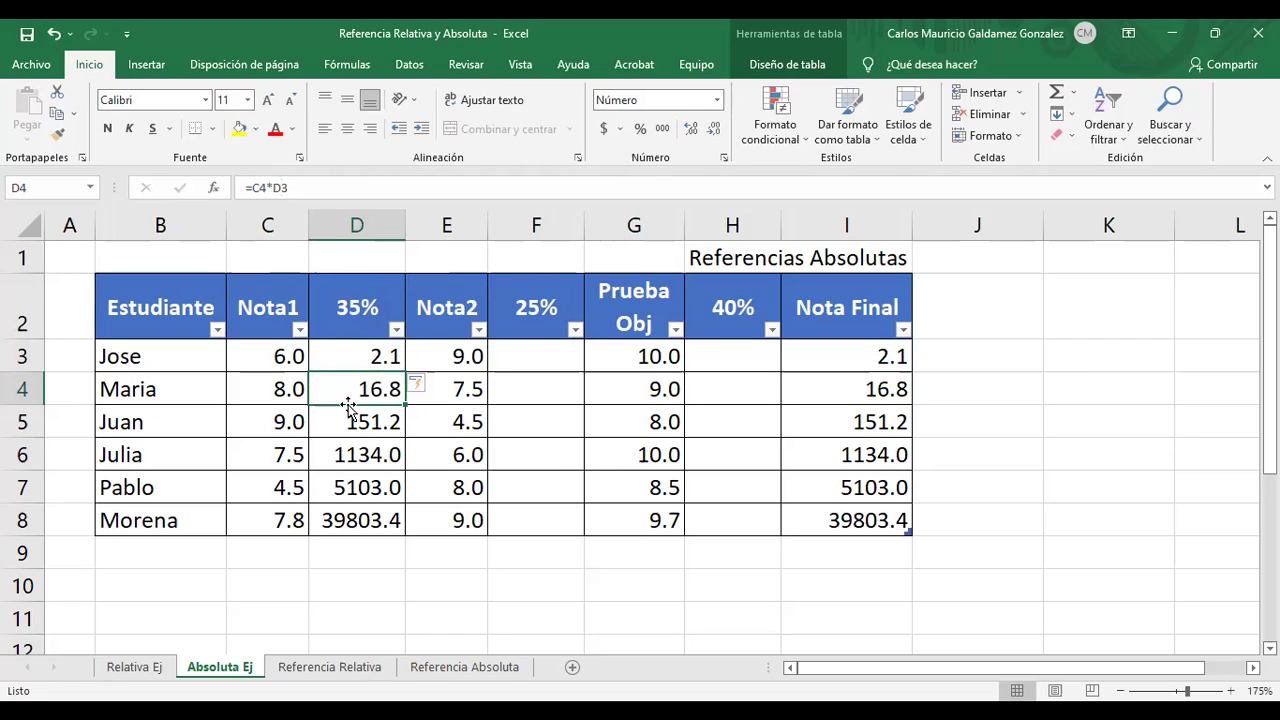
- Clear the escalating results in D4:D8
left_click_drag(340, 397, 360, 512)
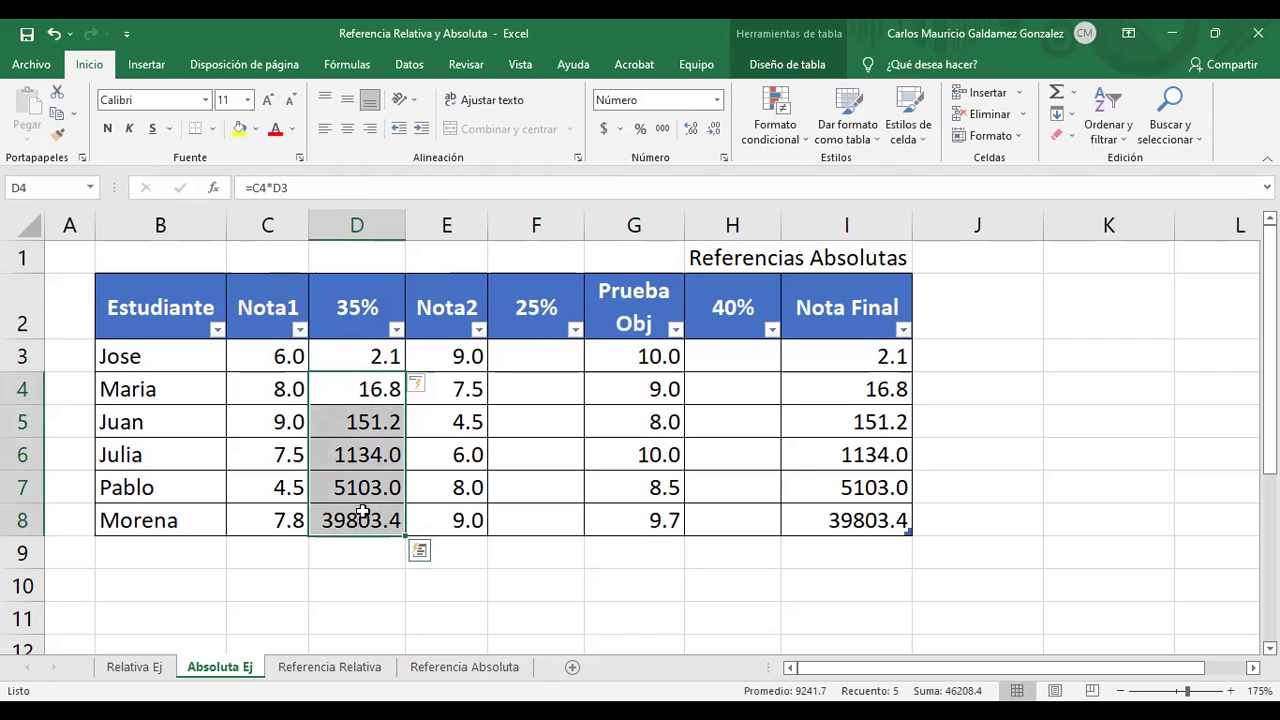
left_click(340, 354)
left_click(337, 386)
left_click_drag(338, 440, 343, 520)
key("Delete")
- Fill D3's relative formula down to D8 and show D4 and D5 referencing the cell above
left_click(338, 364)
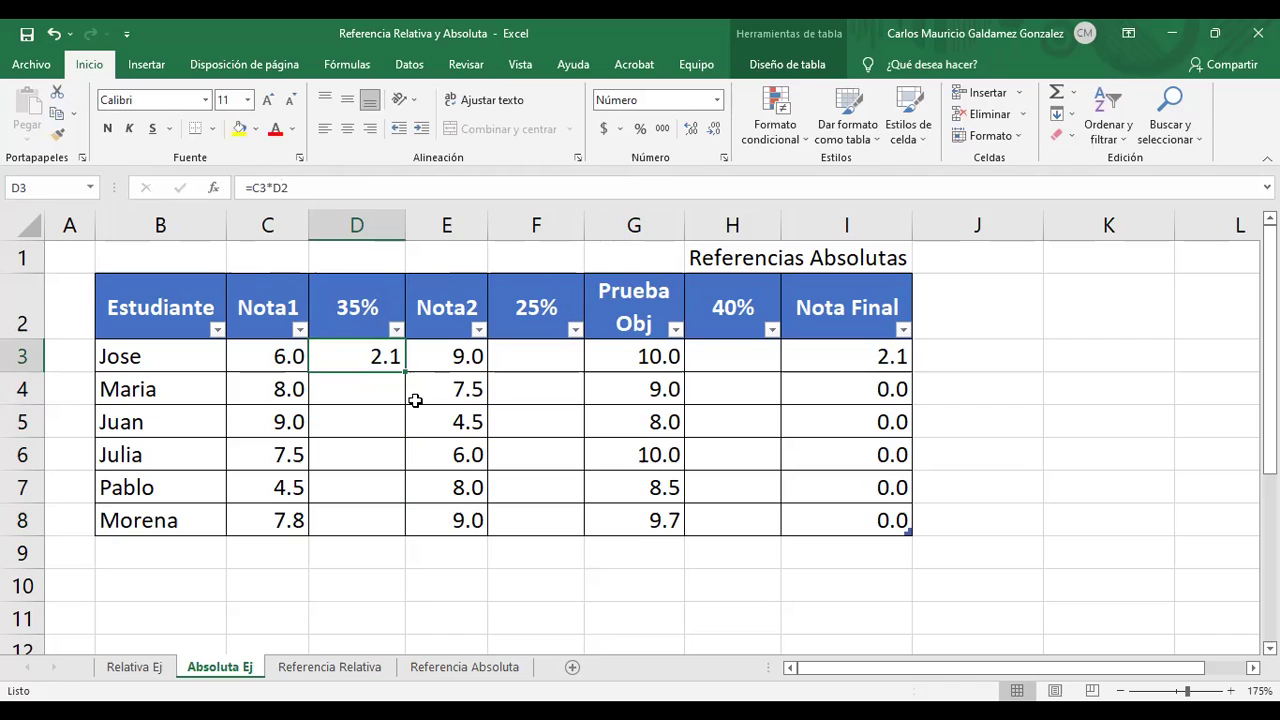
left_click_drag(405, 371, 396, 524)
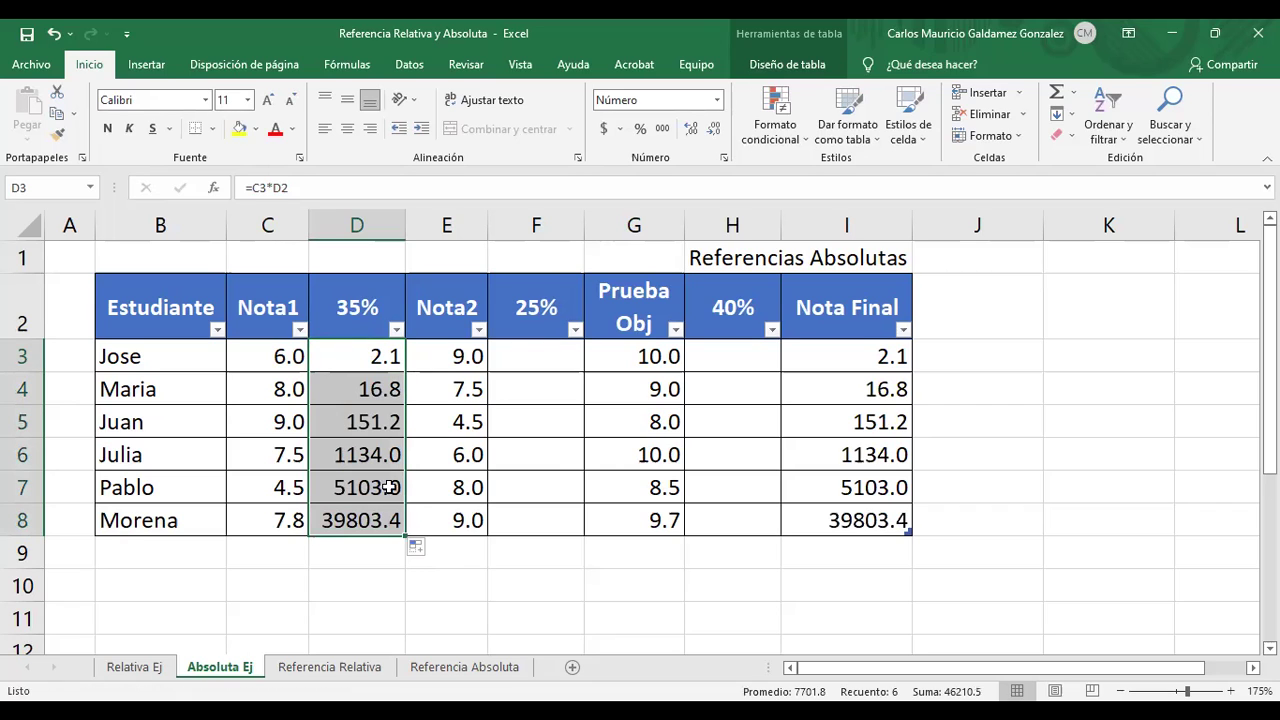
left_click(336, 390)
left_click_drag(337, 400, 345, 522)
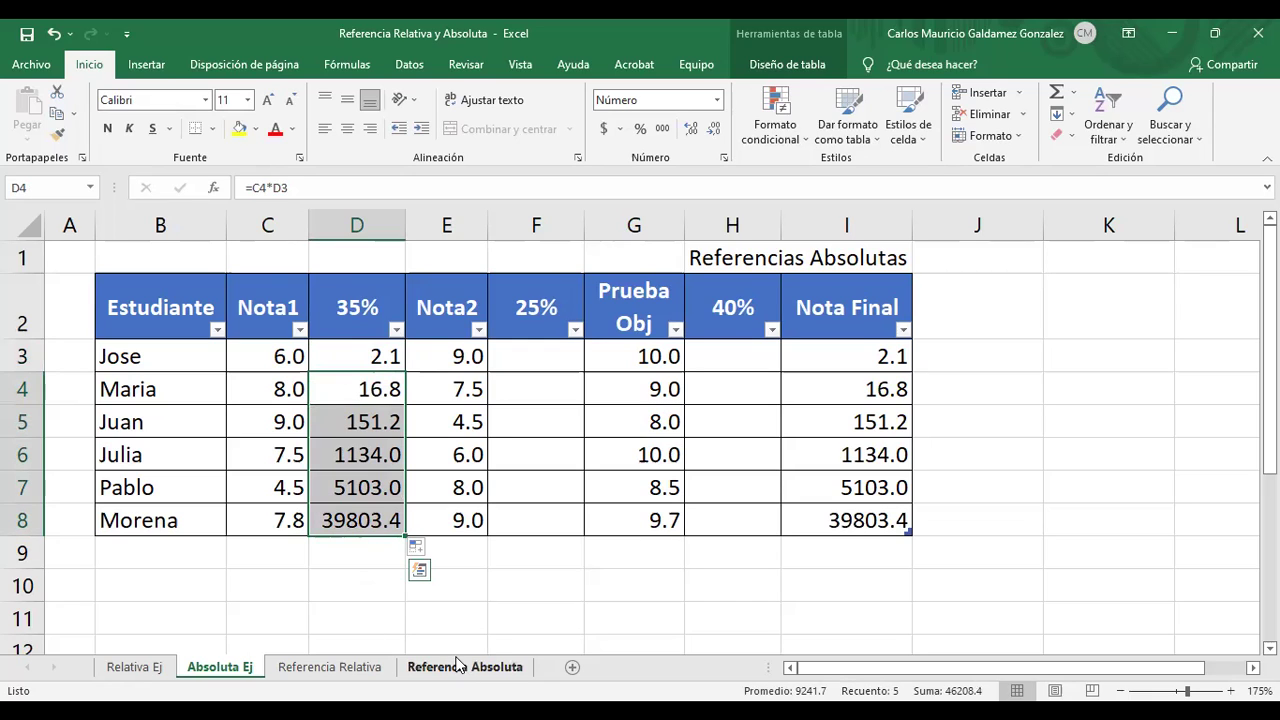
left_click(344, 392)
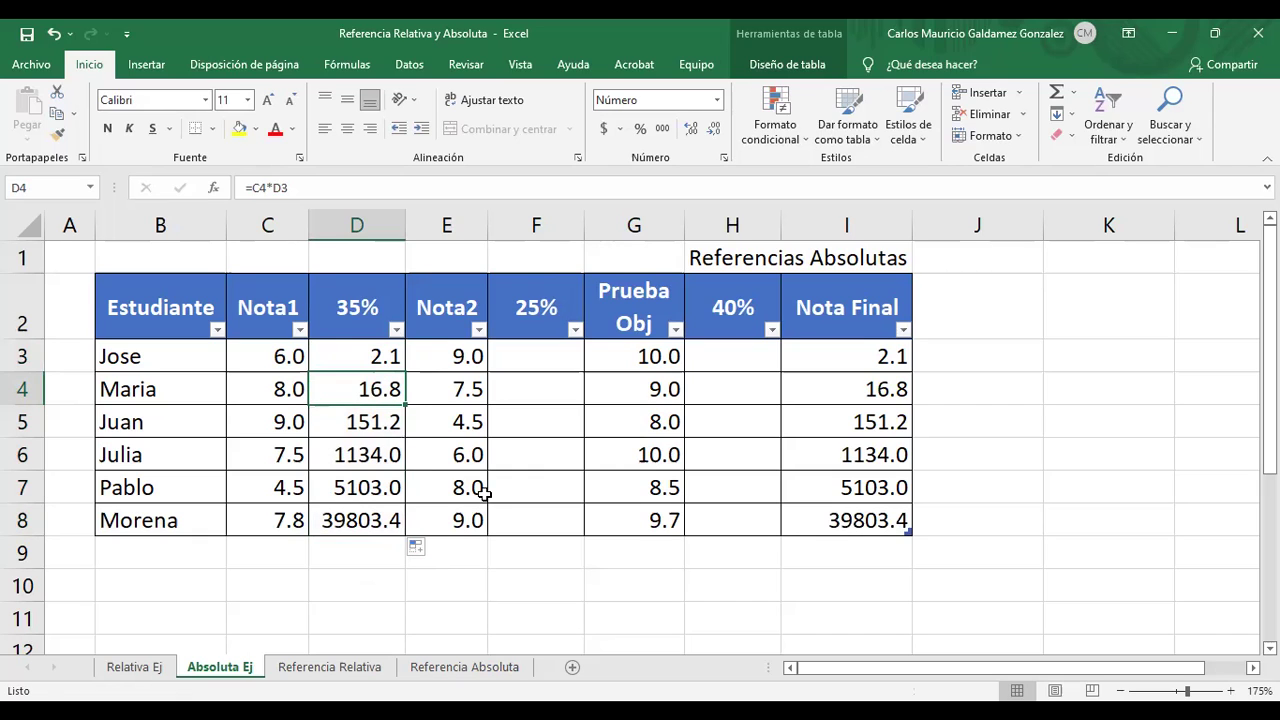
key("F2")
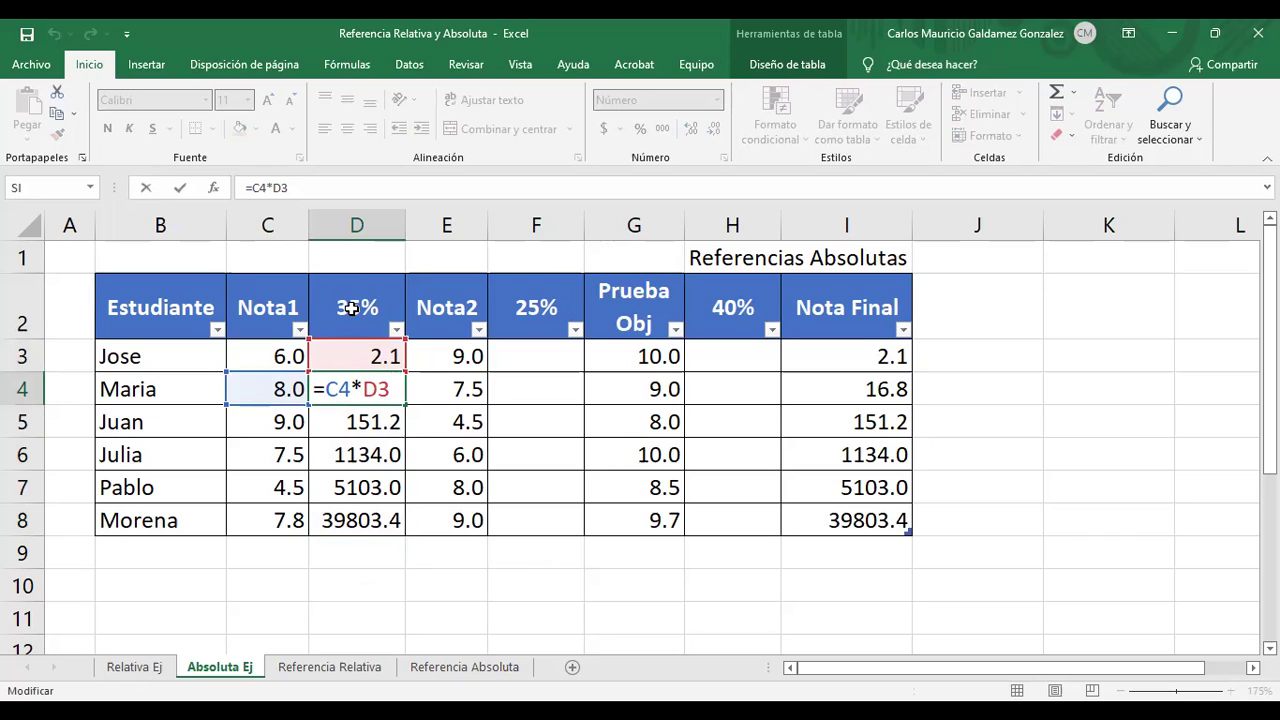
key("Return")
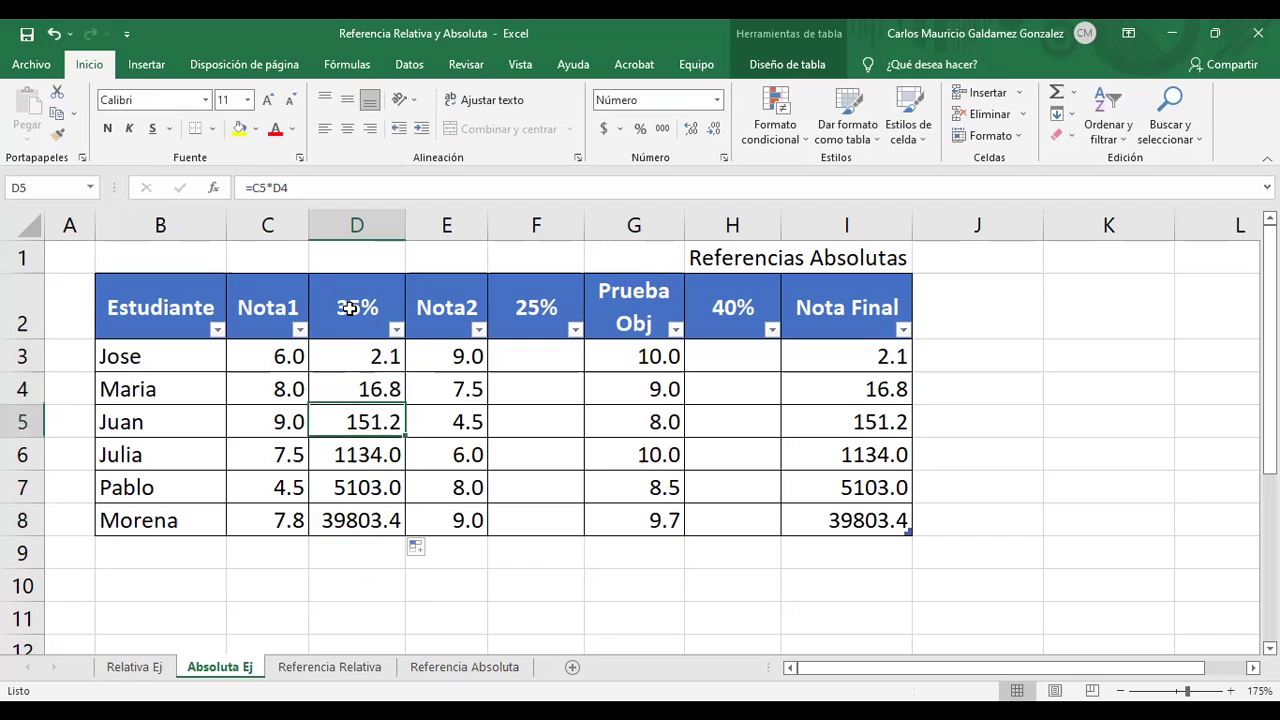
key("F2")
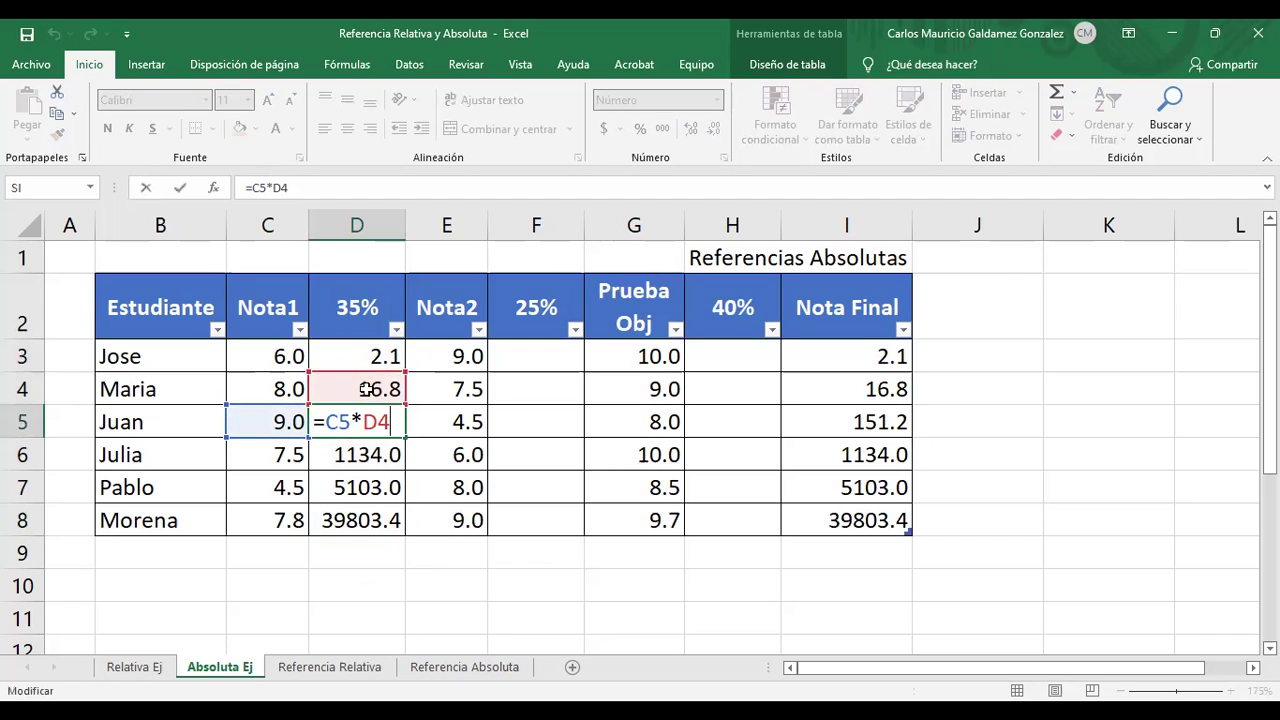
key("Return")
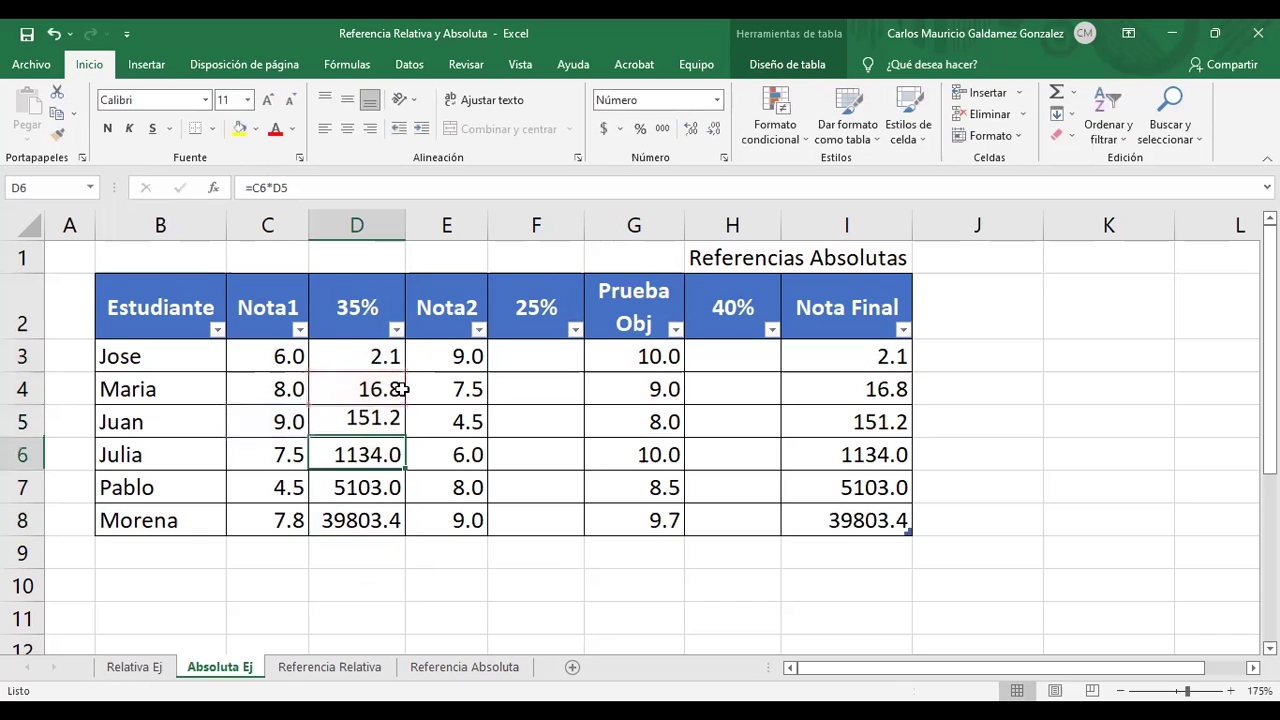
- Clear D4:D8 again and reopen D3's formula for editing
left_click_drag(368, 396, 370, 514)
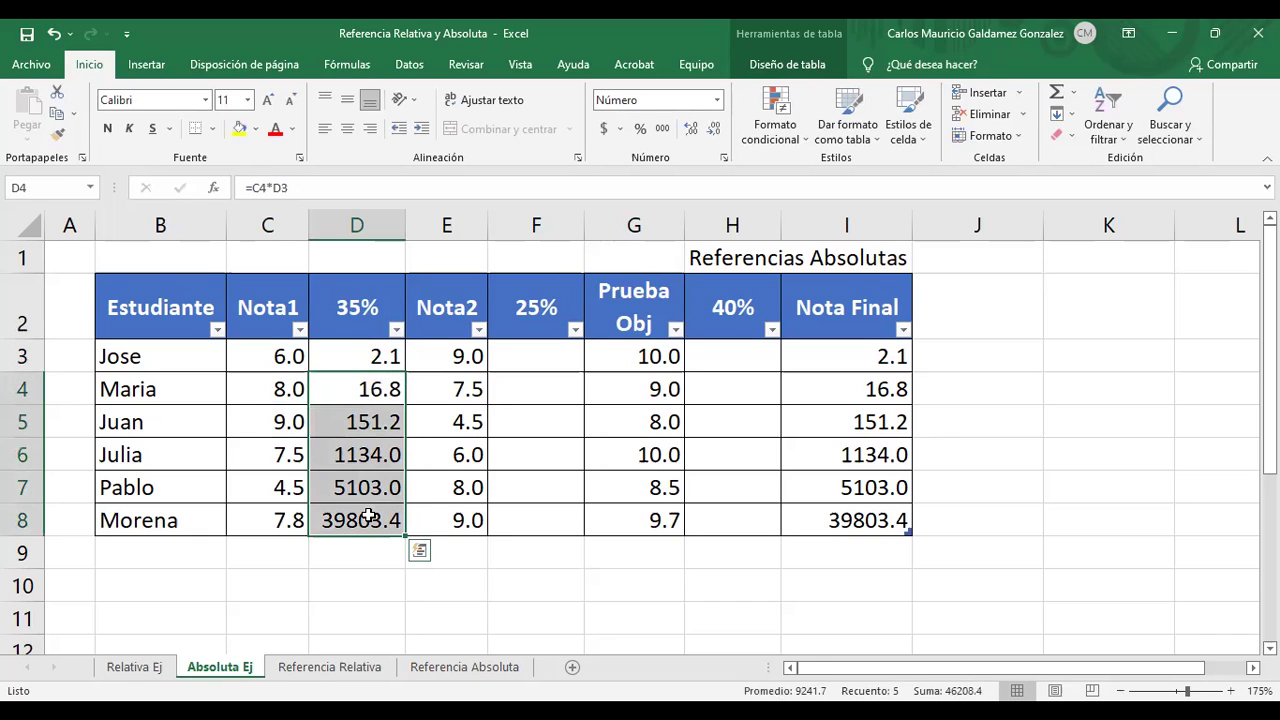
key("Delete")
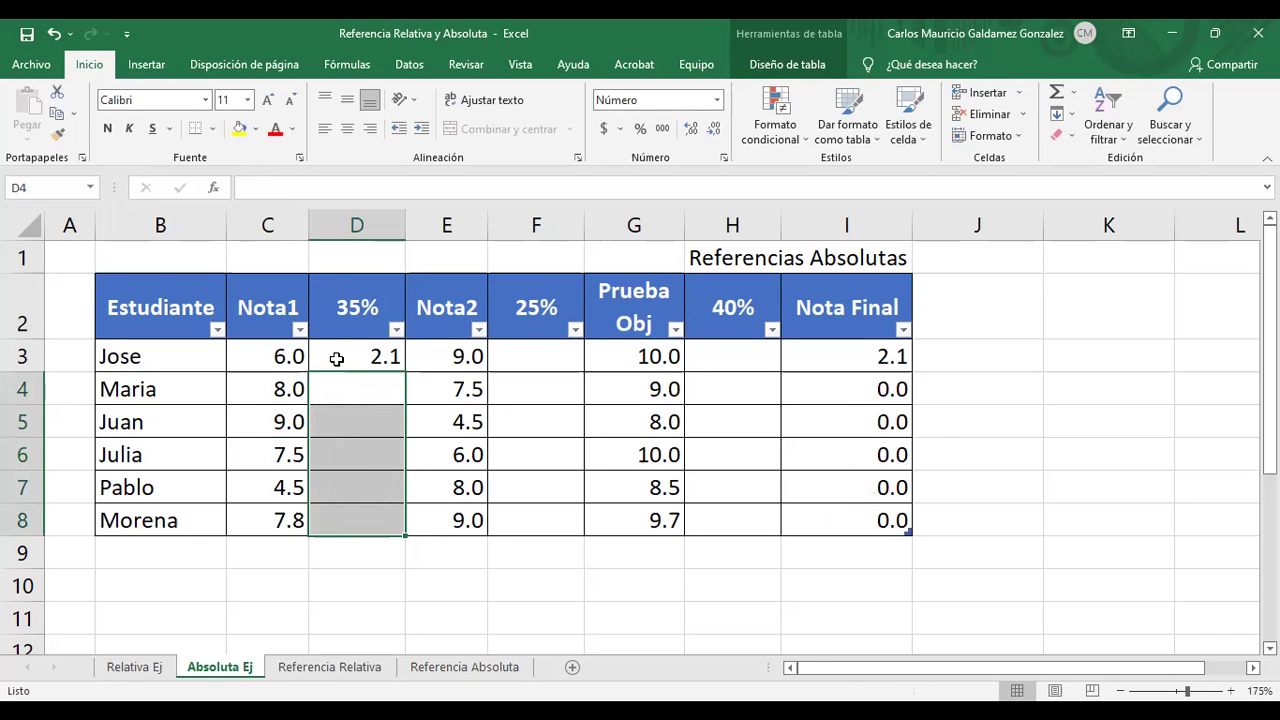
left_click(337, 359)
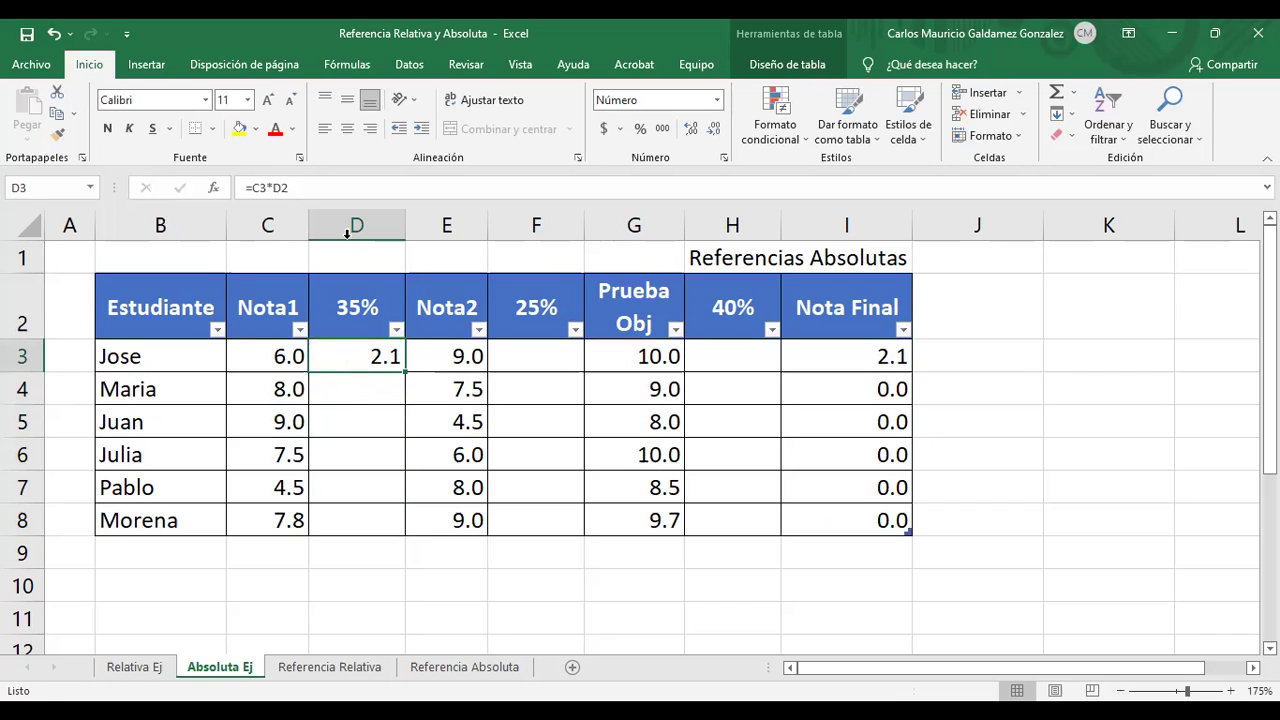
key("F2")
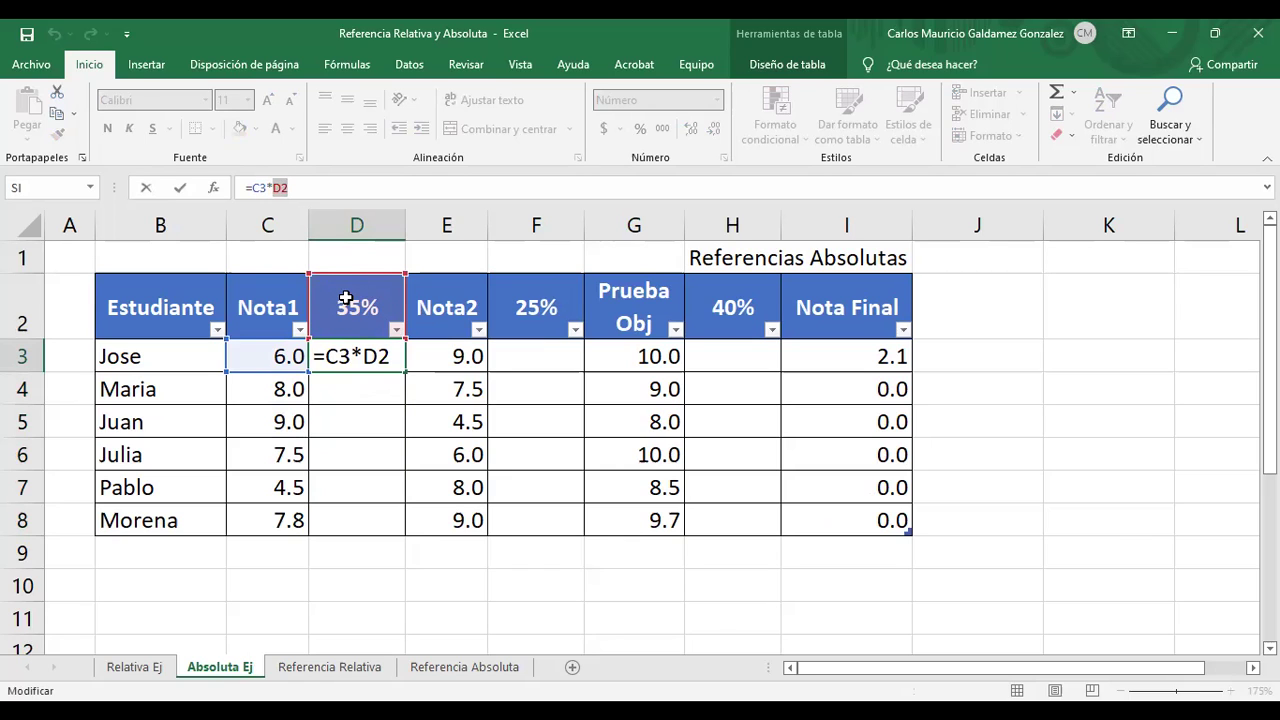
- Make D3's formula =C3*$D$2 with F4 and fill it down the 35% column
key("Left")
key("Left")
key("F4")
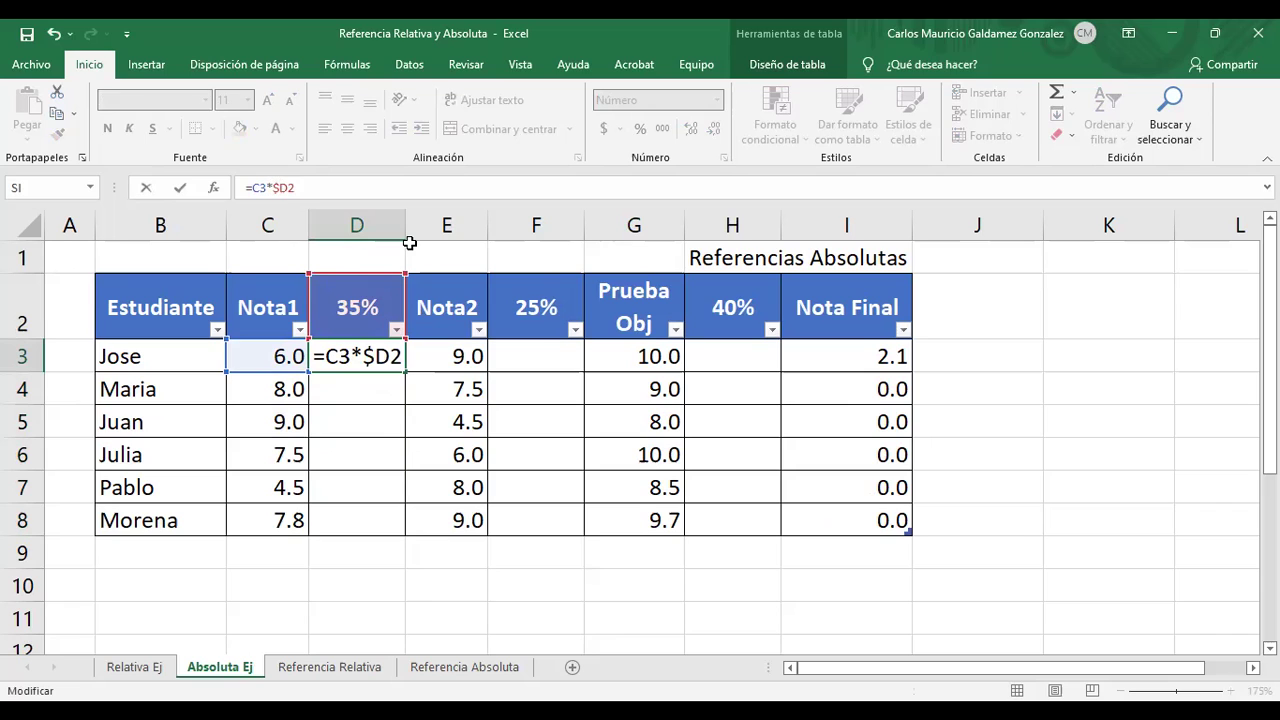
key("ctrl+Return")
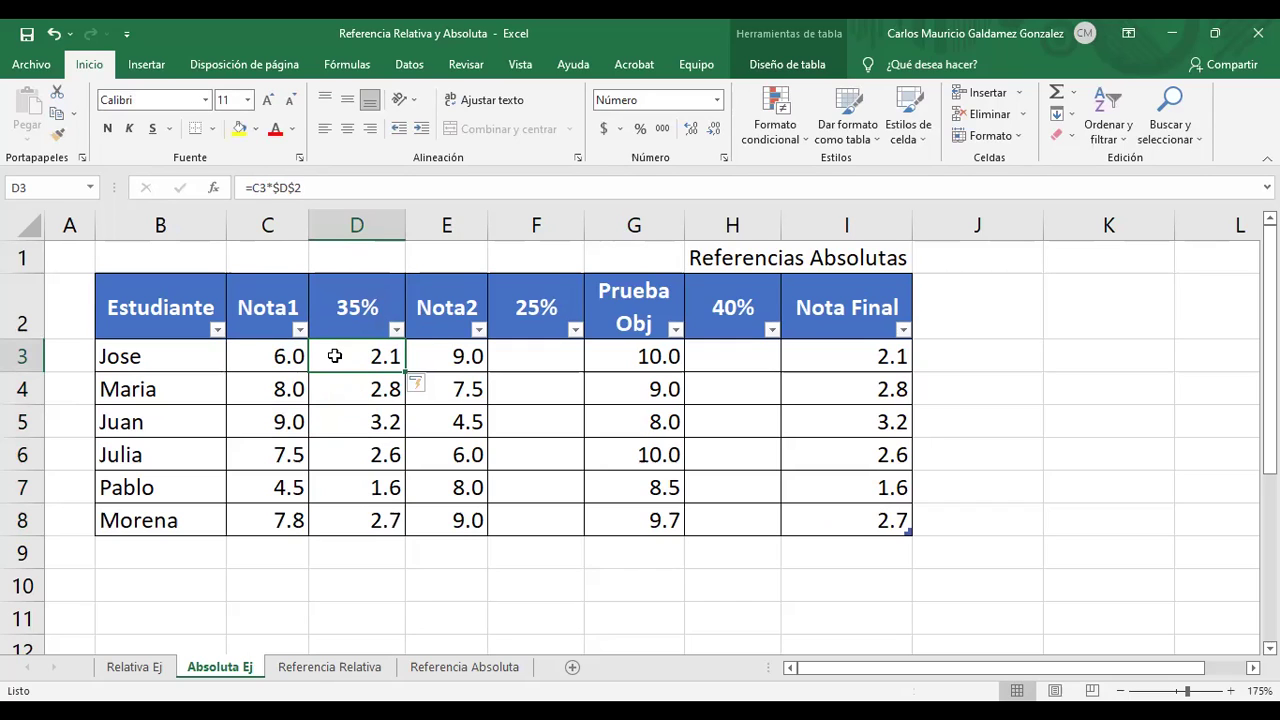
key("Down")
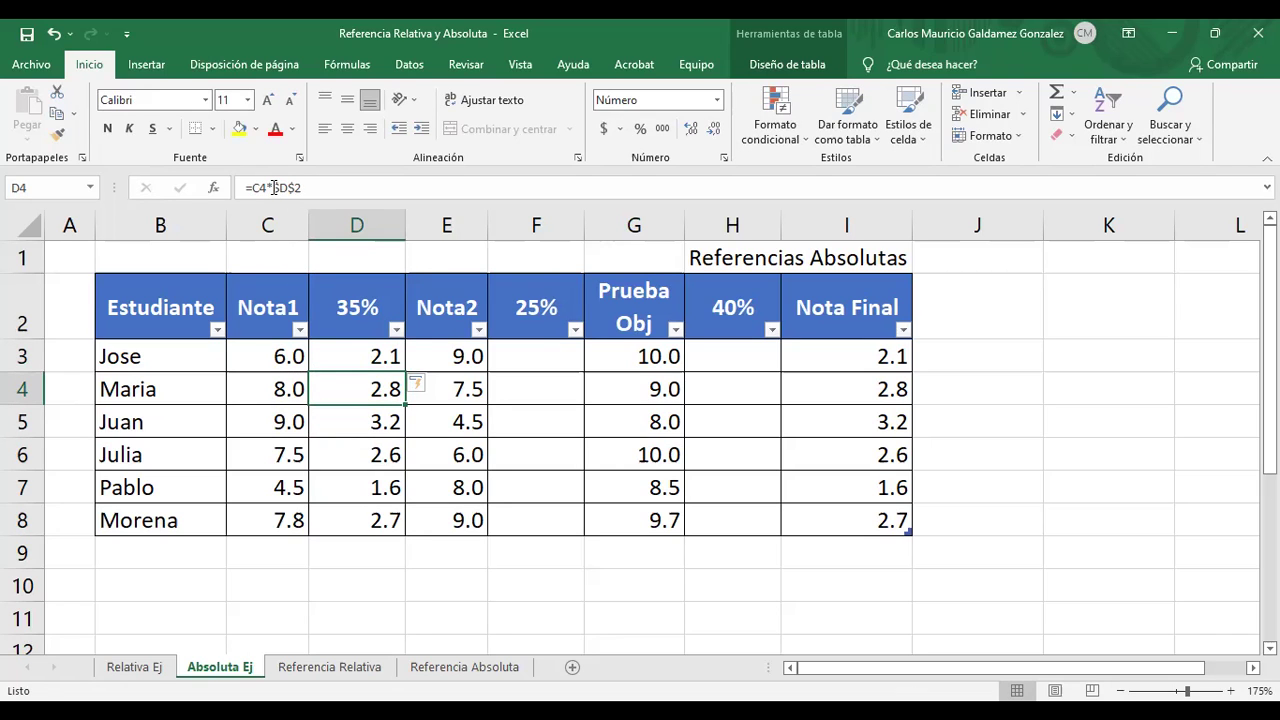
key("F2")
key("Escape")
left_click(363, 352)
left_click(312, 187)
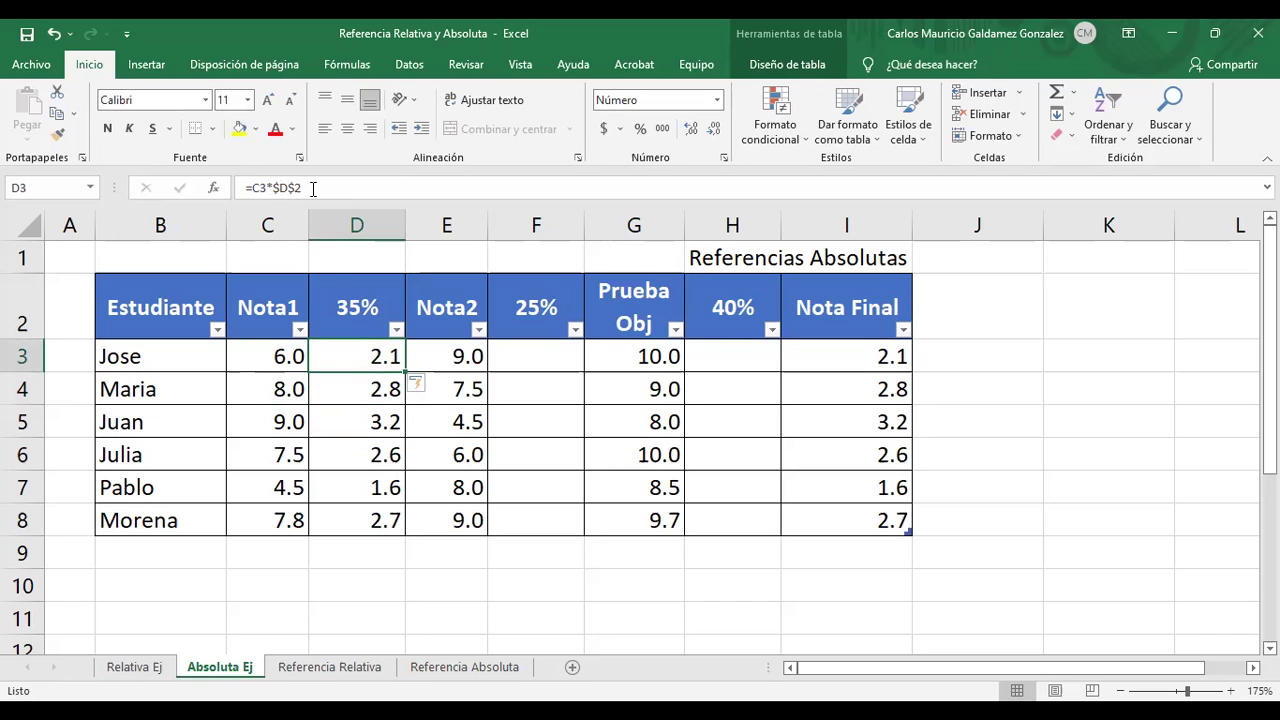
left_click(343, 420)
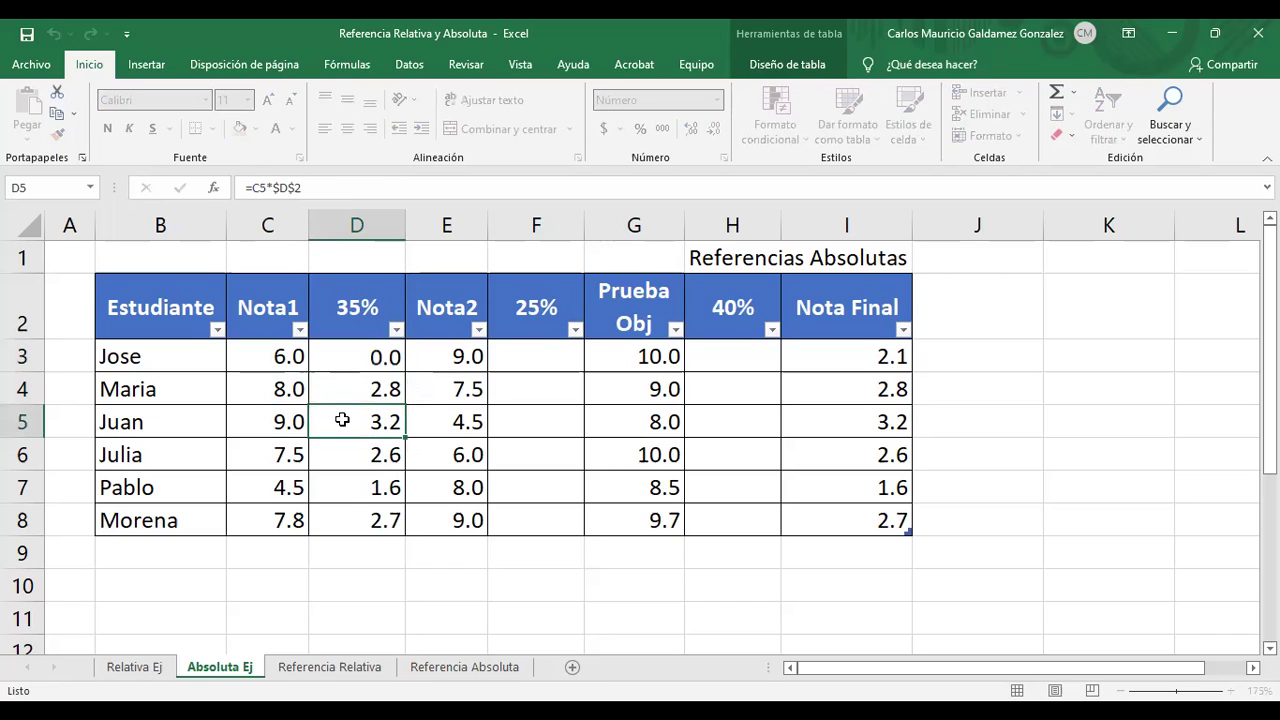
left_click(271, 187)
left_click(347, 450)
key("Escape")
left_click(346, 452)
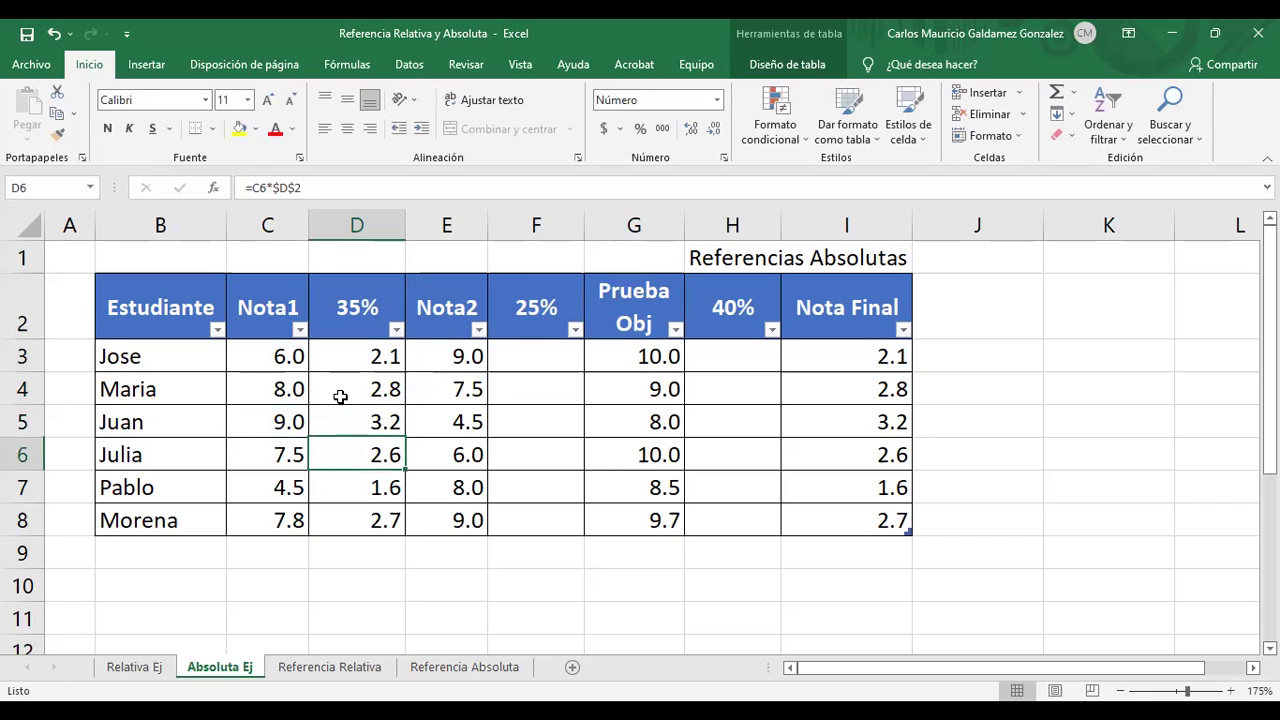
left_click(275, 187)
key("Escape")
left_click(357, 494)
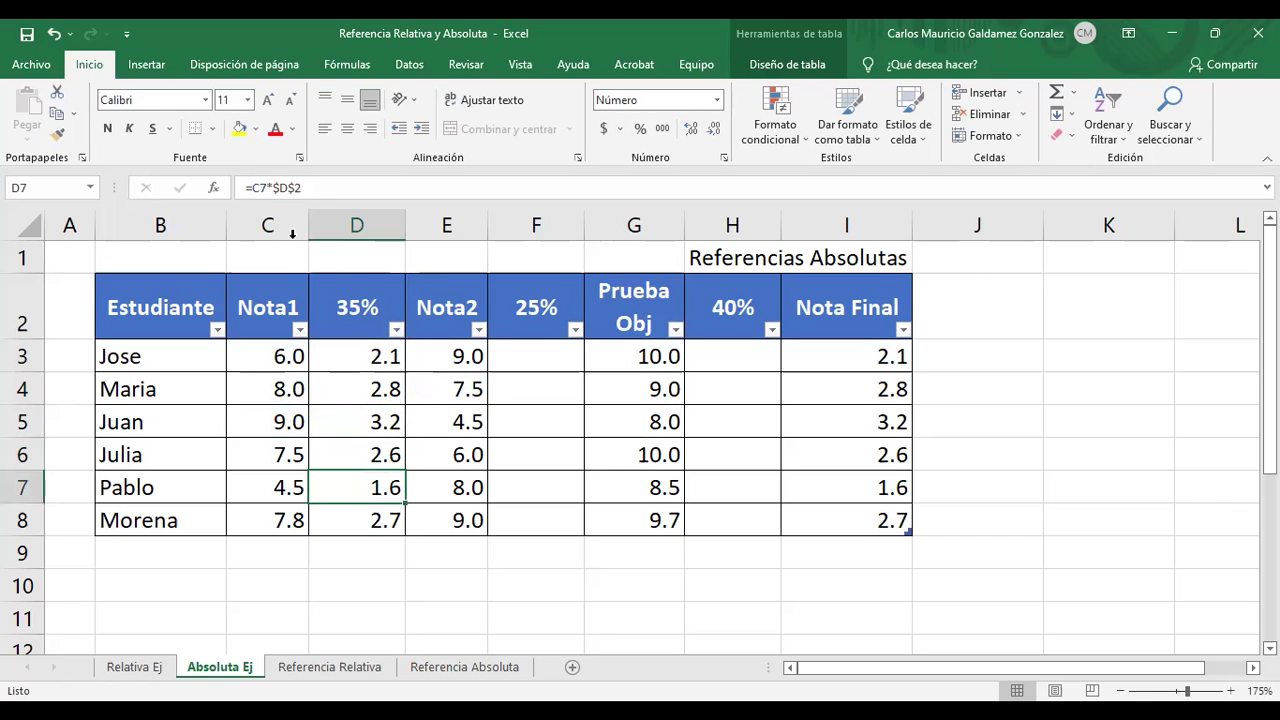
left_click(318, 188)
key("Escape")
left_click(354, 517)
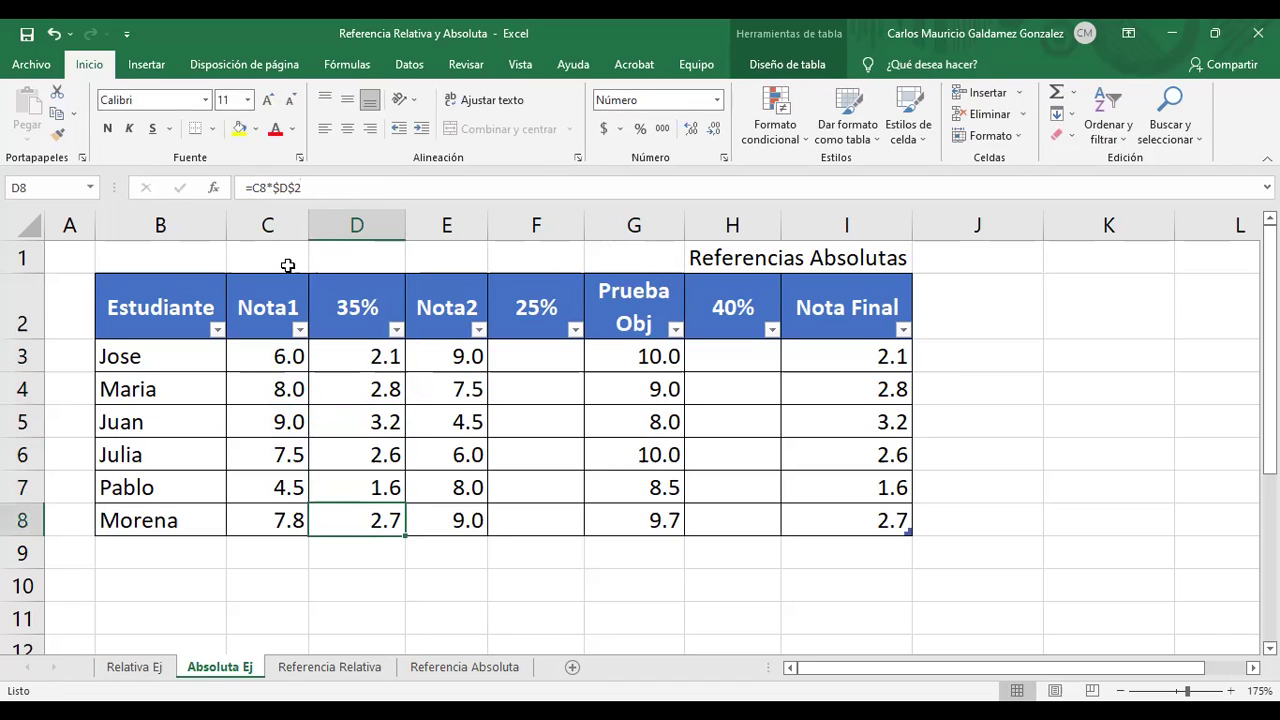
double_click(280, 188)
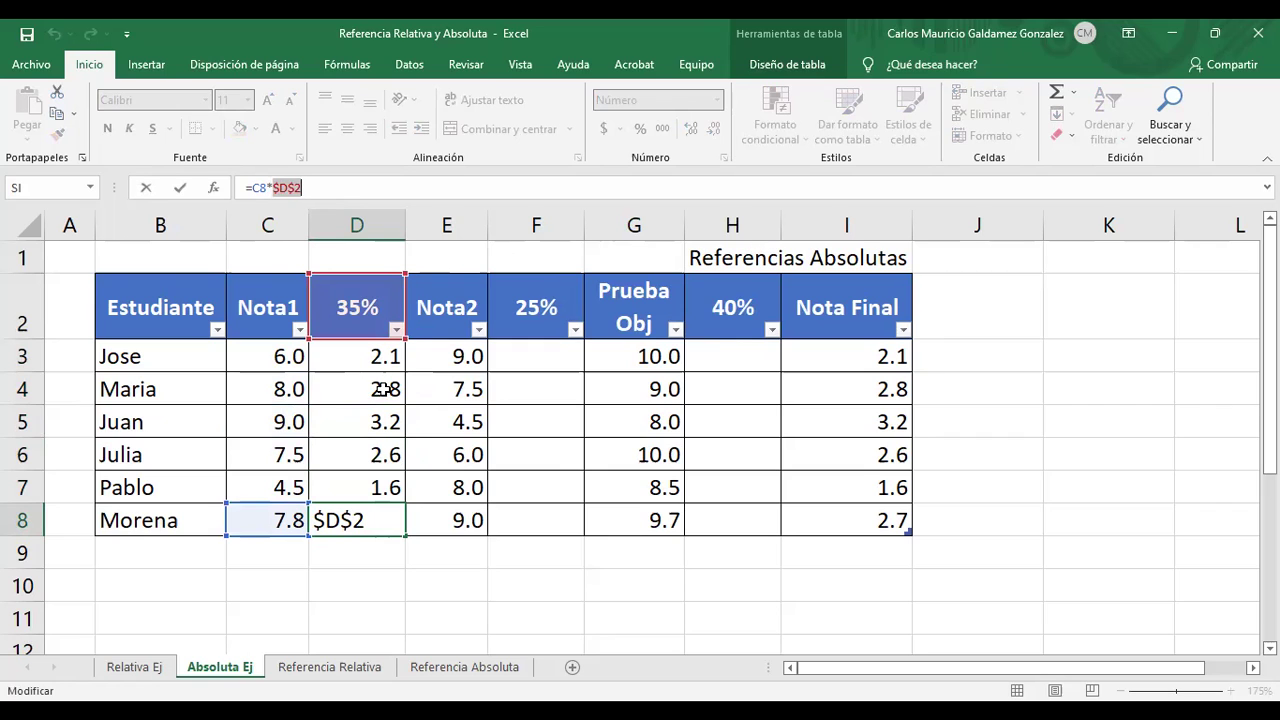
key("Escape")
left_click_drag(349, 359, 366, 523)
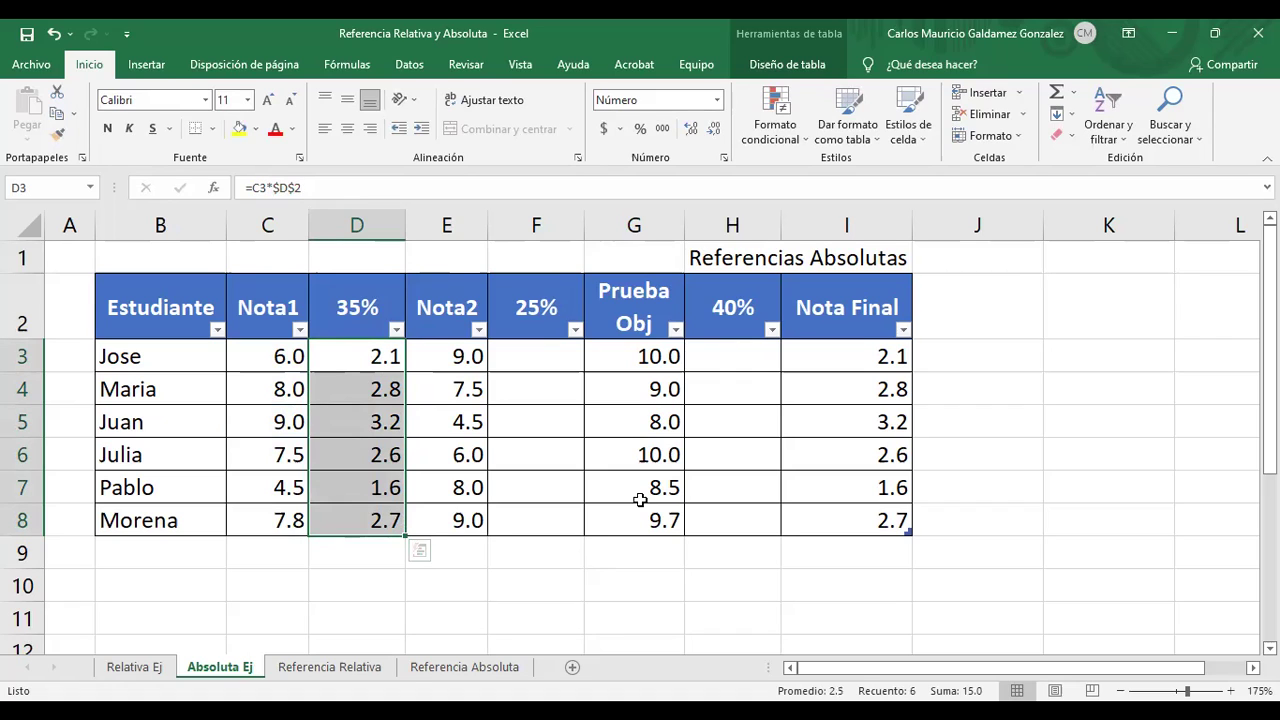
left_click(546, 361)
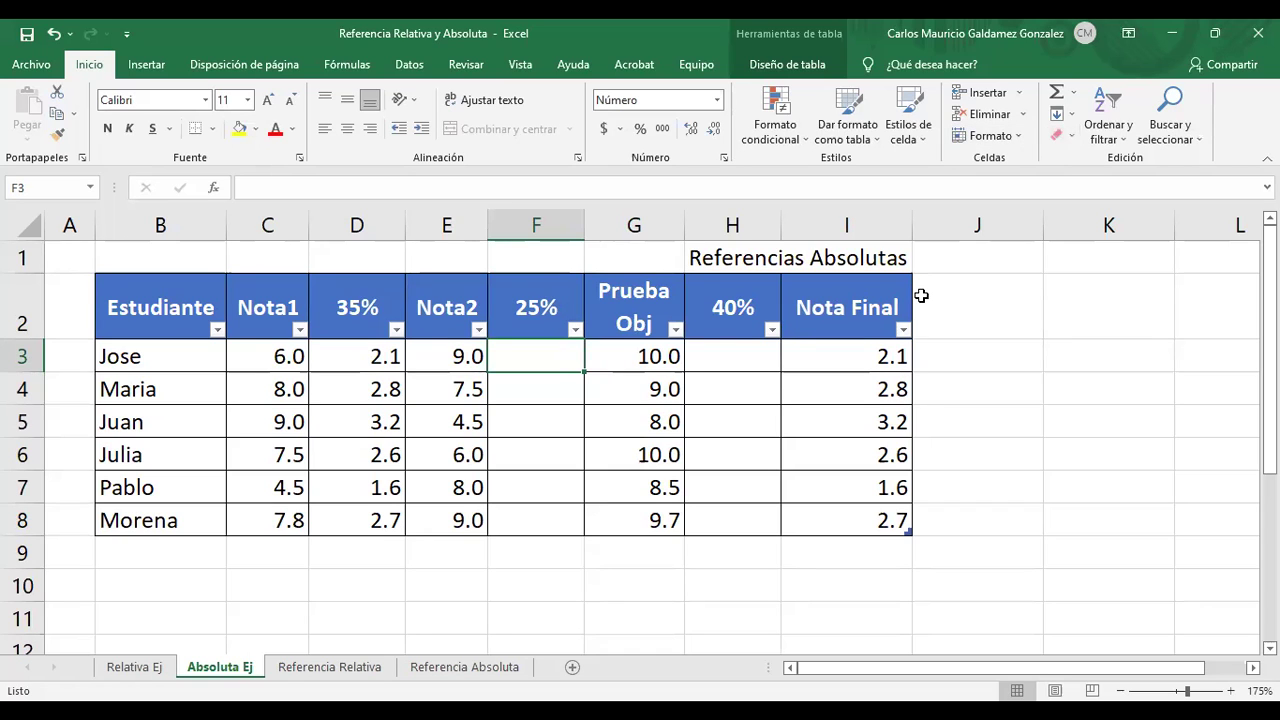
- Enter =F3*$F$2 in F3 and dismiss the circular-reference warning
type("=")
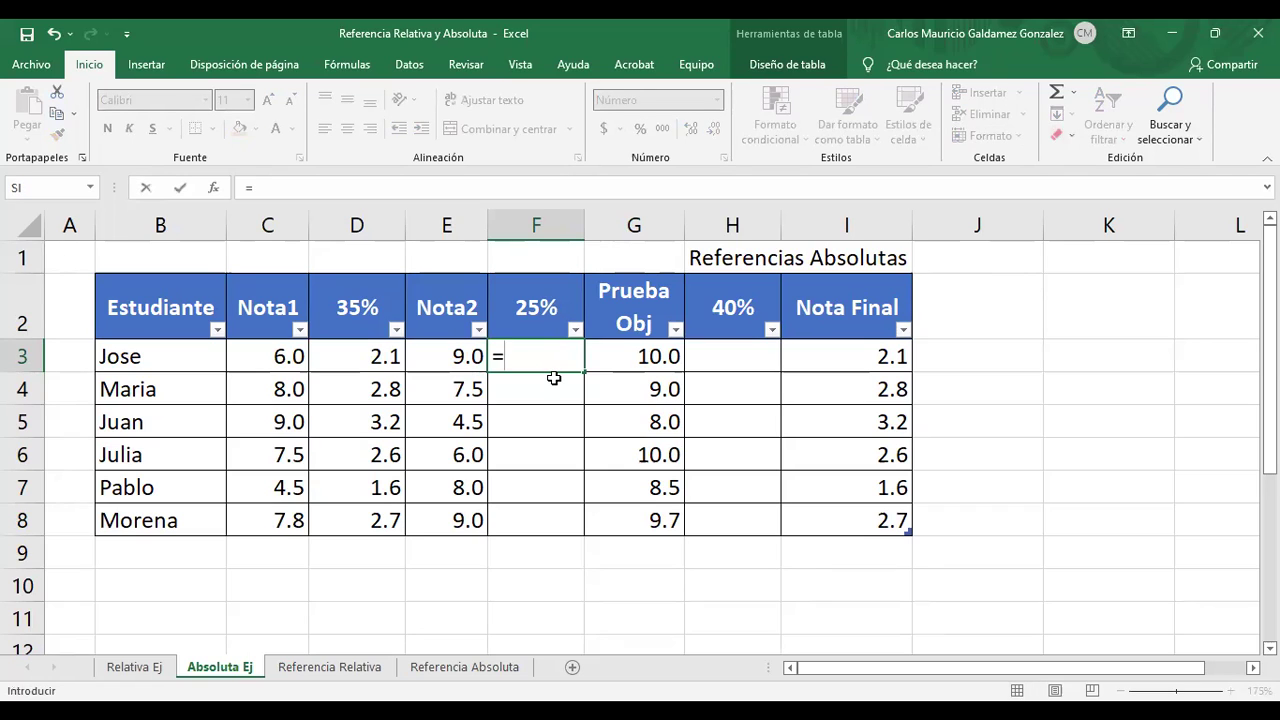
type("f")
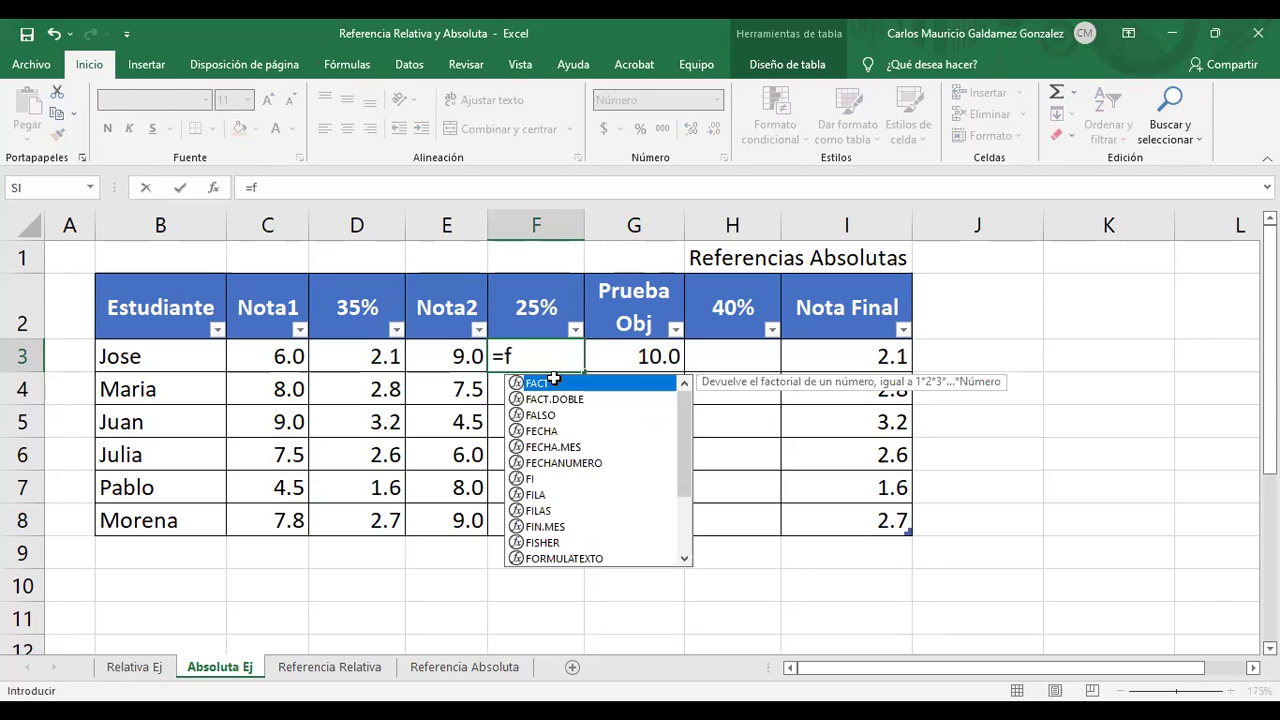
type("3*")
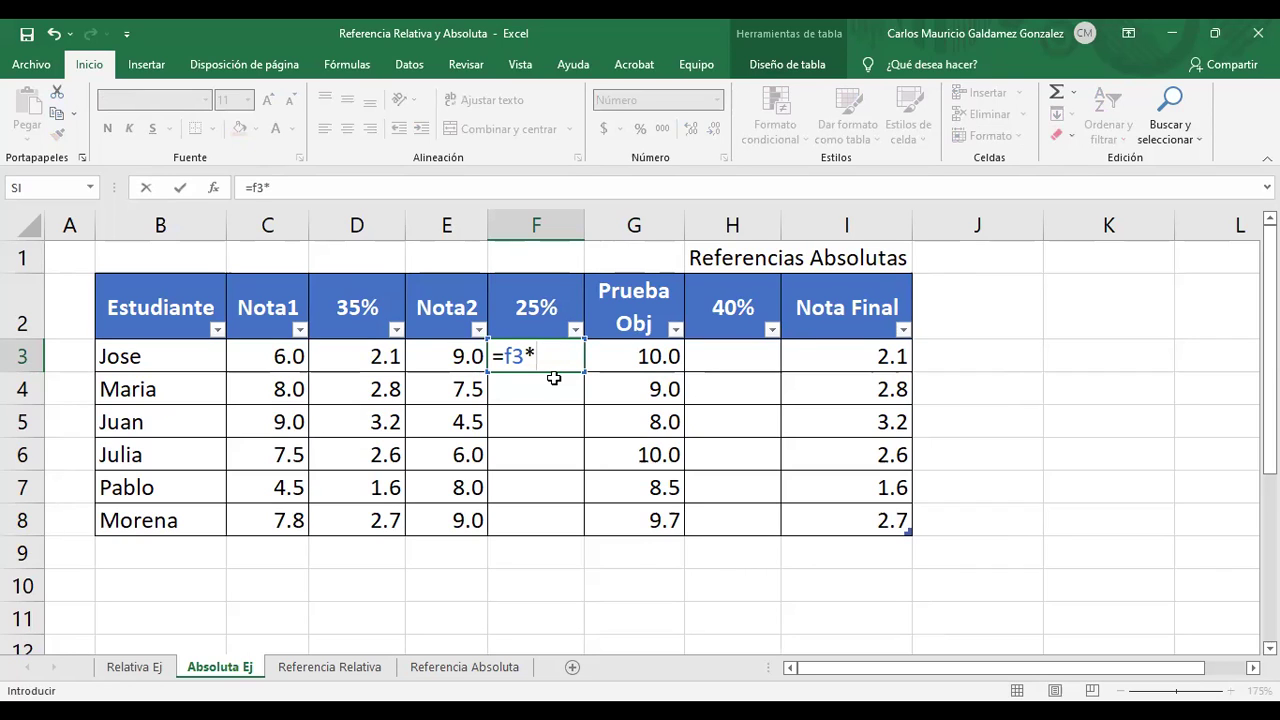
type("$F$2")
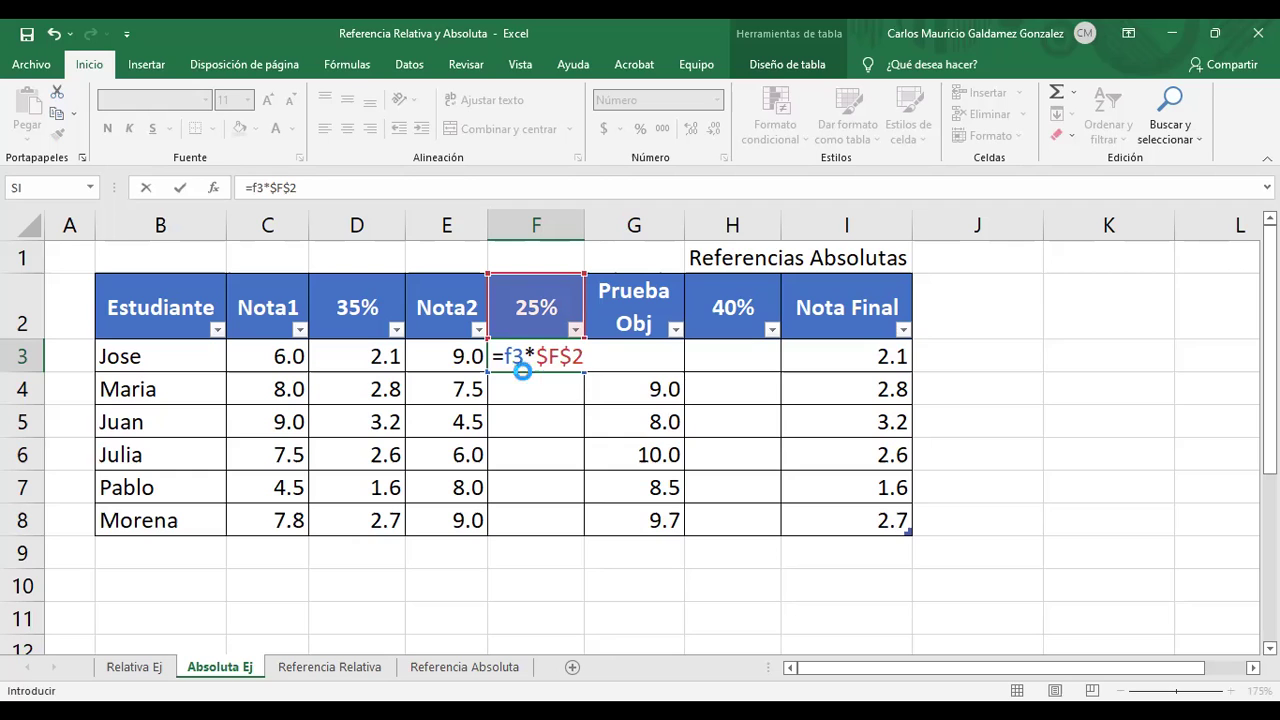
key("Return")
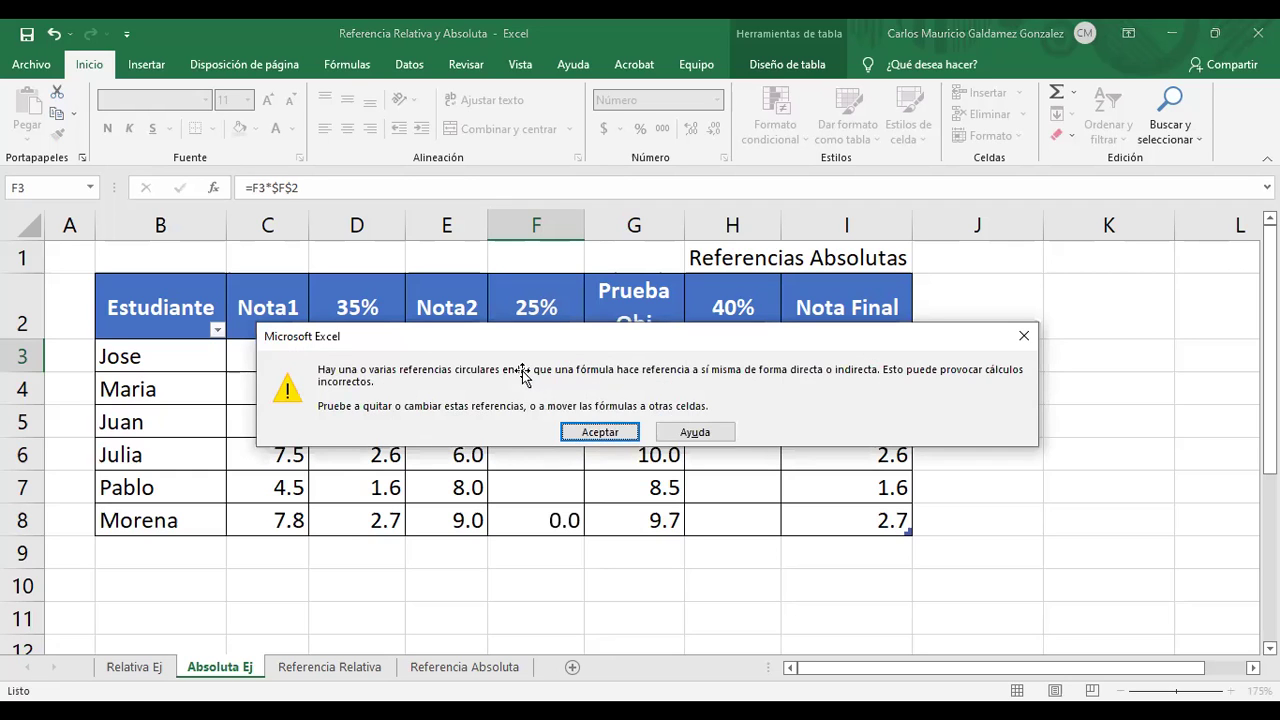
key("Return")
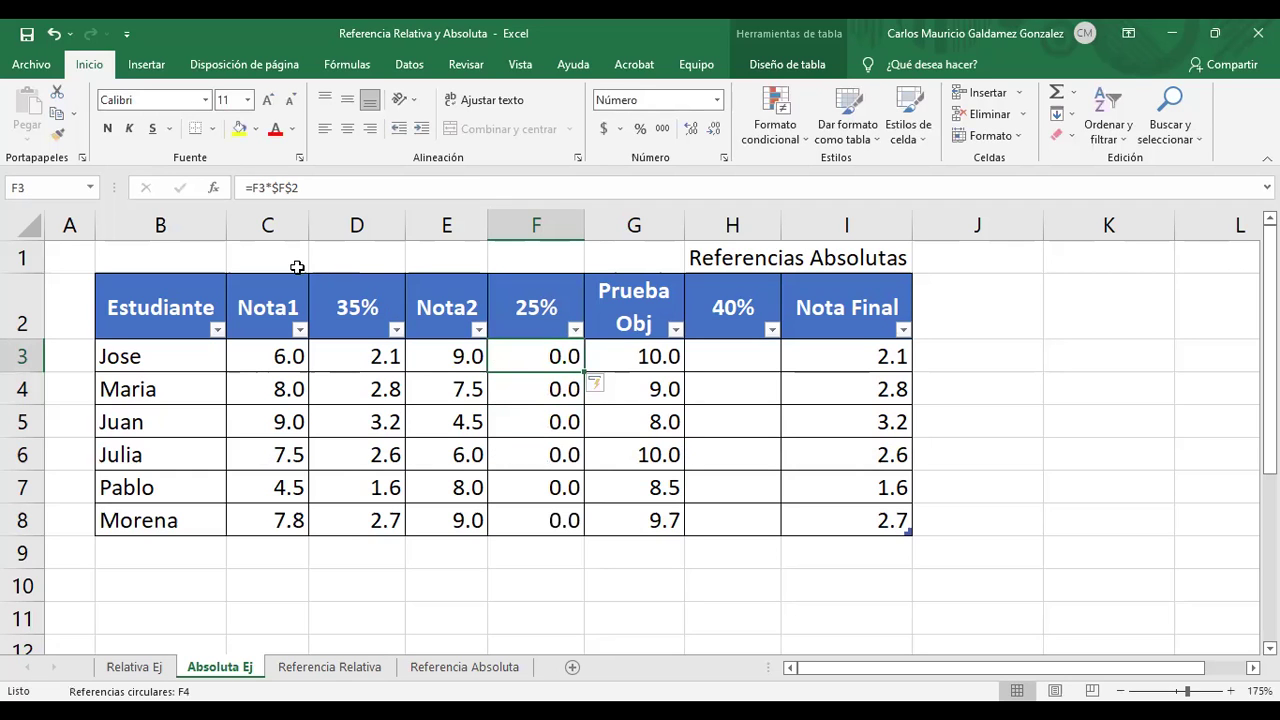
- Correct F3's formula to =E3*$F$2, filling the 25% column with 2.3 to 1.1 values
double_click(572, 357)
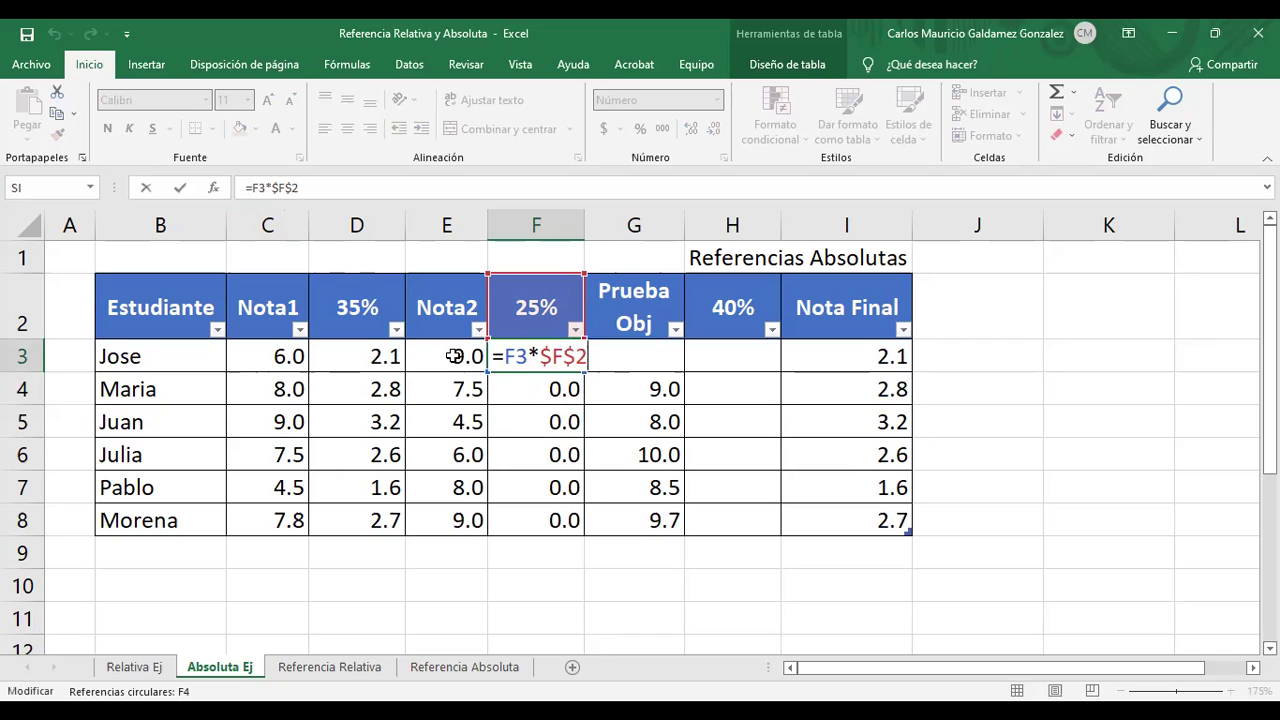
left_click(513, 357)
key("Left")
key("Delete")
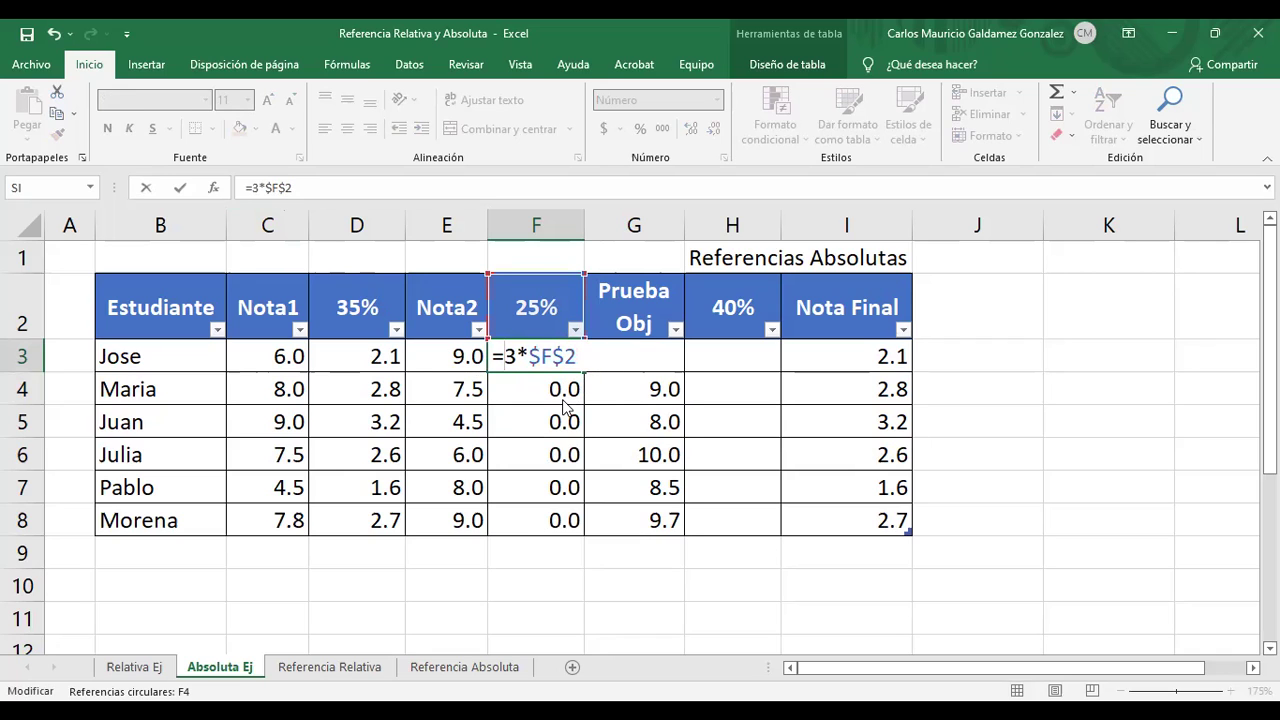
type("e")
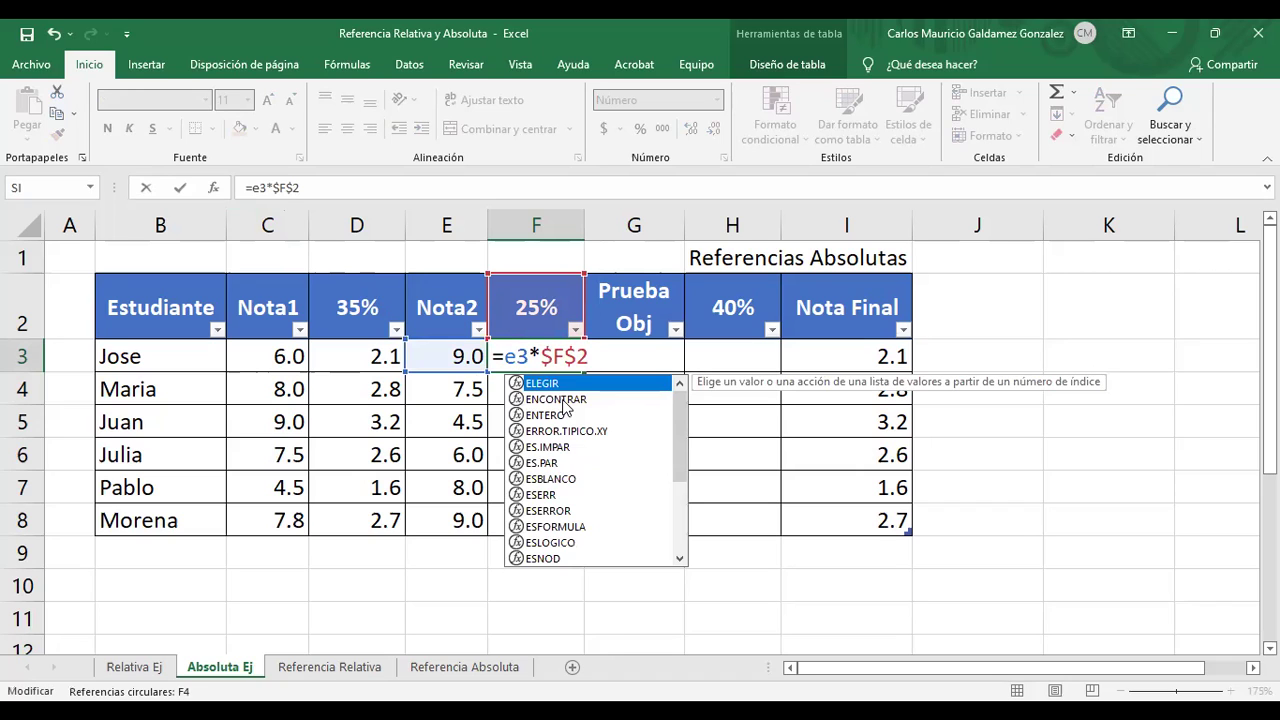
key("BackSpace")
type("E")
key("Return")
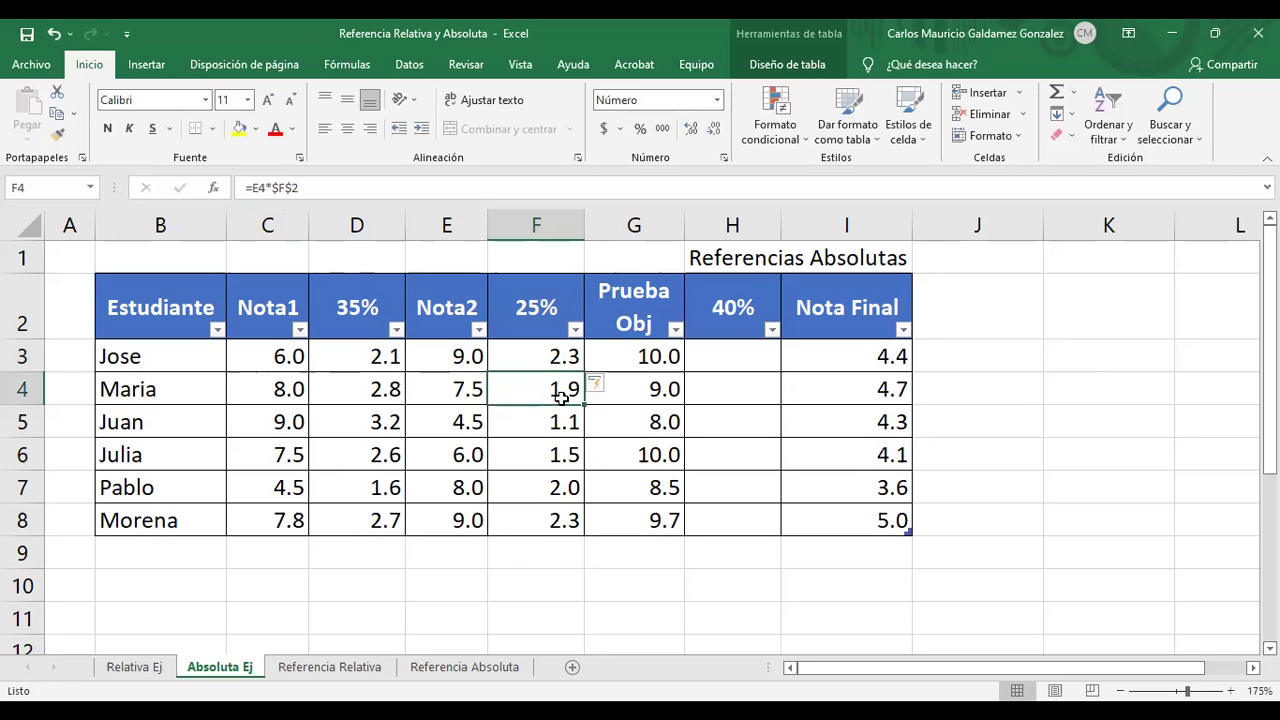
- Fill the 35% results D3:D8 and 25% results F3:F8 yellow
left_click(528, 354)
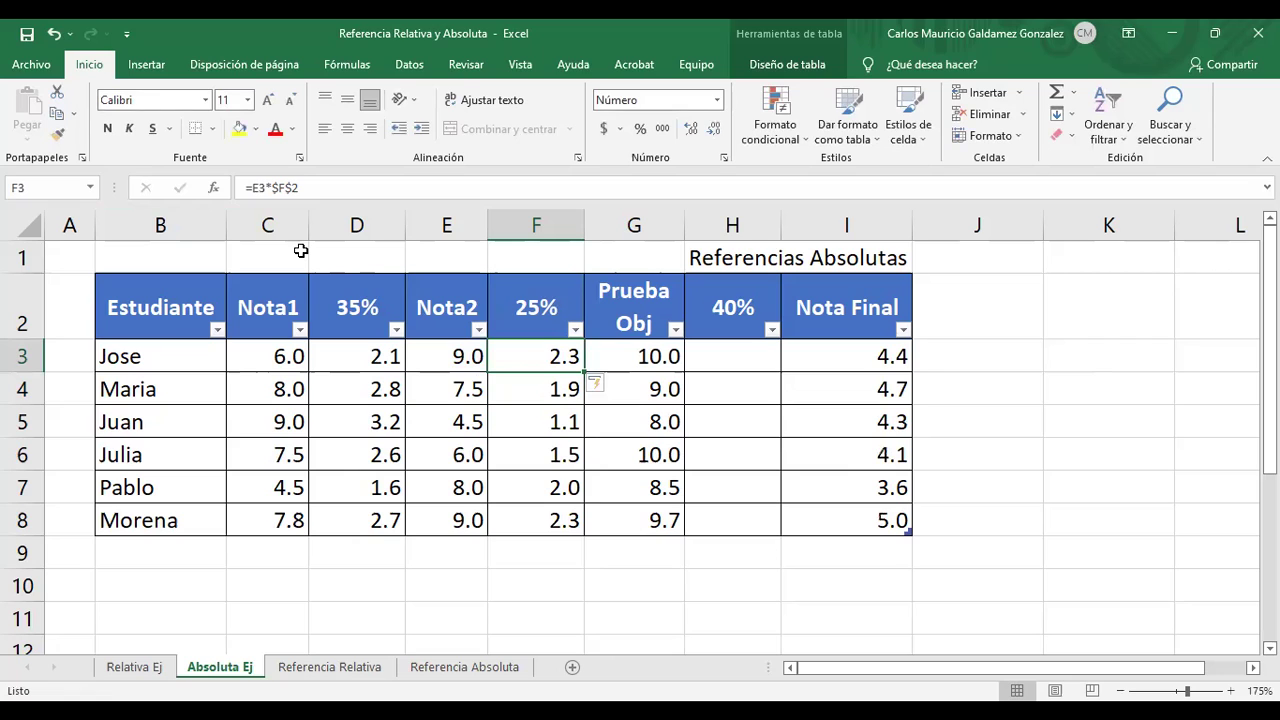
left_click_drag(535, 358, 517, 503)
left_click_drag(365, 356, 374, 517)
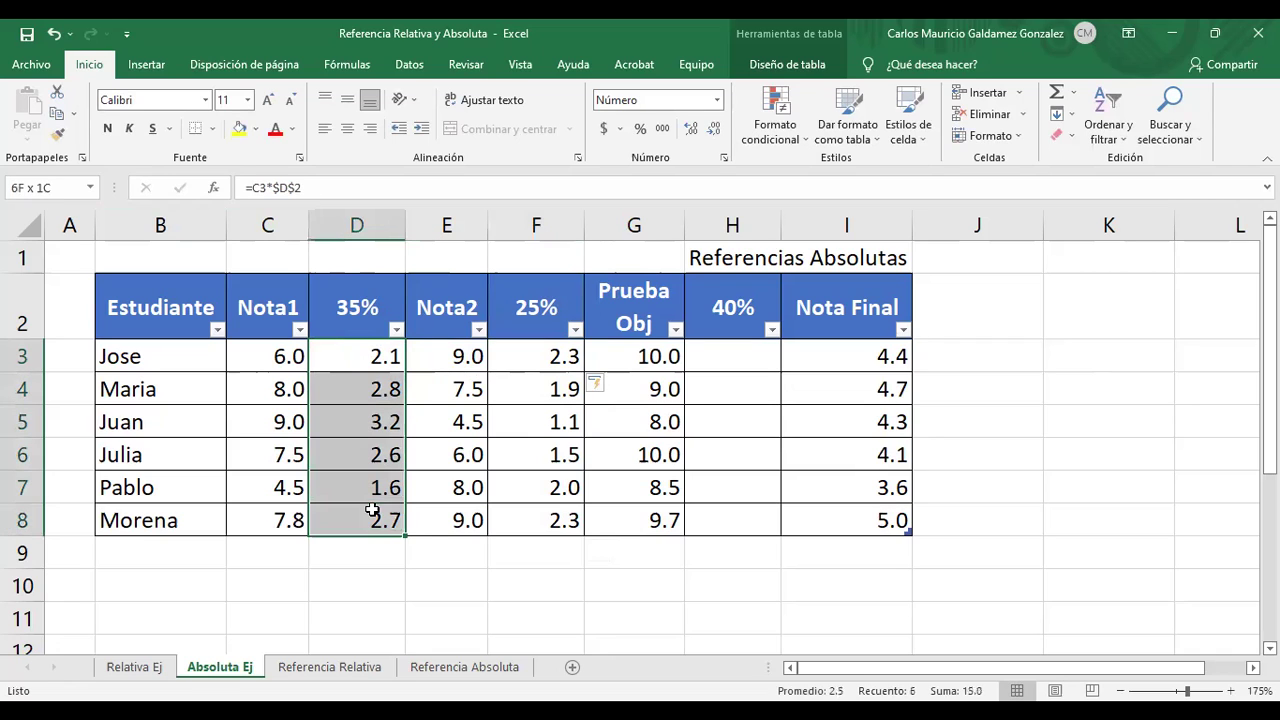
left_click_drag(555, 343, 551, 523)
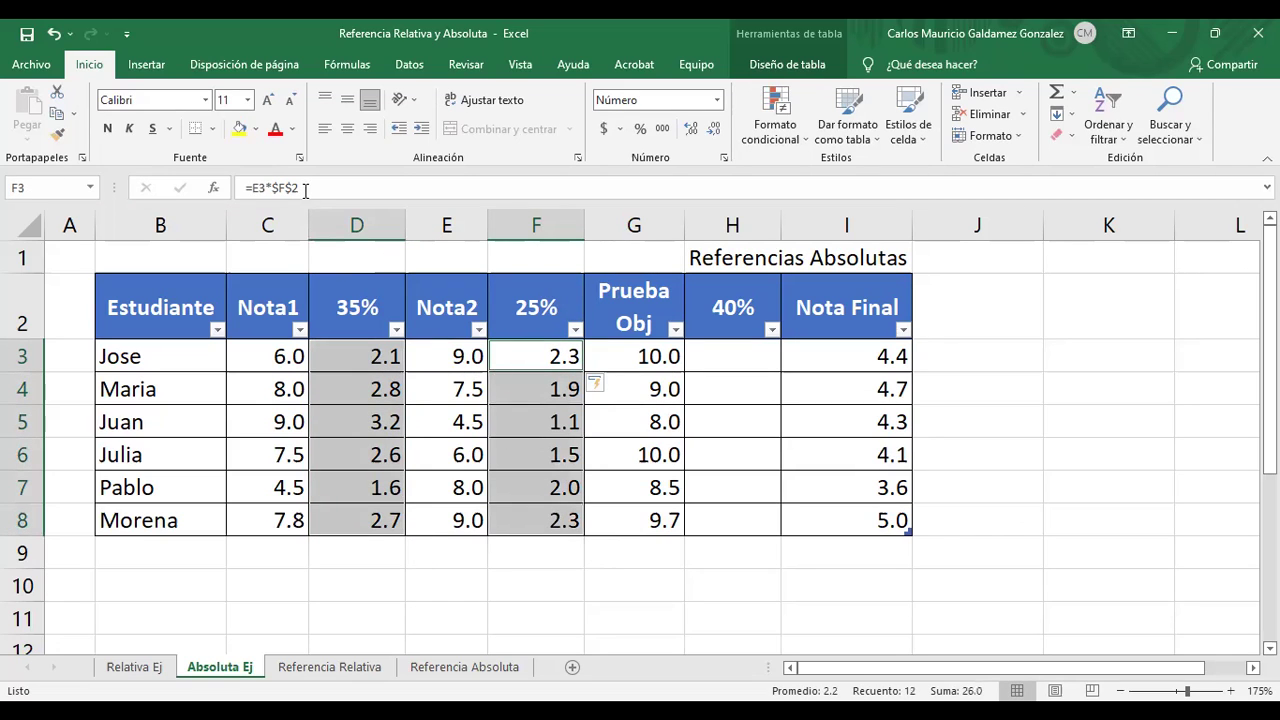
left_click(236, 130)
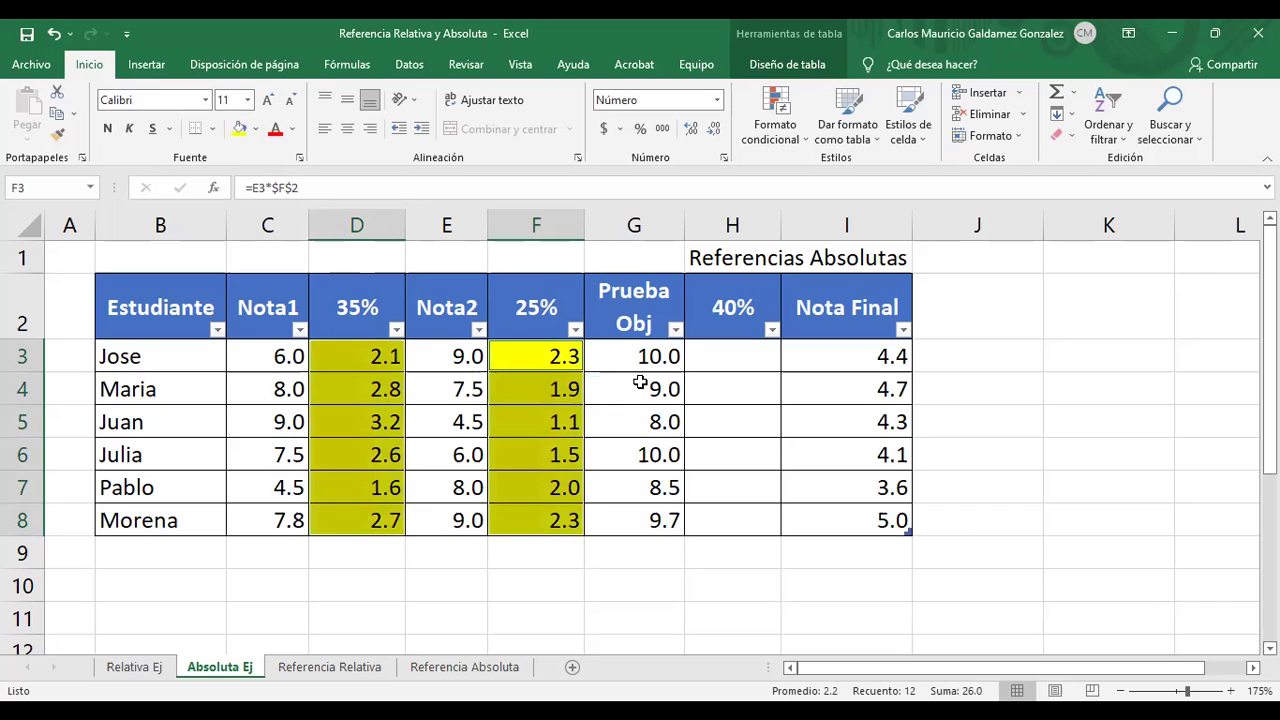
left_click_drag(783, 358, 833, 519)
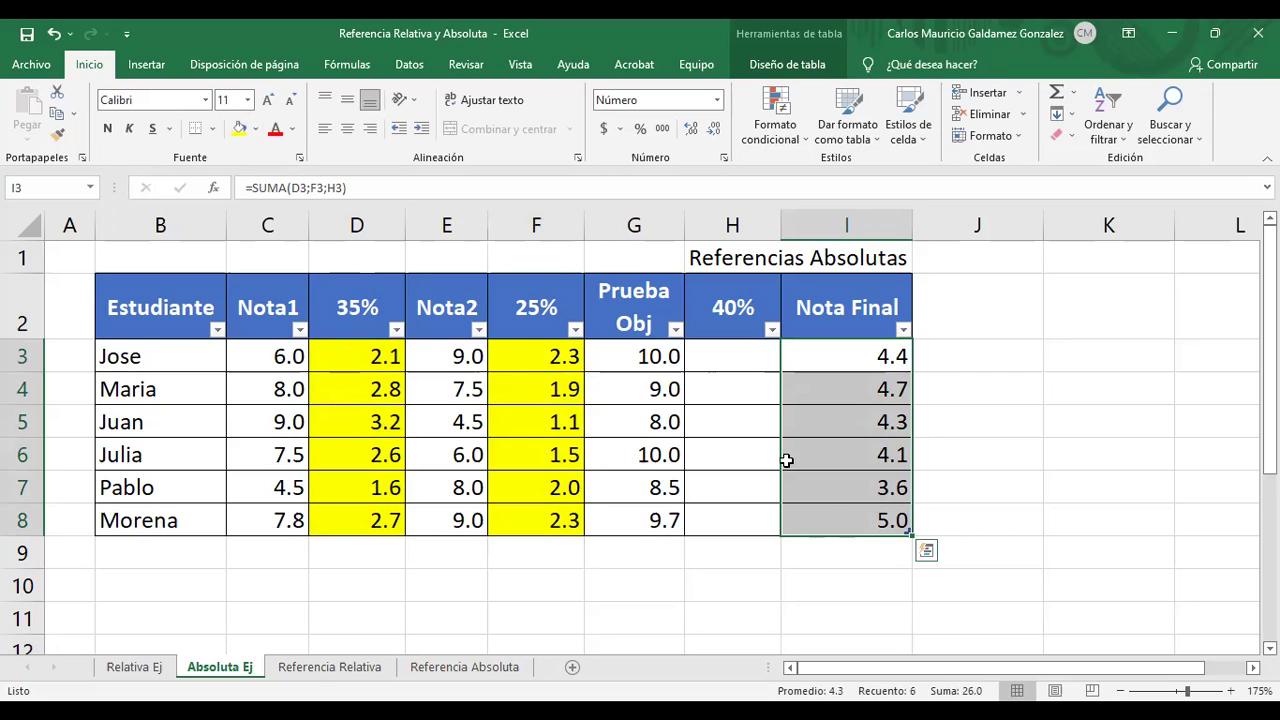
- Select H3 and begin the 40% formula with an equals sign
left_click_drag(723, 357, 743, 518)
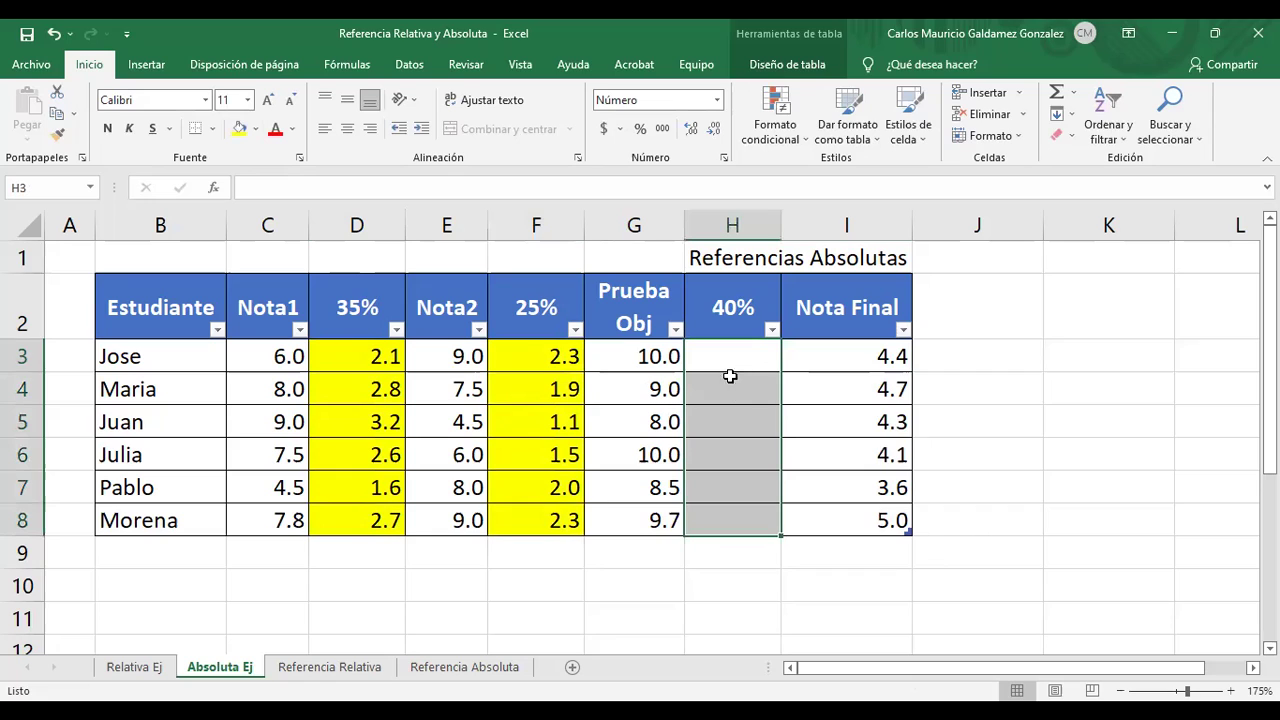
left_click(722, 365)
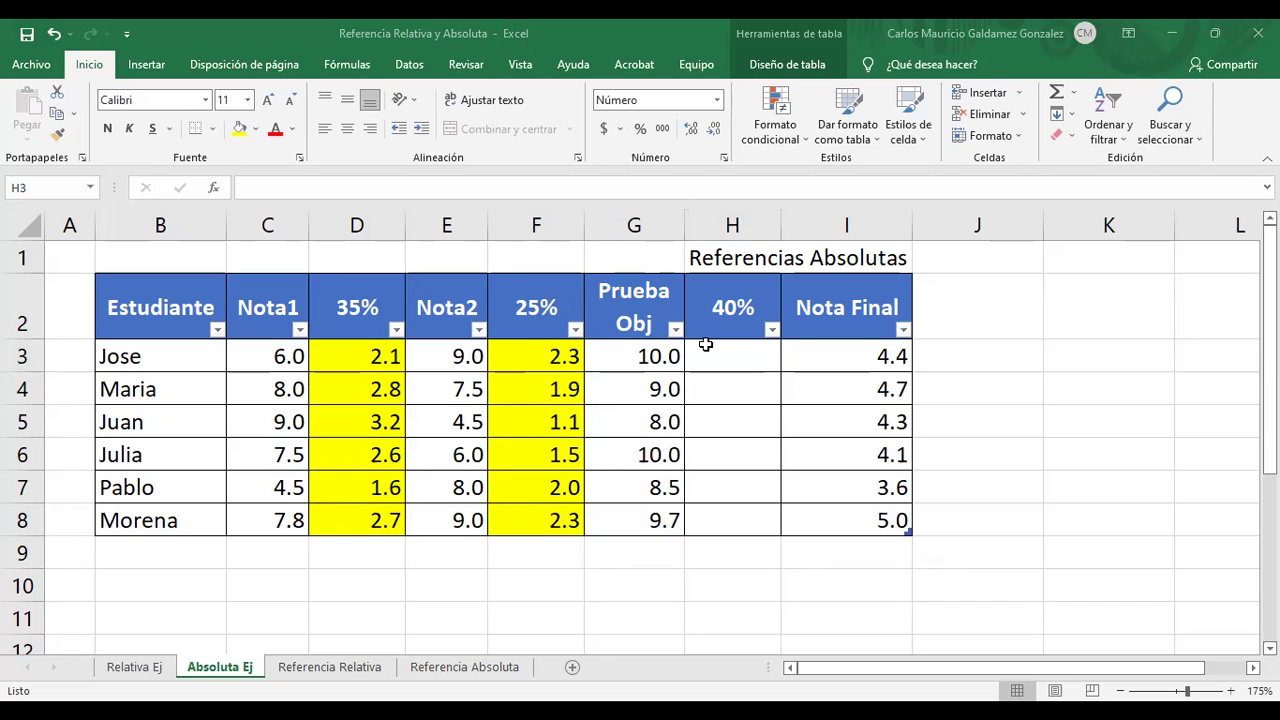
left_click(728, 369)
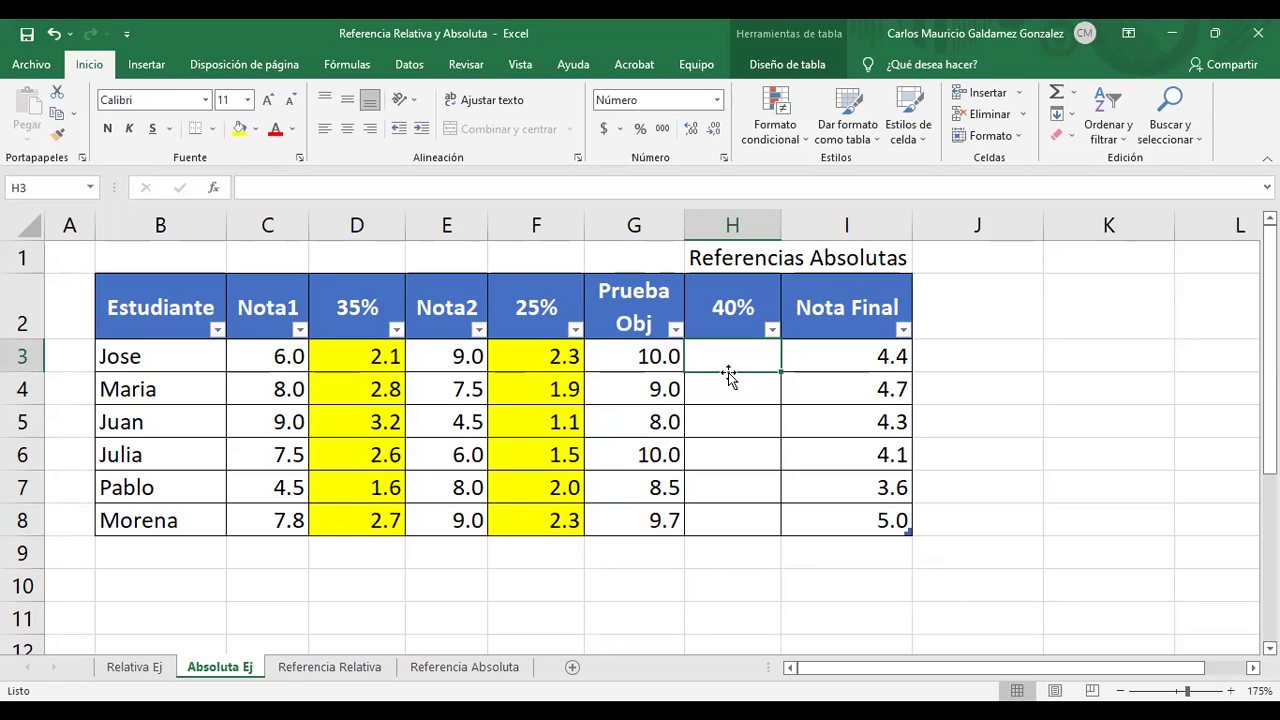
type("=")
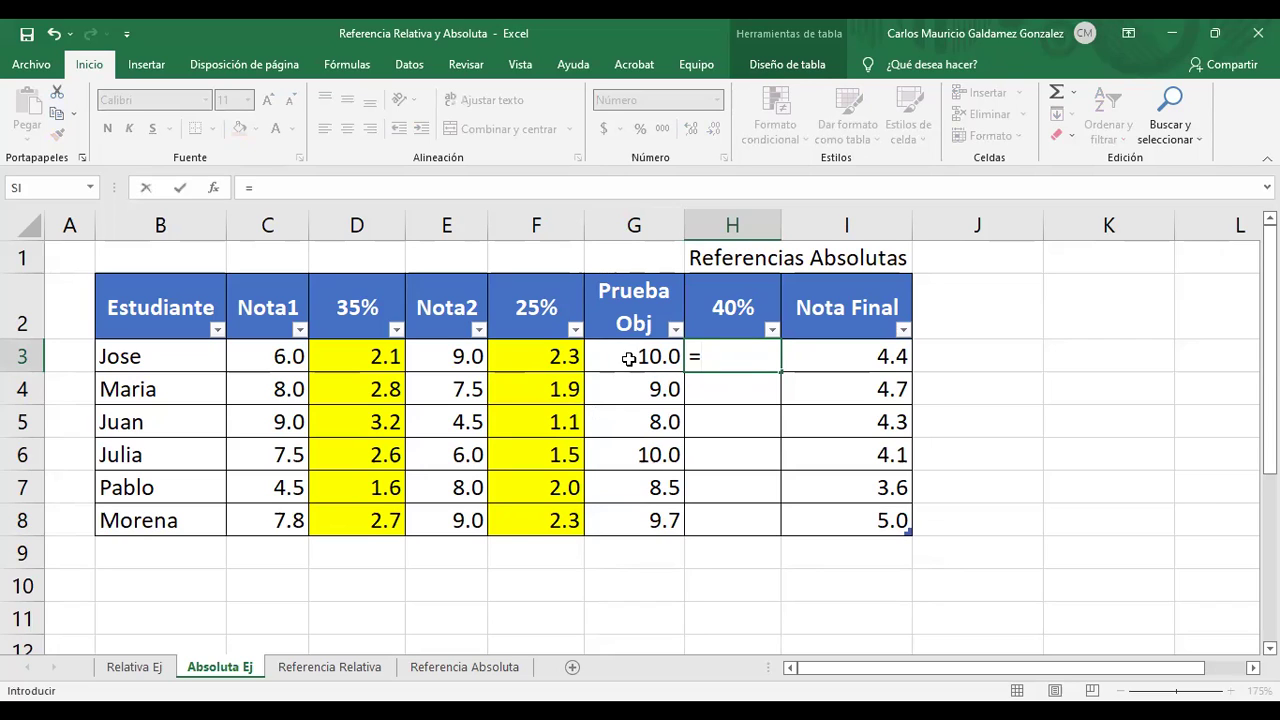
- Enter =G3*$H$2 in H3 to fill the 40% column, then select H3:H8
left_click(616, 361)
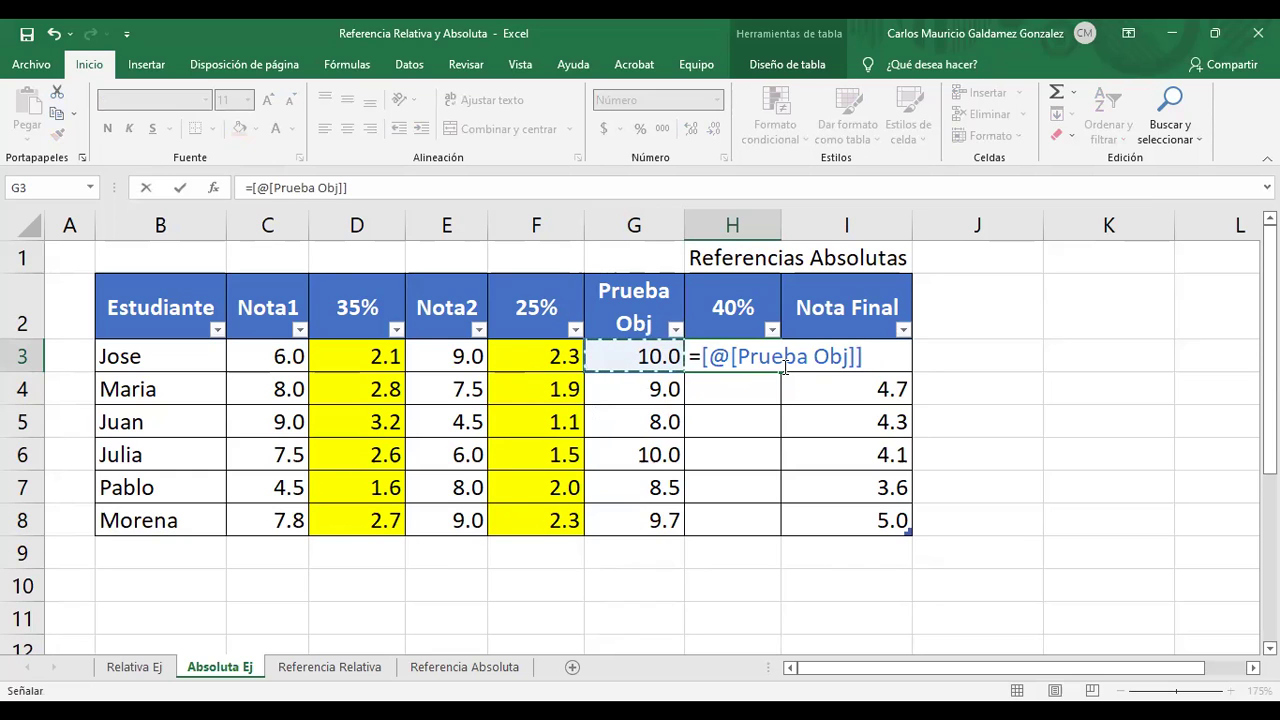
key("Escape")
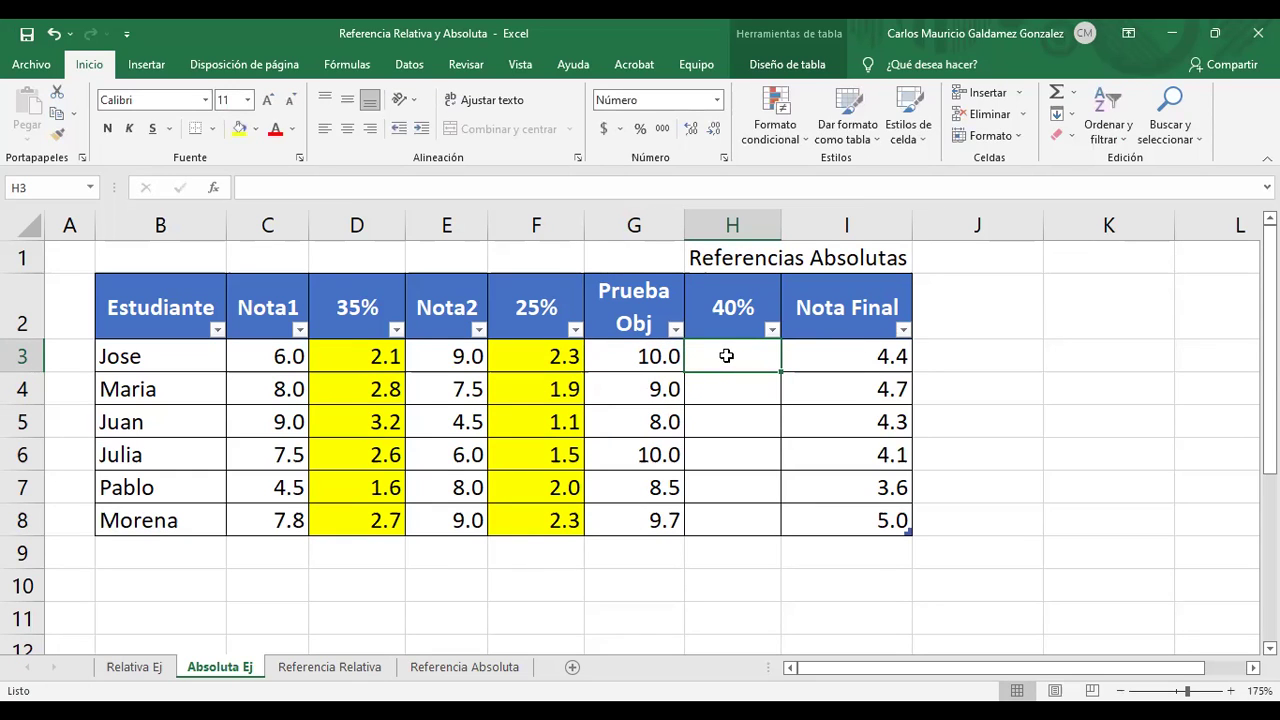
type("=G2")
key("BackSpace")
type("3")
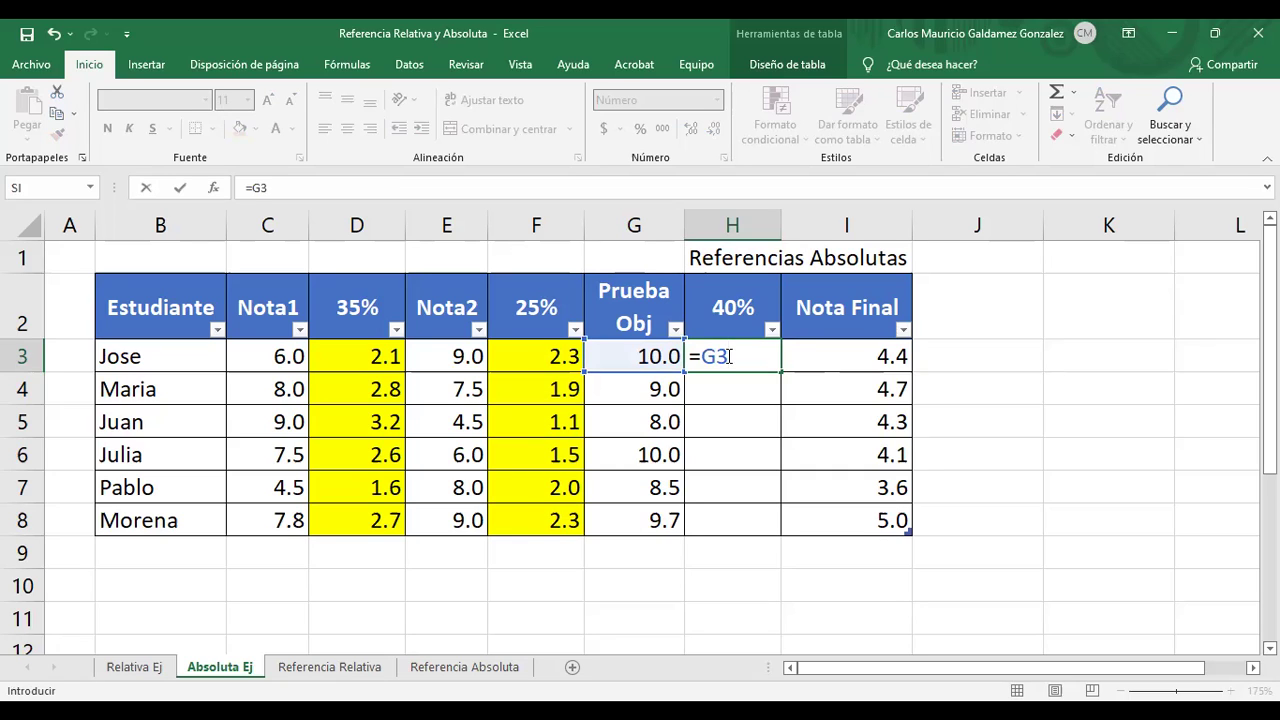
type("*")
left_click(759, 358)
type("$H$")
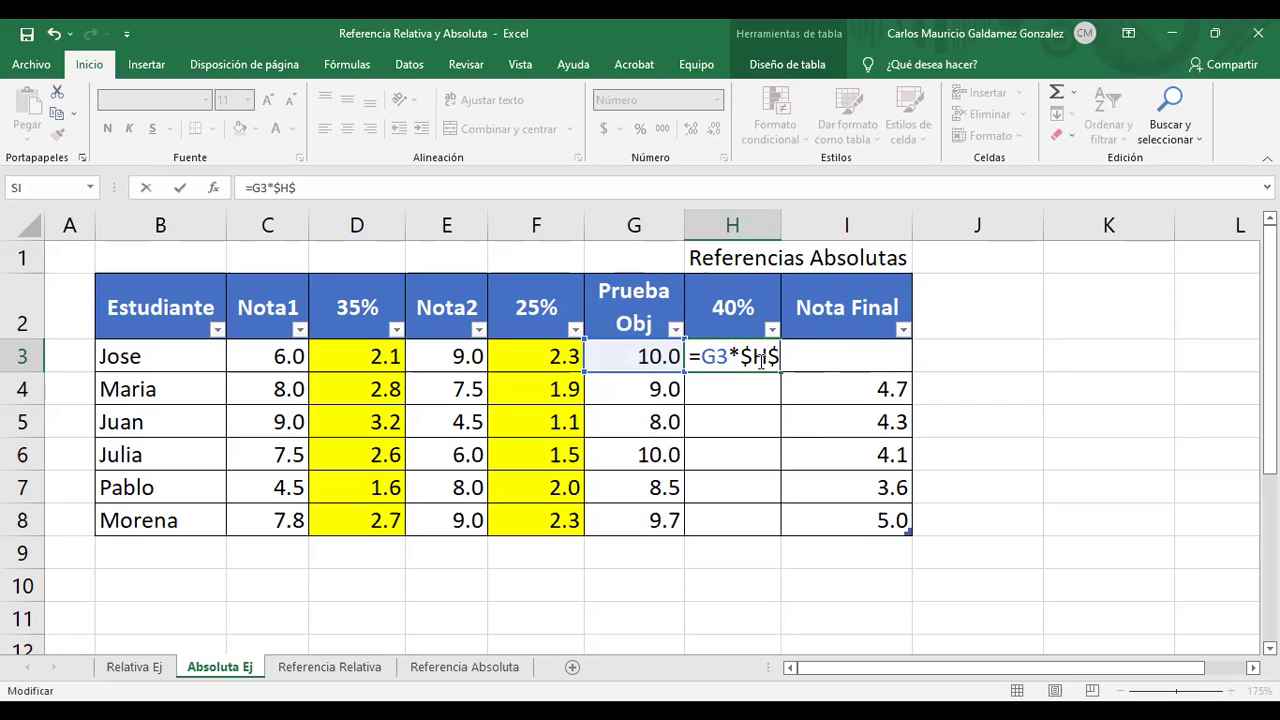
type("2")
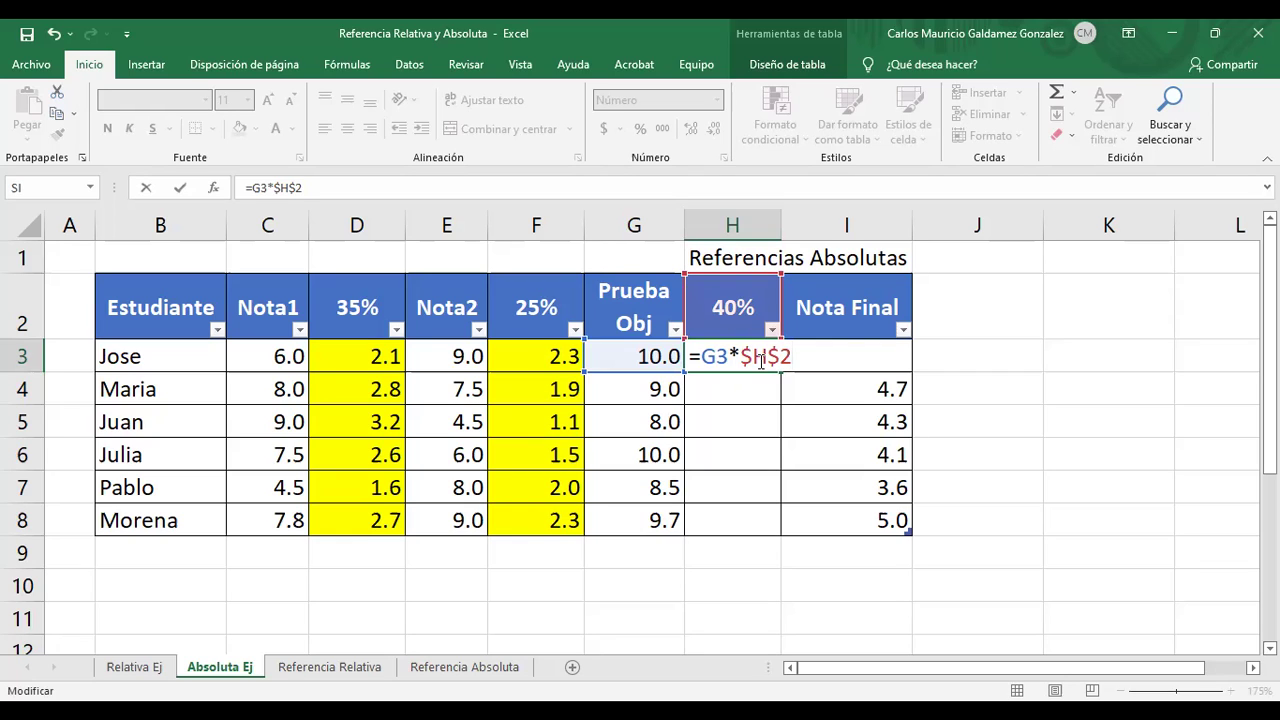
key("Return")
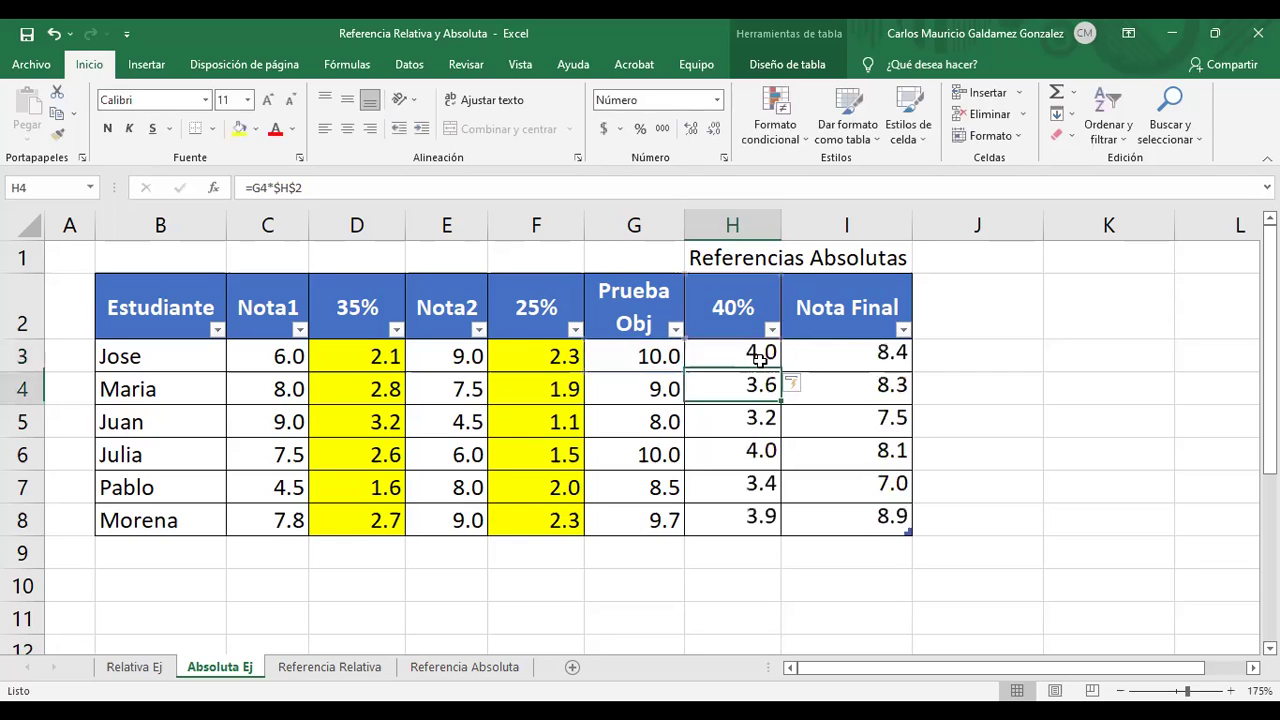
left_click_drag(736, 358, 731, 522)
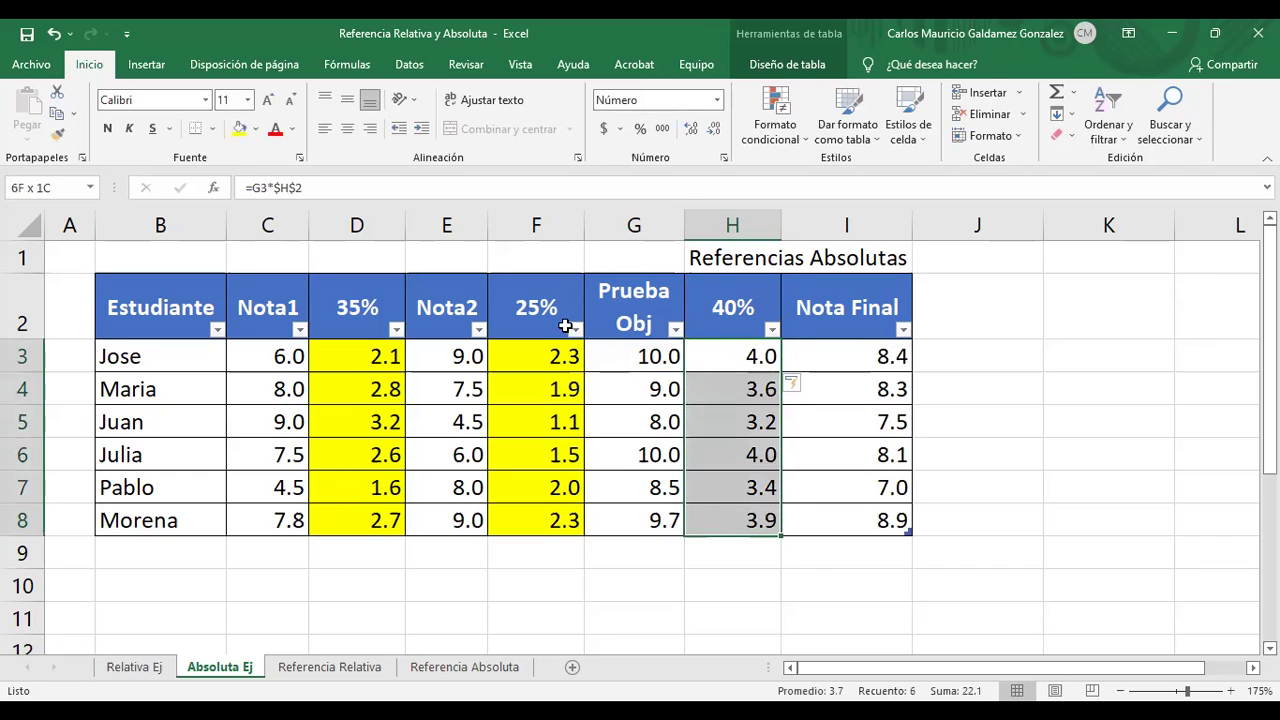
- Fill H3:H8 yellow and confirm every 40% formula still refers to $H$2
left_click(240, 128)
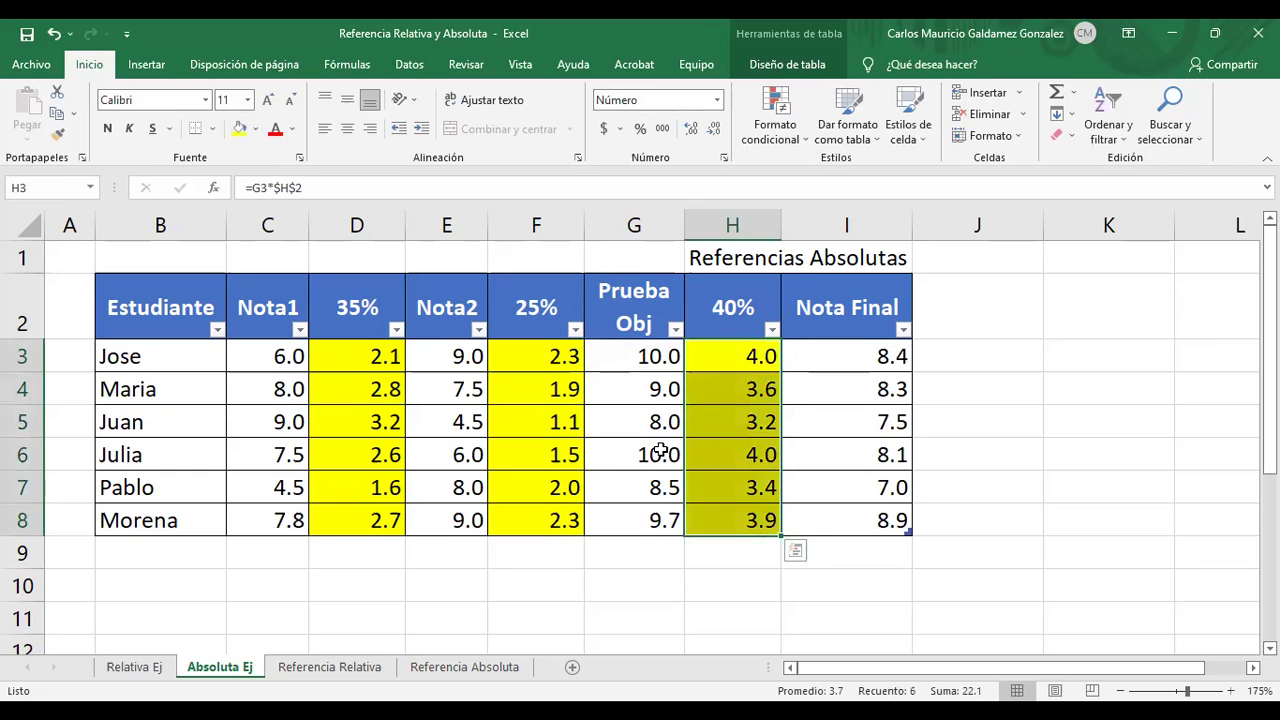
left_click(737, 388)
left_click(722, 357)
left_click(732, 500)
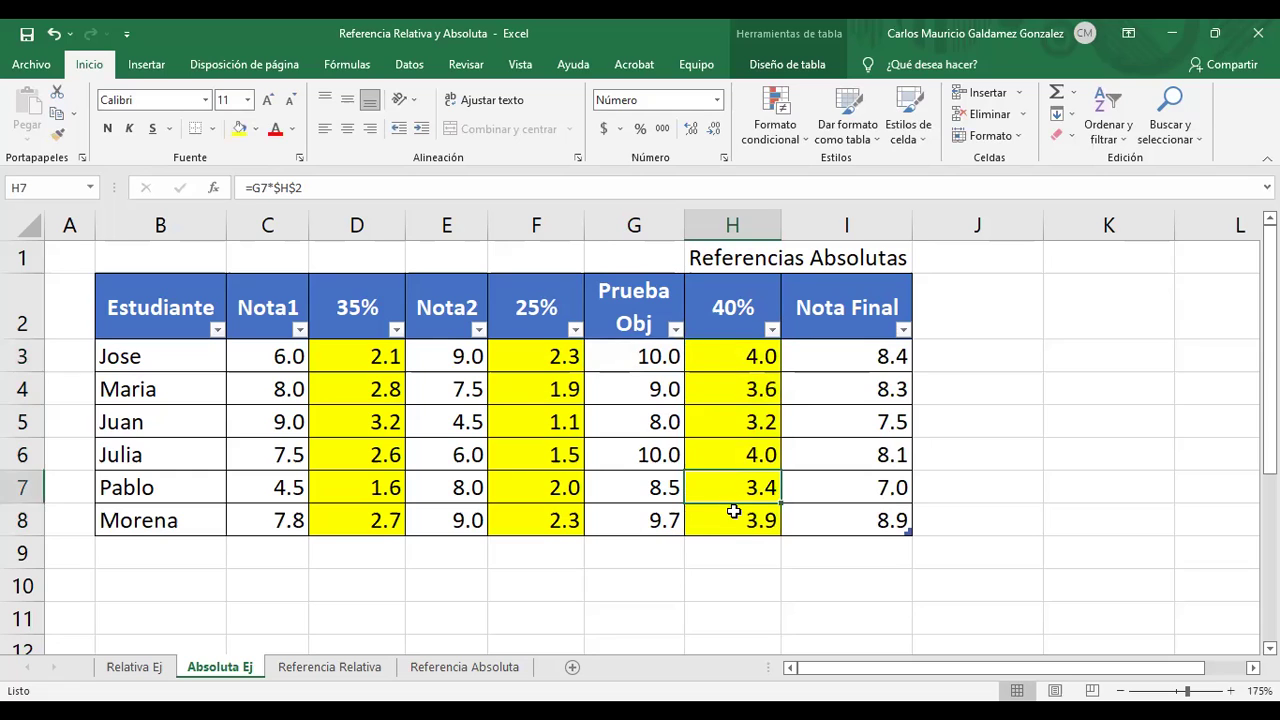
left_click(742, 521)
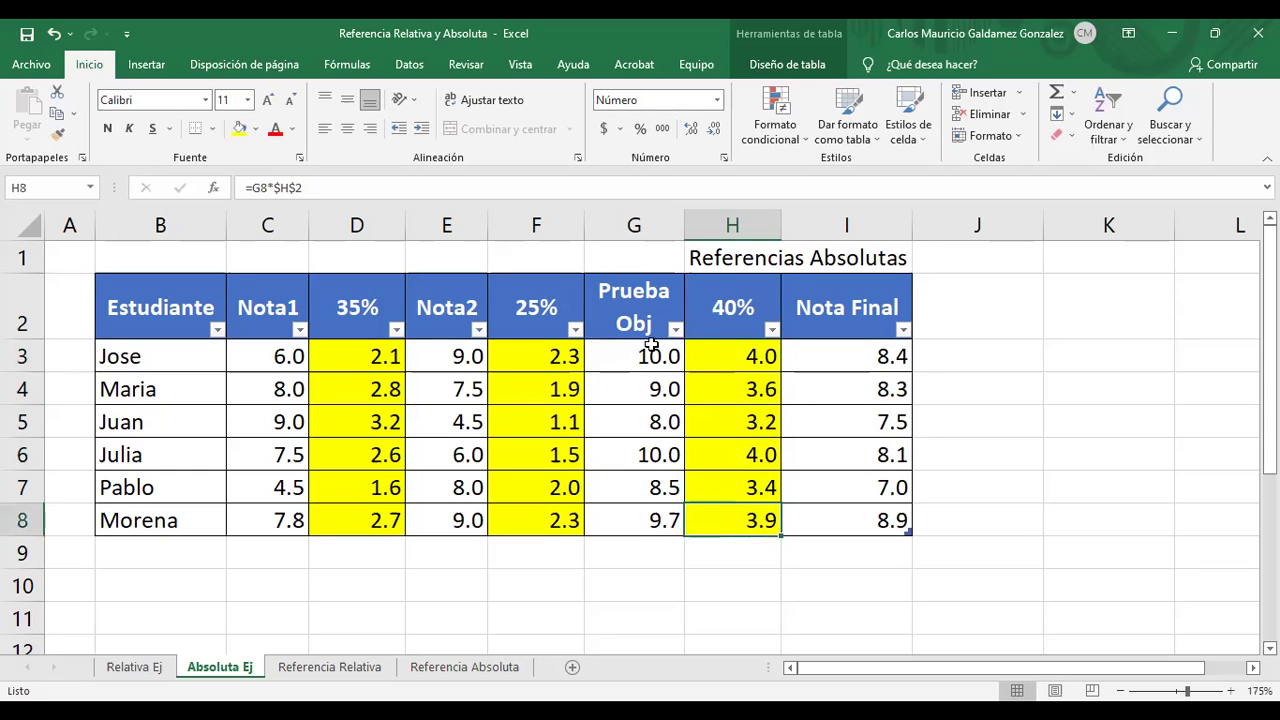
left_click(711, 352)
- Shade the Nota Final cells I3:I8 light blue and review I3's unchanged formula
left_click(849, 358)
key("ctrl+shift+Down")
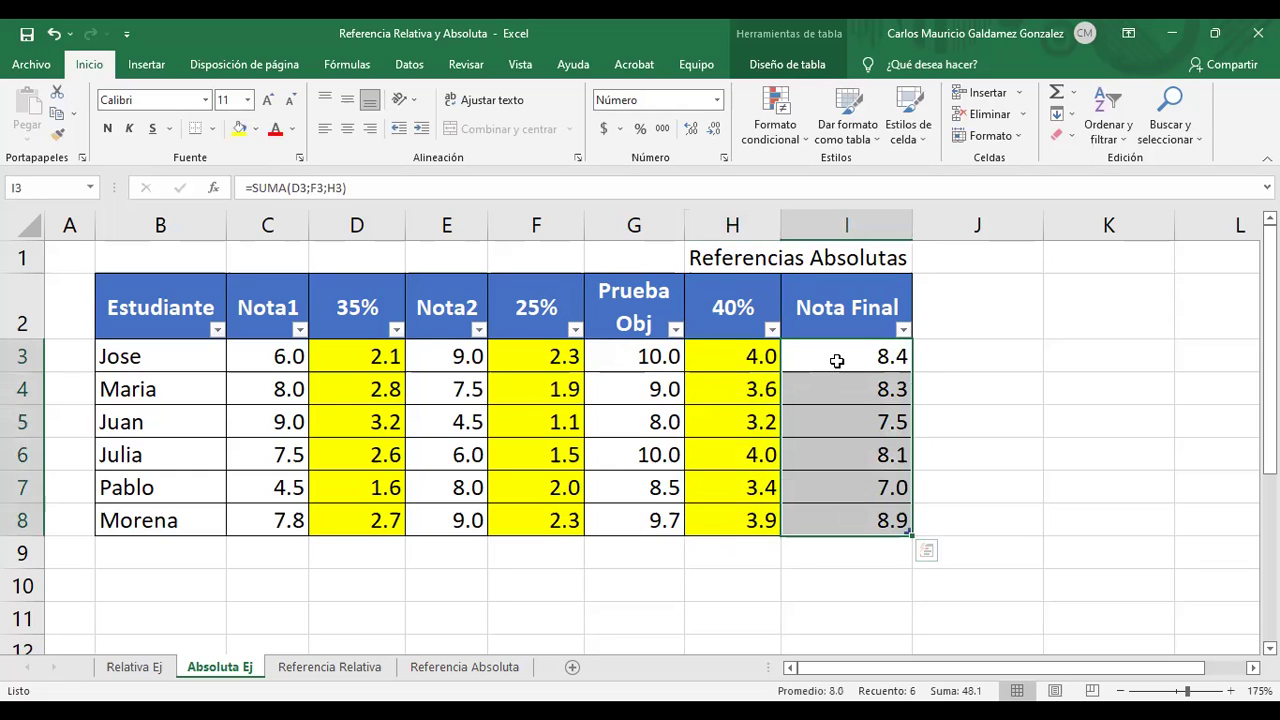
left_click(837, 361)
left_click_drag(837, 361, 857, 510)
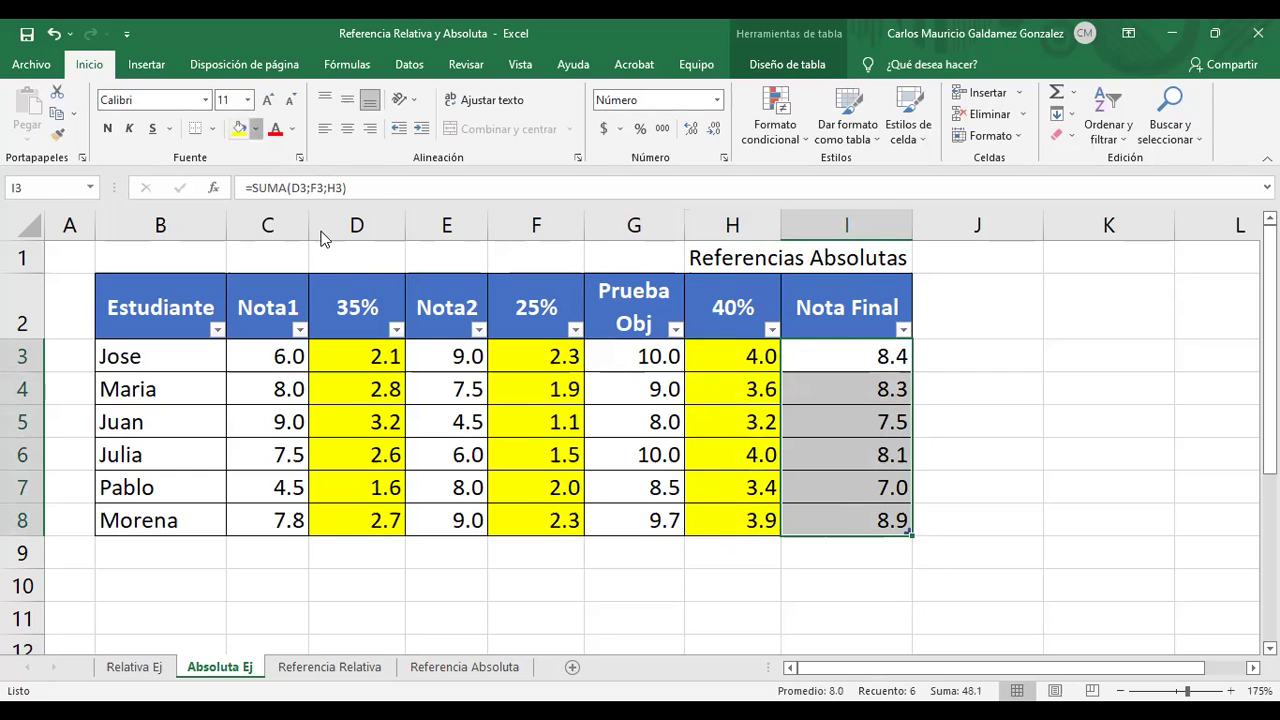
left_click(256, 128)
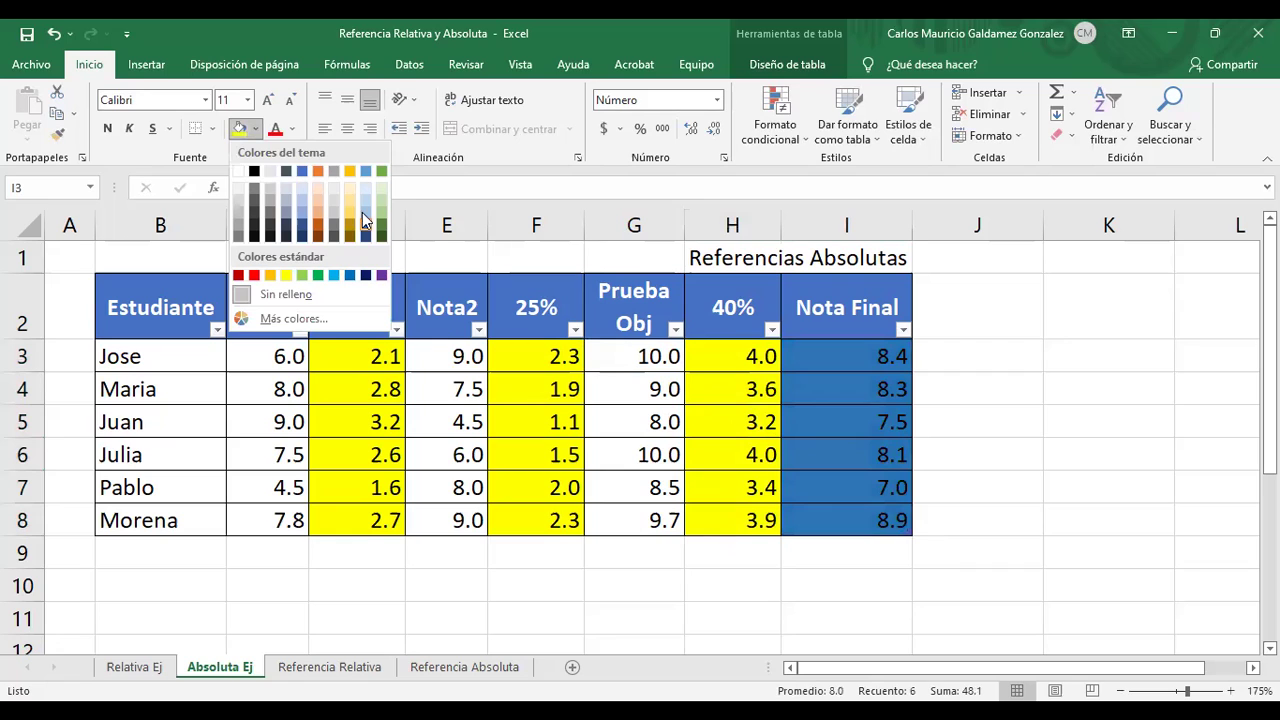
left_click(825, 370)
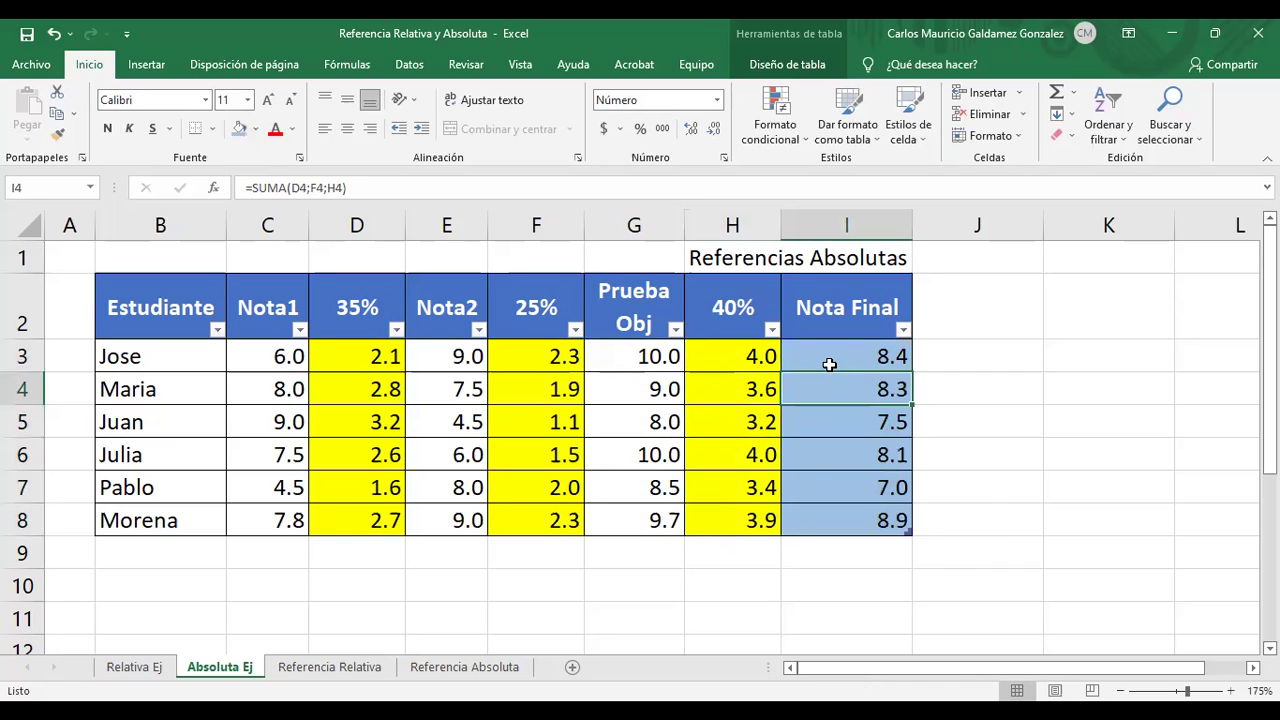
left_click(829, 364)
double_click(829, 364)
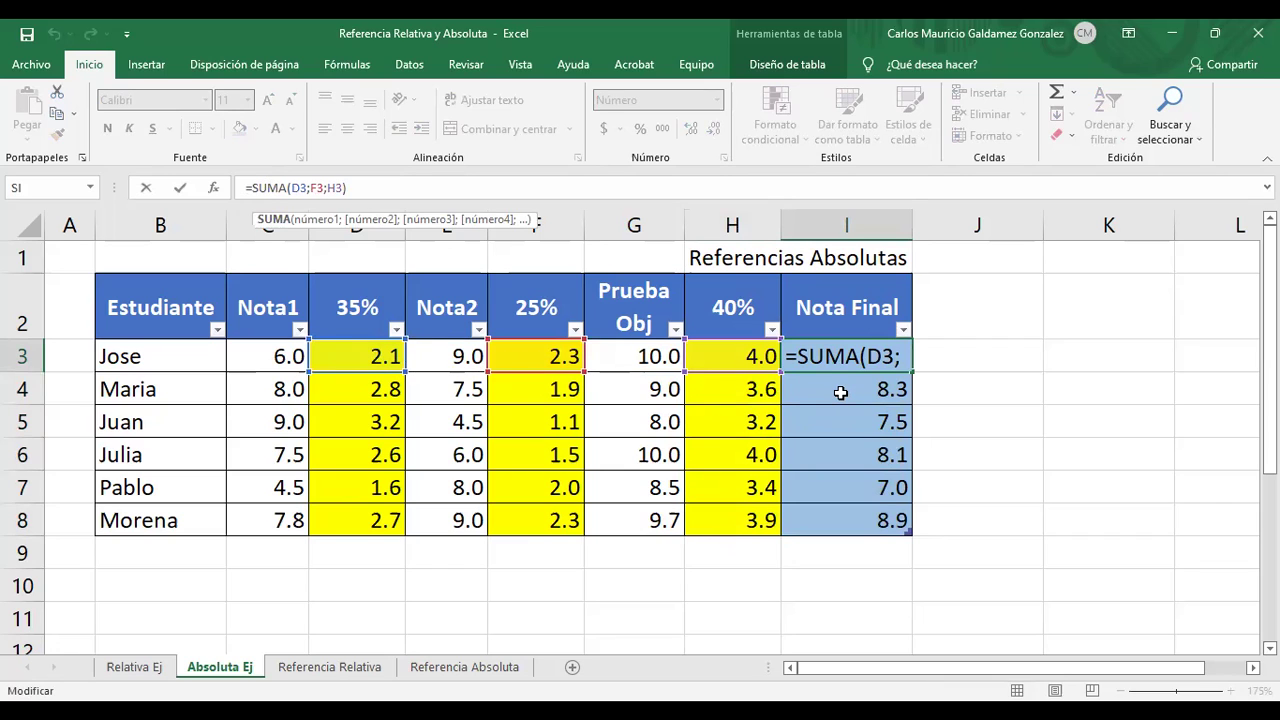
left_click(822, 355)
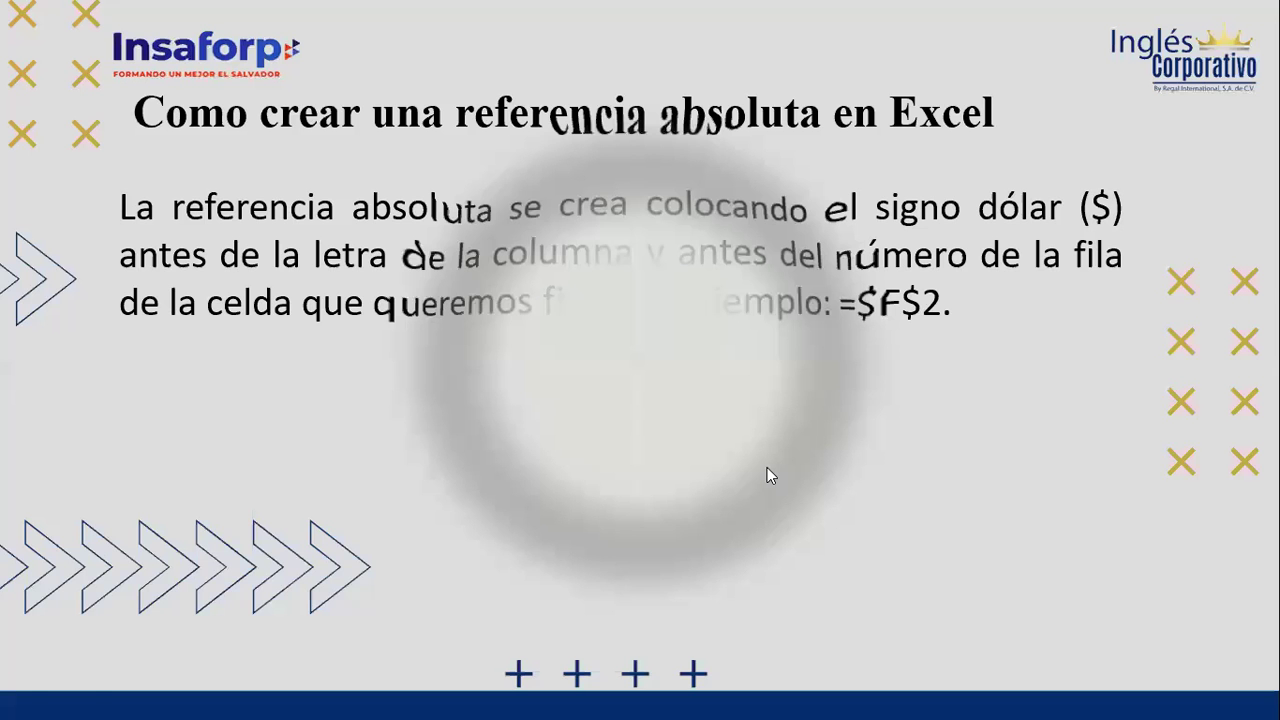
- Advance the PowerPoint slideshow to the Ejemplo Absoluto VAT slide
left_click(768, 476)
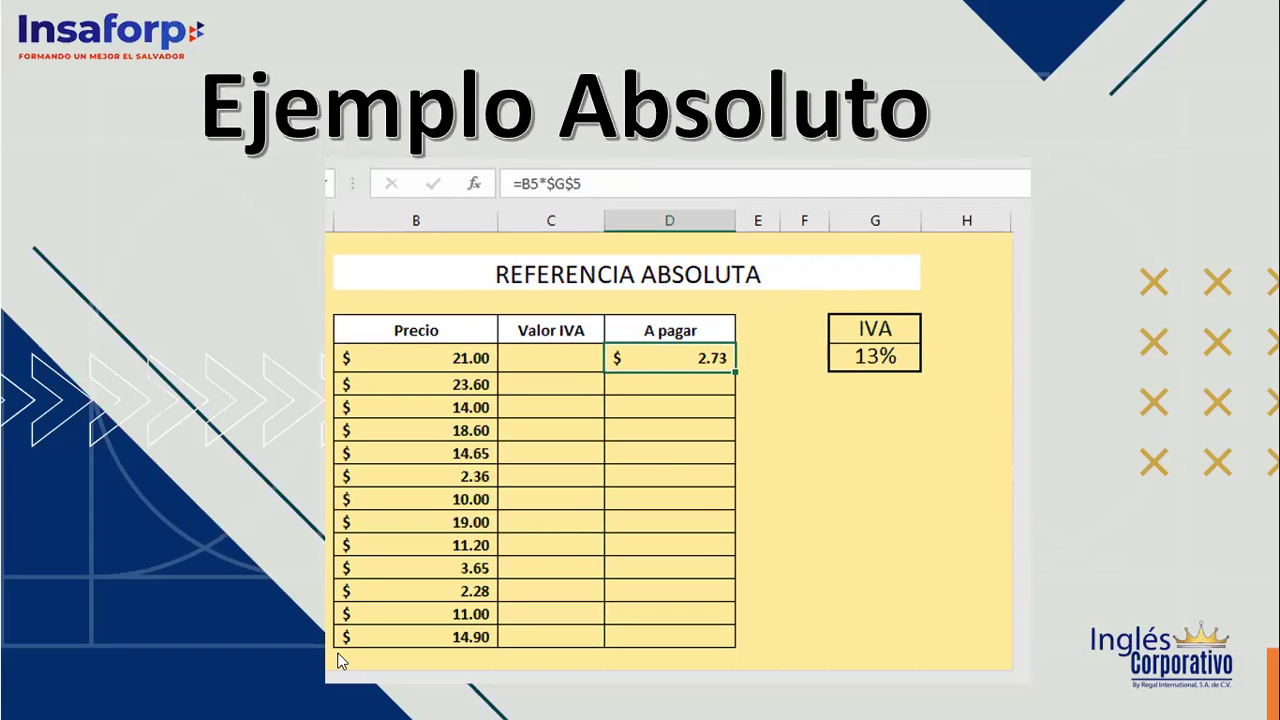
- Leave the slideshow and go to the Referencia Absoluta sheet, where D5 shows $ 2.73
key("alt+Tab")
left_click(450, 667)
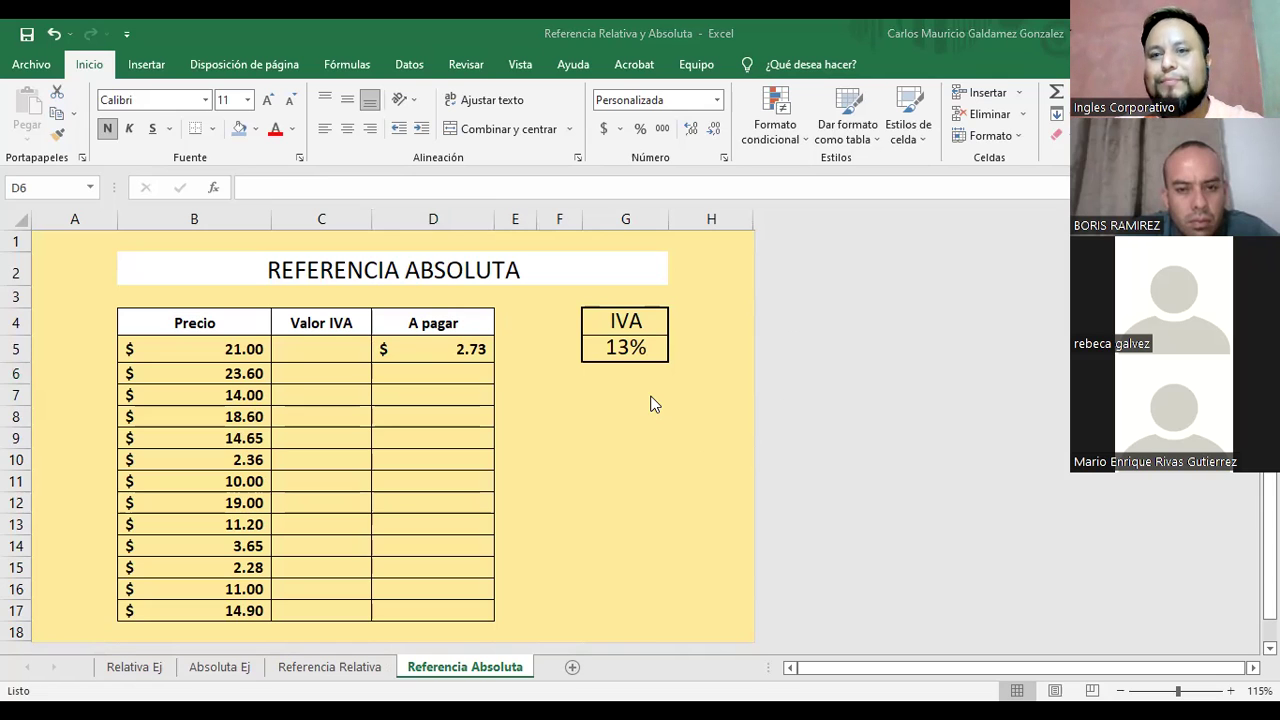
left_click(454, 349)
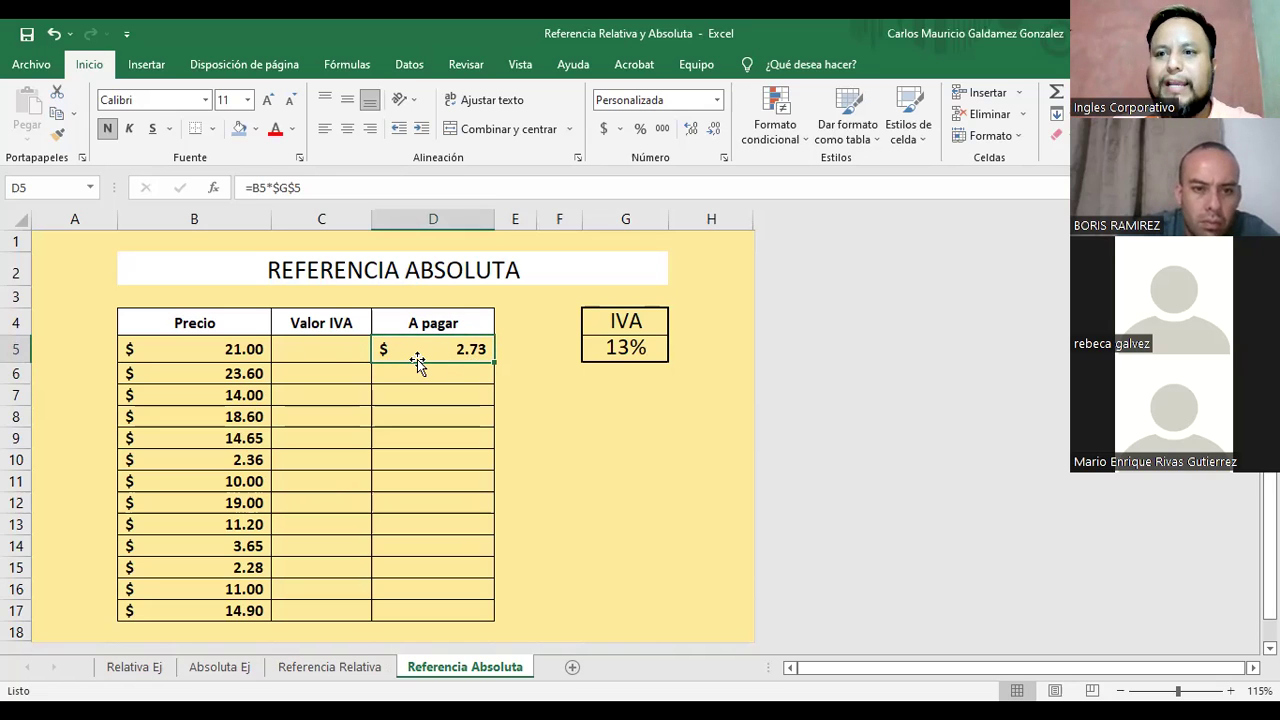
- Copy D5's formula into C5 and retarget it to =B5*$G$5, showing $ 2.73
left_click(297, 348)
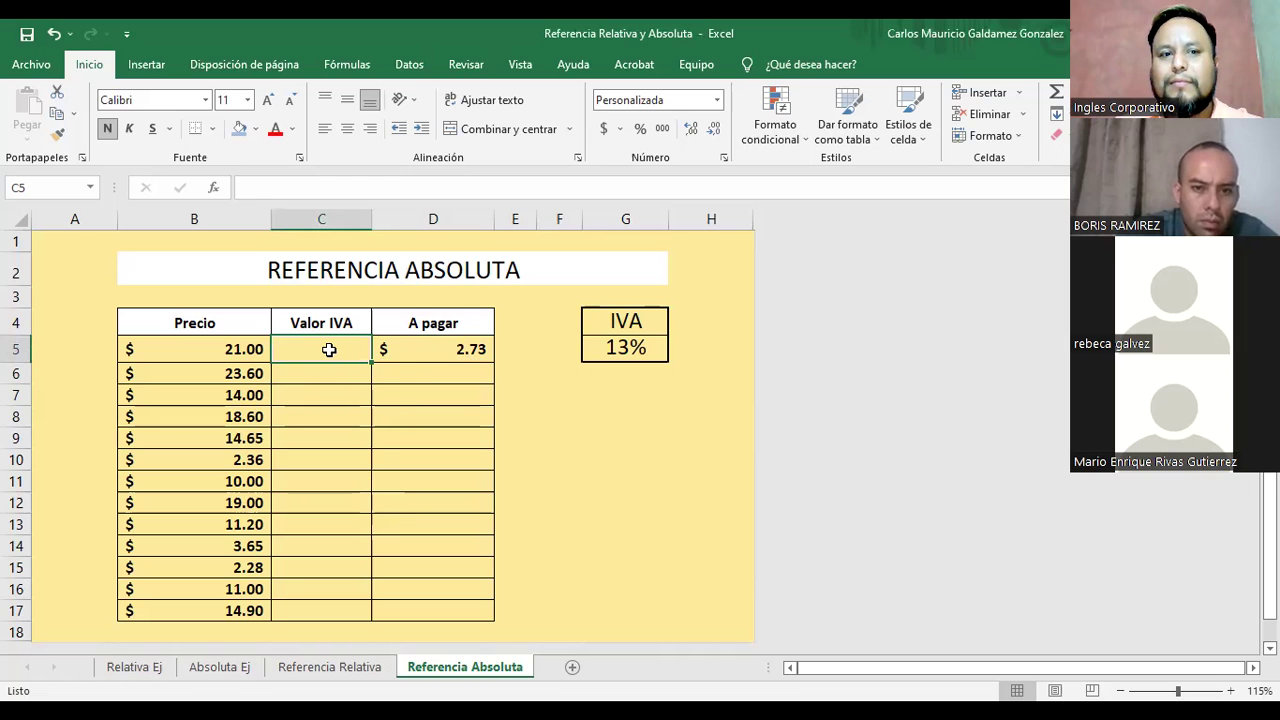
left_click(423, 356)
key("ctrl+c")
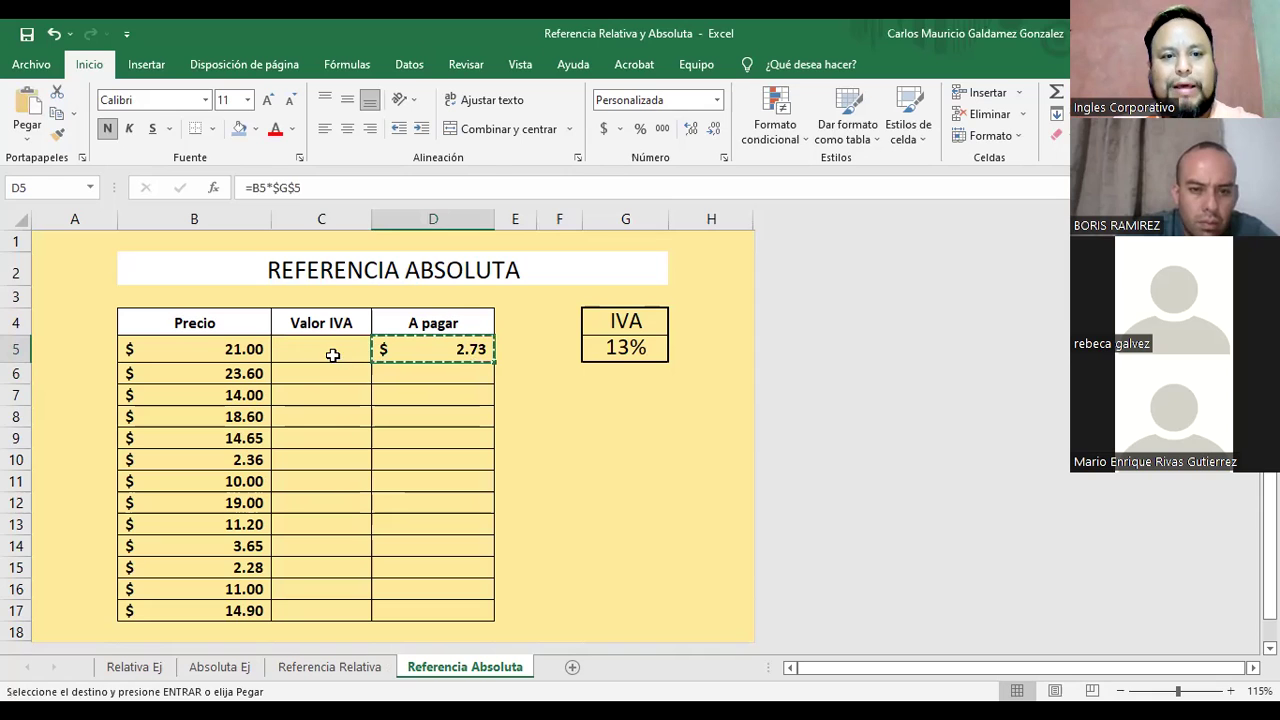
left_click(328, 350)
key("Return")
key("Right")
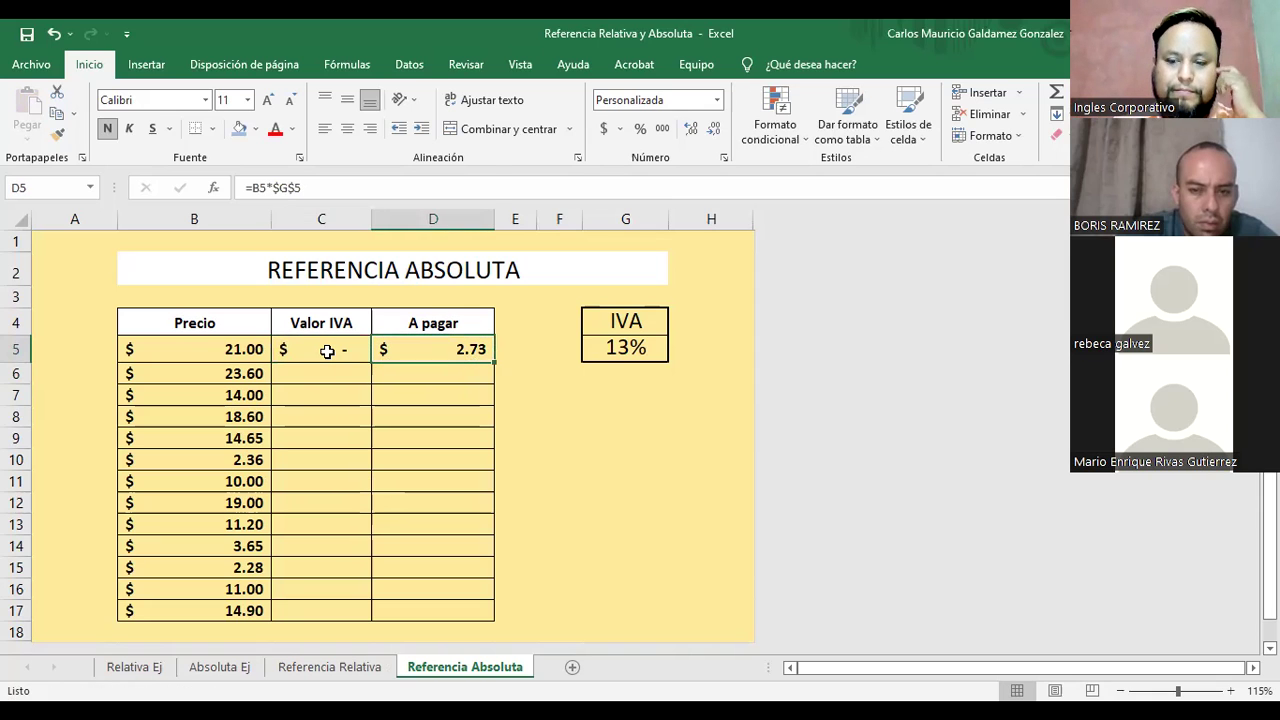
left_click(327, 351)
double_click(327, 351)
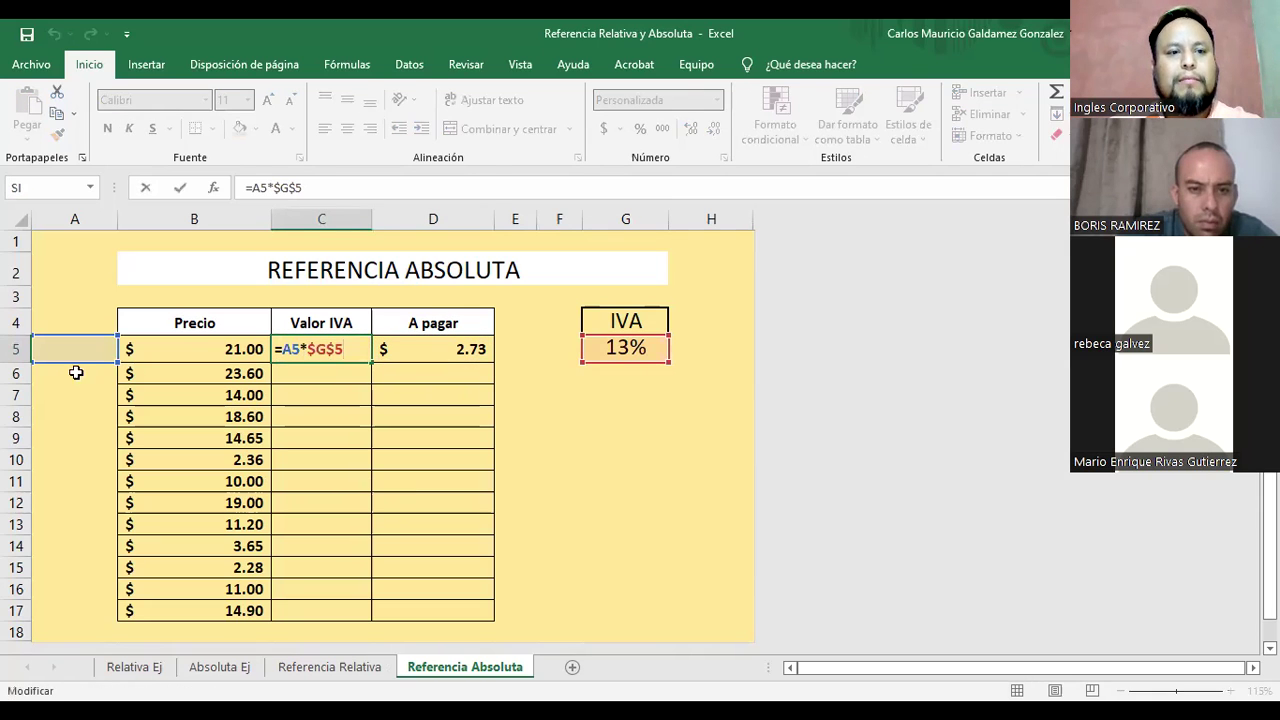
left_click_drag(65, 366, 165, 356)
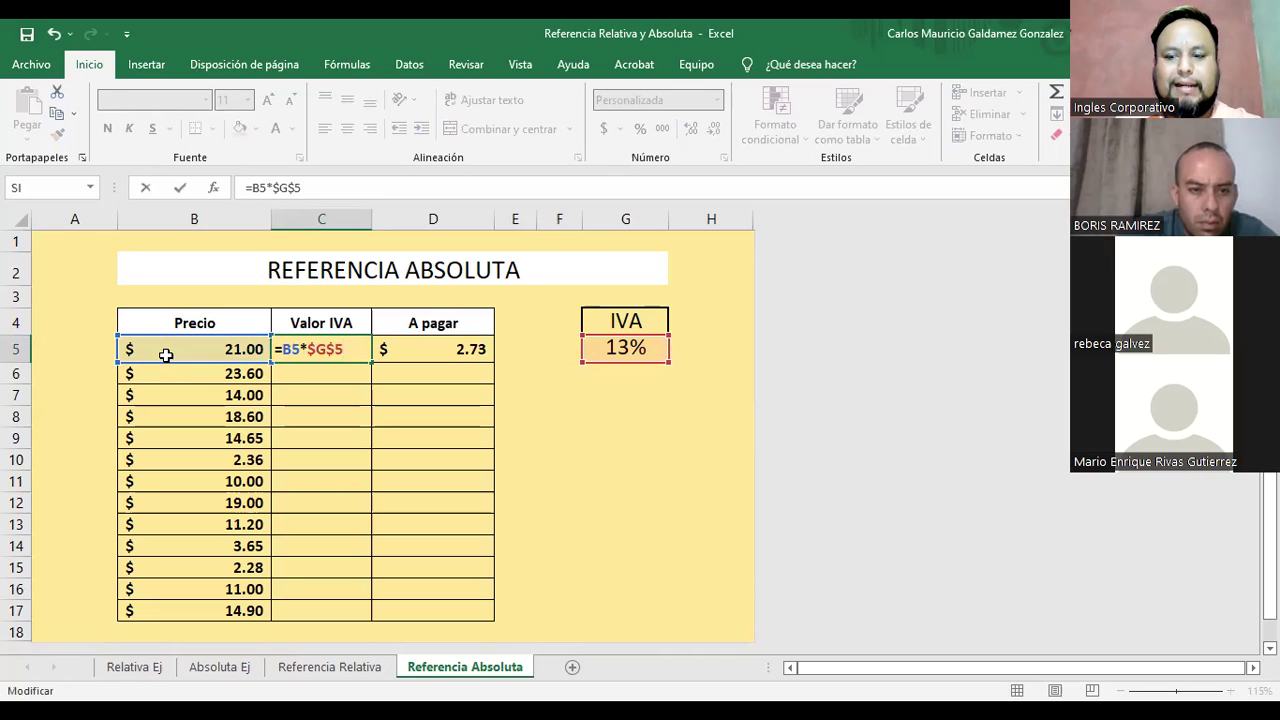
key("Return")
- Start rewriting the A pagar formula in D5, trimming it back to =B5
key("Up")
key("Right")
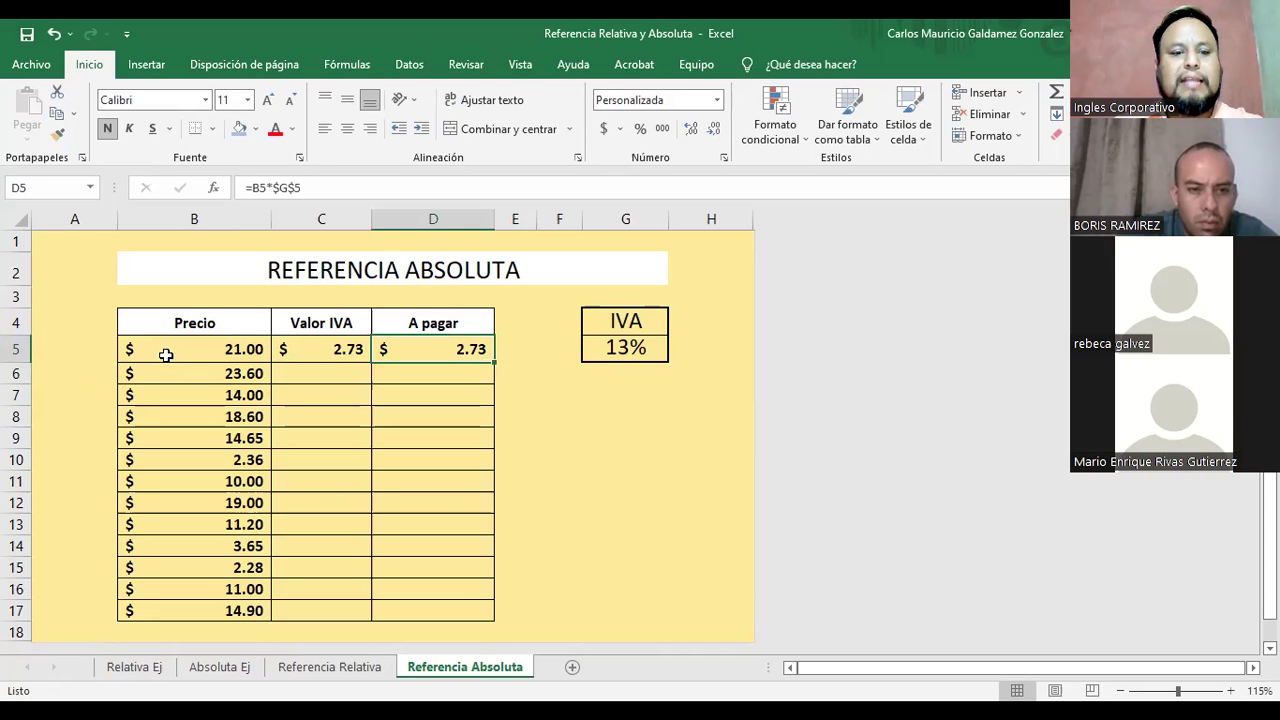
key("F2")
key("BackSpace")
key("BackSpace")
key("BackSpace")
key("BackSpace")
key("BackSpace")
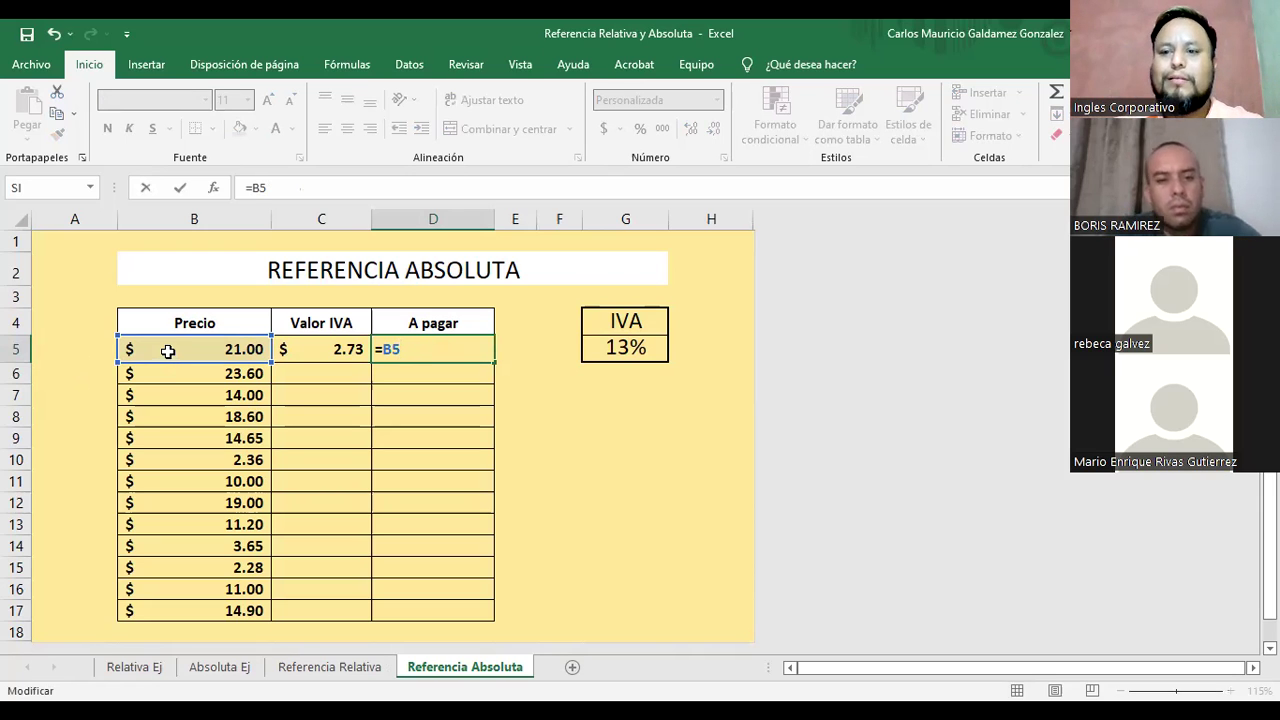
- Complete D5 as =B5+C5 showing $ 23.73, then reopen C5's formula for review
type("+")
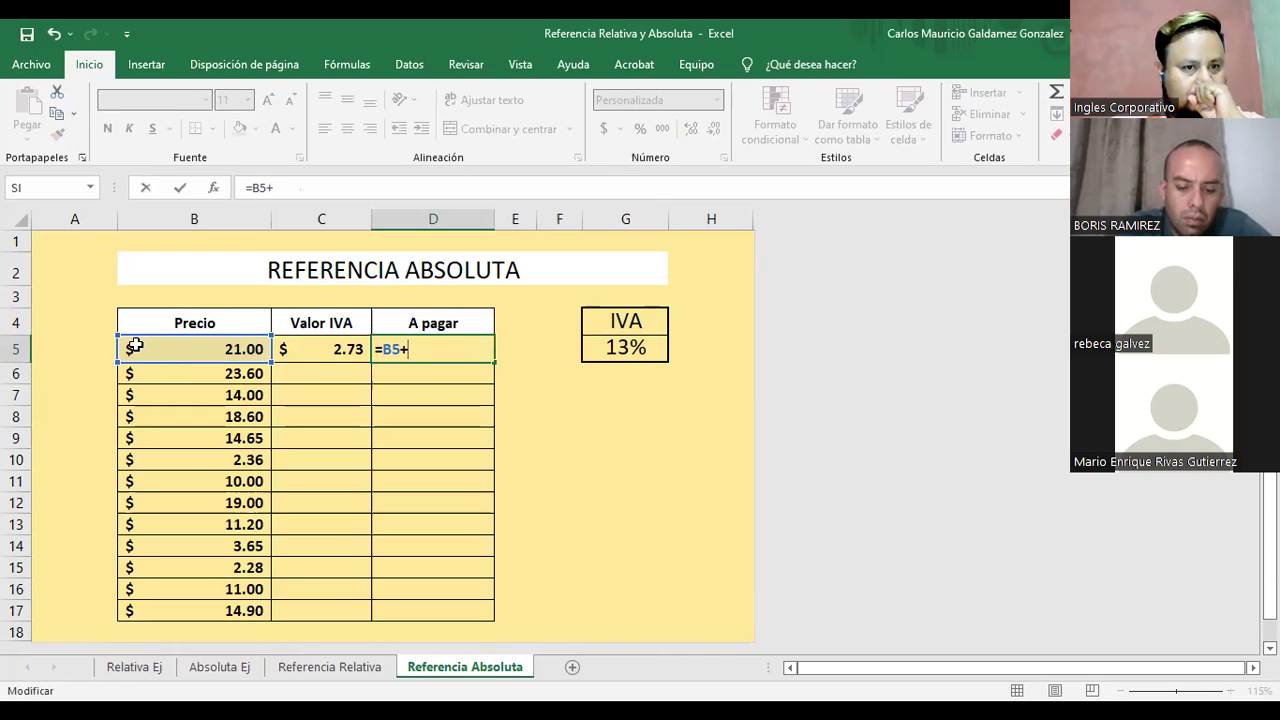
left_click(321, 348)
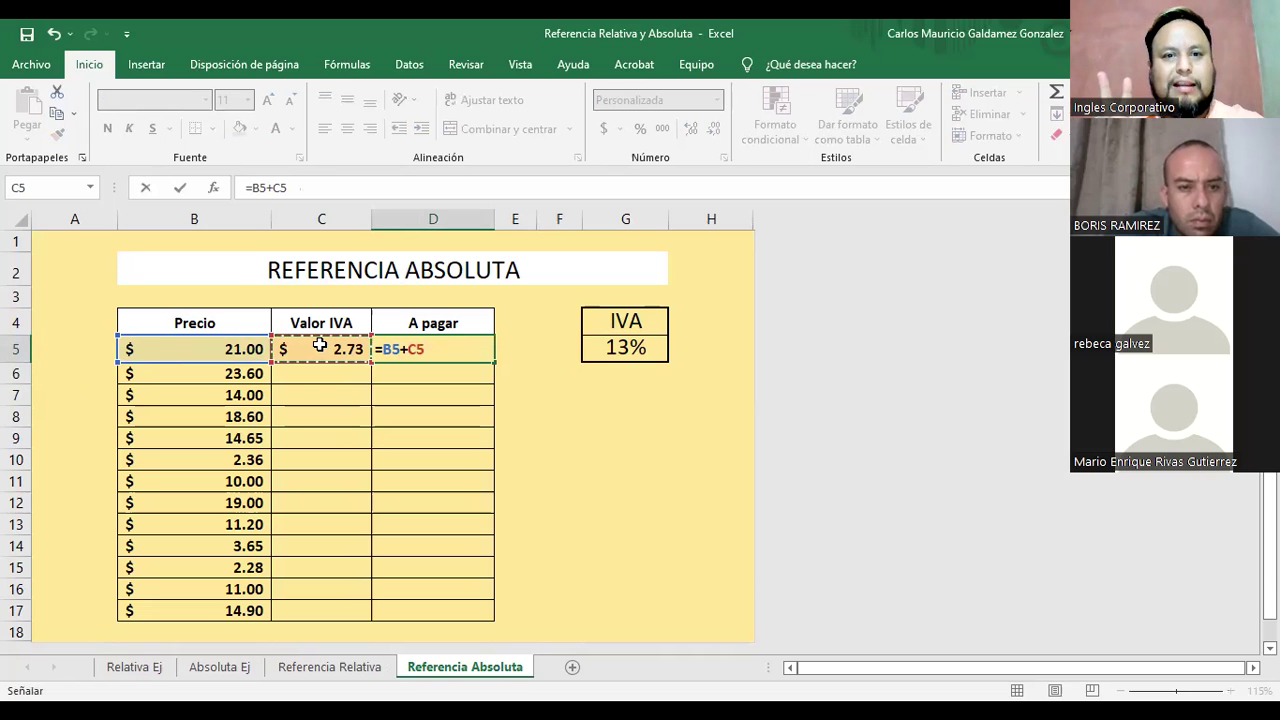
key("ctrl+Return")
left_click(320, 345)
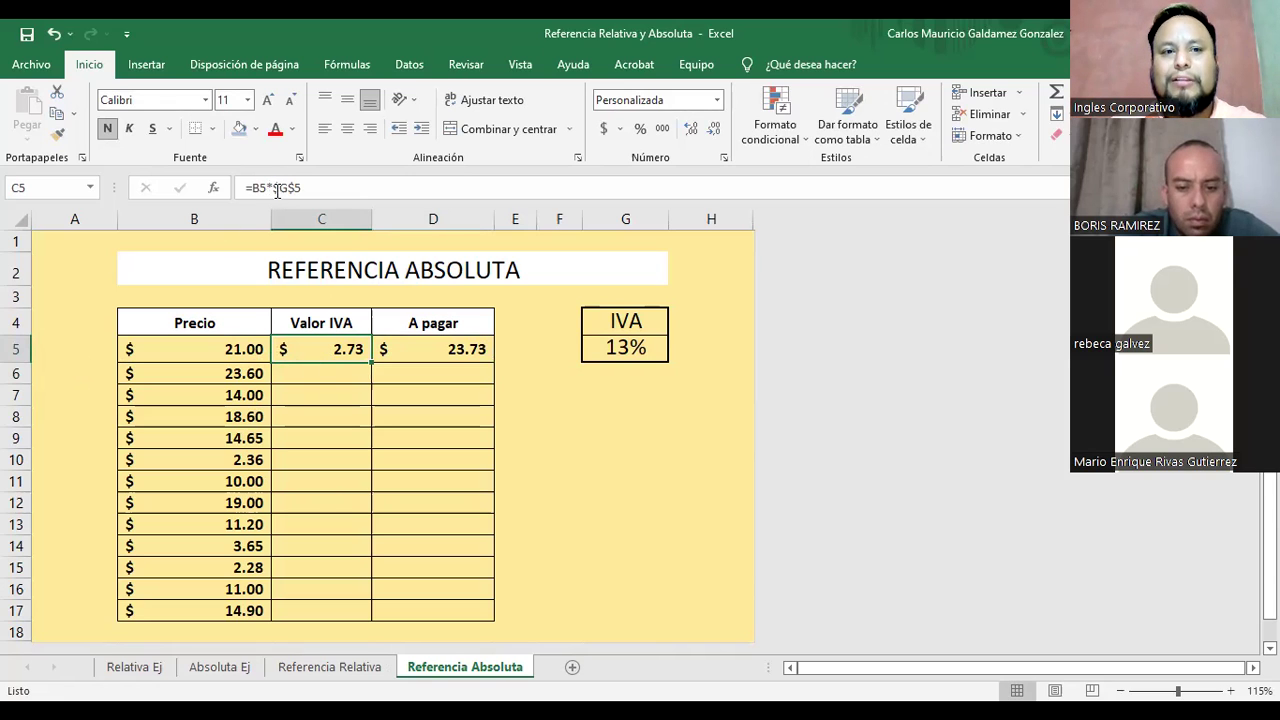
key("F2")
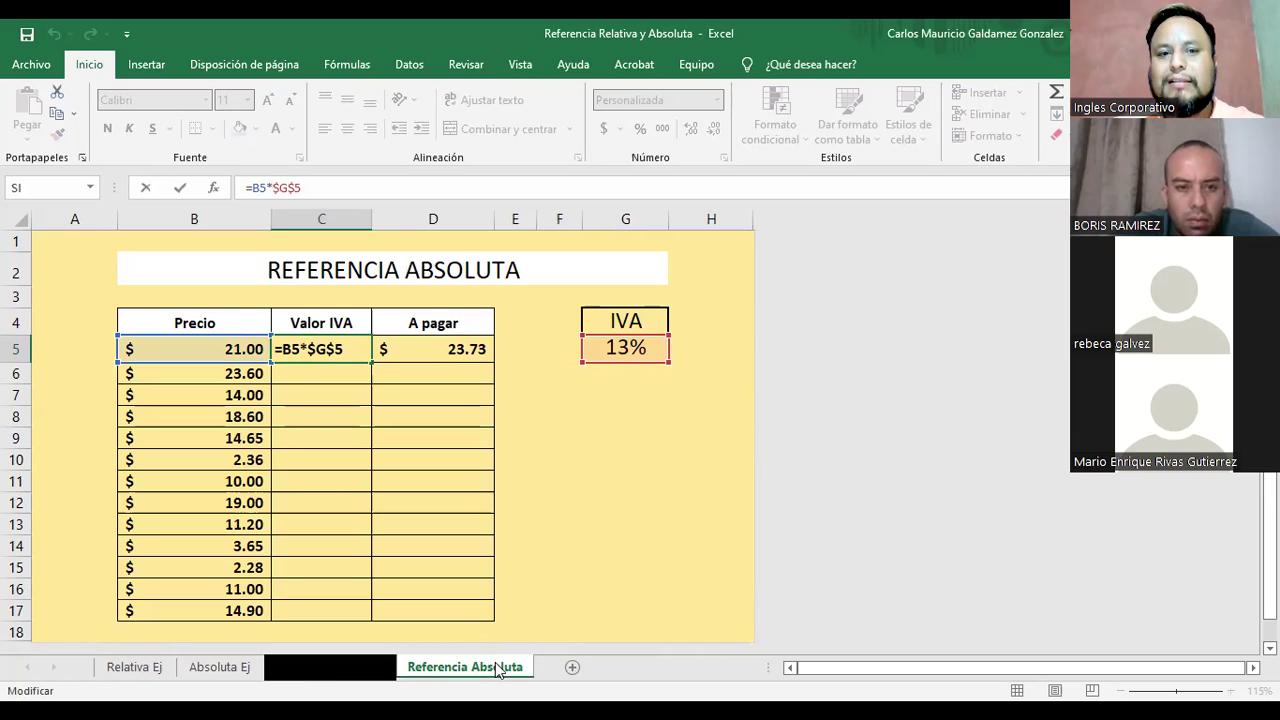
- Review D5's =B5+C5 and C5's =B5*$G$5 formulas, cancelling an accidental edit
left_click(417, 355)
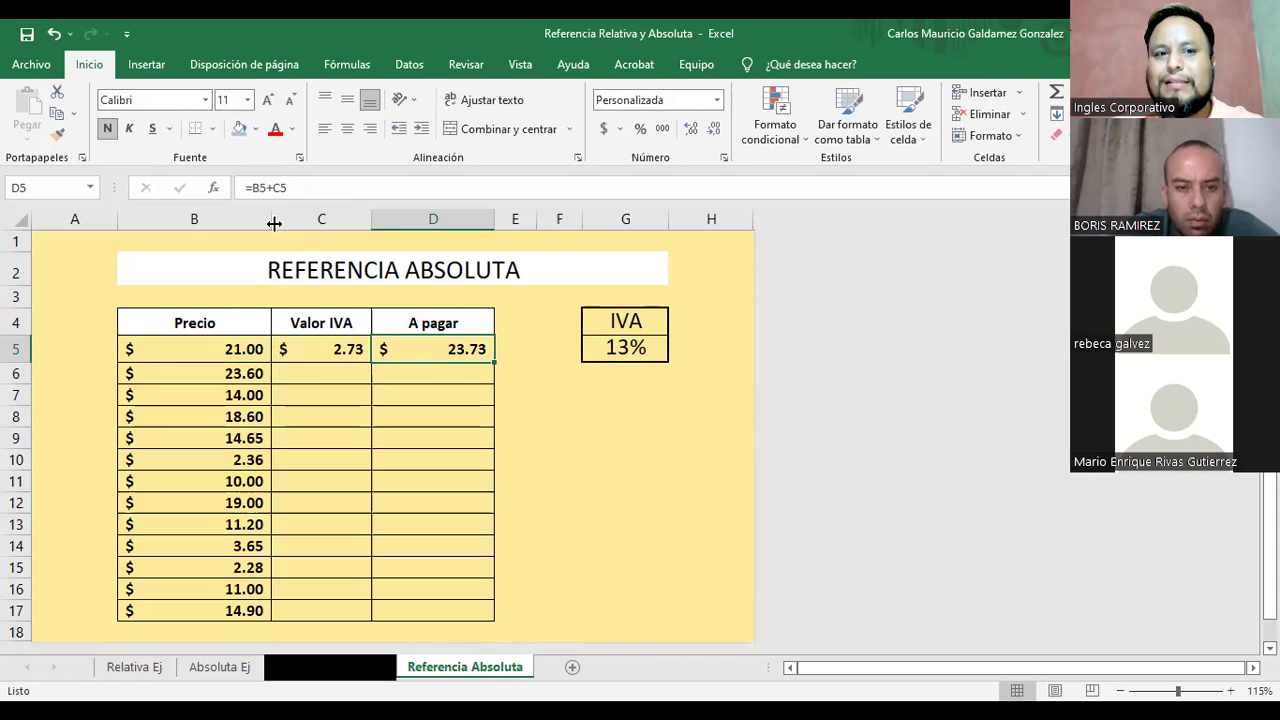
left_click_drag(251, 188, 300, 188)
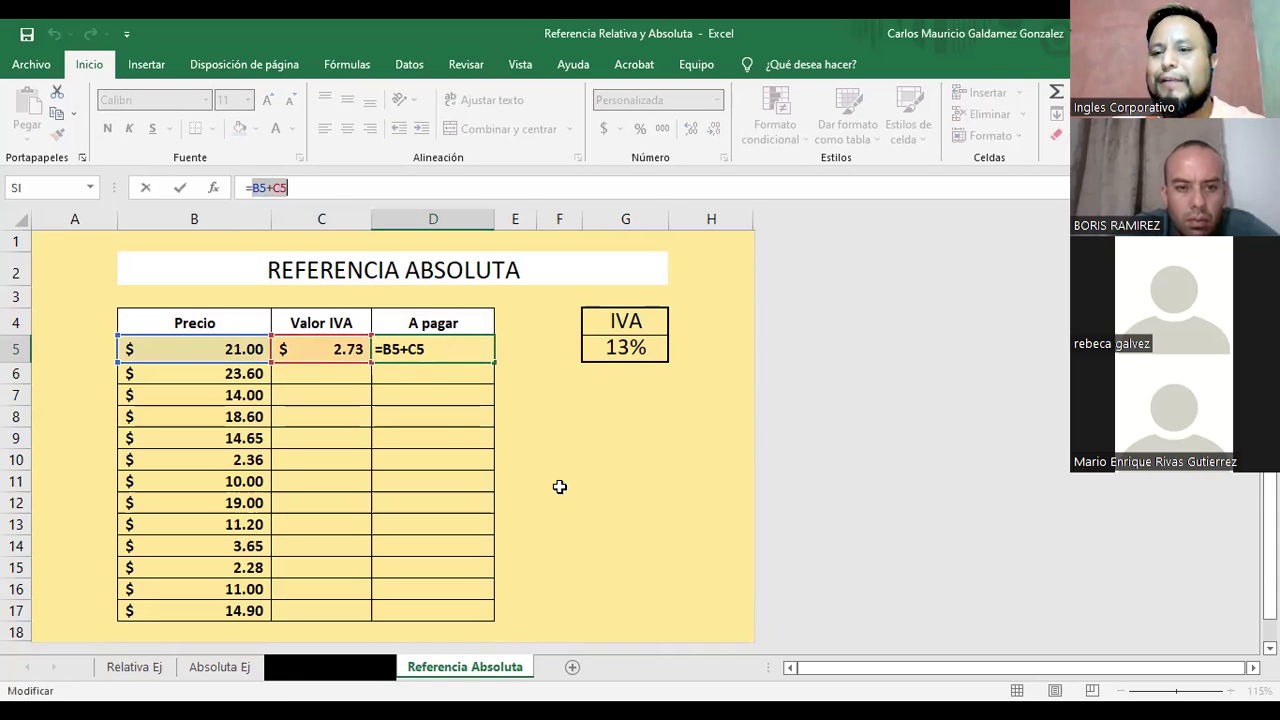
left_click(347, 670)
left_click(440, 670)
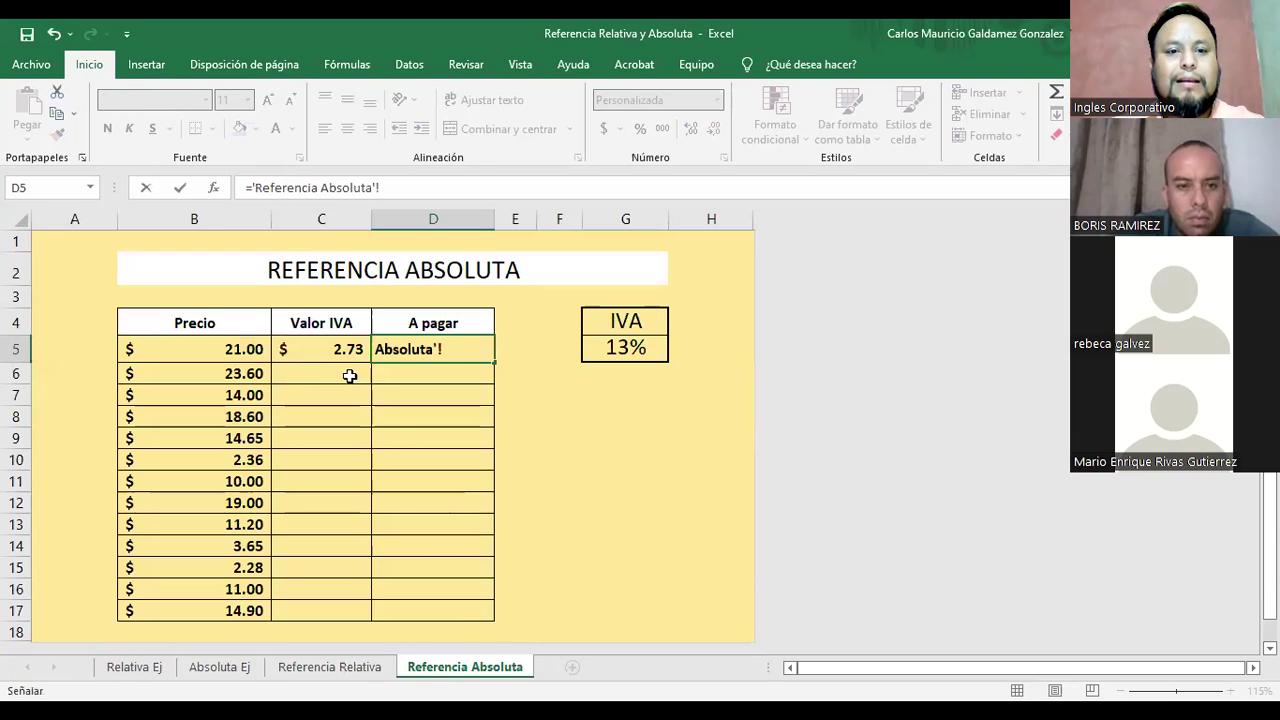
key("Escape")
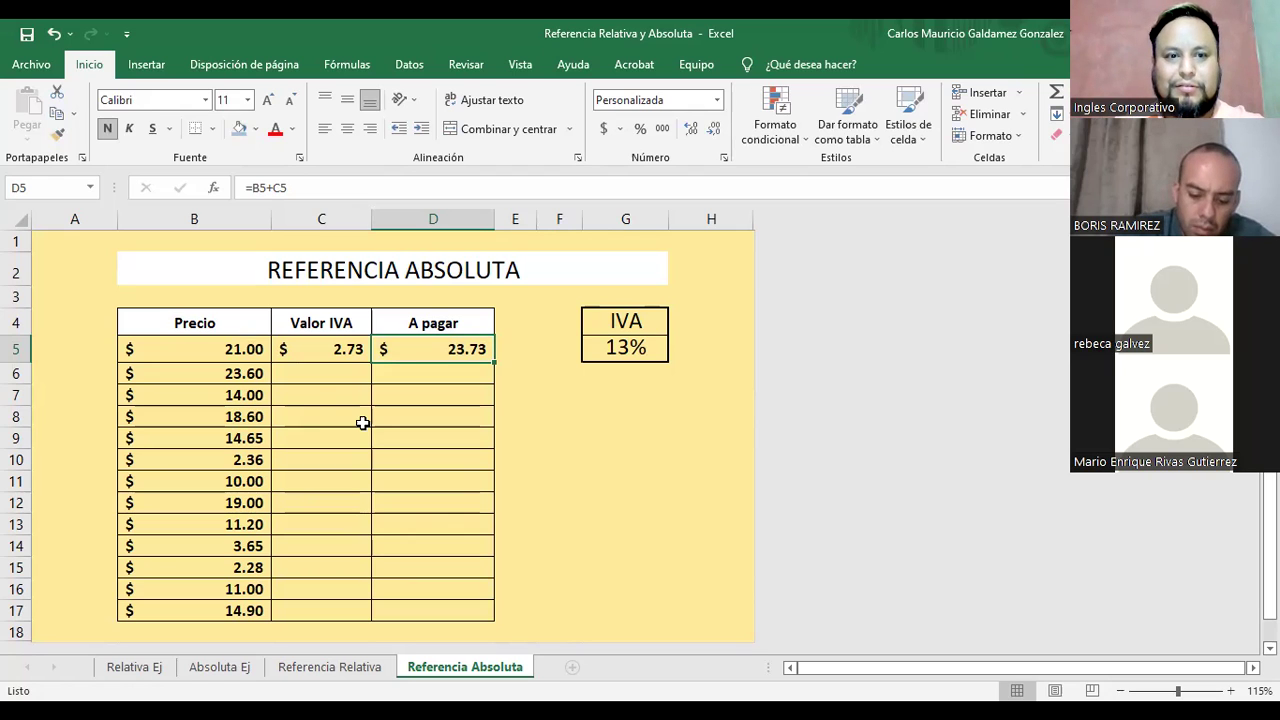
left_click(304, 346)
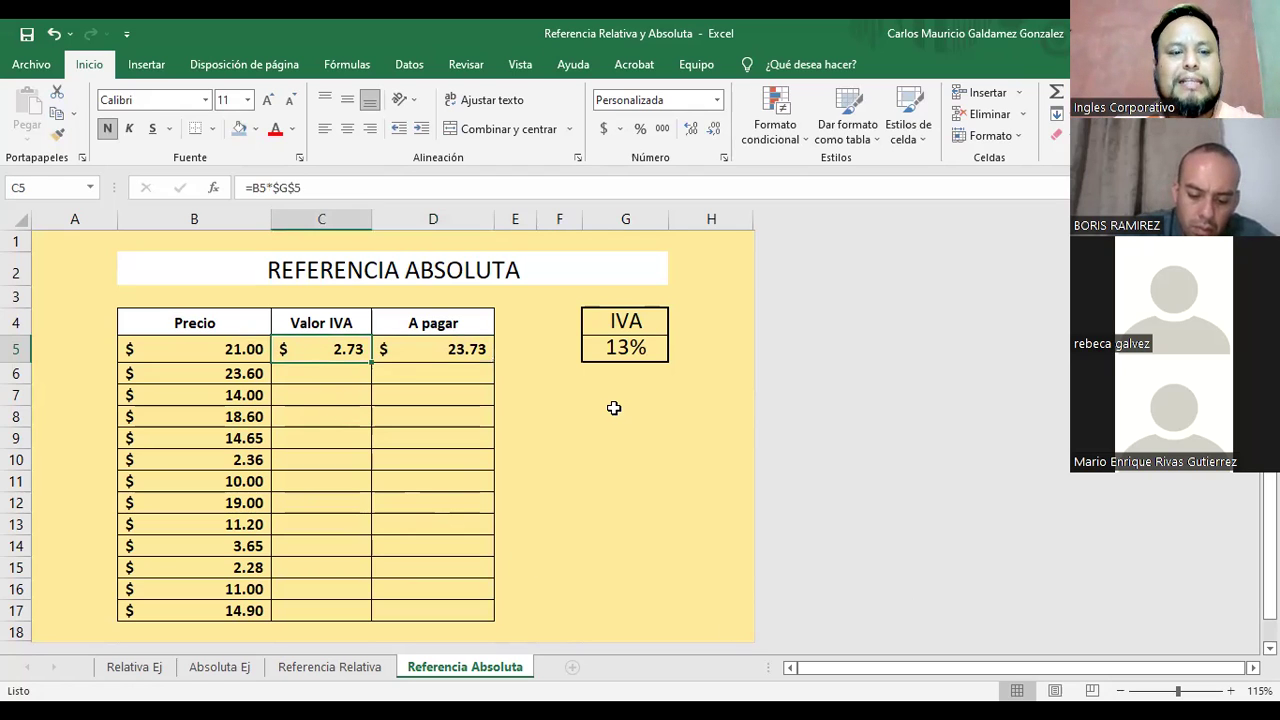
key("F2")
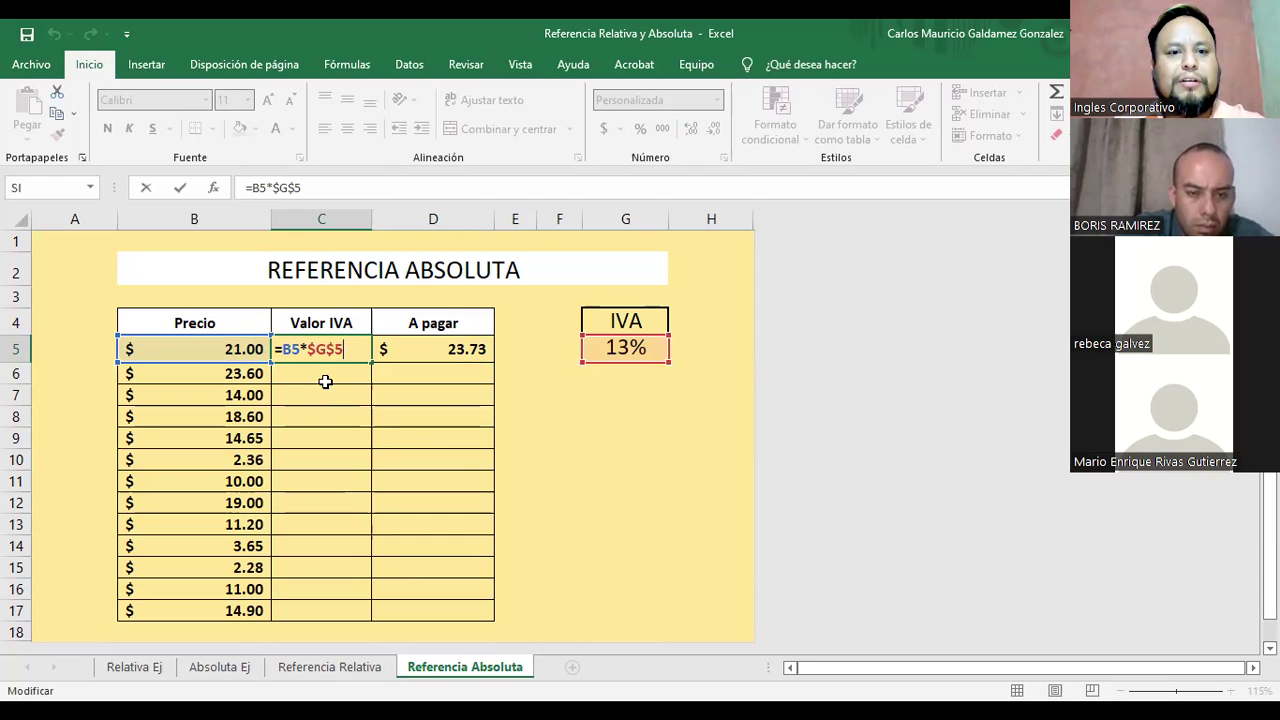
key("ctrl+Return")
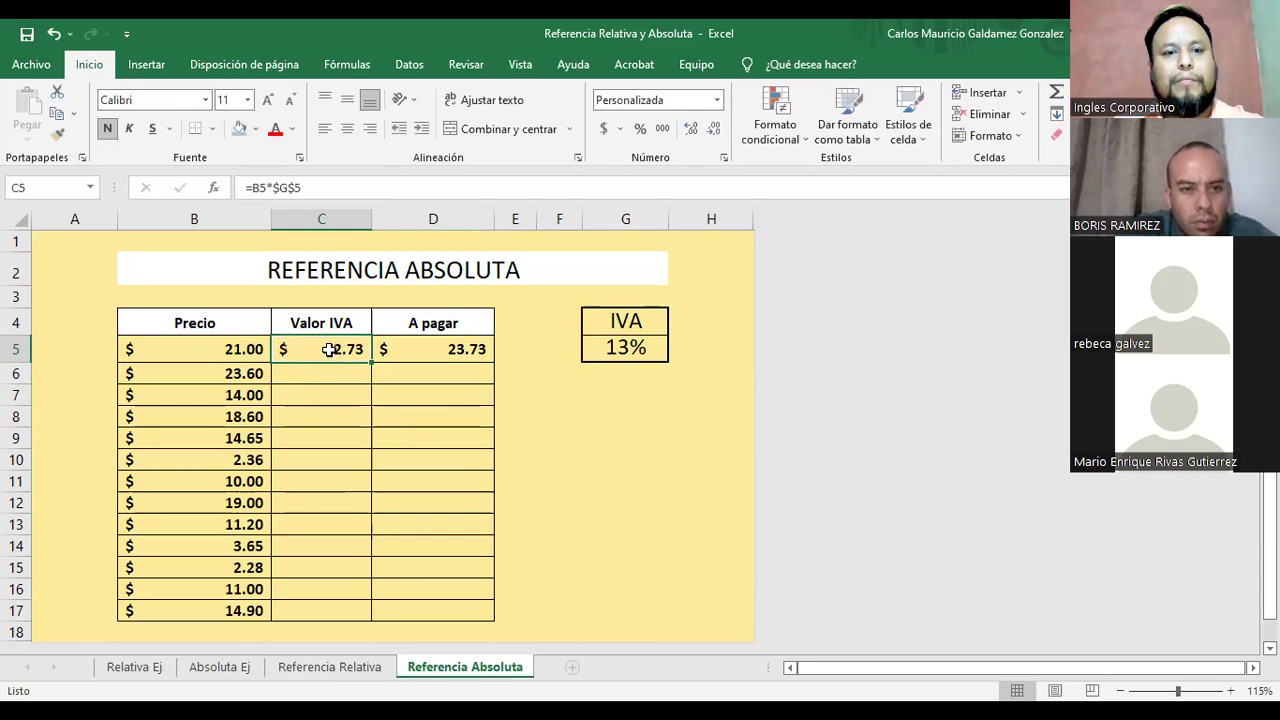
left_click_drag(372, 362, 342, 612)
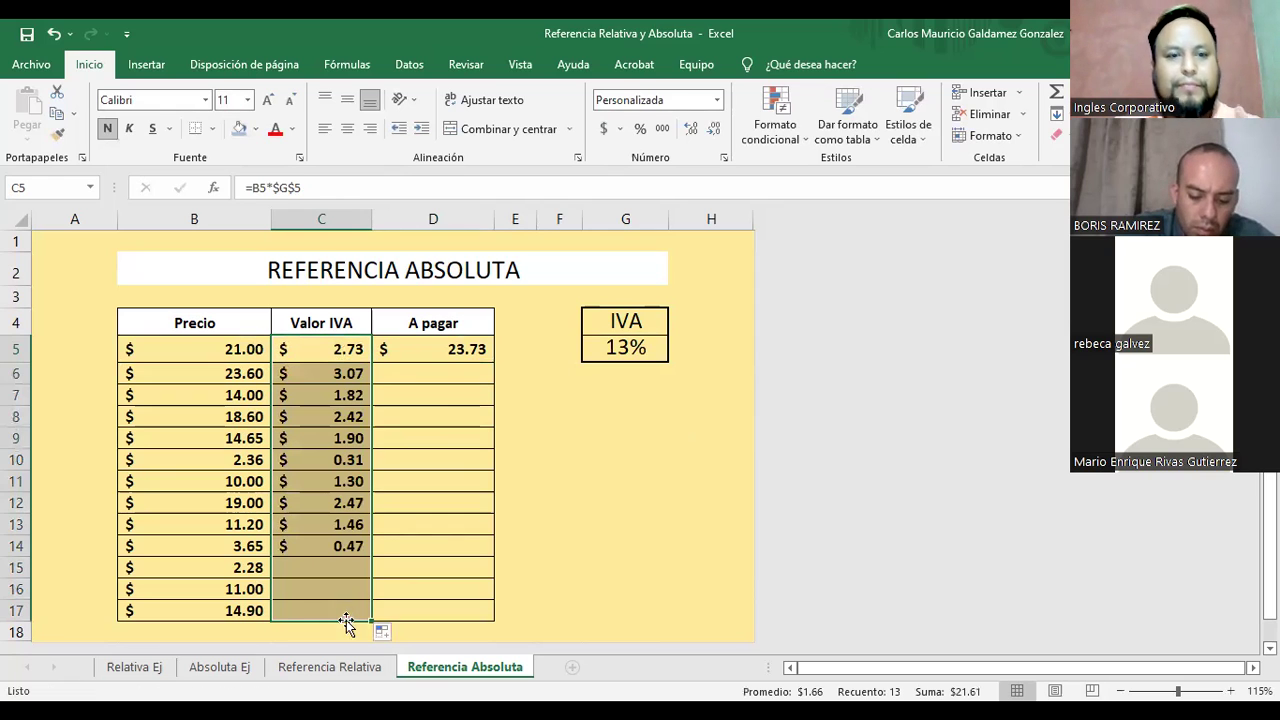
left_click(315, 377)
left_click(245, 376)
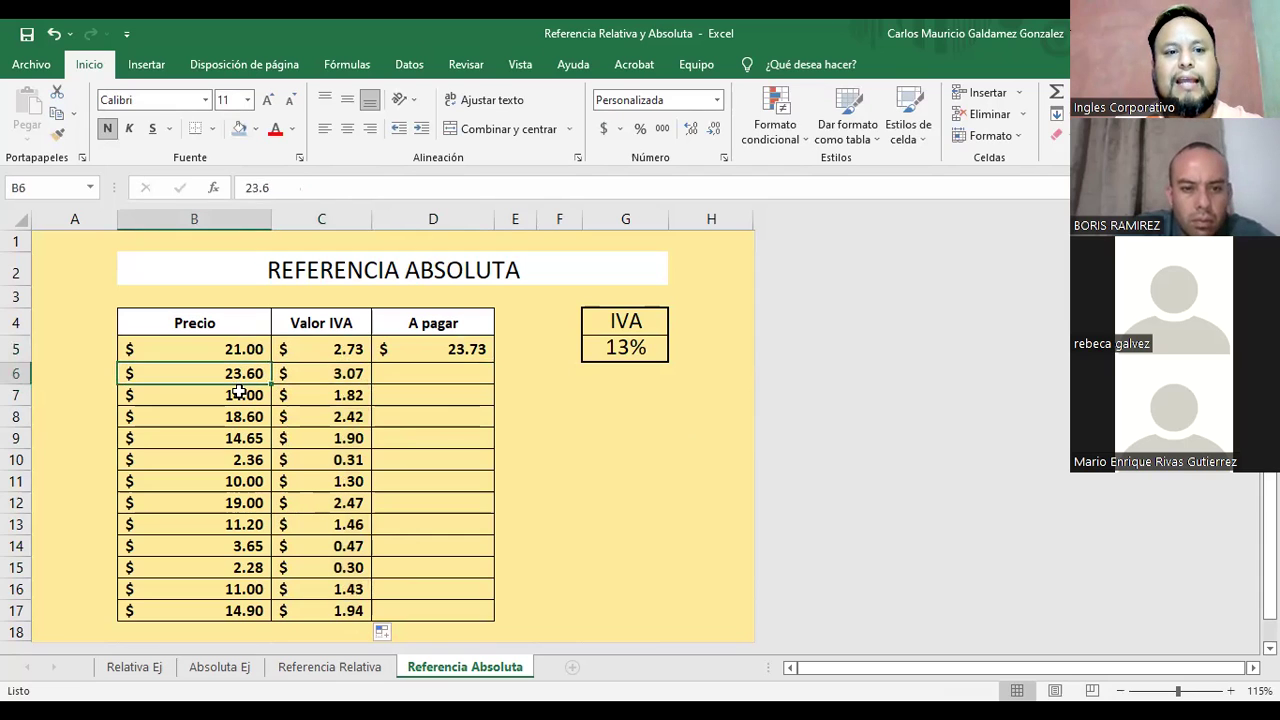
left_click(240, 394)
left_click(241, 417)
left_click(244, 439)
left_click(246, 462)
left_click(246, 482)
left_click(248, 503)
left_click(237, 525)
left_click(238, 546)
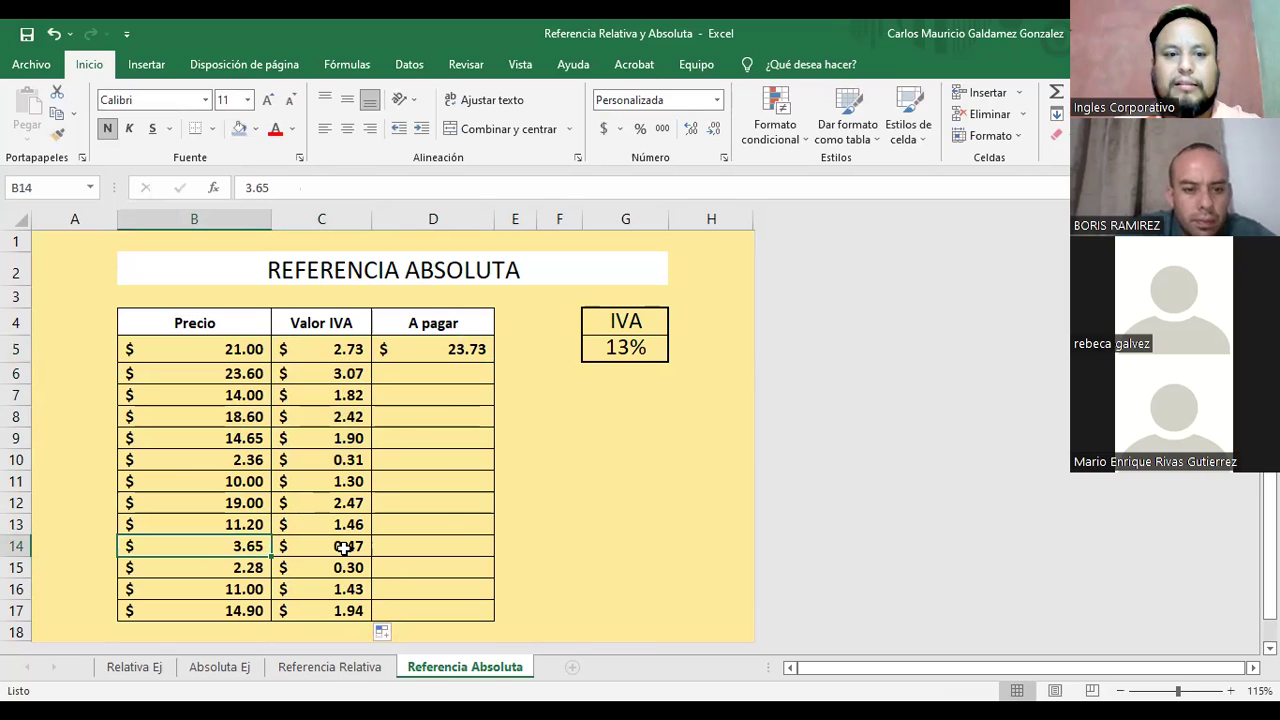
left_click(330, 349)
left_click_drag(323, 381, 309, 351)
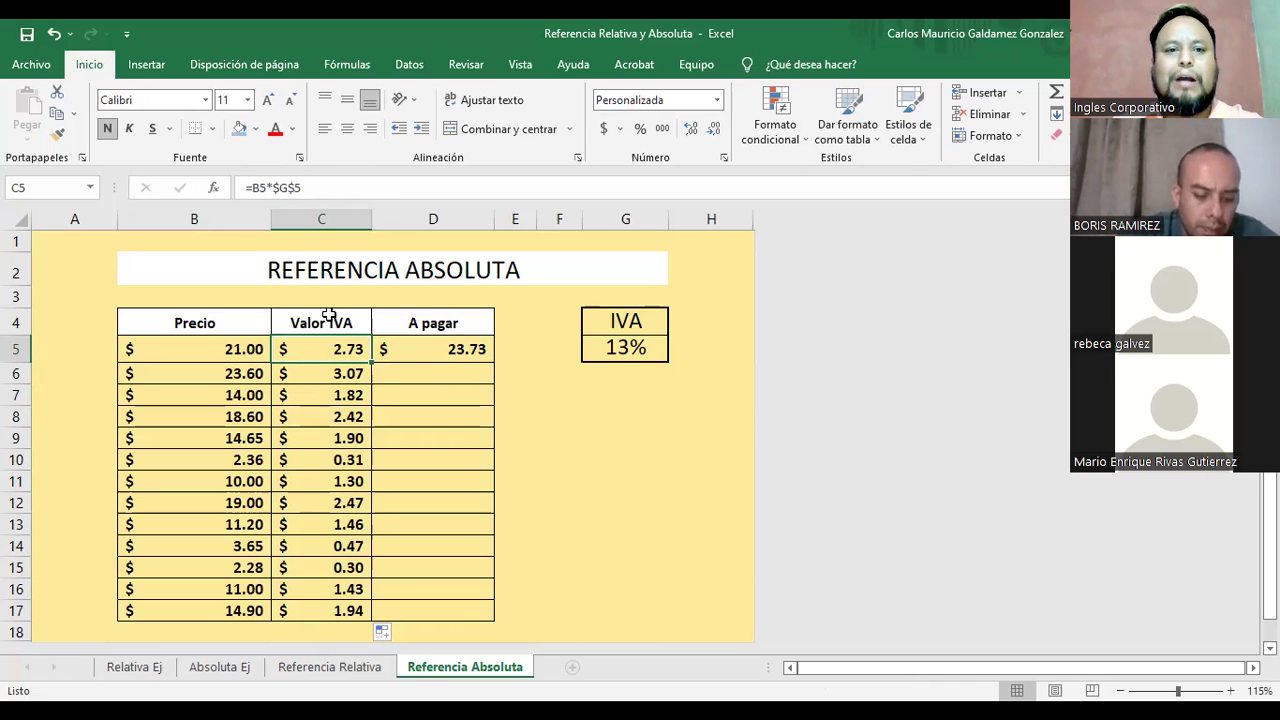
- Fill the D5 total formula down to D17 and select D5:D17 to check their sum
left_click(460, 348)
left_click(328, 352)
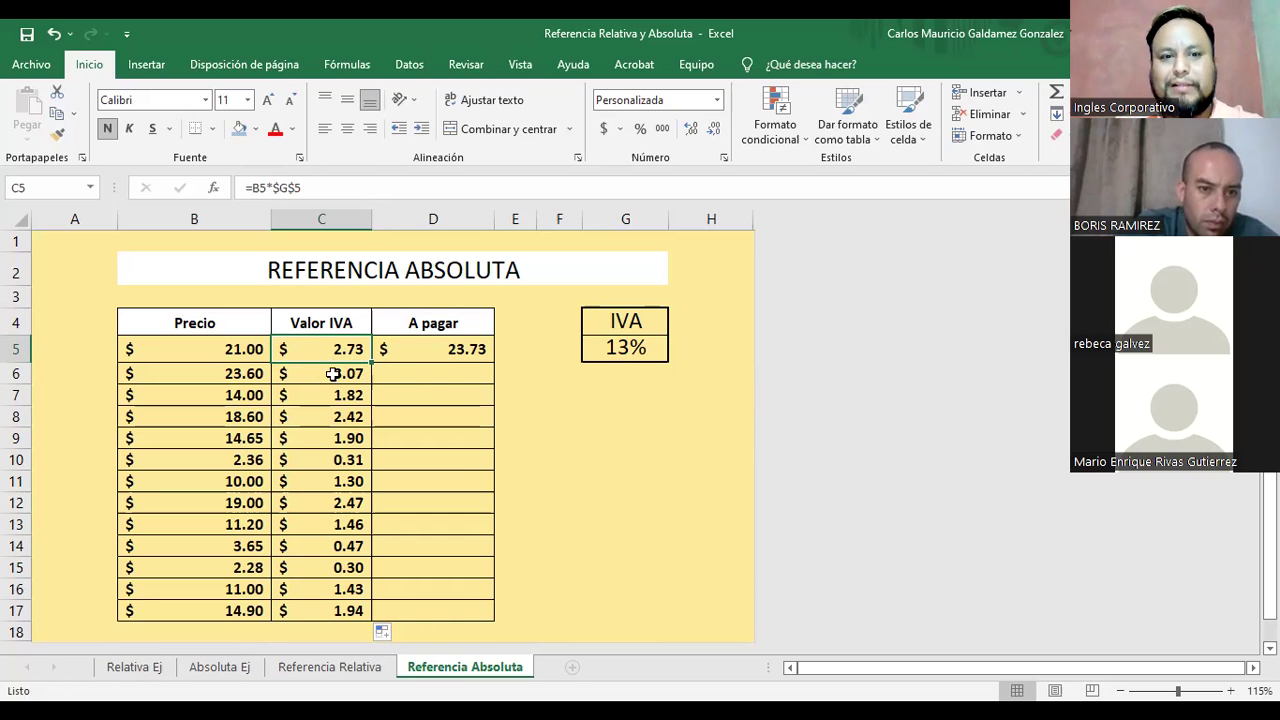
left_click(430, 343)
left_click_drag(496, 366, 480, 620)
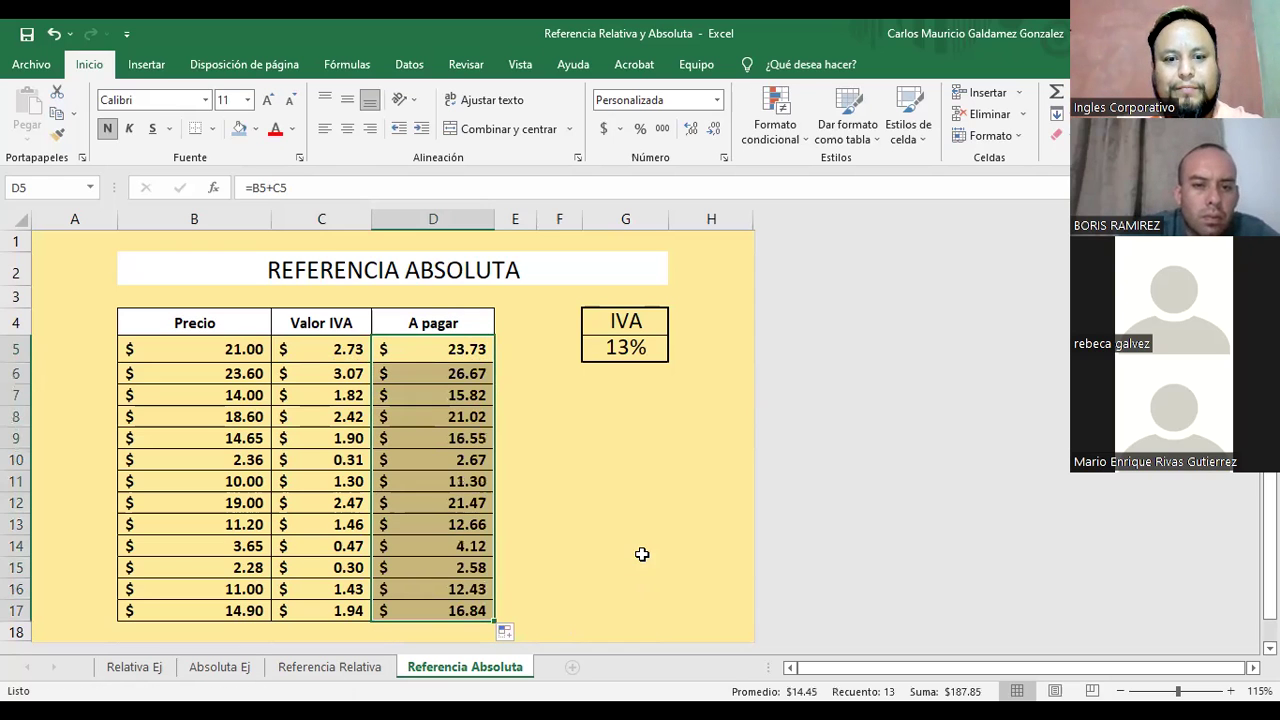
left_click(412, 349)
left_click_drag(415, 343, 455, 609)
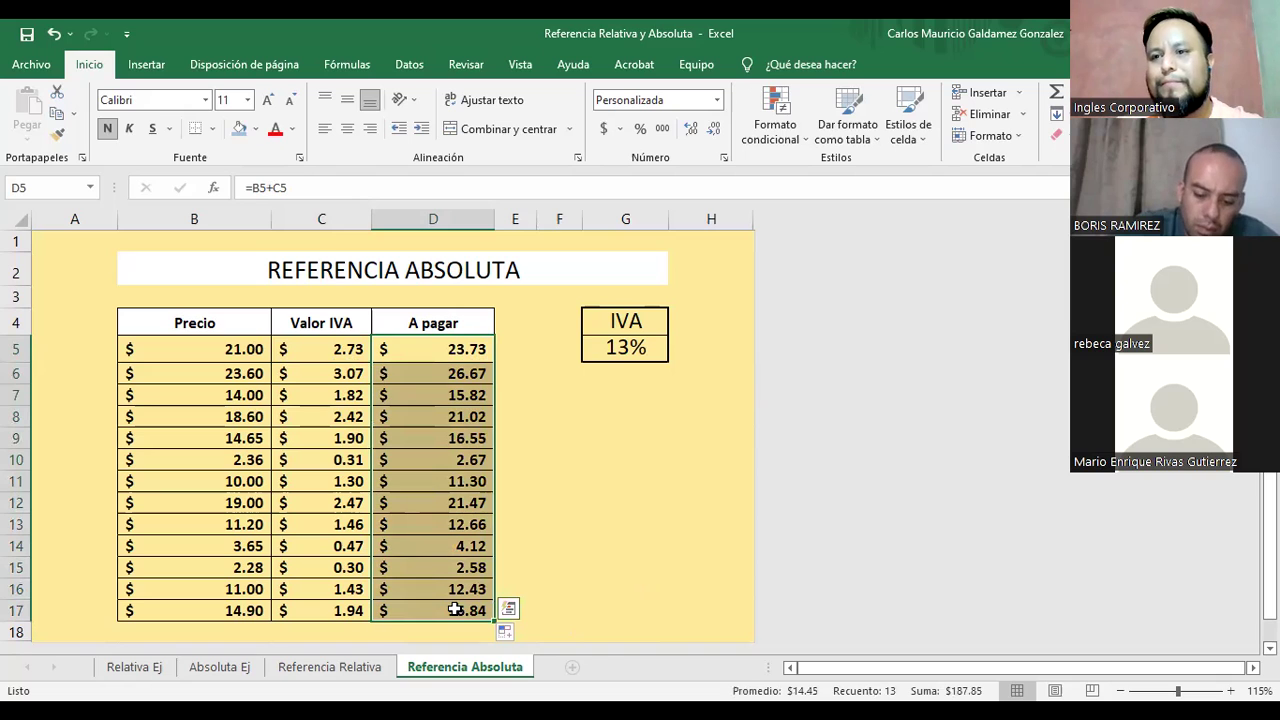
left_click(600, 348)
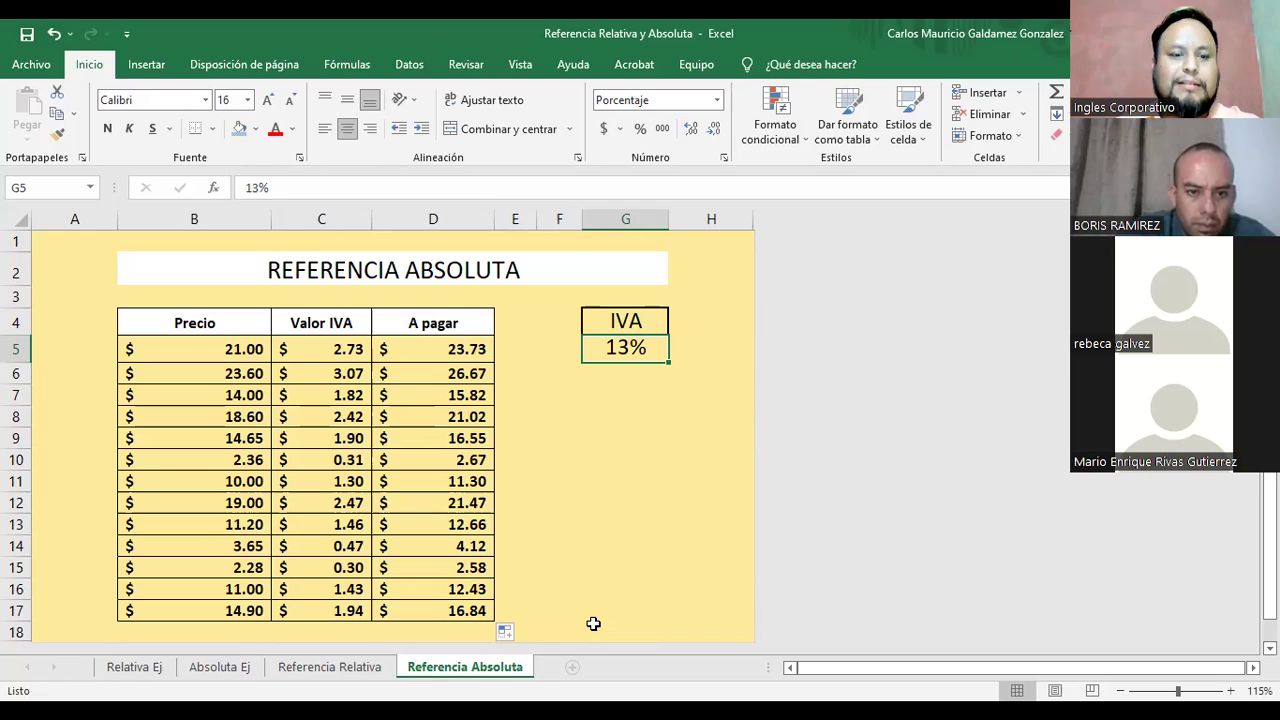
- Change the IVA rate in G5 from 13% to 14%
type("14")
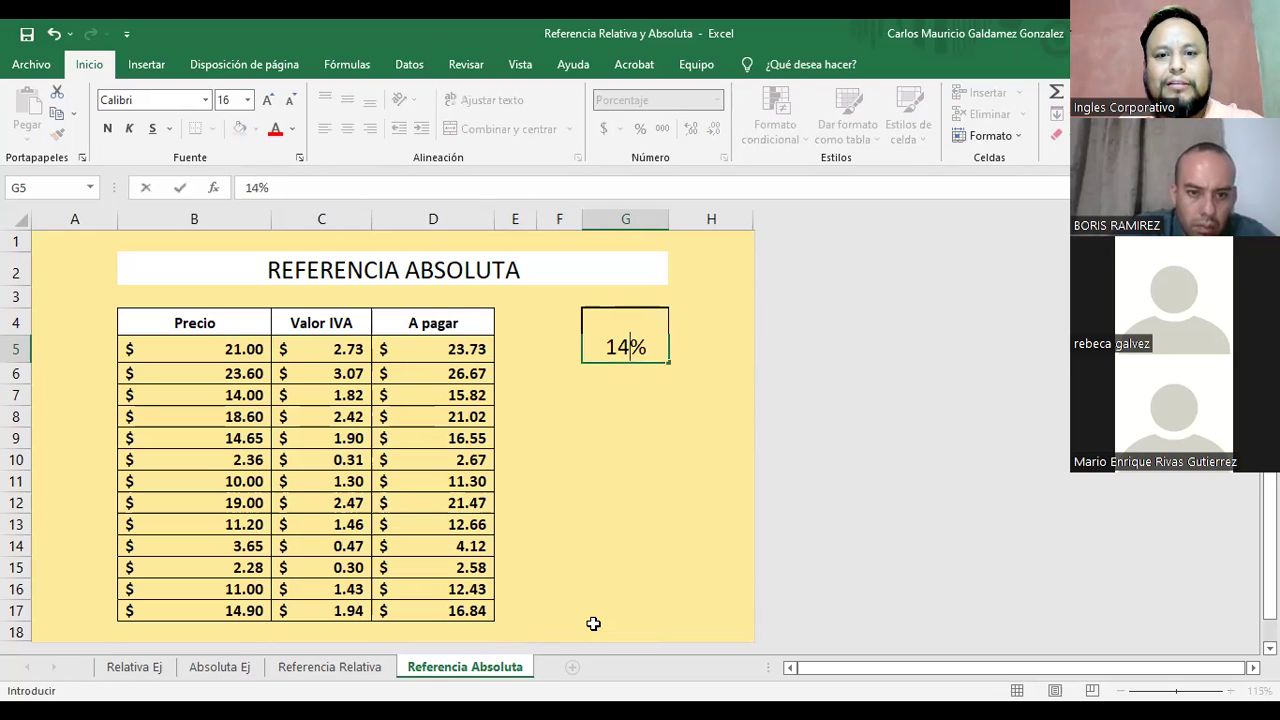
key("Return")
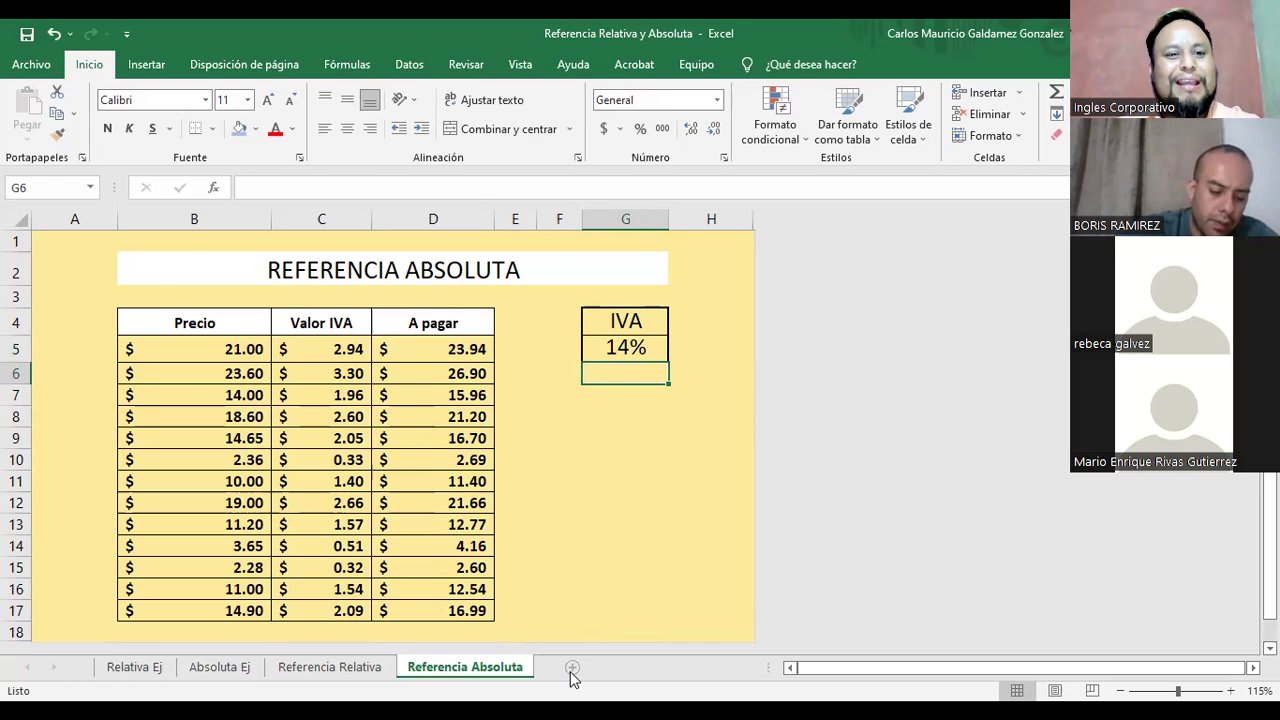
- Add a new sheet Hoja1 and enter headers Codigo, Nombre, Apellido, Sueldo in A2:D2
left_click(570, 662)
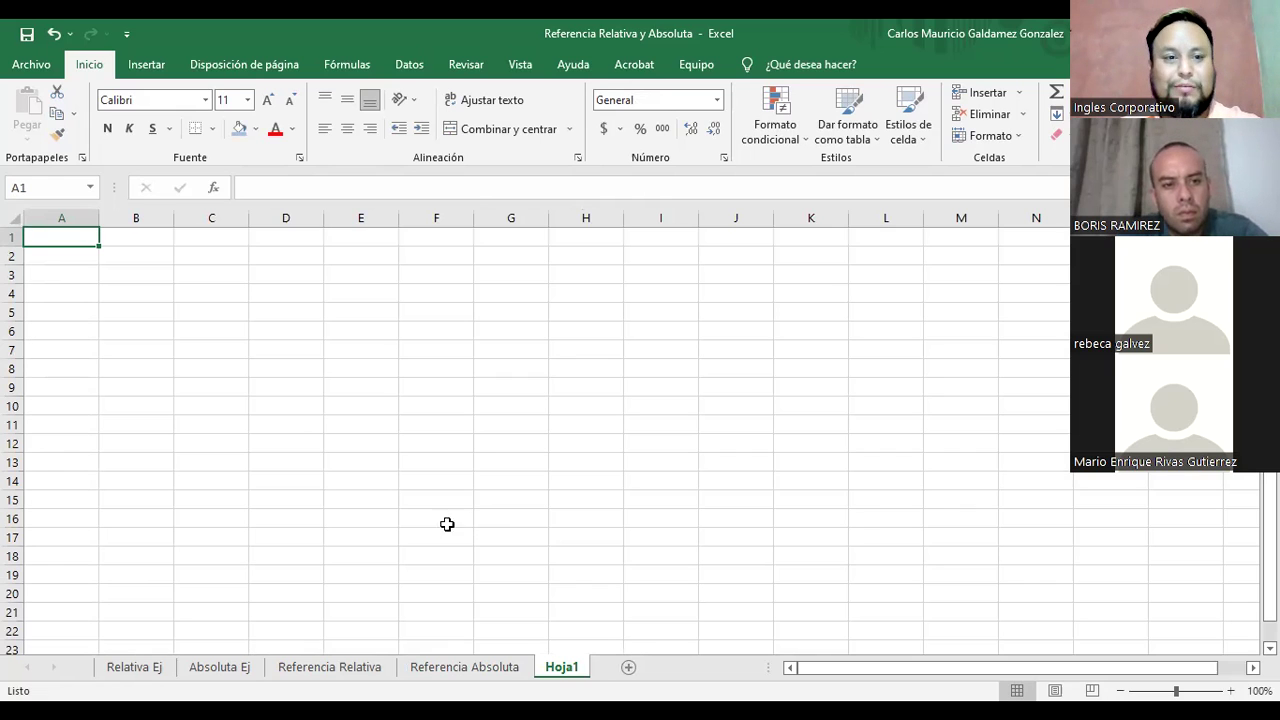
left_click(58, 258)
type("Cod")
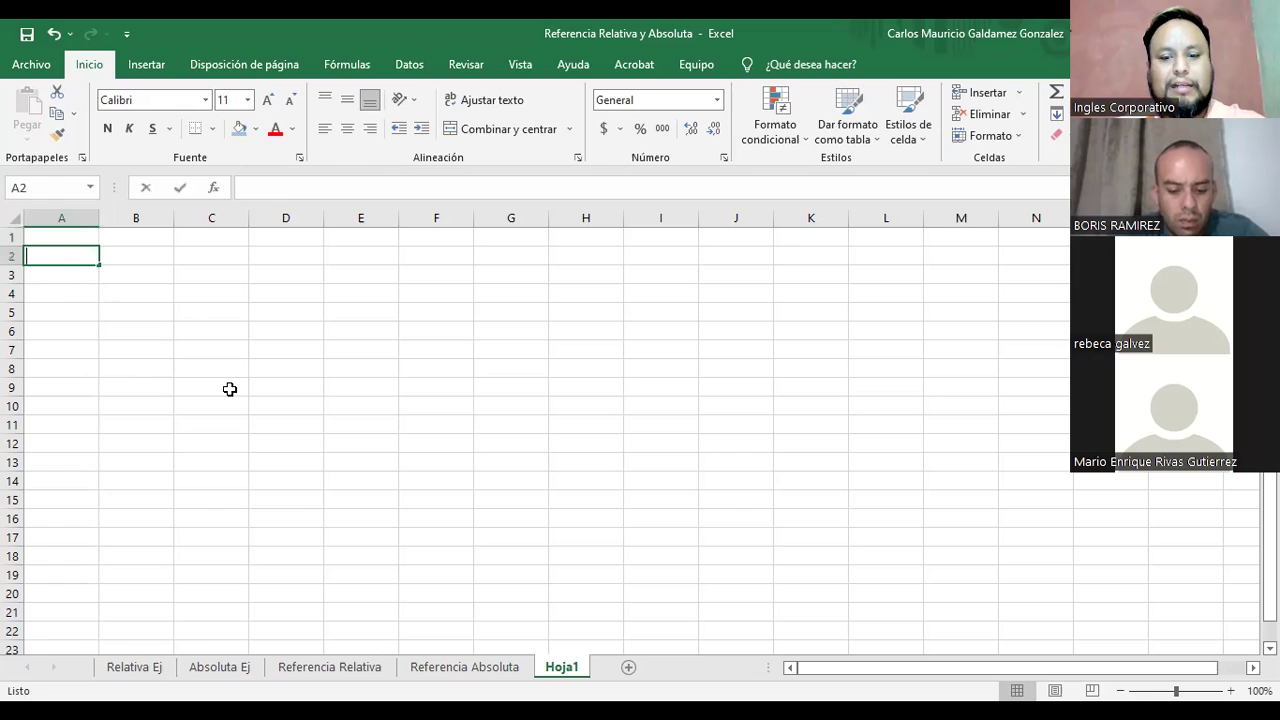
type("igo")
key("Tab")
type("Nombre")
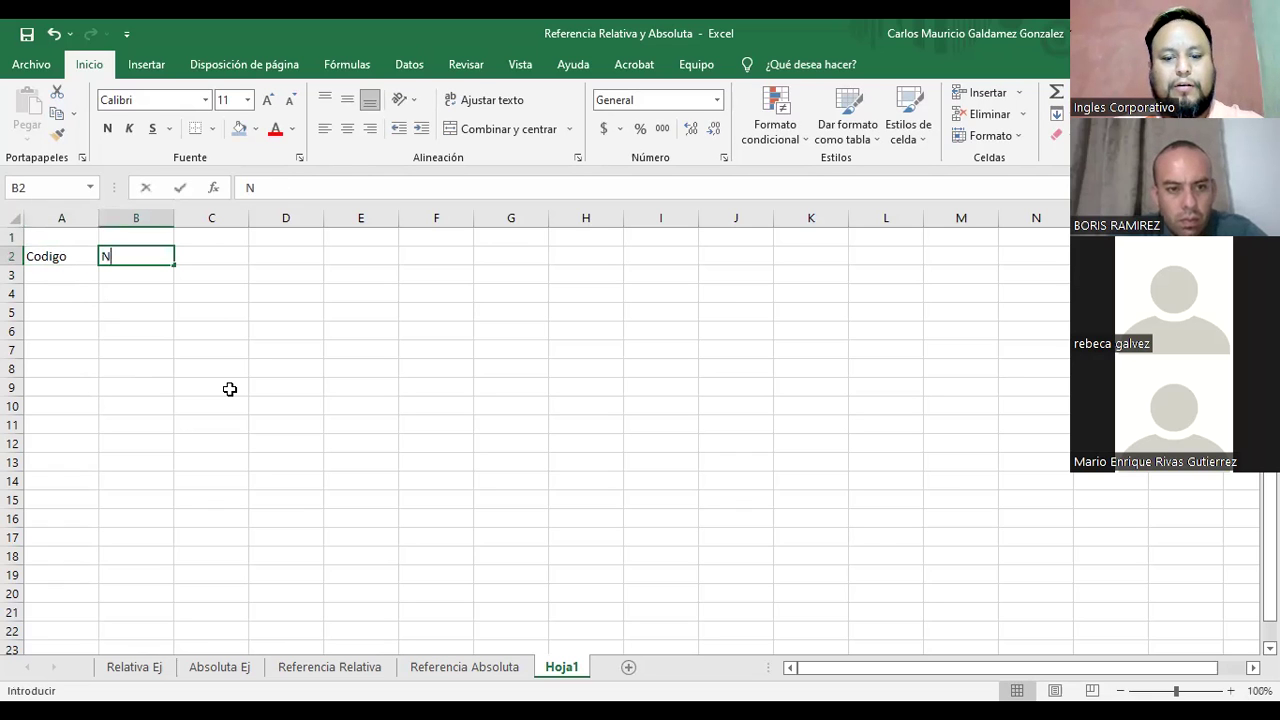
key("Tab")
type("Apellido")
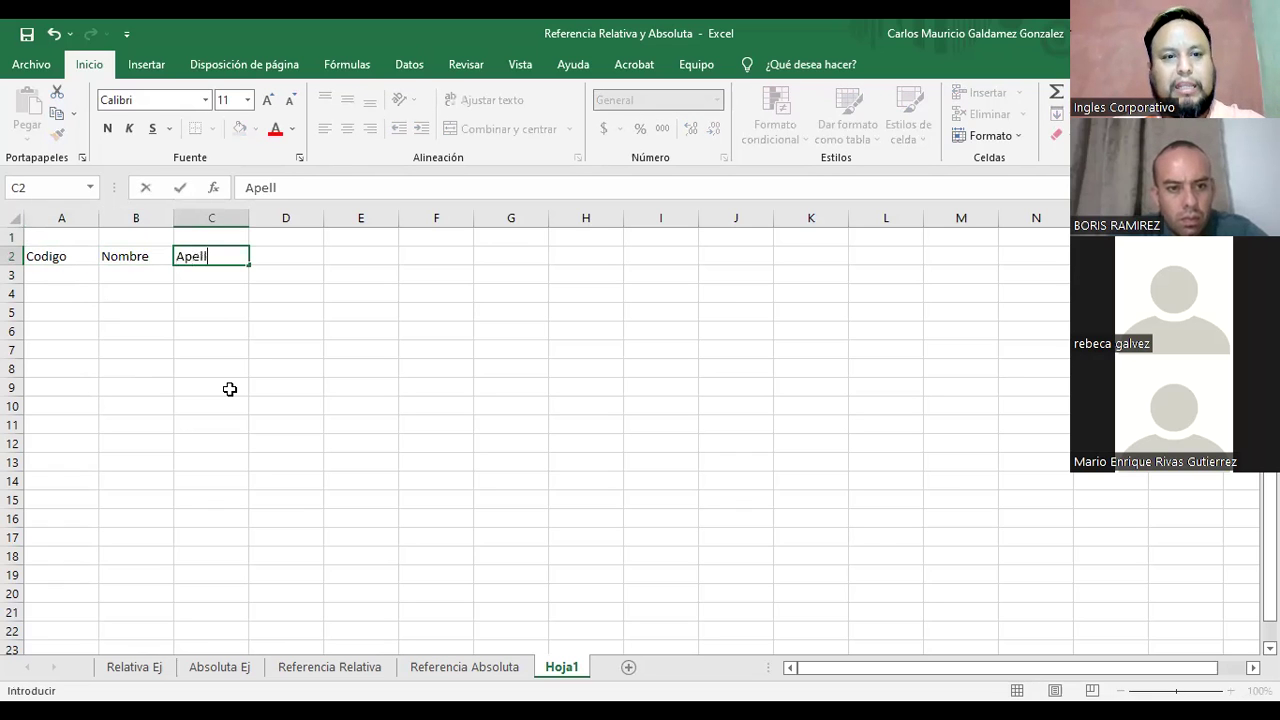
key("Tab")
type("Sueldo")
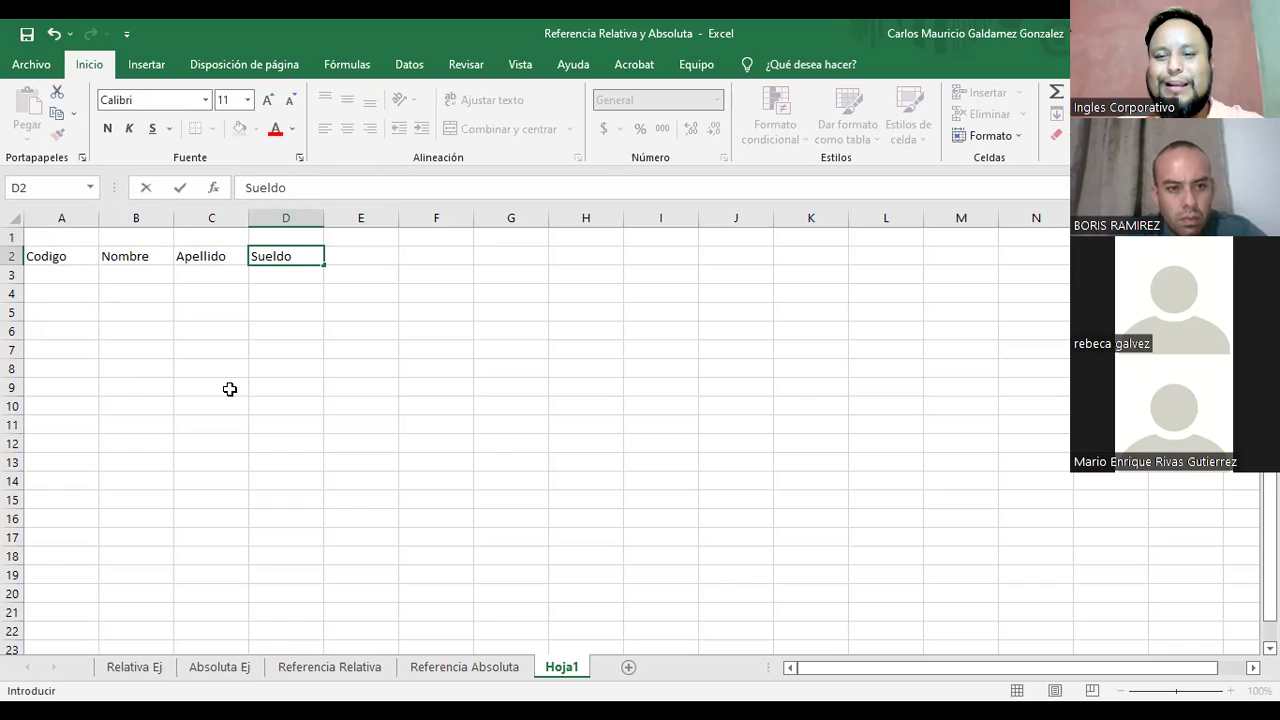
key("Tab")
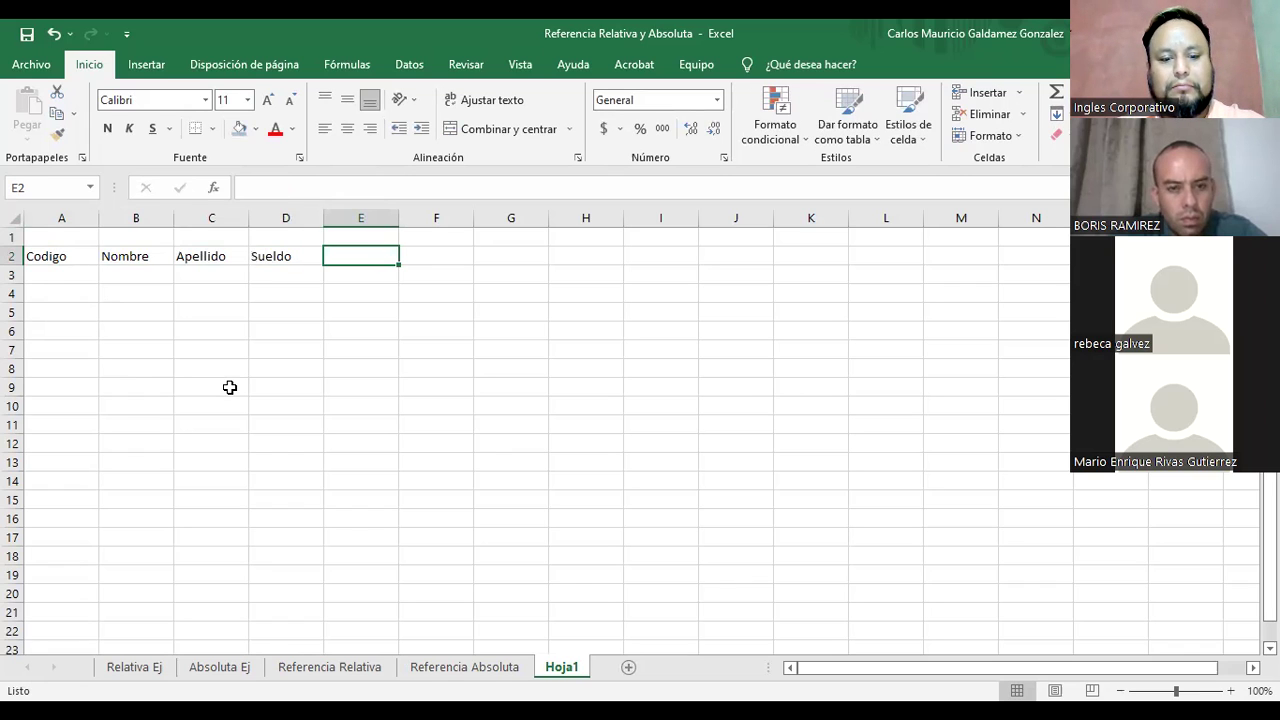
- Enter headers AFP, ISSS, FSV, BONO and Insentivos in E2:I2
type("A")
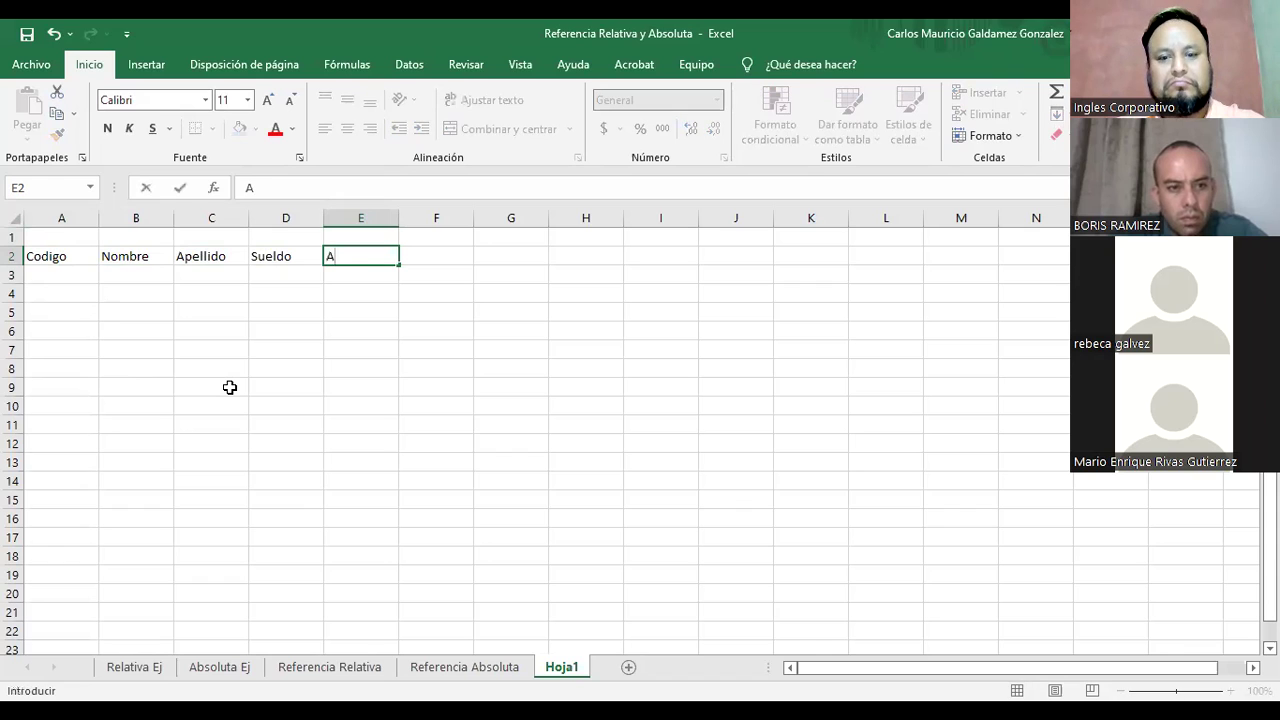
type("fp")
key("Tab")
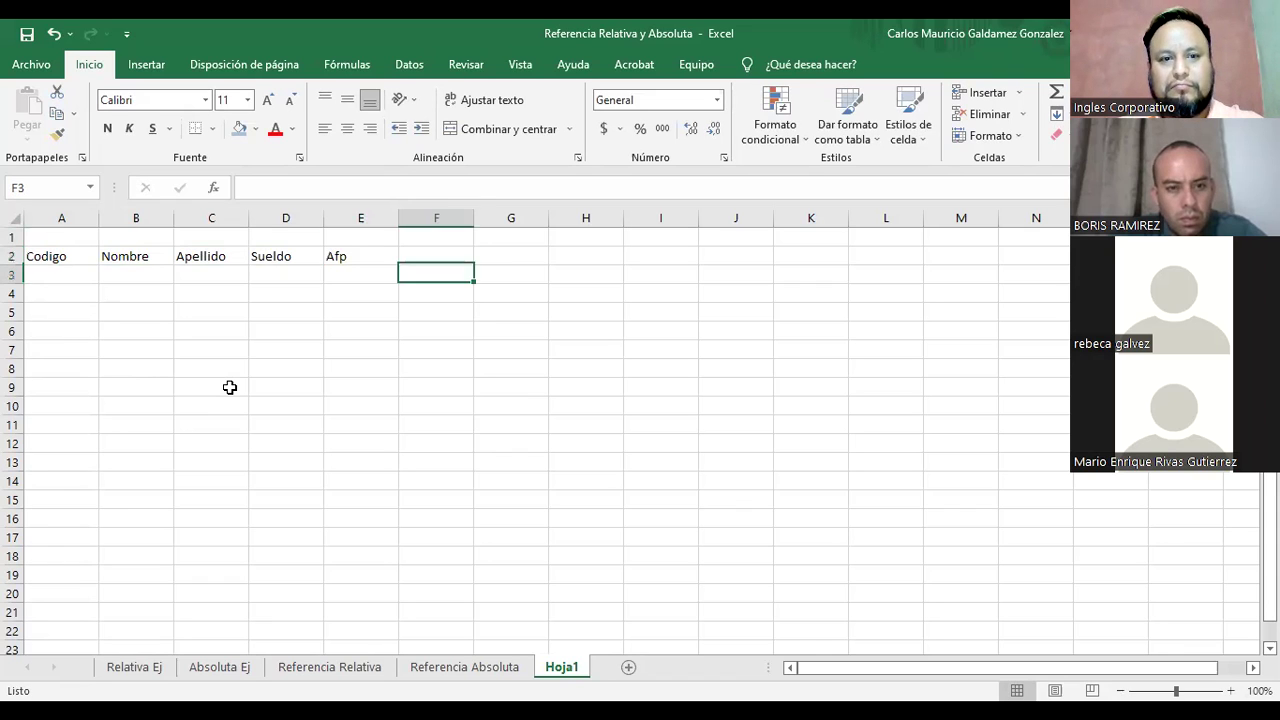
key("Left")
type("AFP")
key("Tab")
type("ISSS")
key("Tab")
type("FSVo")
key("BackSpace")
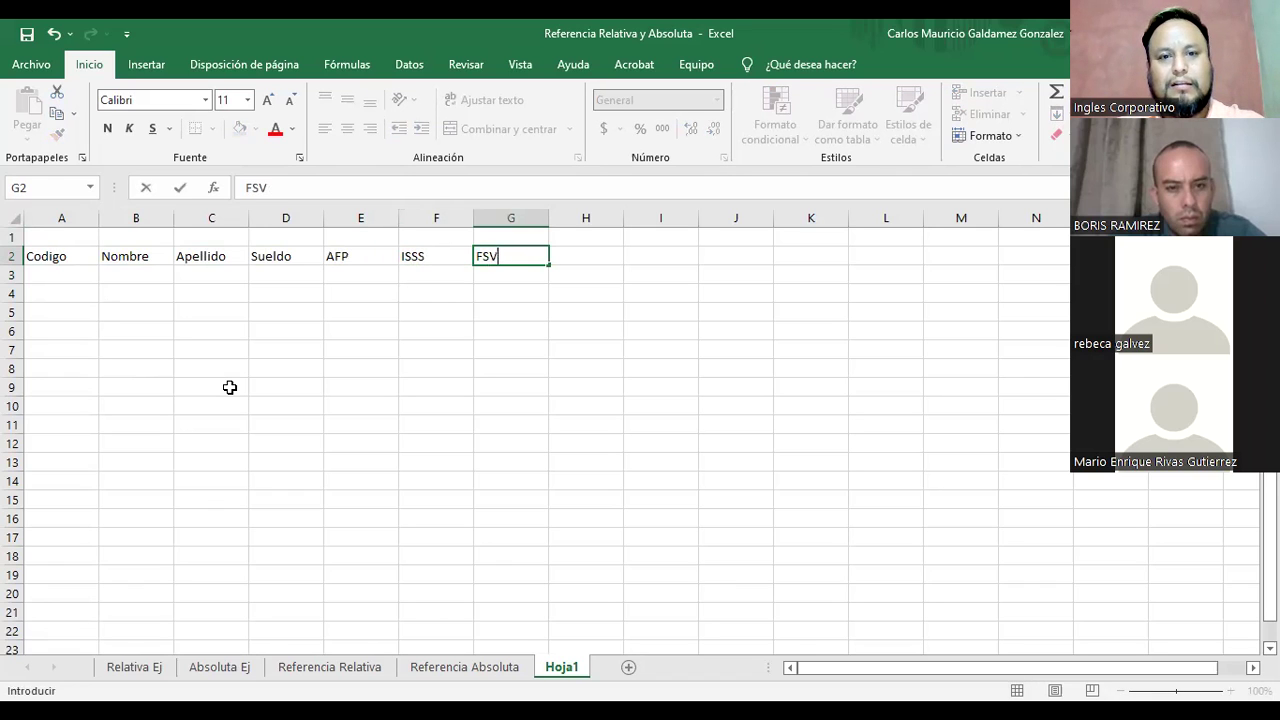
key("Tab")
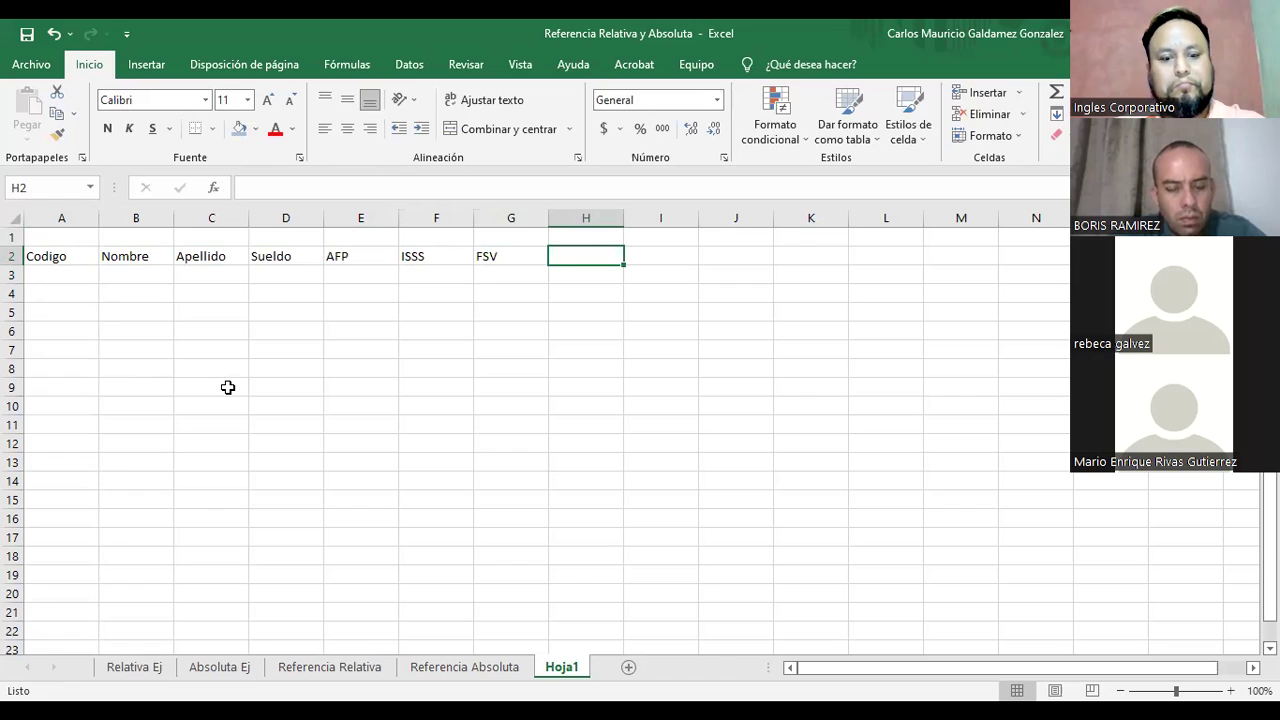
type("BONO")
key("Tab")
type("INSA")
key("BackSpace")
key("BackSpace")
key("BackSpace")
type("ns")
key("BackSpace")
type("en")
key("BackSpace")
key("BackSpace")
type("sentivo")
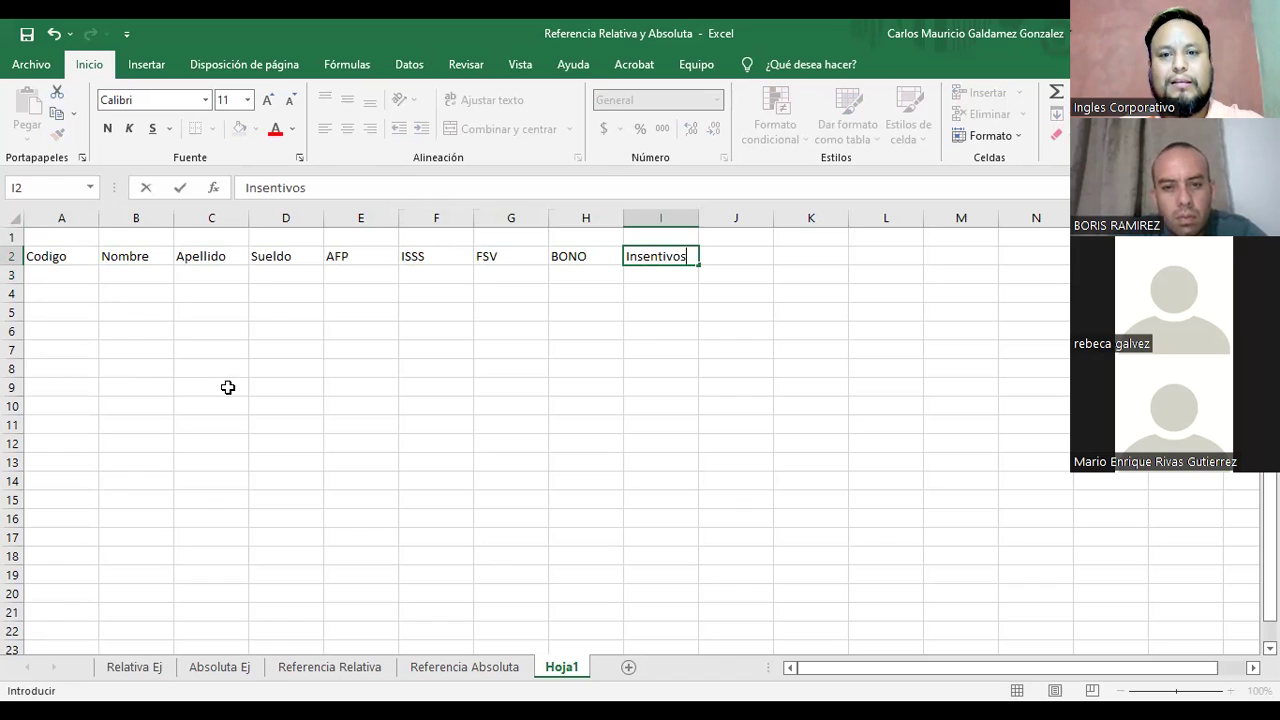
type("s")
key("Tab")
- Enter the two total headers in J2:K2 and Sueldo Neto in L2
type("Total de Desd")
key("Tab")
key("Left")
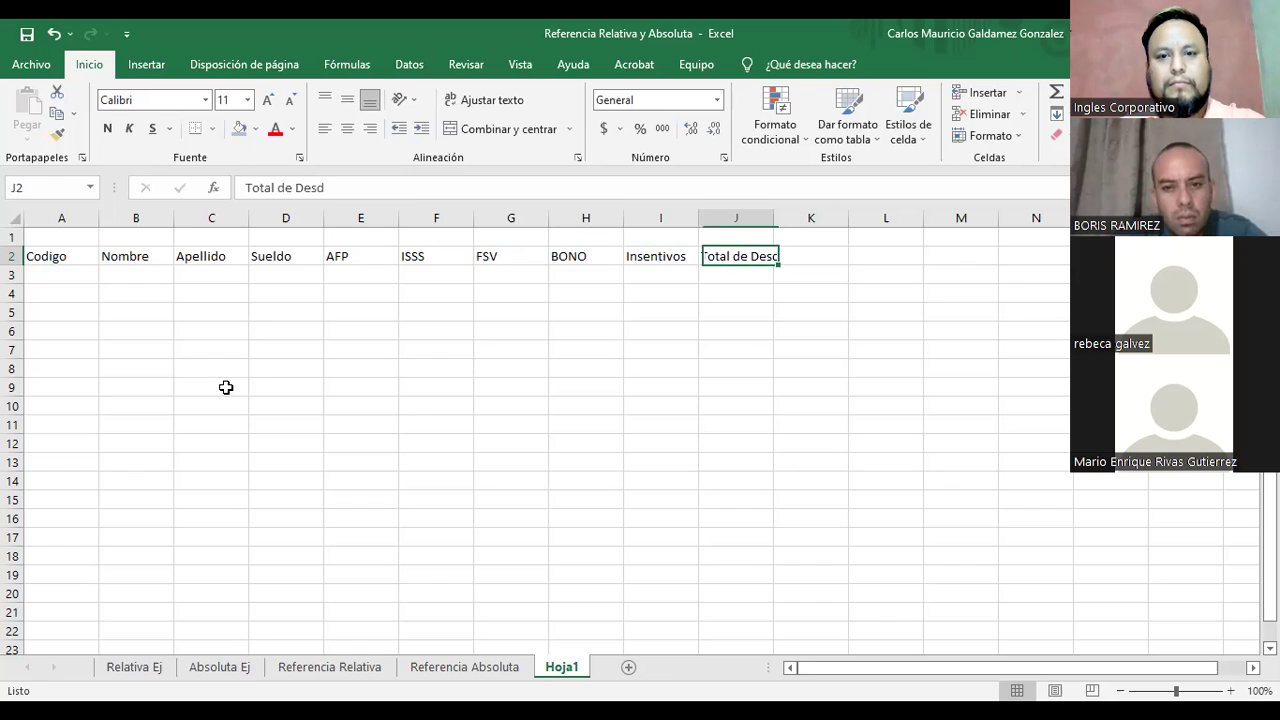
key("F2")
key("BackSpace")
key("Tab")
type("To")
type("tal de ")
type("Pl")
type("+")
key("Tab")
type("Sueldo Neto")
key("Return")
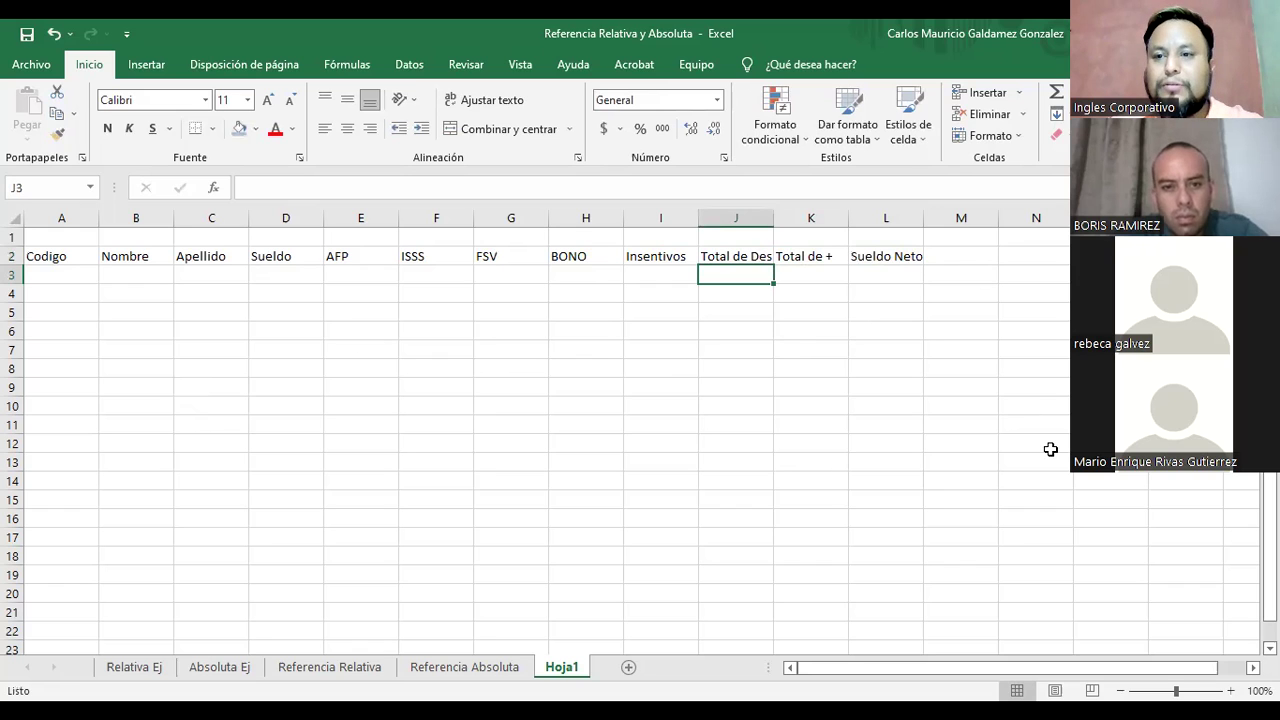
- Autofit column A and enter employee codes 1 through 10 in A3:A12
double_click(96, 221)
left_click(46, 280)
type("1")
key("Return")
type("2 3 4 5 6 7 8 9")
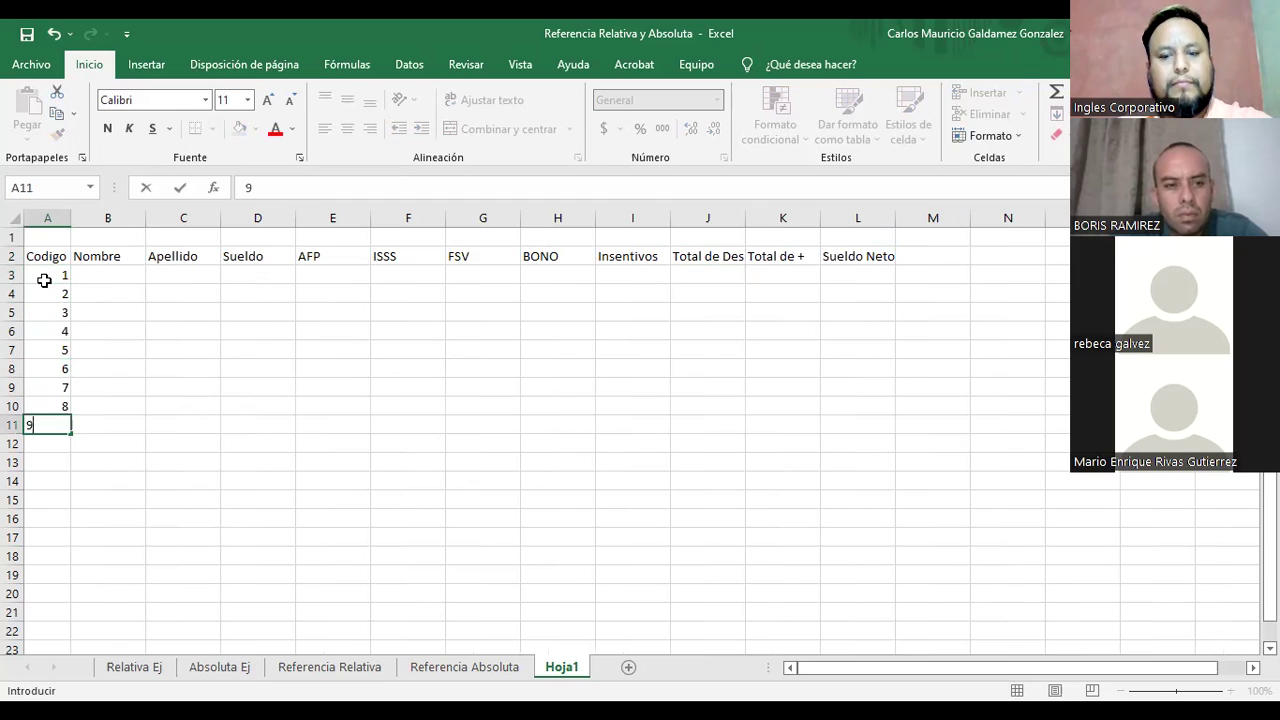
key("Return")
type("10")
key("Return")
- Enter the first five employees' first names in B3:B7
left_click(82, 275)
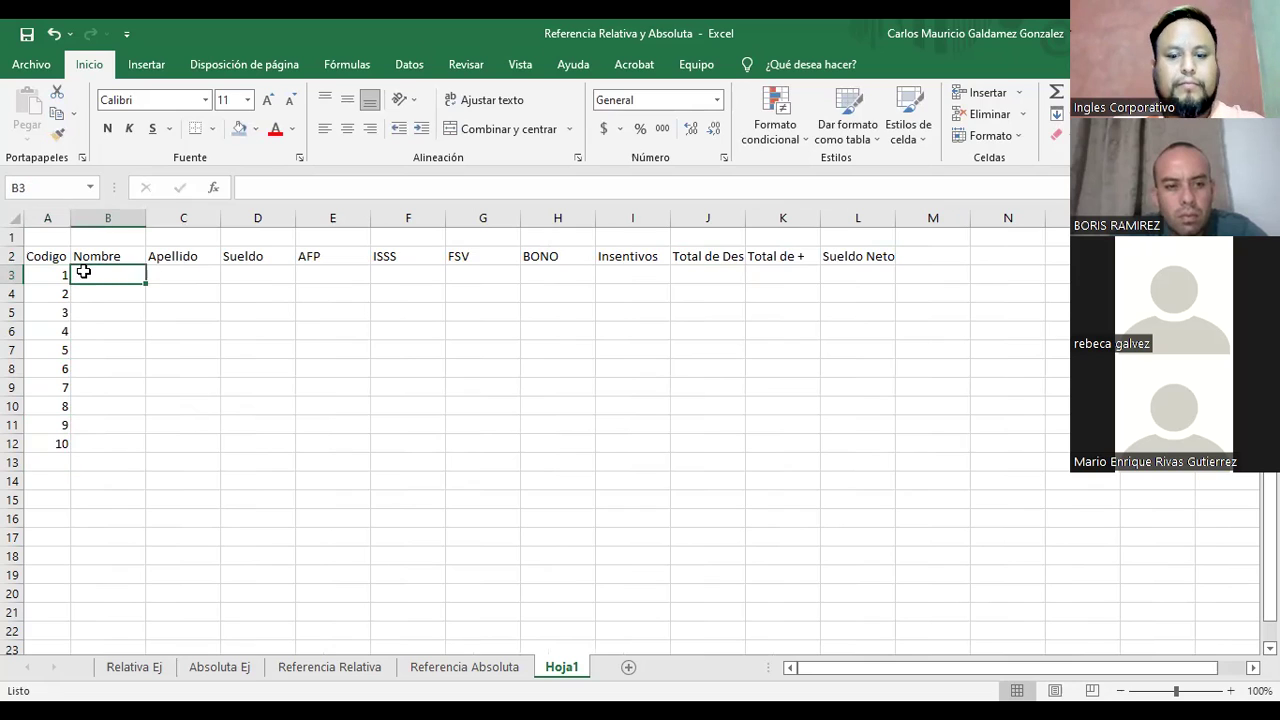
key("Return")
key("Return")
key("Return")
key("Return")
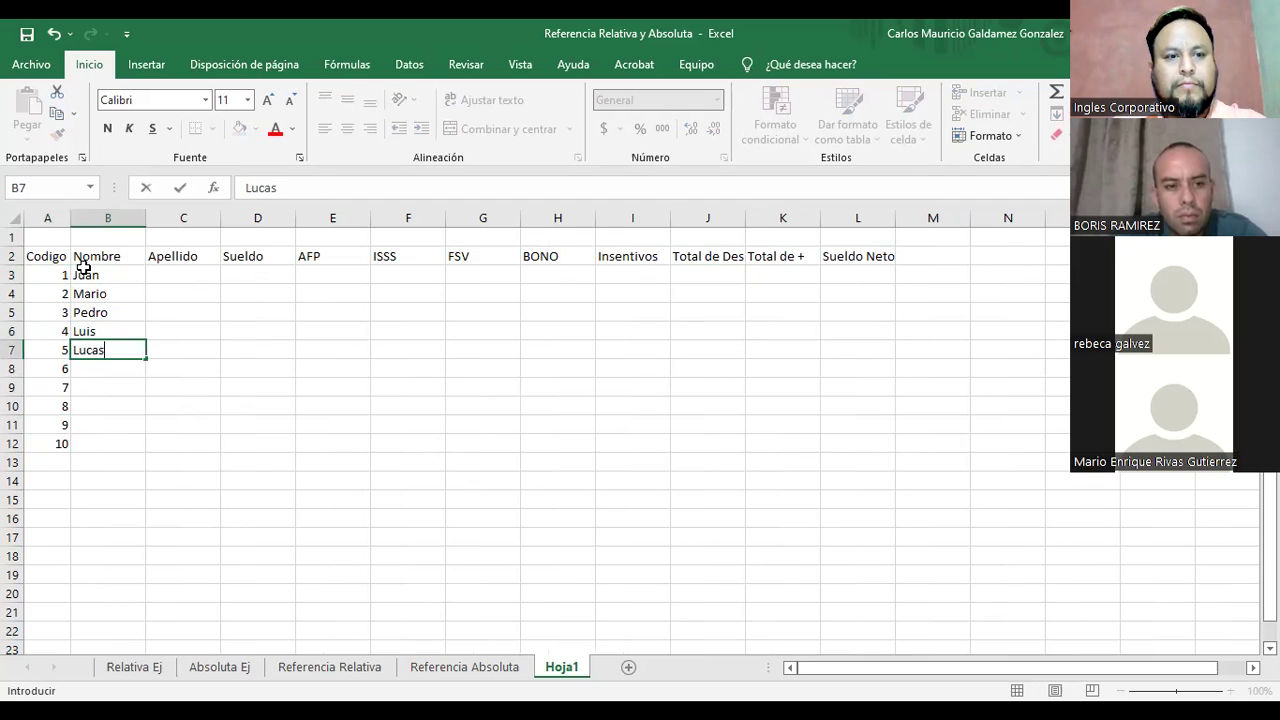
key("Return")
- Enter the remaining five first names in B8:B12 and autofit column B
type("Mario")
key("BackSpace")
type("a")
key("Return")
key("Return")
key("Return")
key("Return")
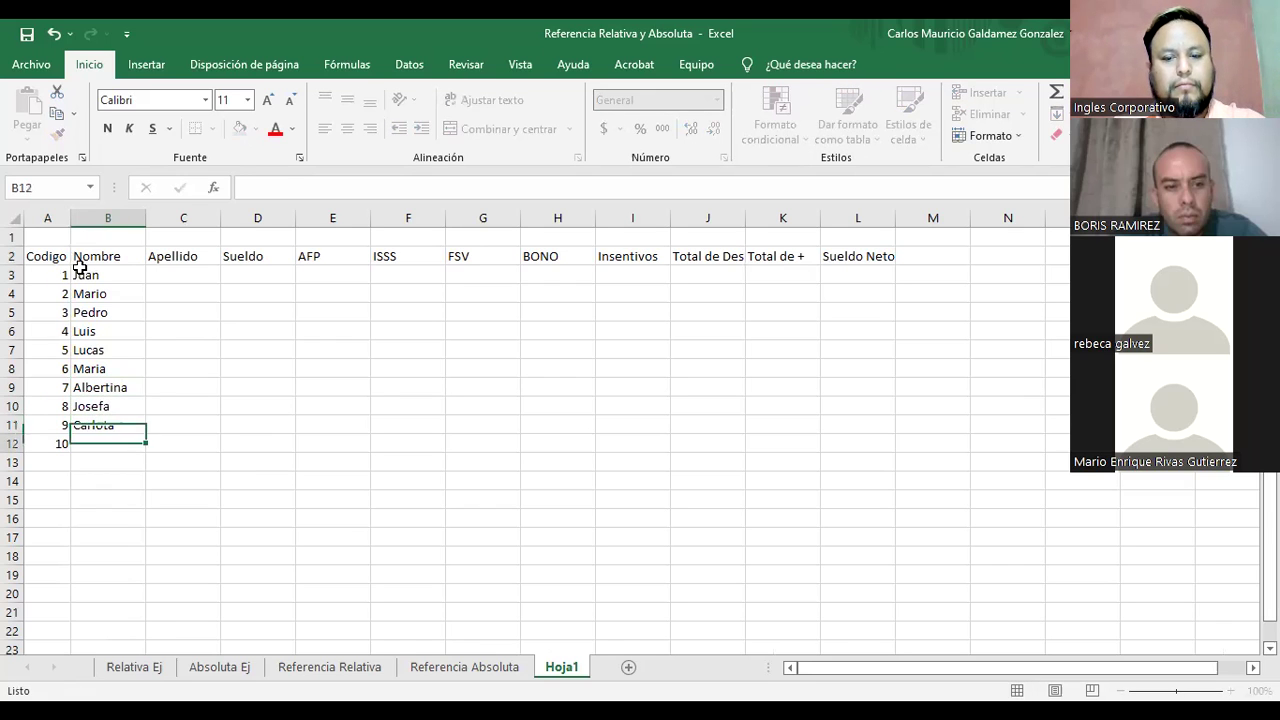
type("L")
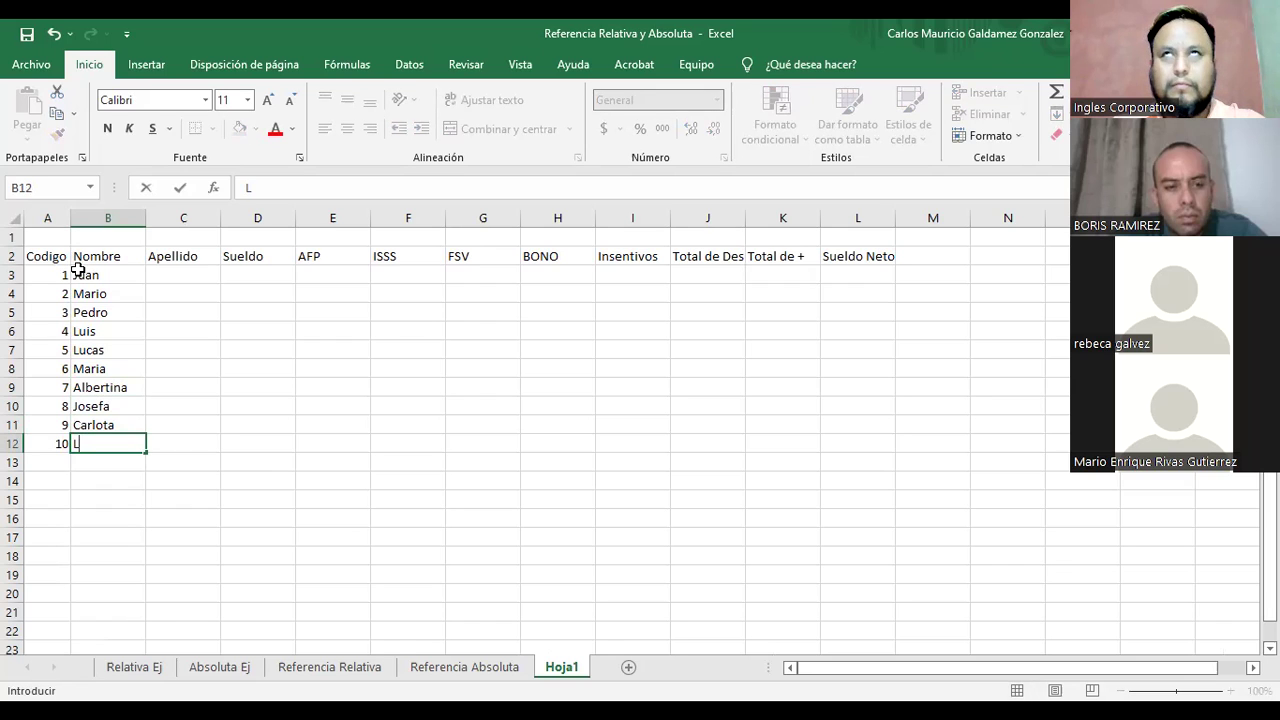
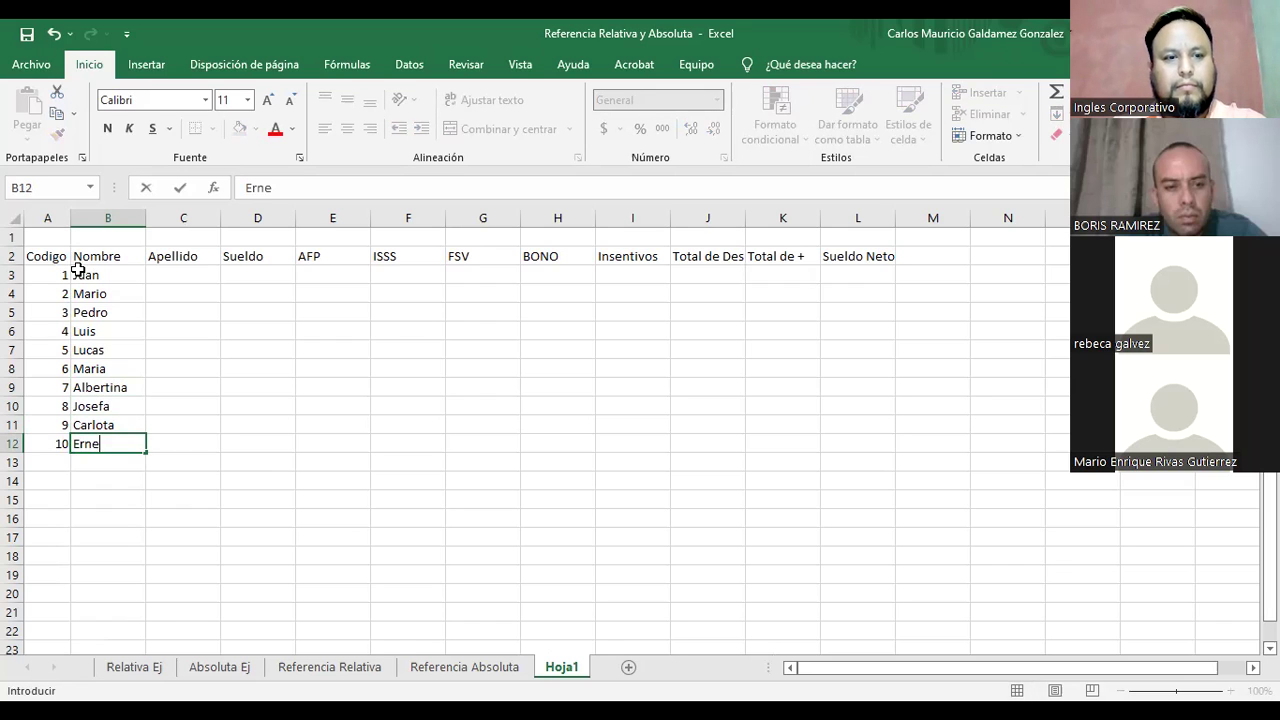
left_click(165, 275)
double_click(146, 218)
- Enter surnames for the first five employees in C3:C7
type("M")
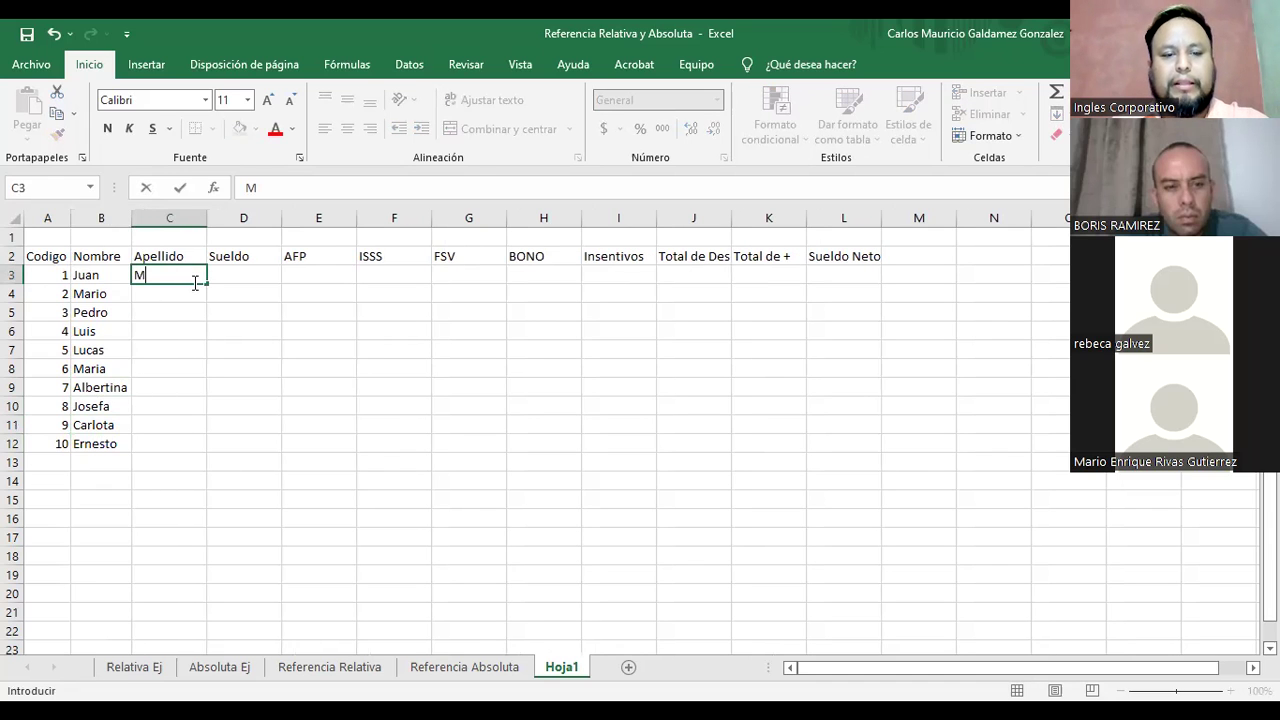
key("BackSpace")
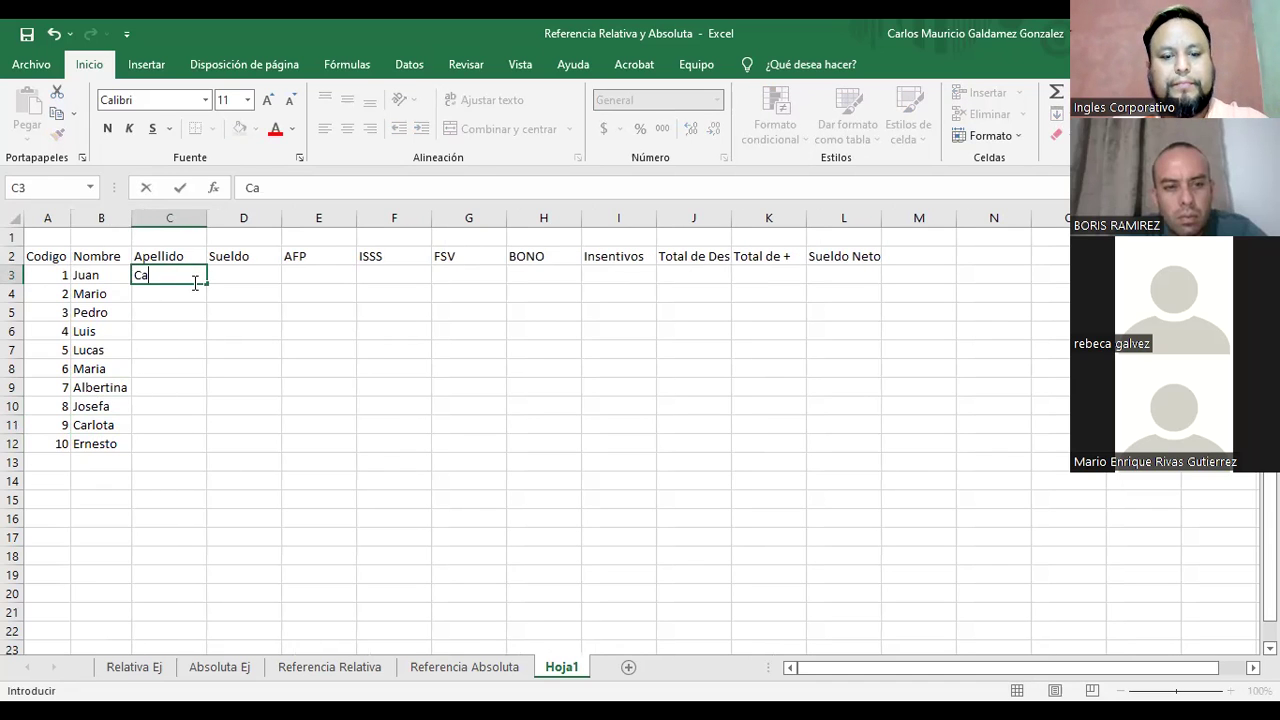
key("Return")
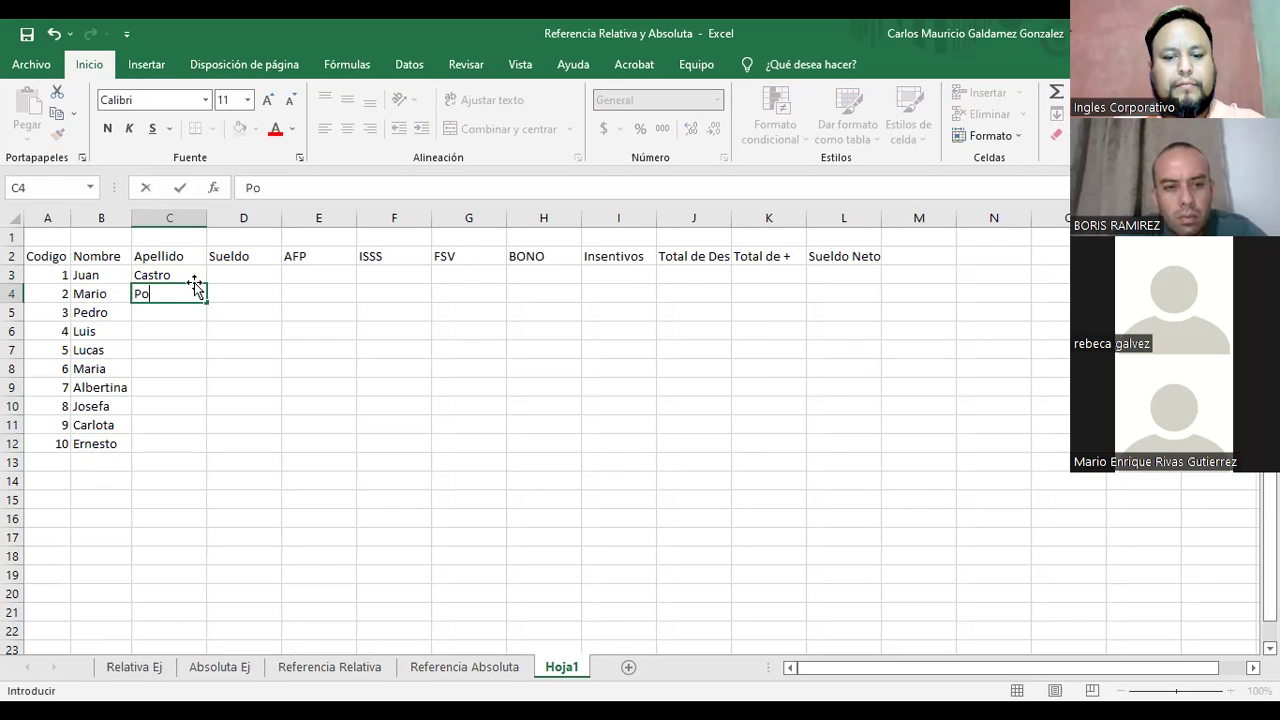
key("Return")
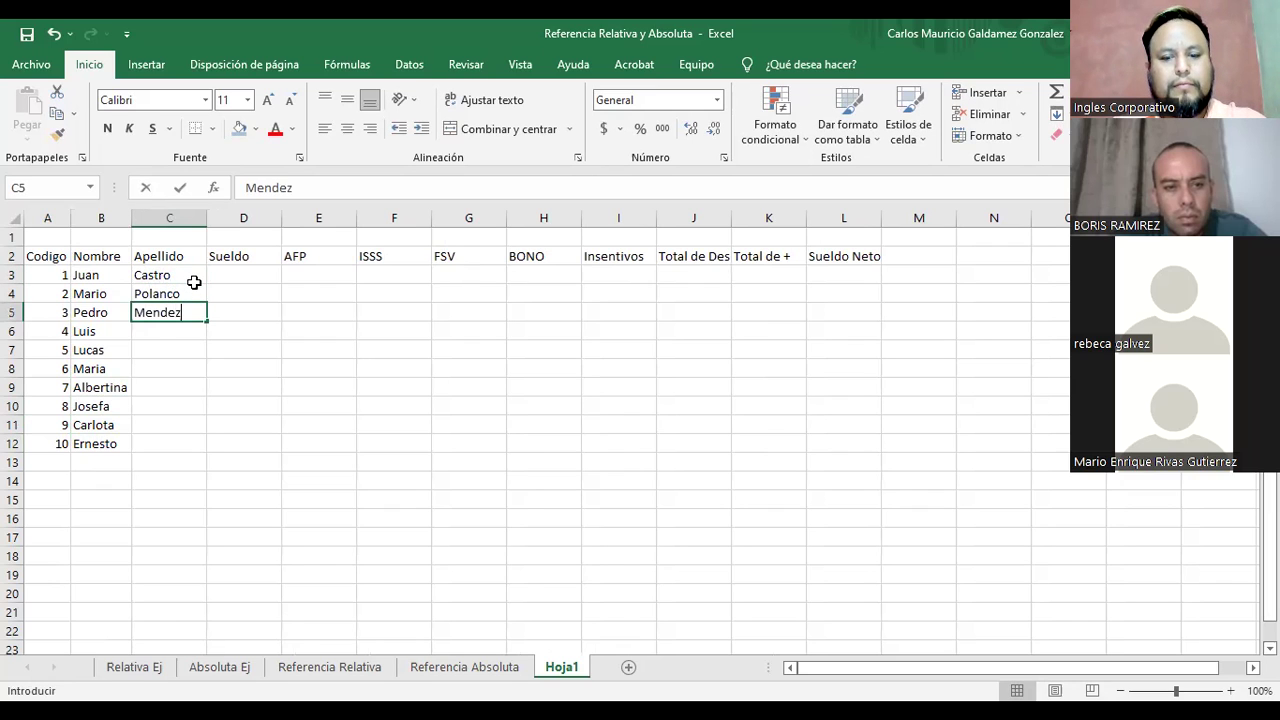
key("Return")
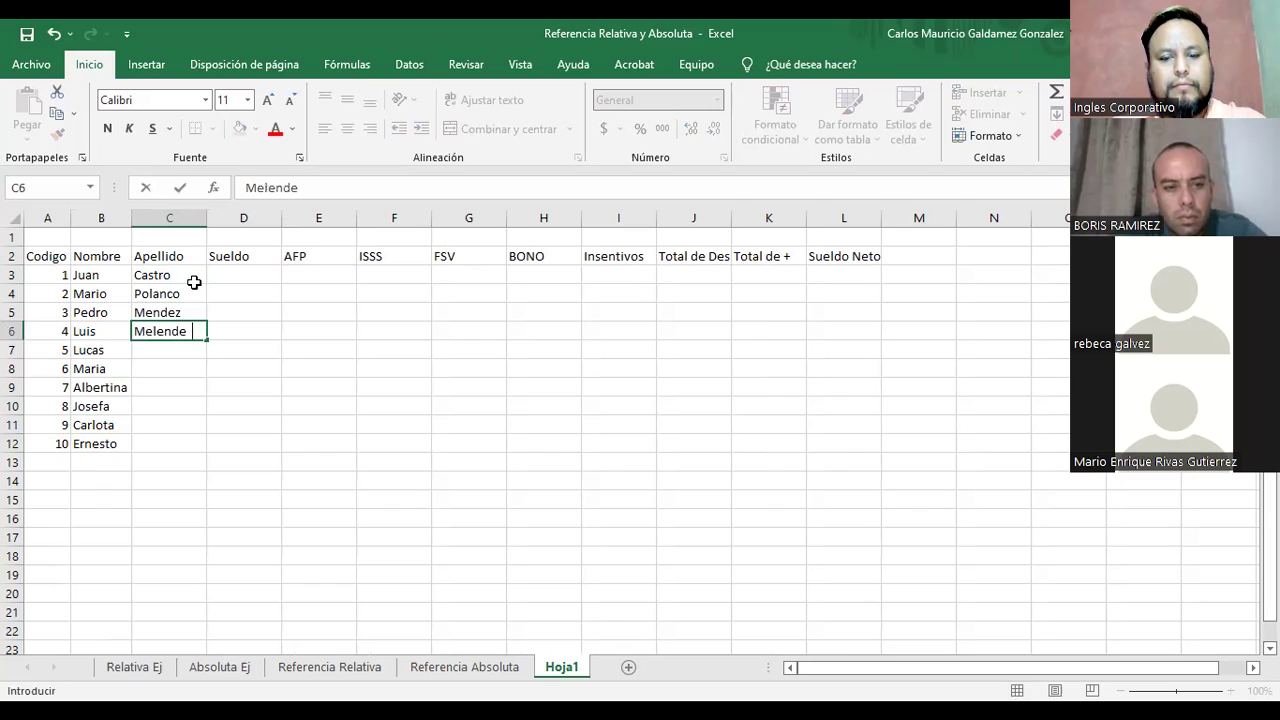
key("Return")
key("Return")
- Enter surnames for the last five employees in C8:C12
key("Return")
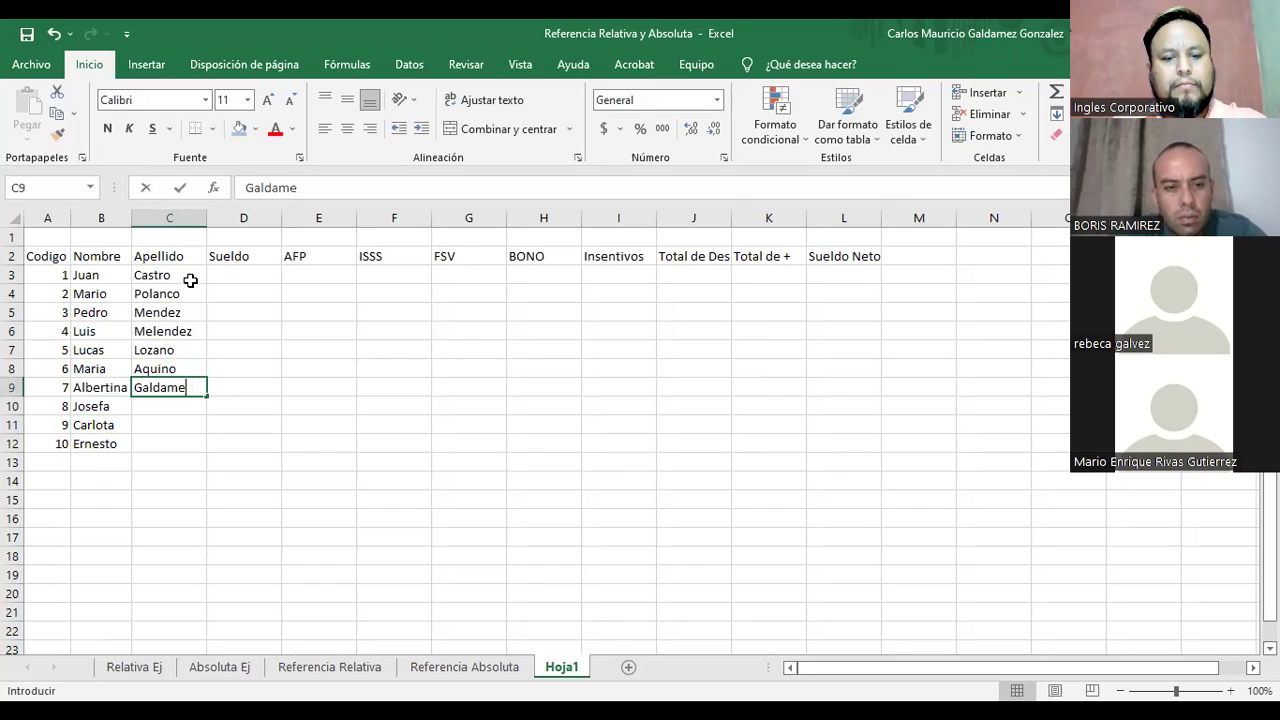
key("Return")
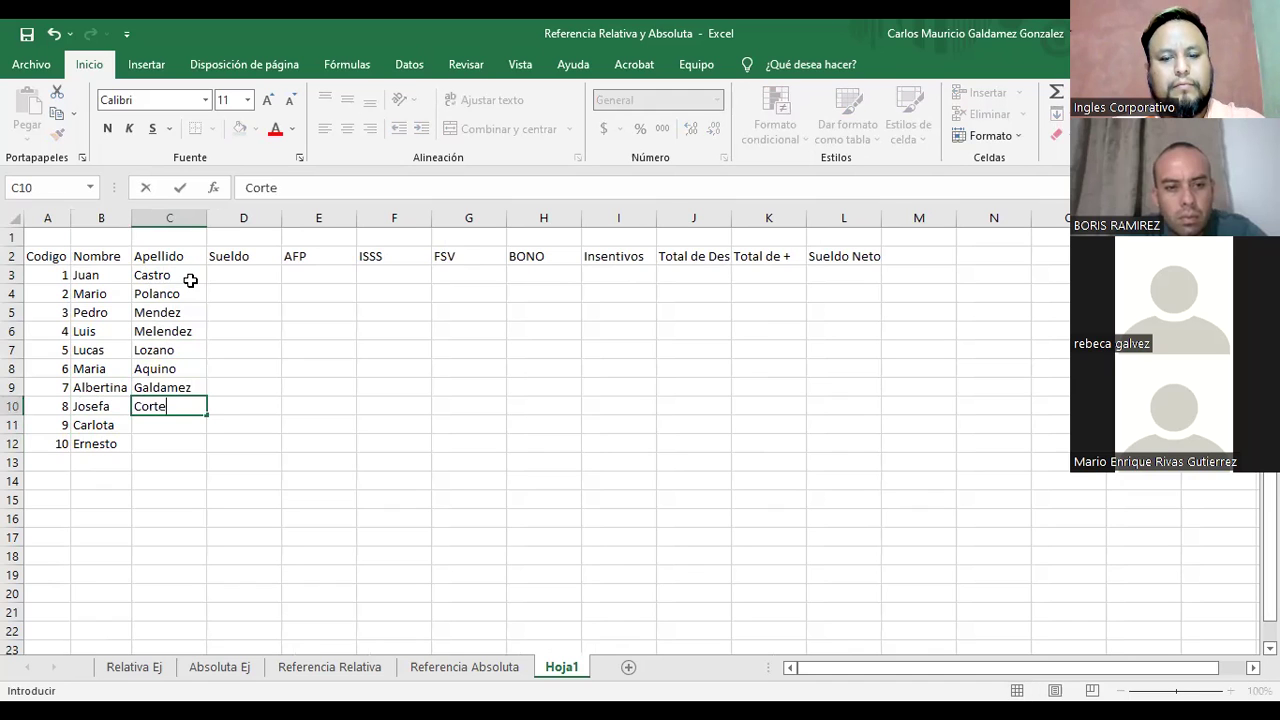
key("Return")
key("Return")
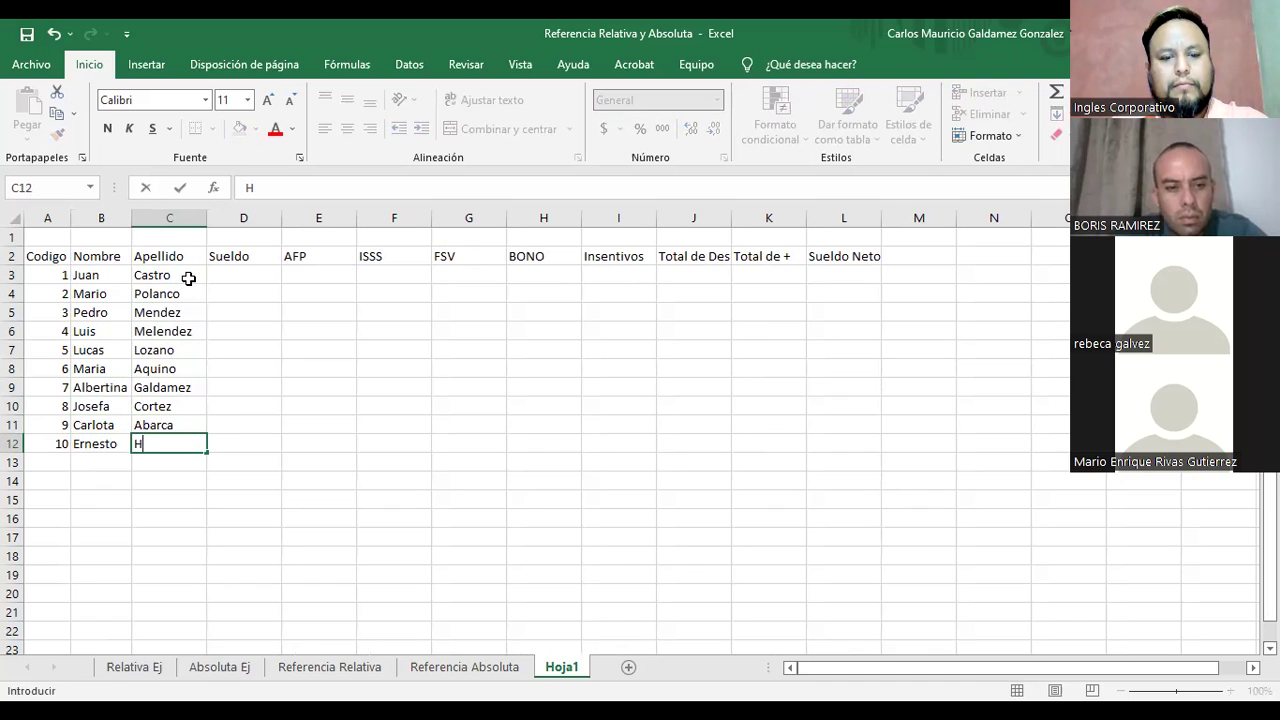
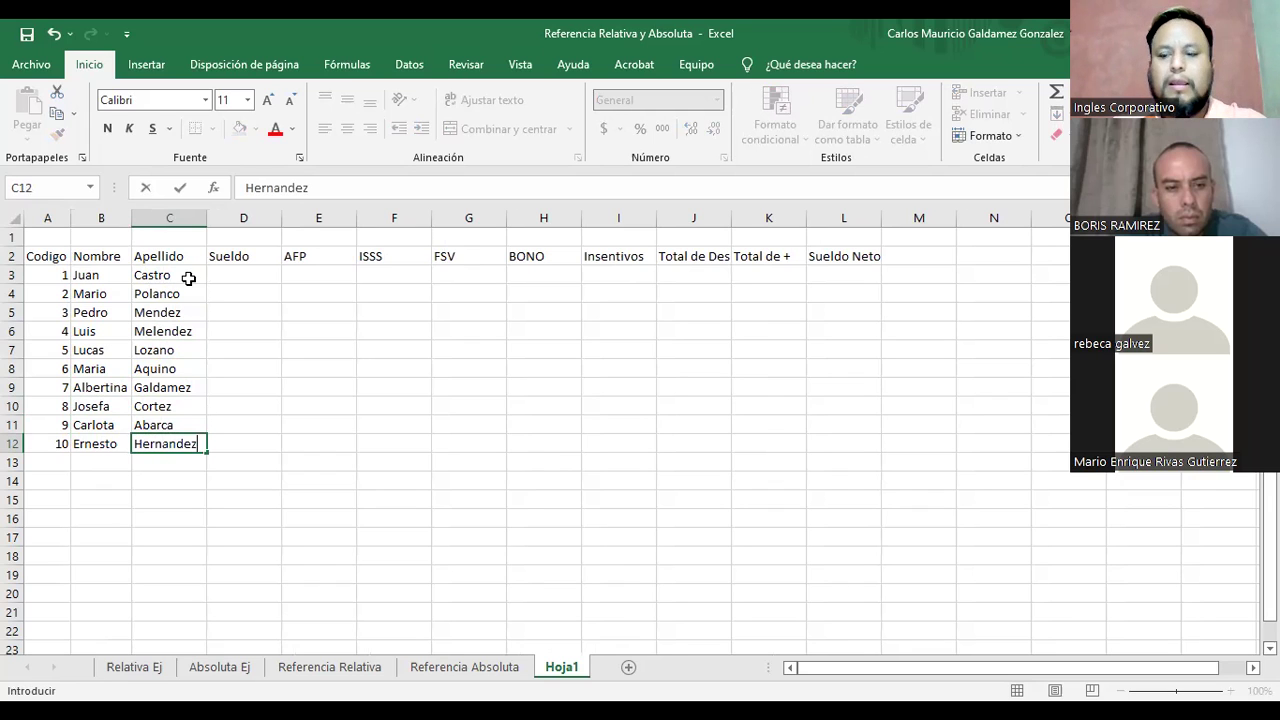
key("Return")
left_click(228, 279)
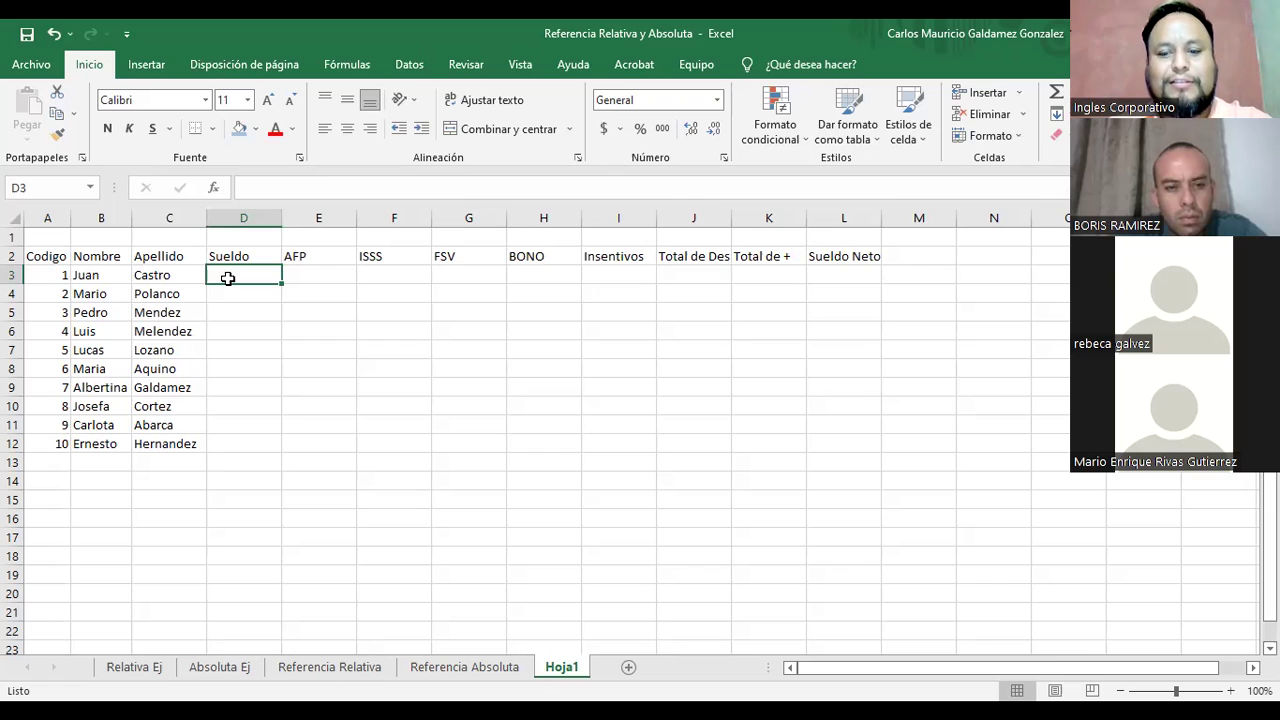
- Enter the first five salaries in D3:D7: 650, 760, 567, 678.77 and 657.66
type("45")
key("BackSpace")
key("BackSpace")
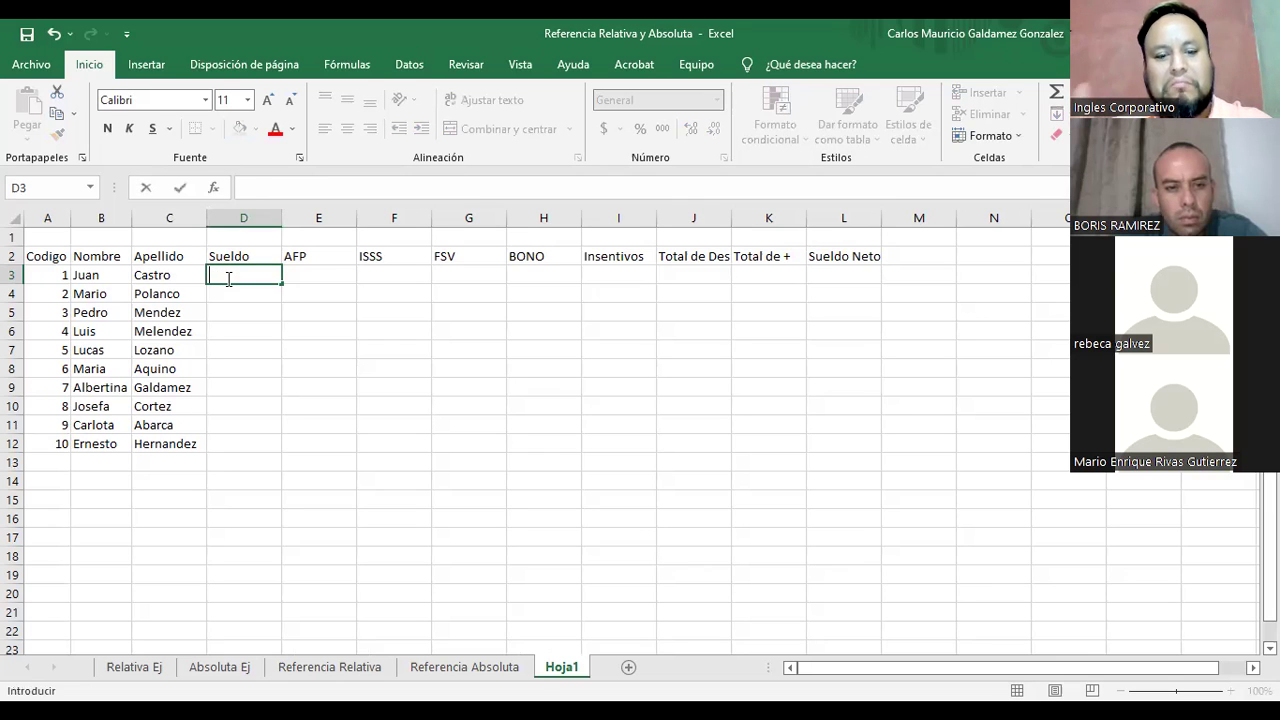
type("650")
key("Return")
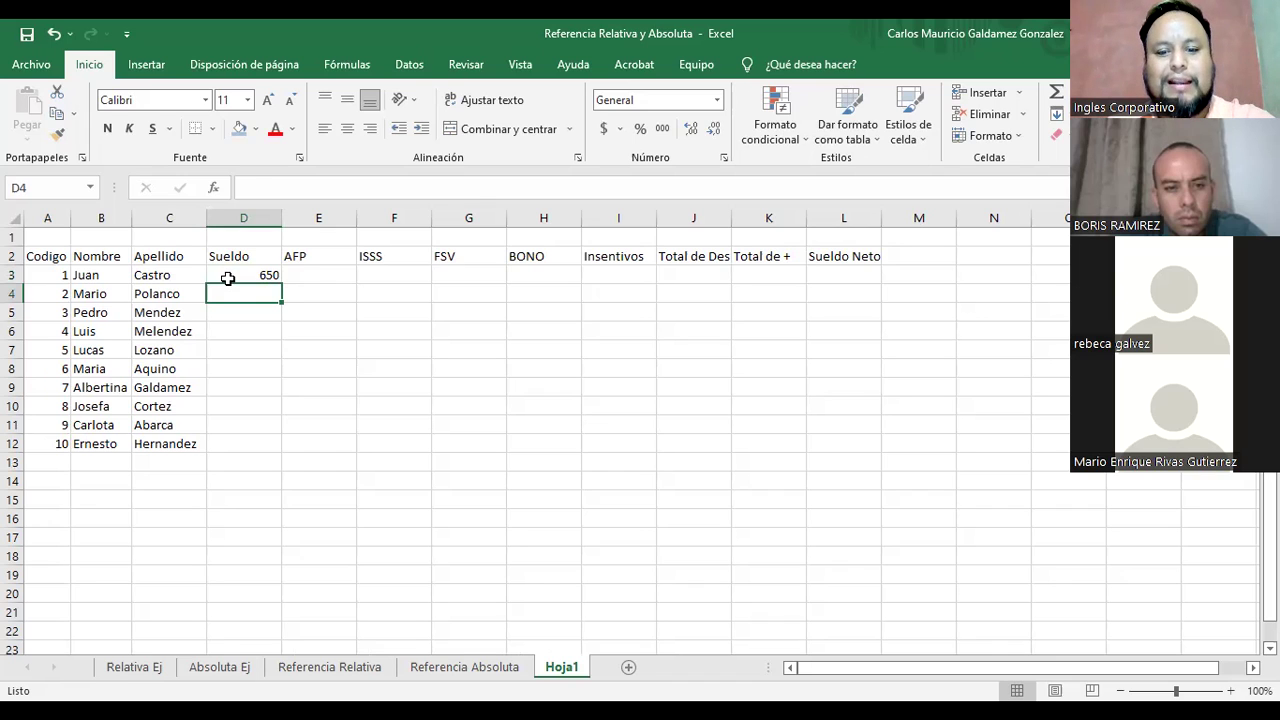
type("760")
key("Return")
type("567")
key("Return")
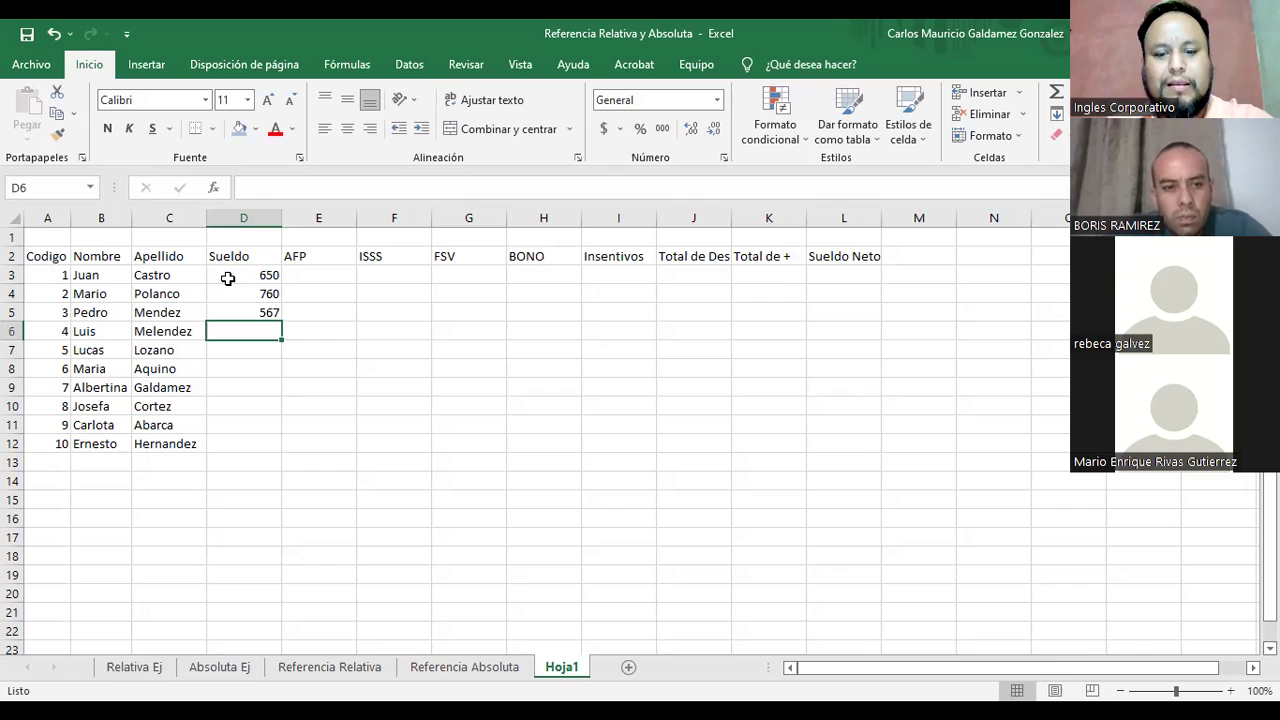
type("678.77")
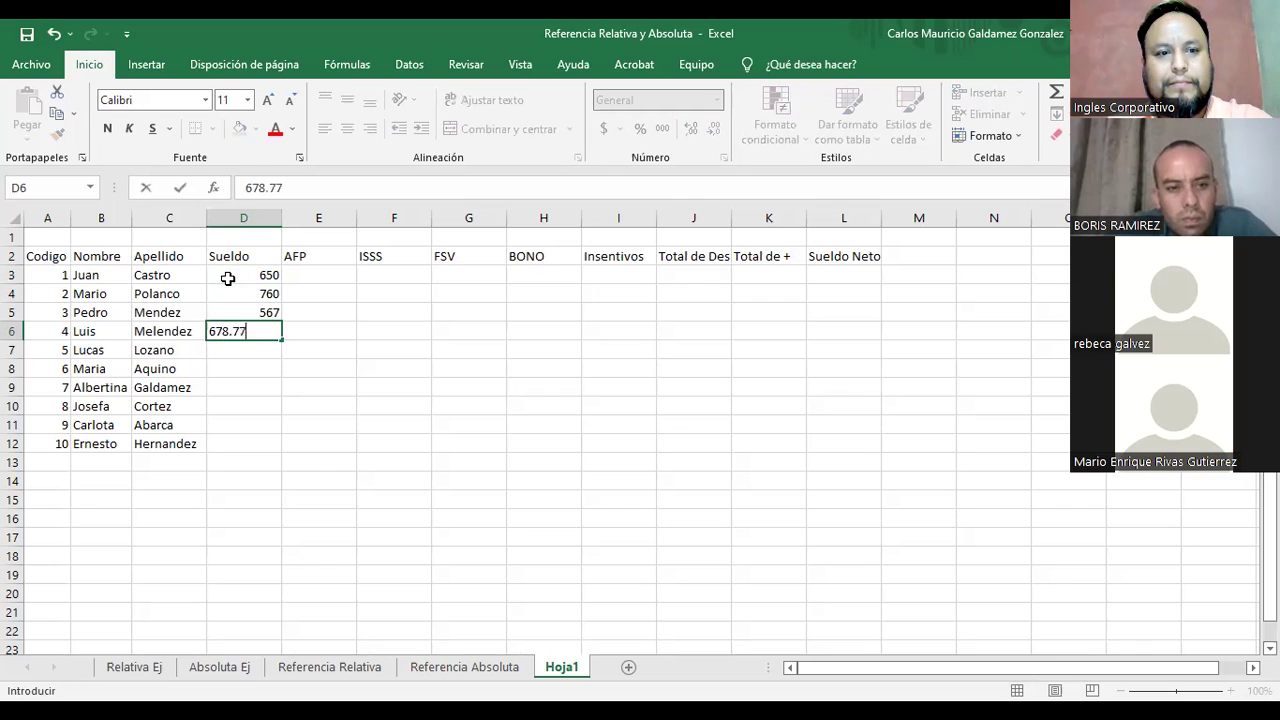
key("Return")
type("657.66")
key("Return")
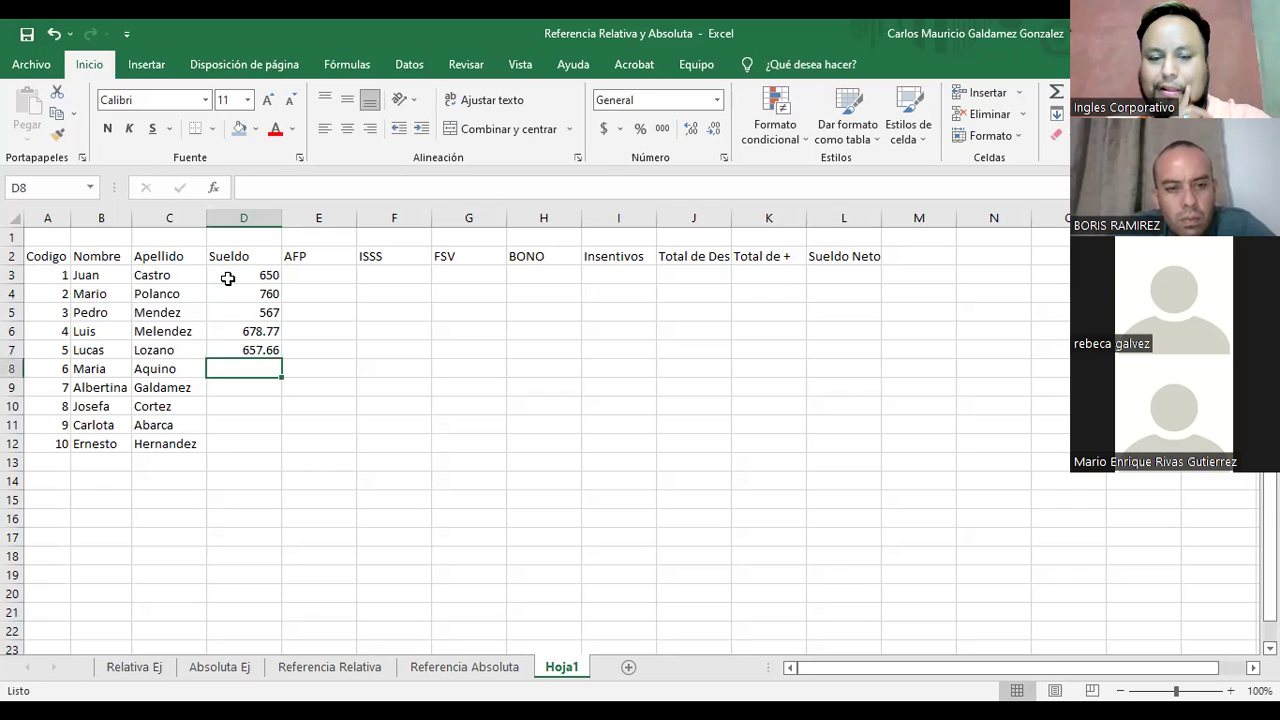
- Enter the remaining salaries in D8:D12: 566.778, 678, 456.55, 478 and 677.03
type("56")
type("6.77")
type("8")
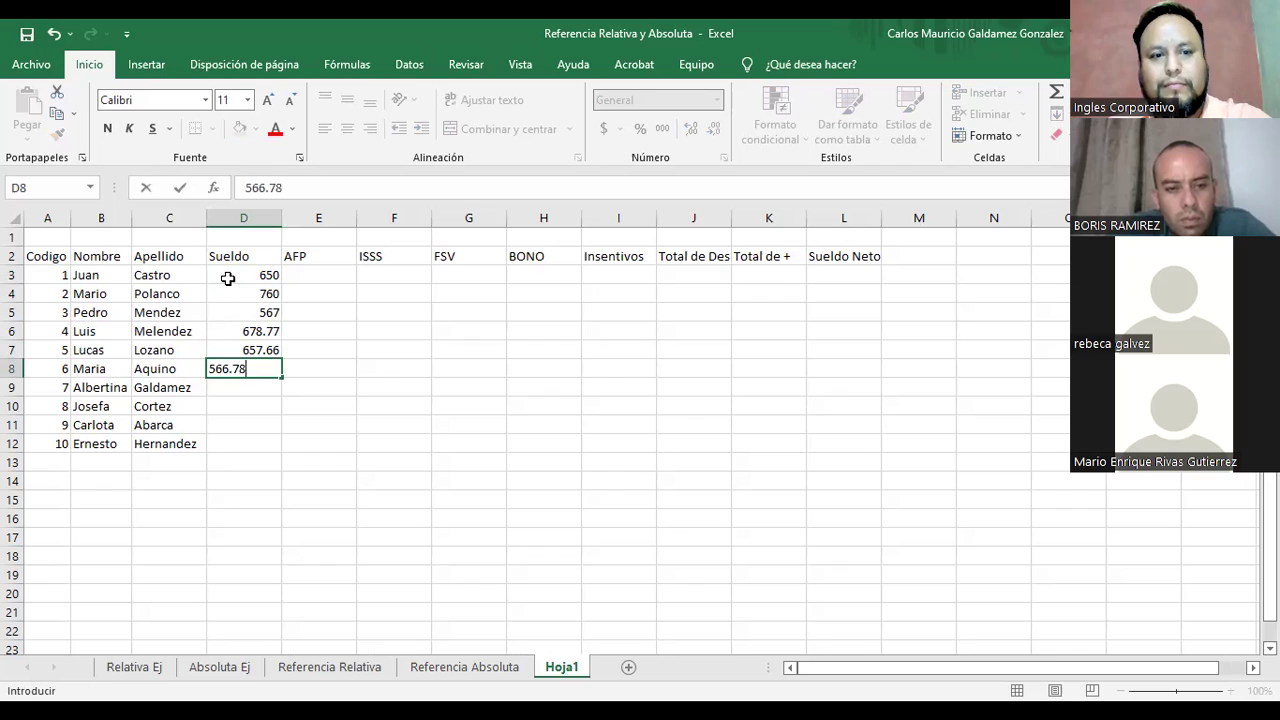
key("Return")
type("678.77")
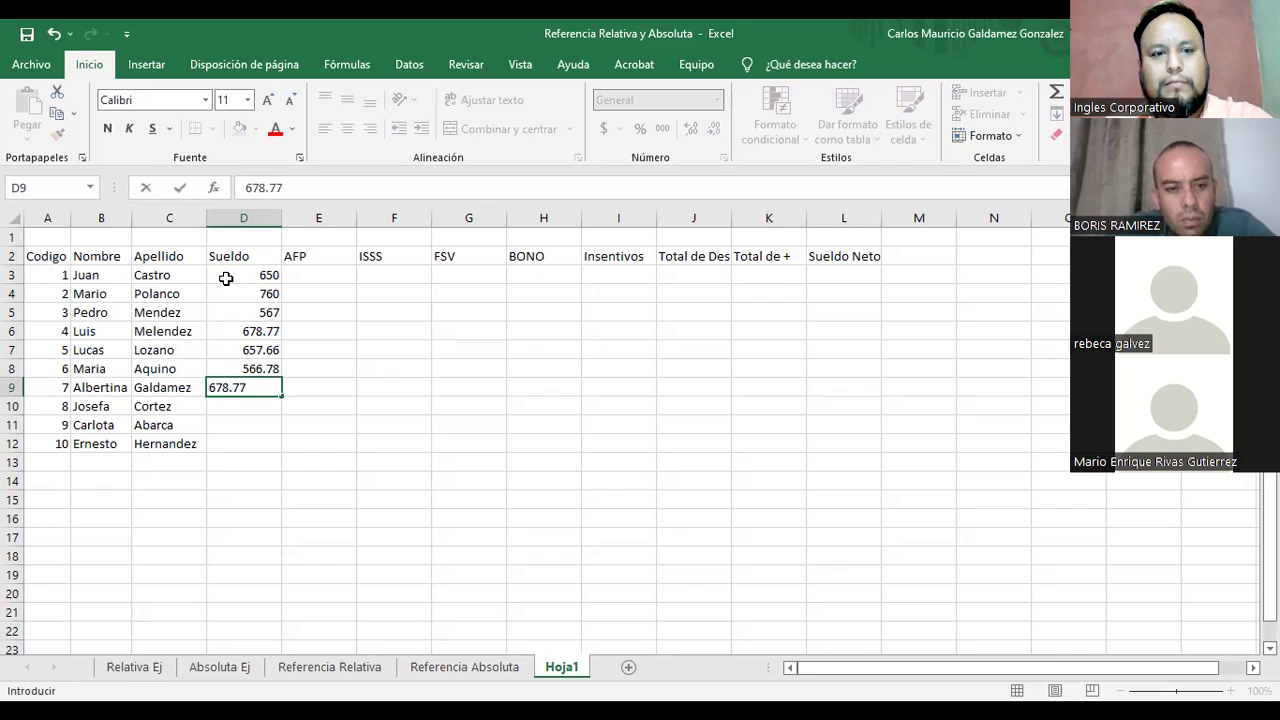
key("Return")
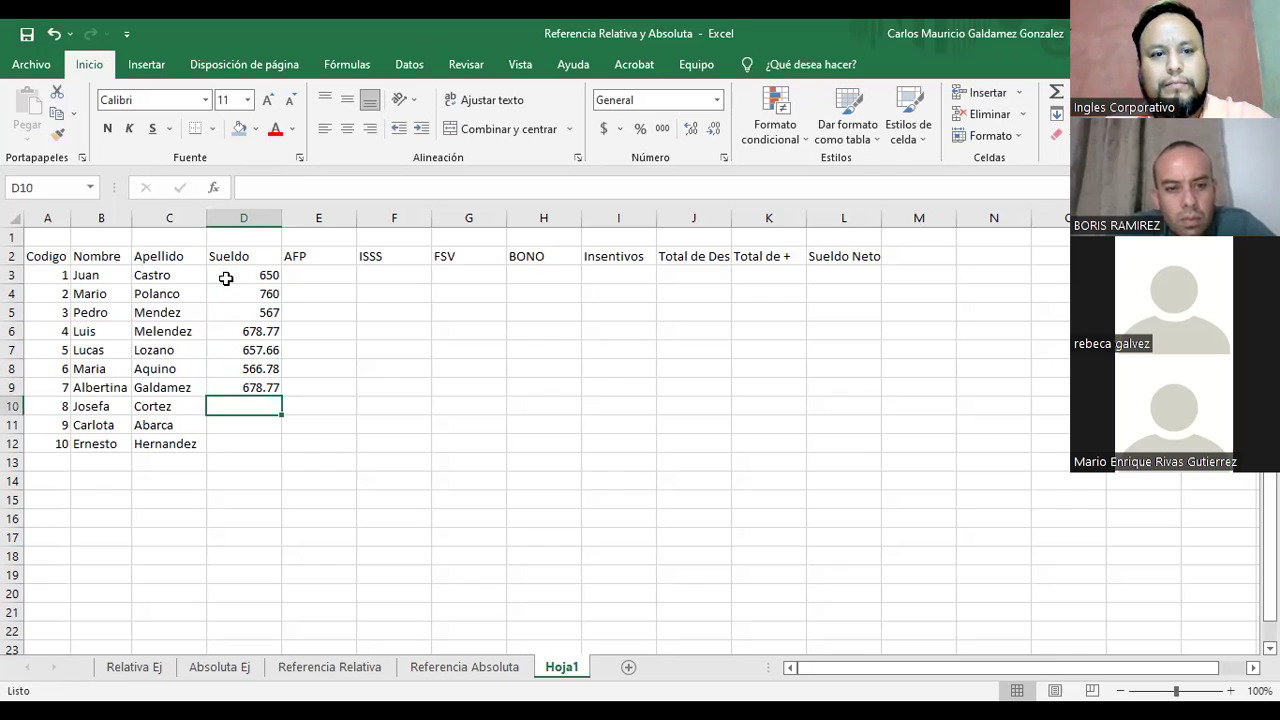
type("456.55")
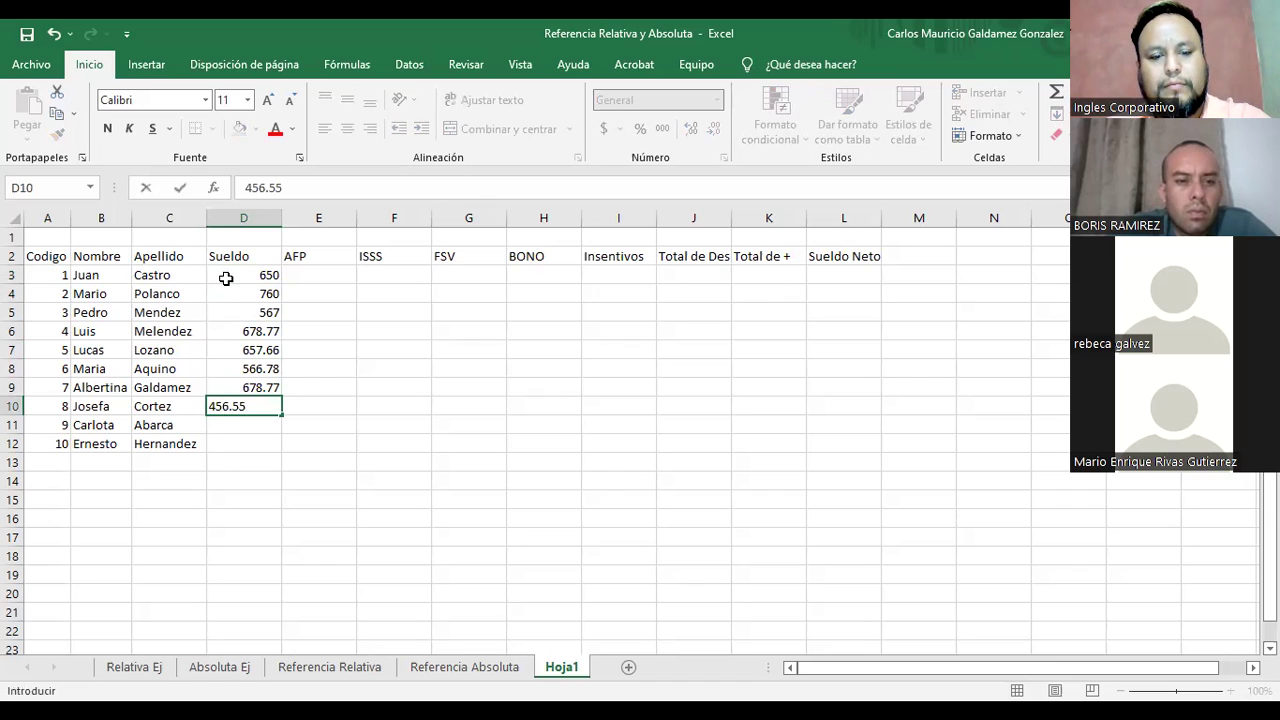
key("Return")
type("4")
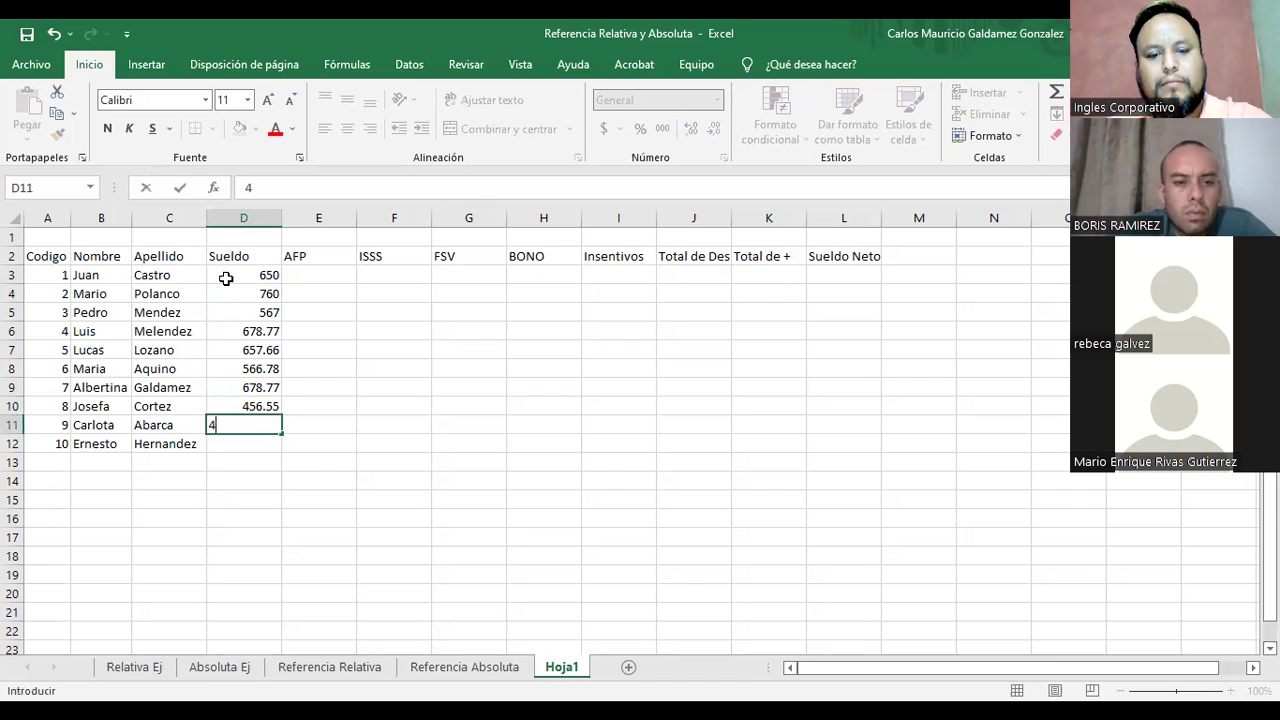
type("78.98")
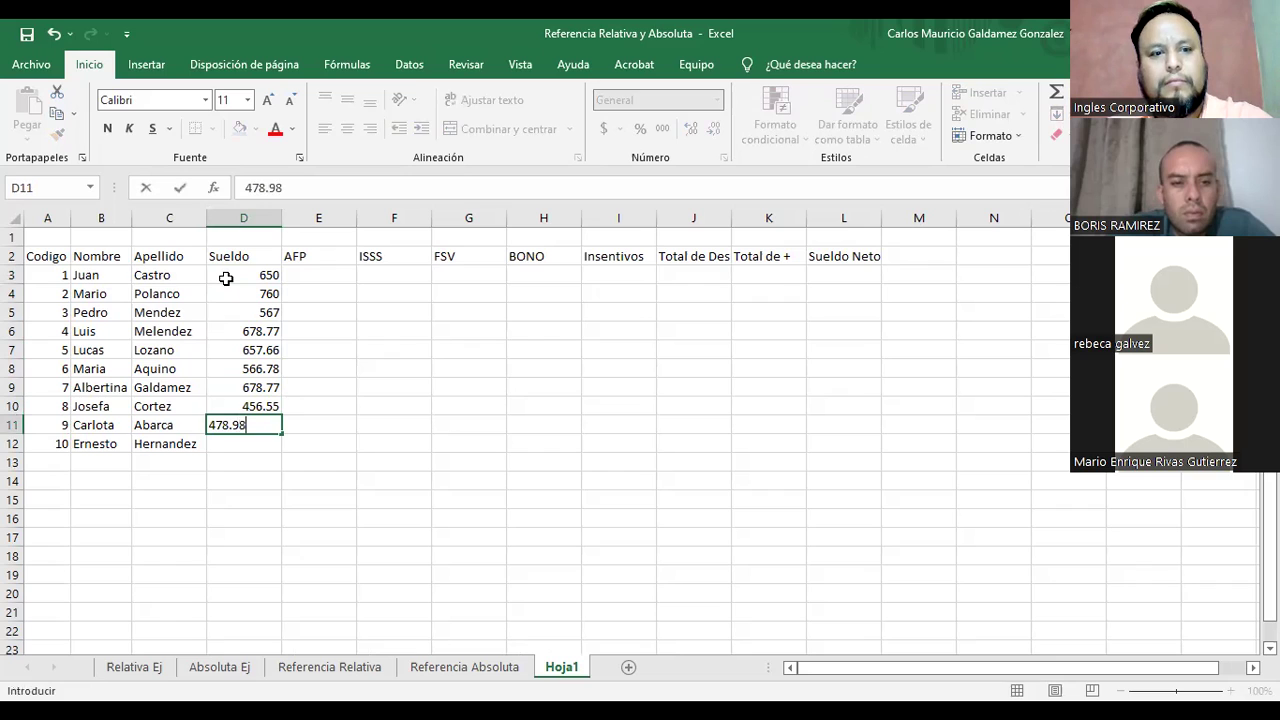
key("Return")
type("6")
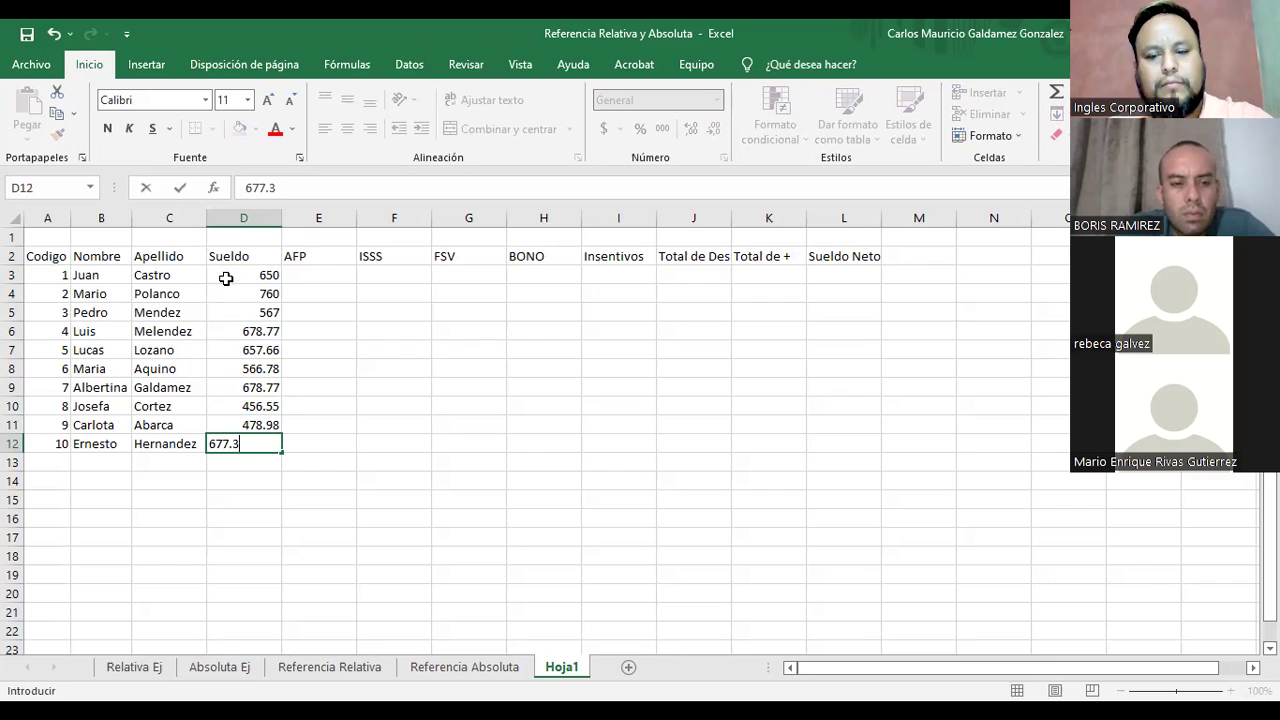
type("77.03")
key("Return")
- Format the salaries in D3:D12 to show two decimal places
left_click_drag(226, 277, 224, 447)
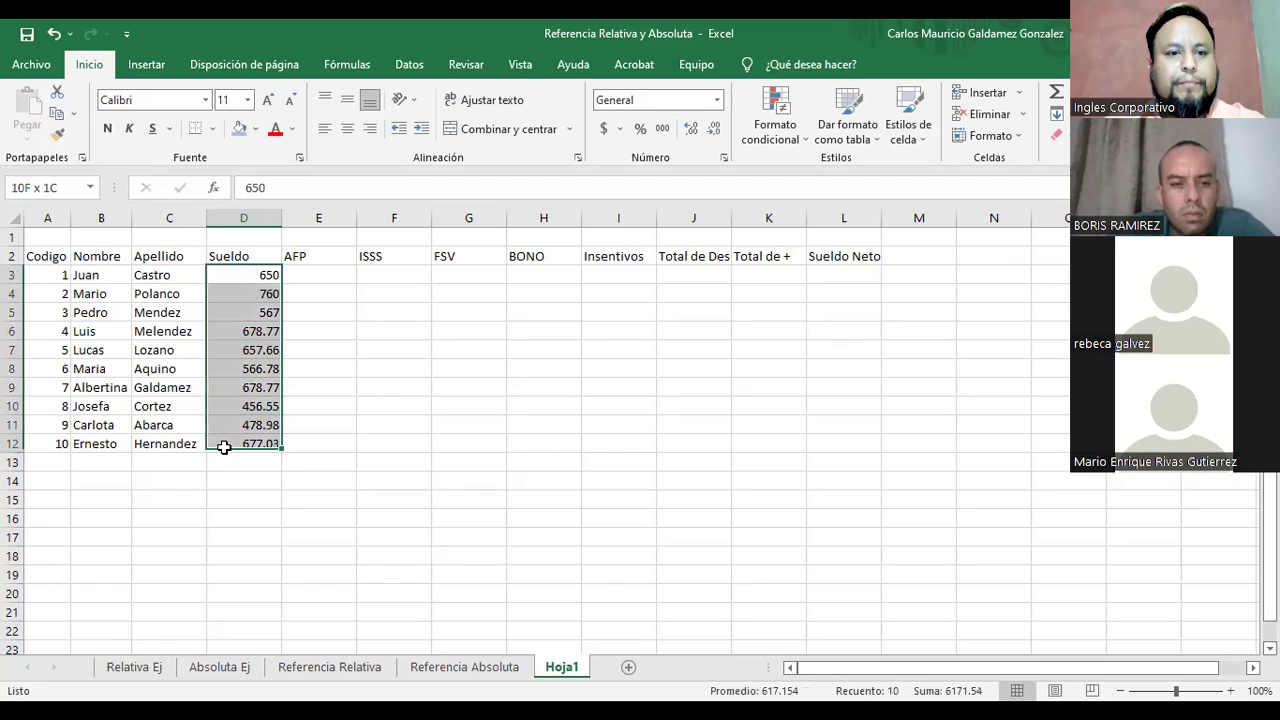
left_click(690, 129)
left_click(712, 130)
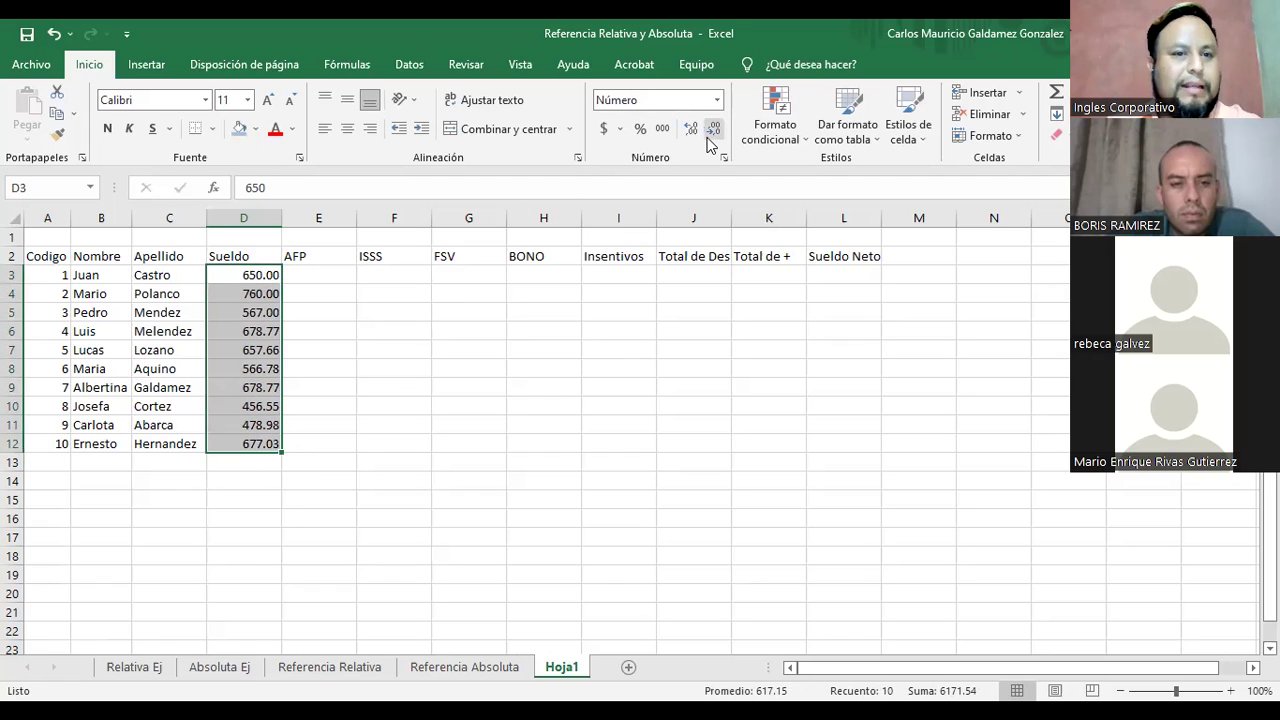
- Title the values block 'TABLA DE VALORES' in E15 and start a label below it
left_click(301, 494)
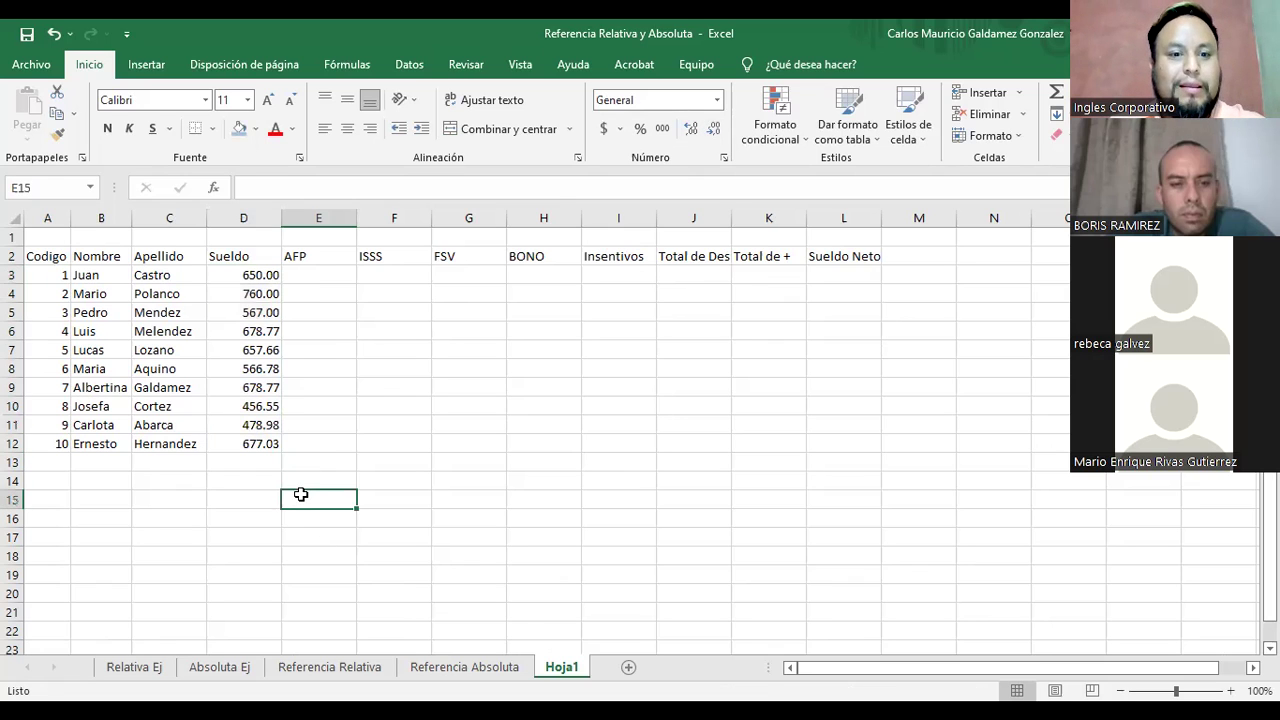
type("TABLA DE VALORES")
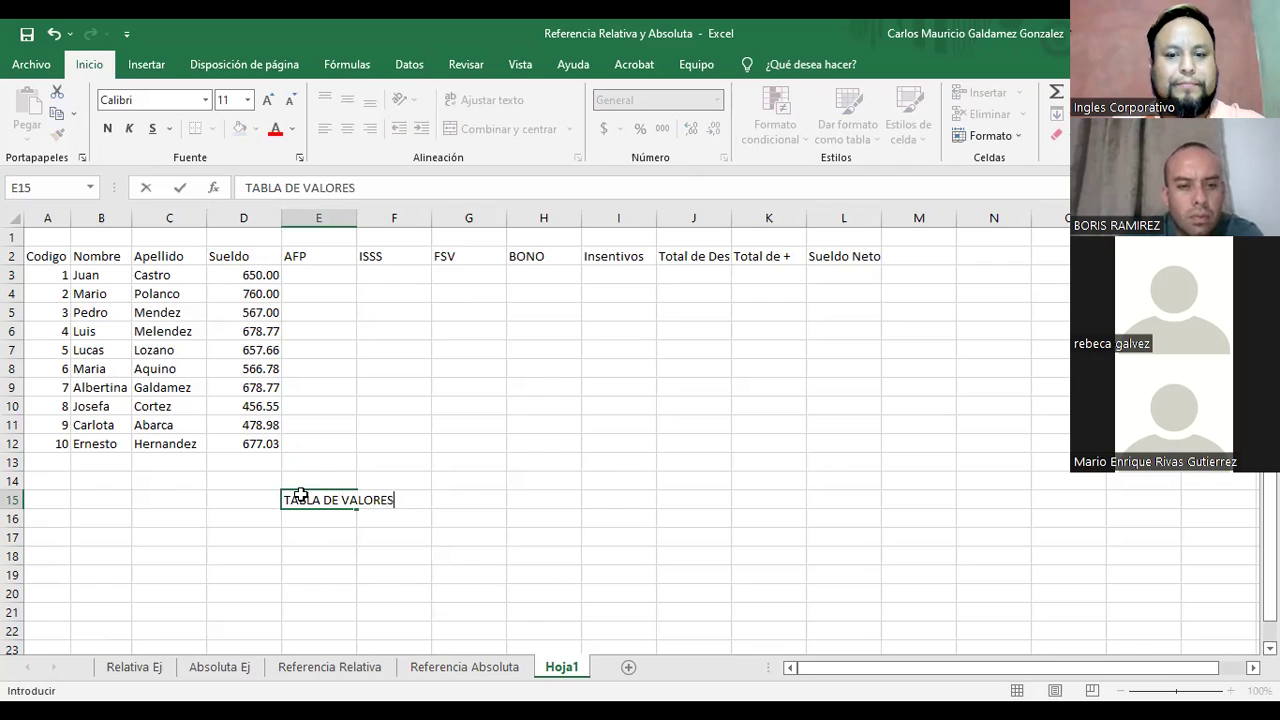
key("Return")
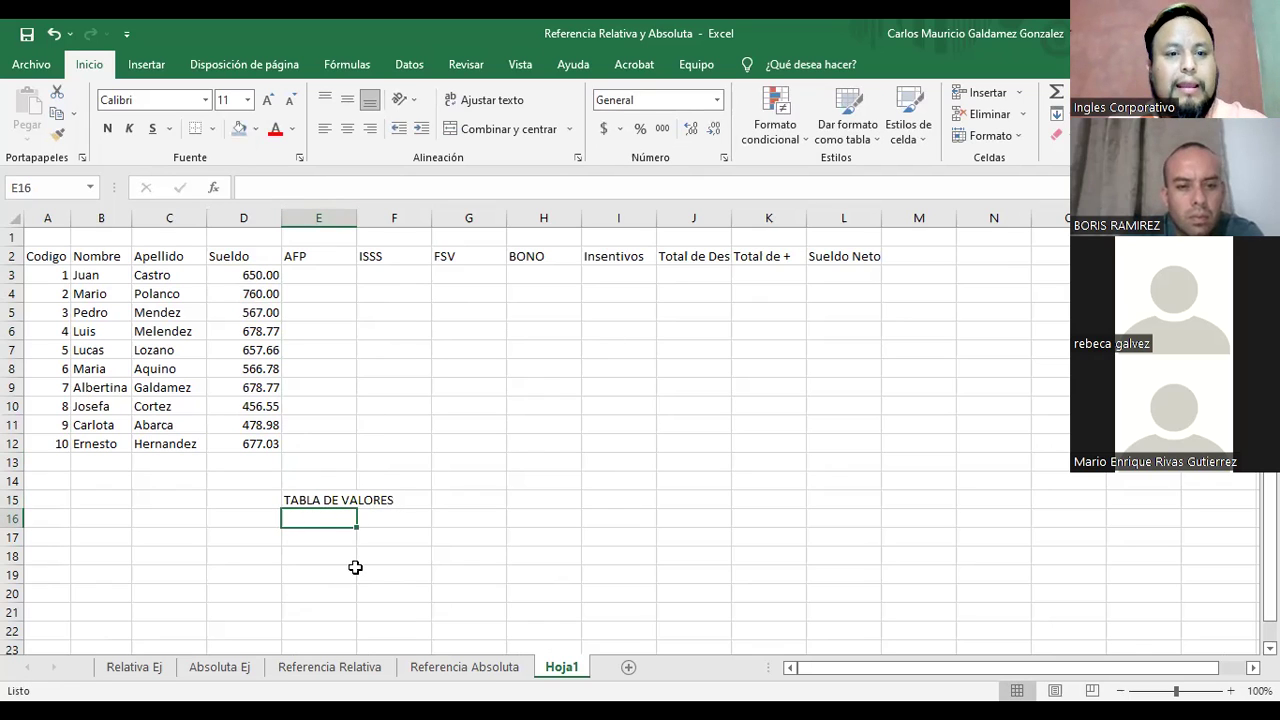
type("AFP")
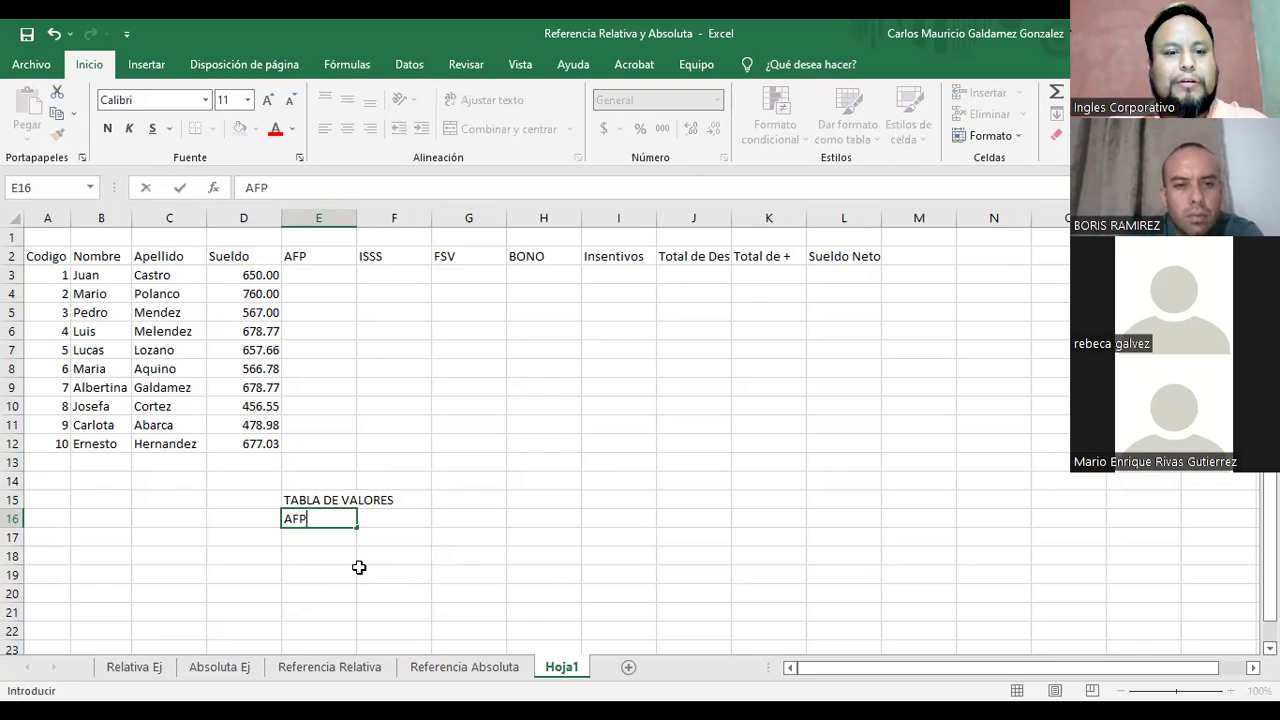
key("Tab")
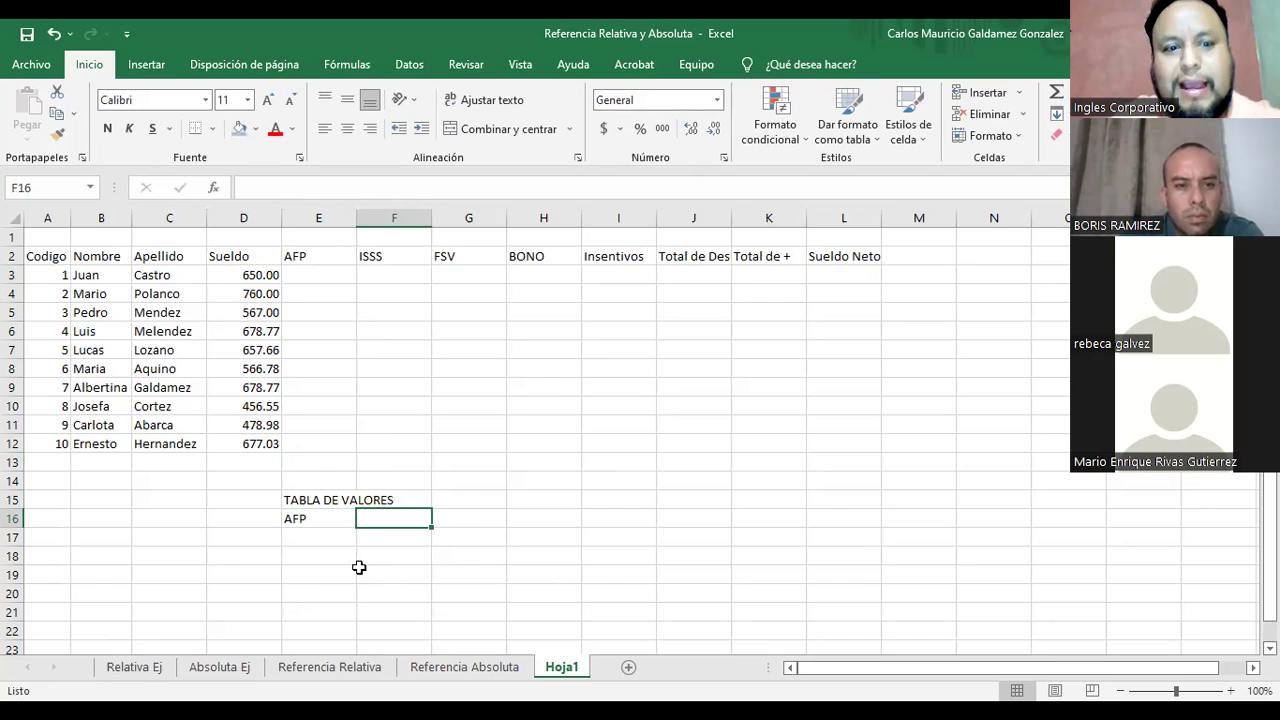
- Rename the column headers in E2 and F2 to ISS and AFP
left_click(334, 240)
left_click(334, 253)
type("ISS")
key("Tab")
type("AFP")
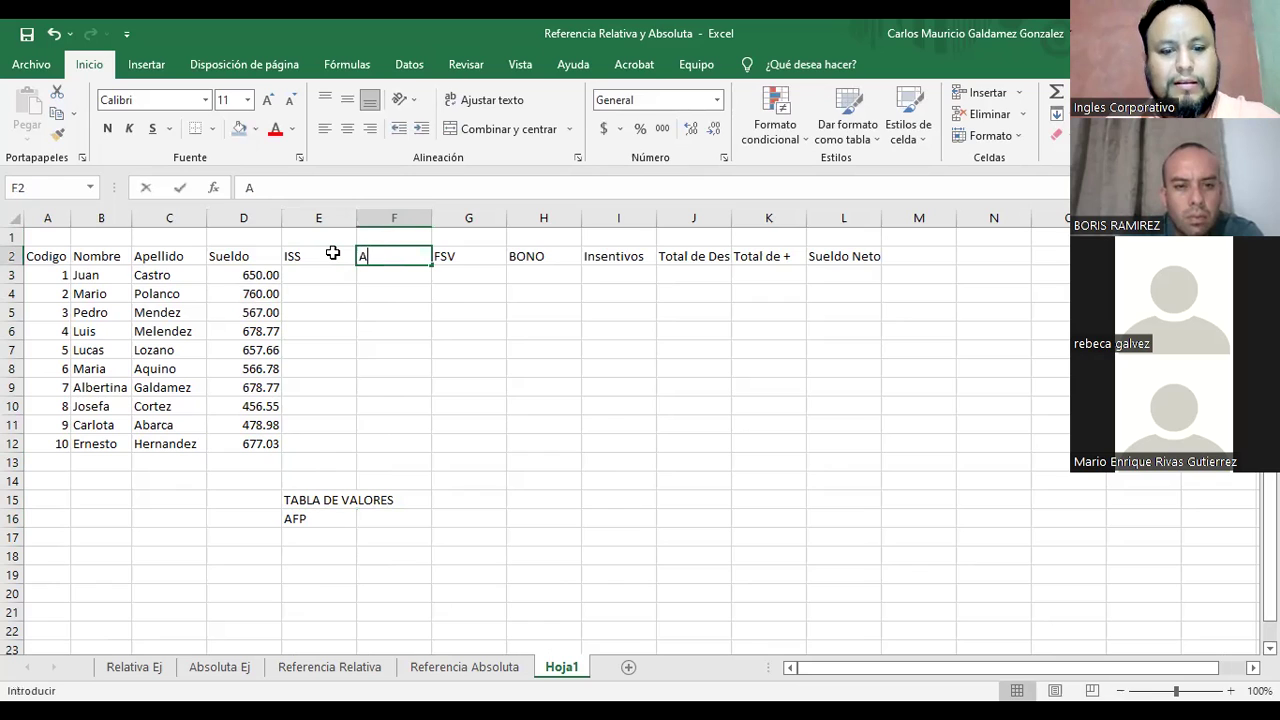
left_click(298, 514)
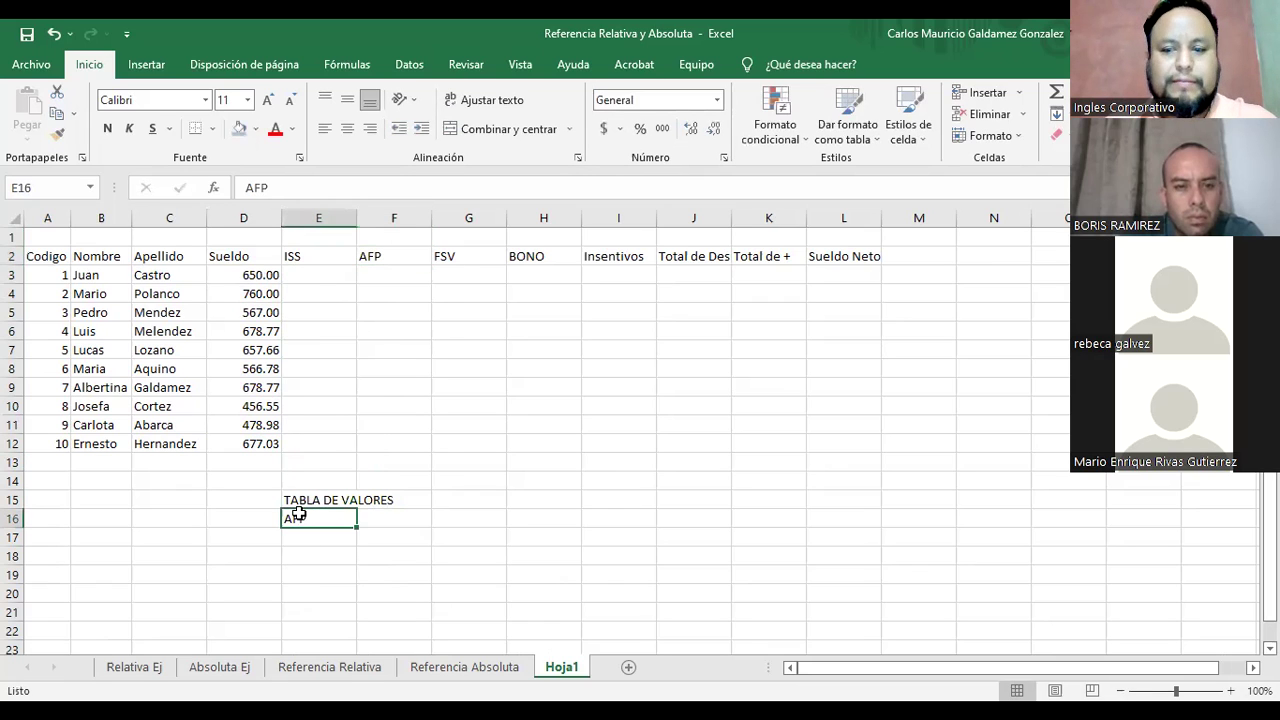
- List ISSS, AFP and FSV as the rate labels in E16:E18
type("ISSS")
key("Tab")
key("Down")
key("Left")
type("AFP")
key("Tab")
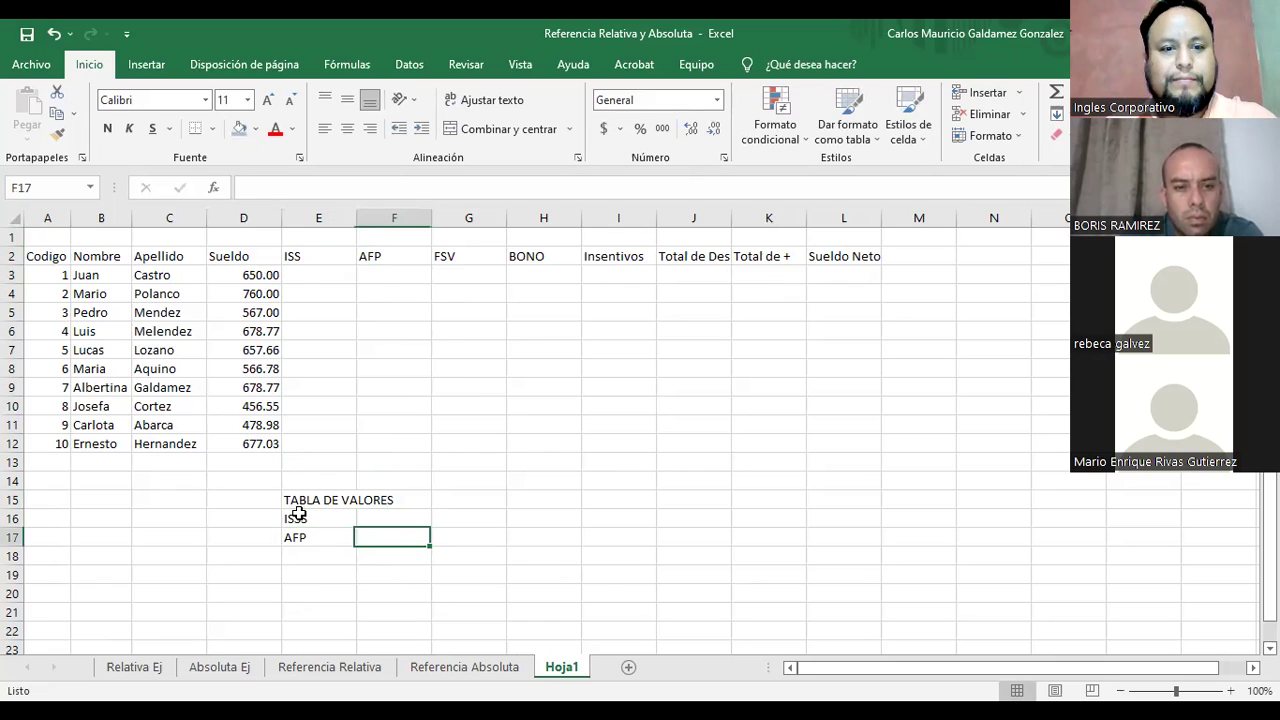
key("Down")
key("Left")
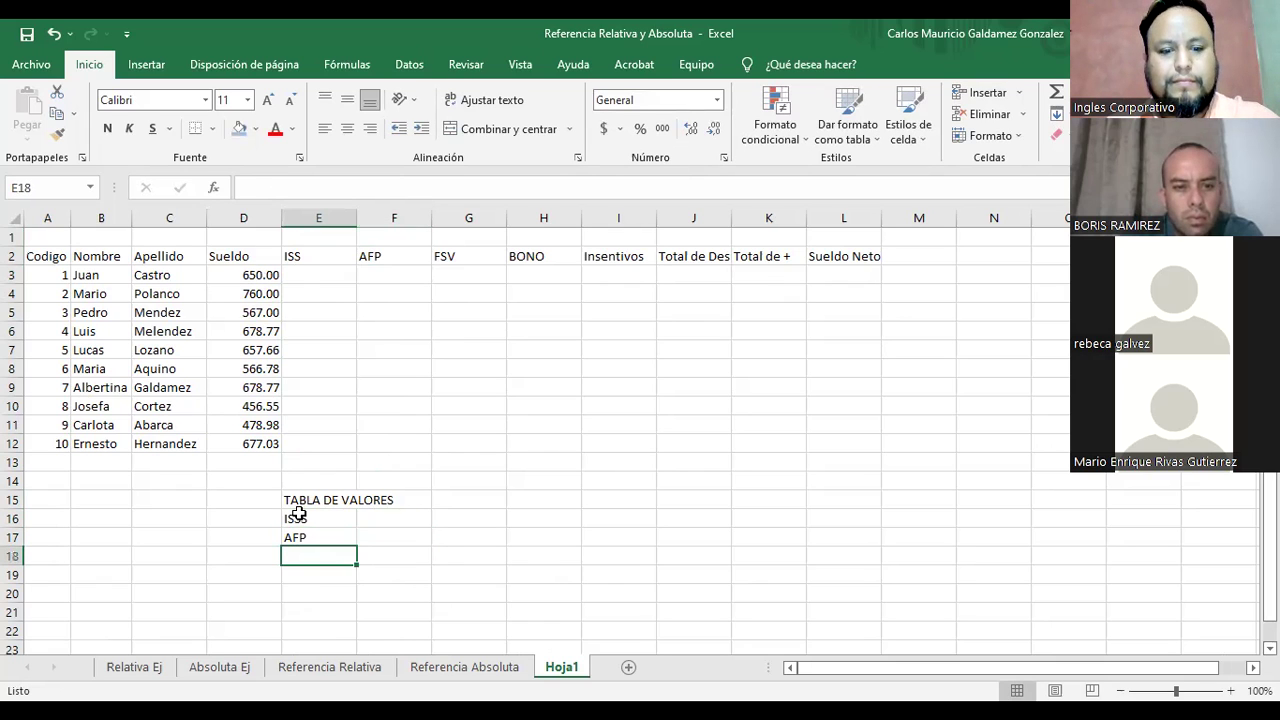
type("FSV")
left_click(370, 515)
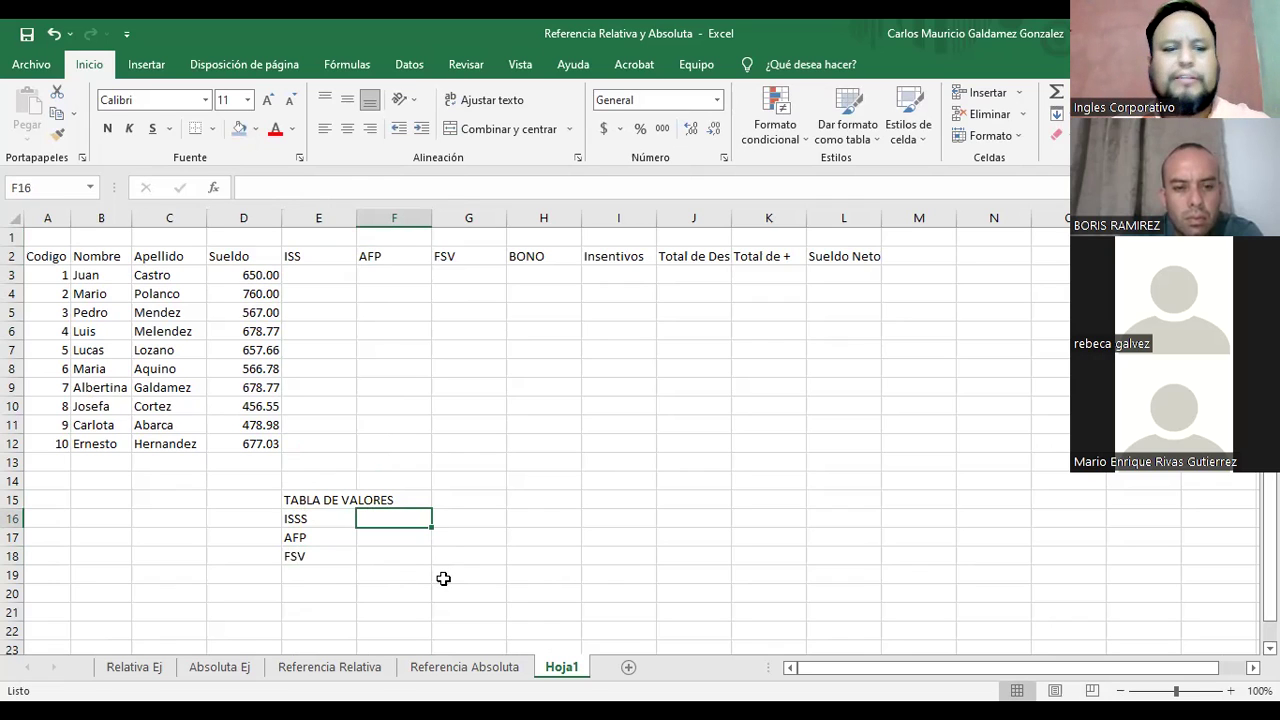
- Enter the rates 3% for ISSS, 7.25% for AFP and 20% for FSV in F16:F18
type("3%")
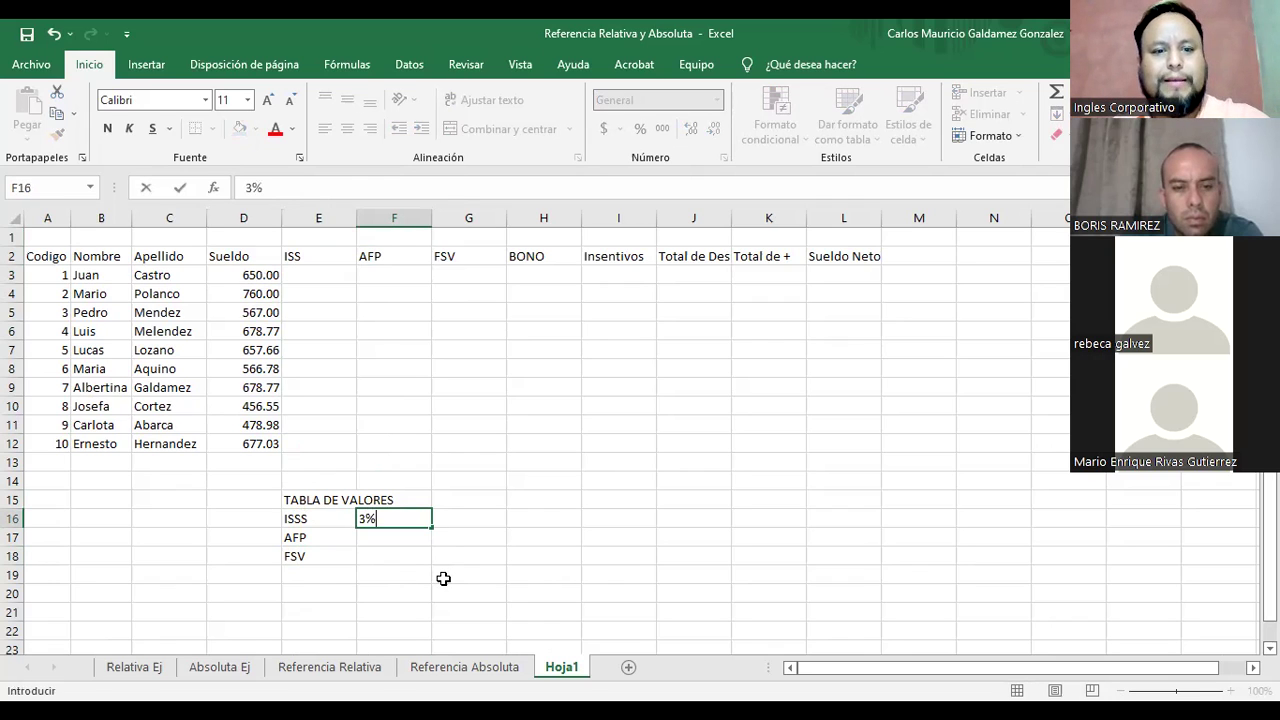
key("Return")
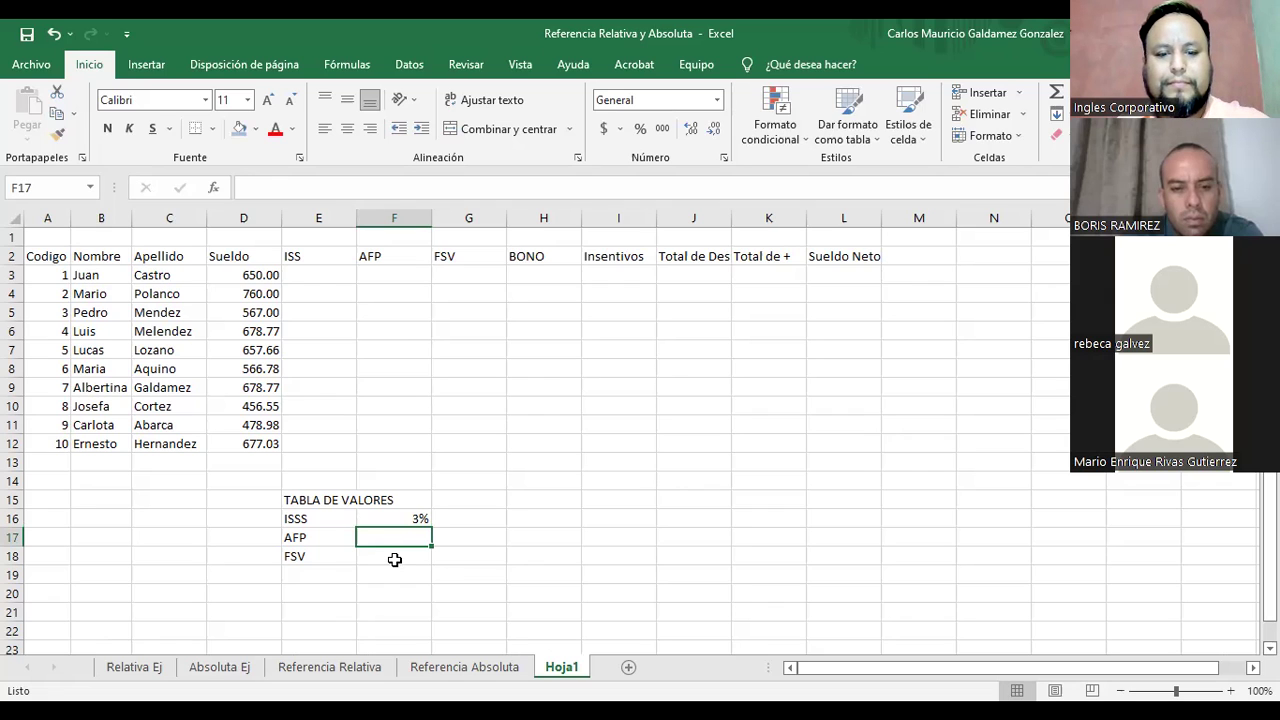
type("6.25%")
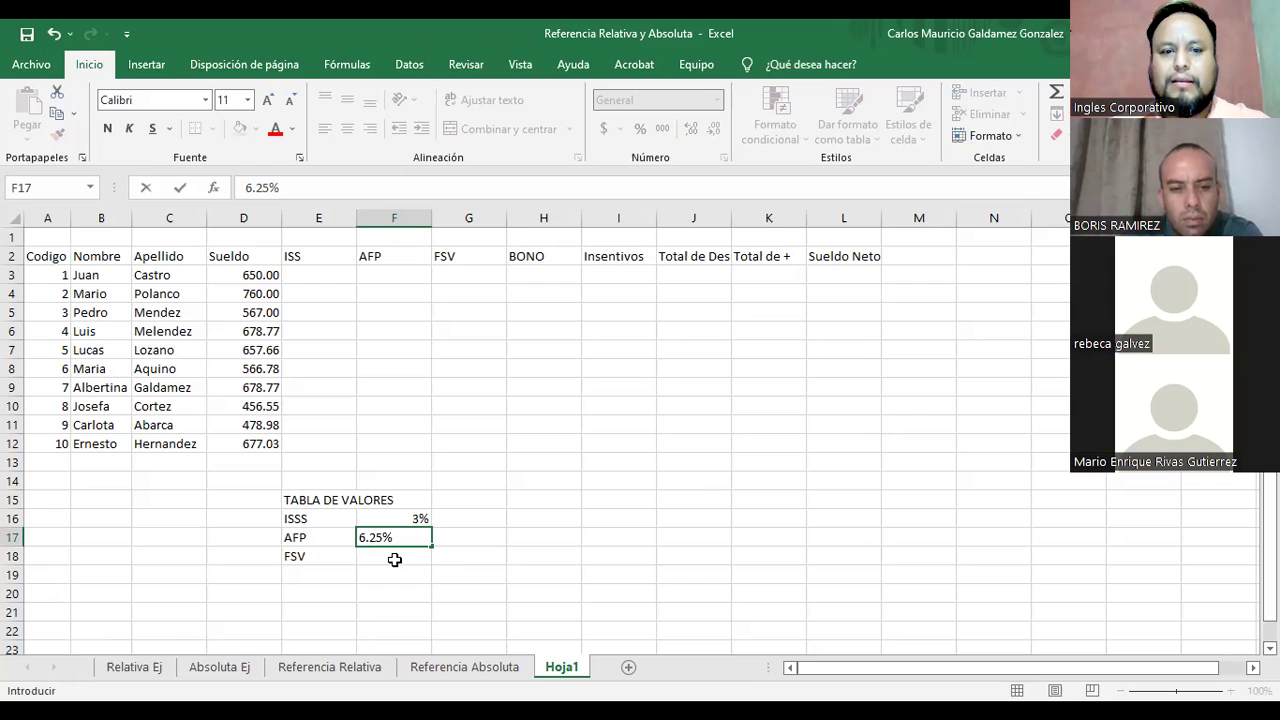
key("BackSpace")
key("BackSpace")
key("BackSpace")
key("BackSpace")
key("BackSpace")
type("7")
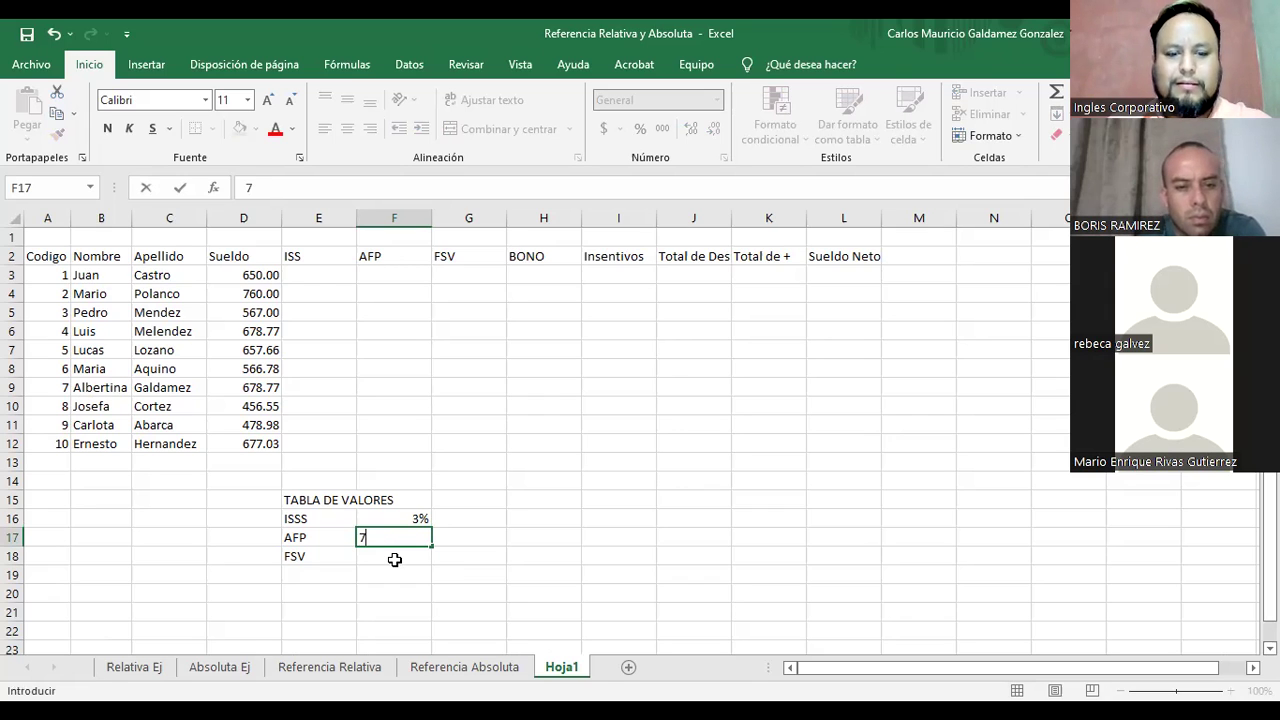
type(".25%")
key("Return")
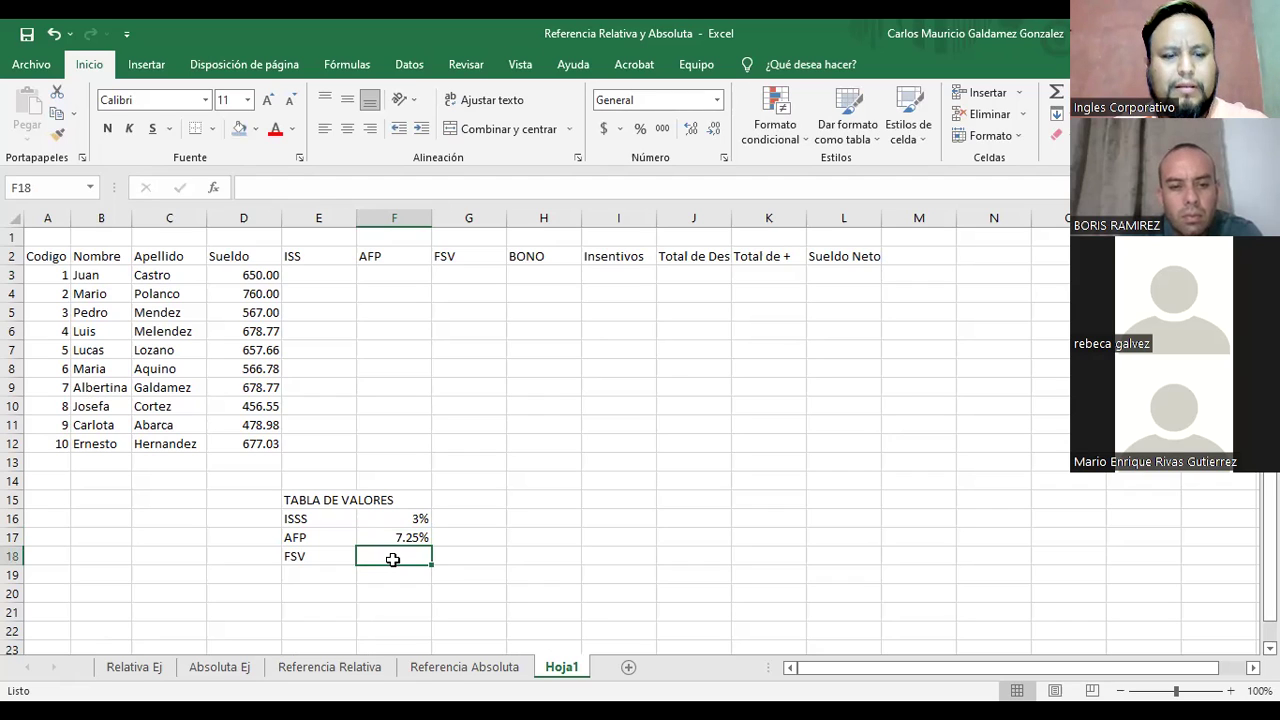
type("$")
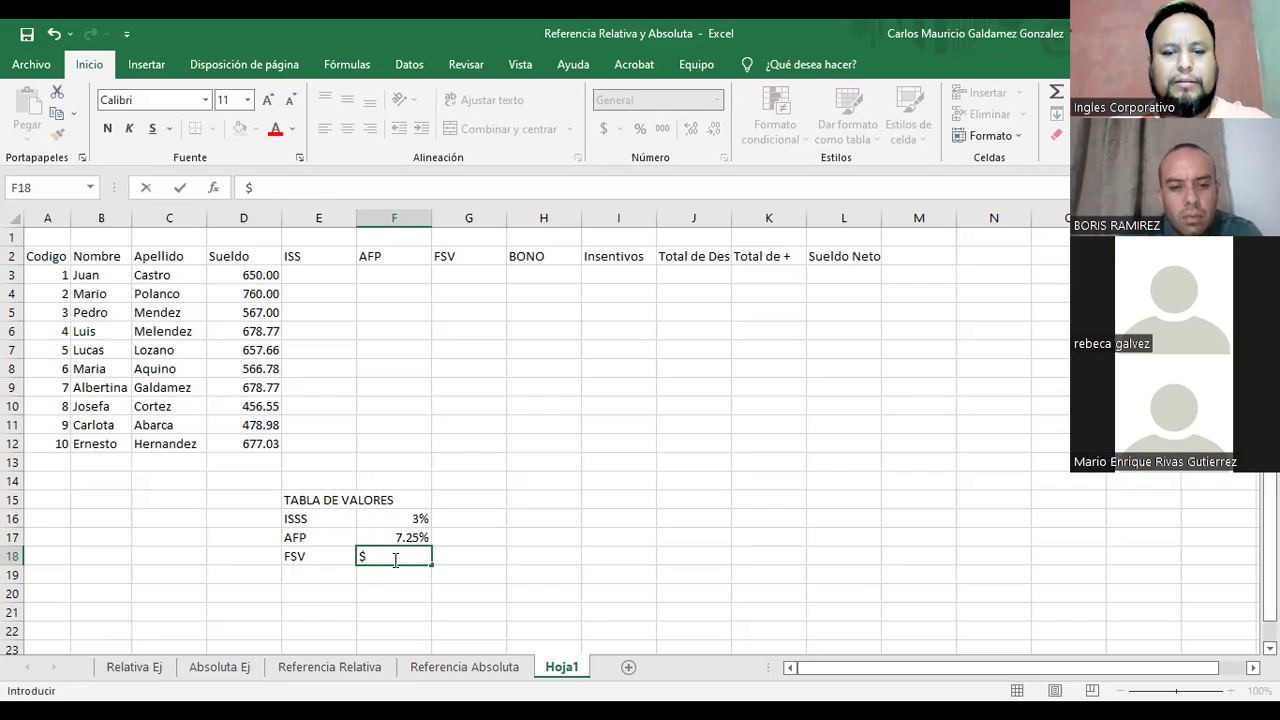
key("BackSpace")
type("20")
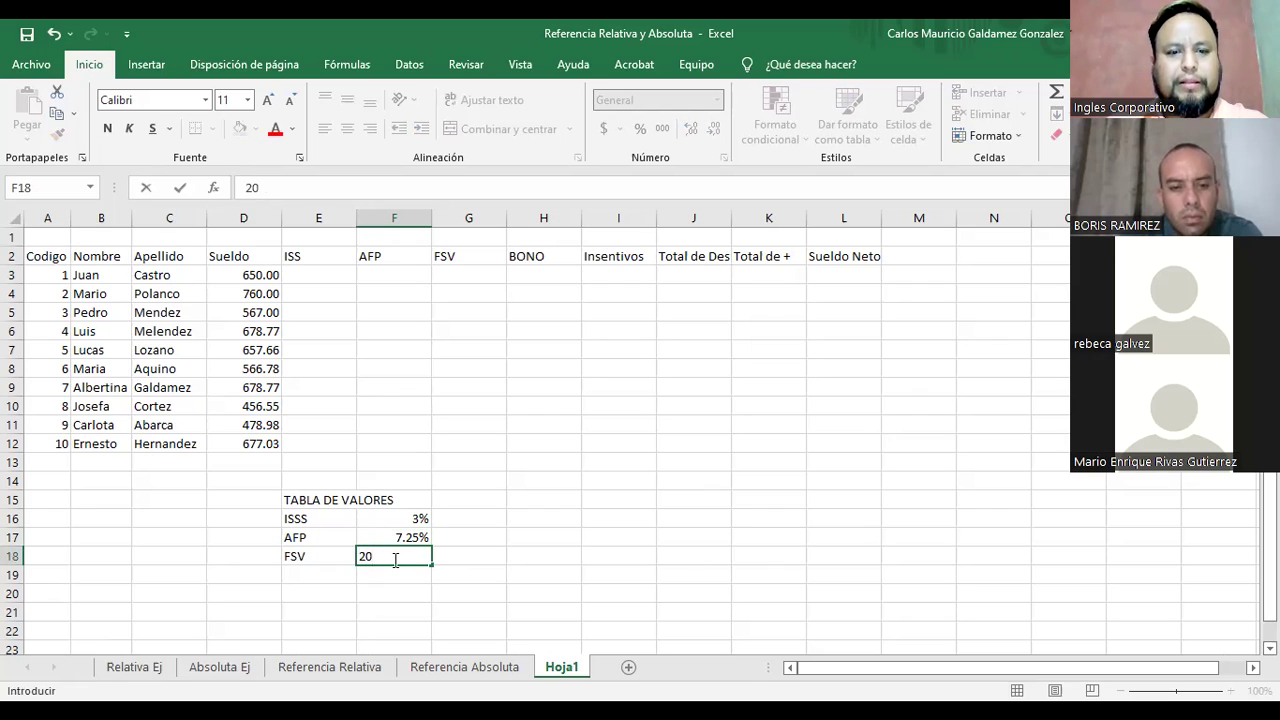
type("%")
key("Return")
- Show the rates in F16:F18 with two decimal places
left_click_drag(385, 518, 395, 557)
left_click(690, 133)
left_click(690, 133)
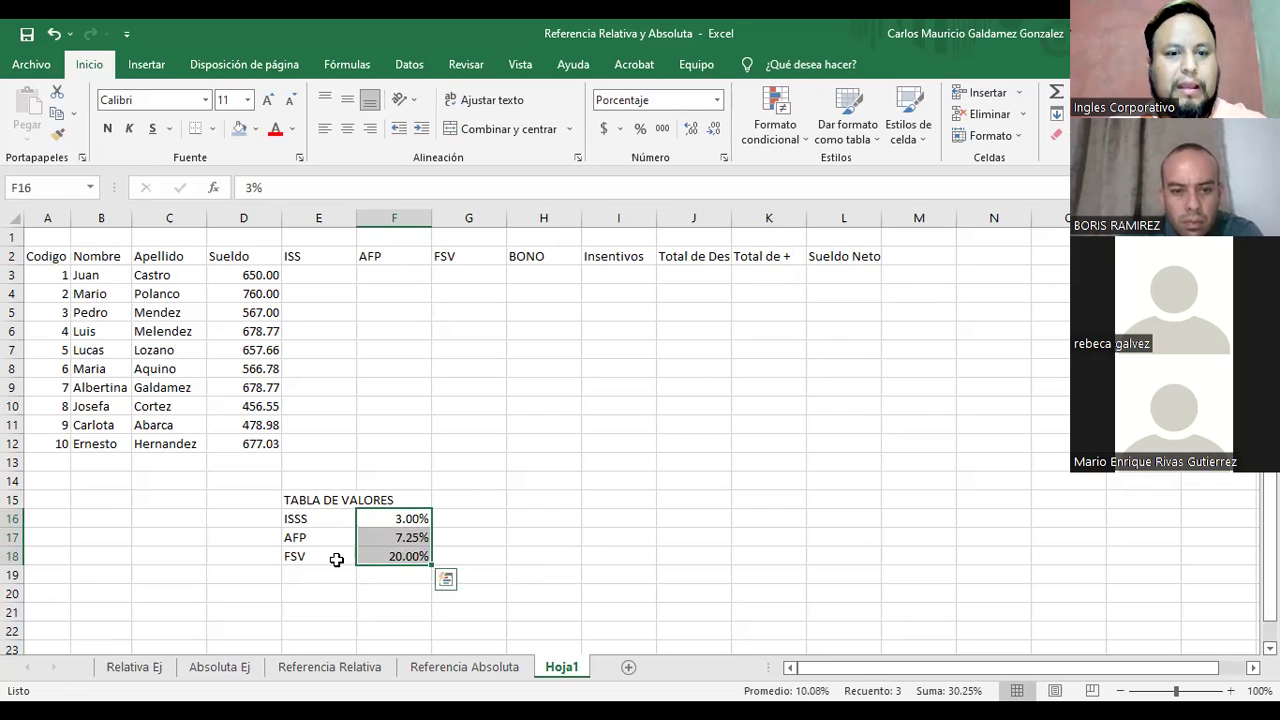
left_click(294, 519)
- Merge and centre the TABLA DE VALORES title across E15:F15 and add borders to the block
left_click_drag(290, 500, 405, 500)
left_click(508, 128)
left_click_drag(314, 519, 400, 556)
left_click_drag(374, 500, 392, 558)
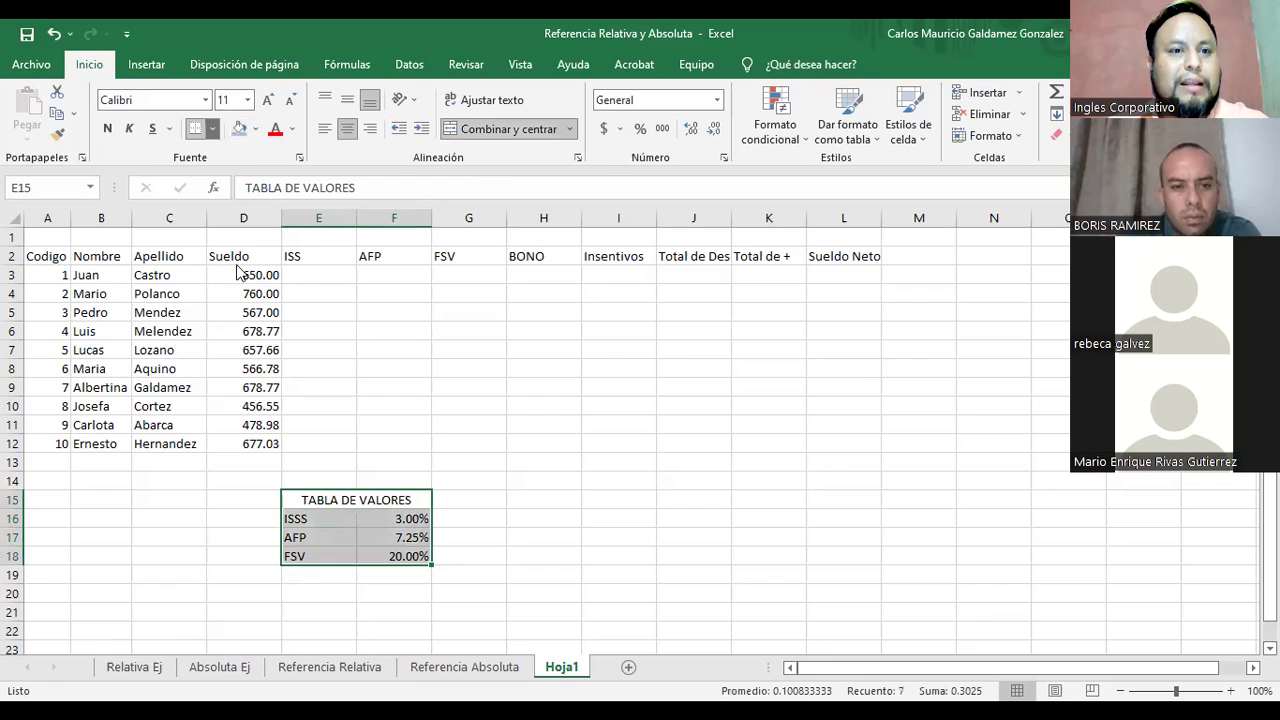
left_click(371, 522)
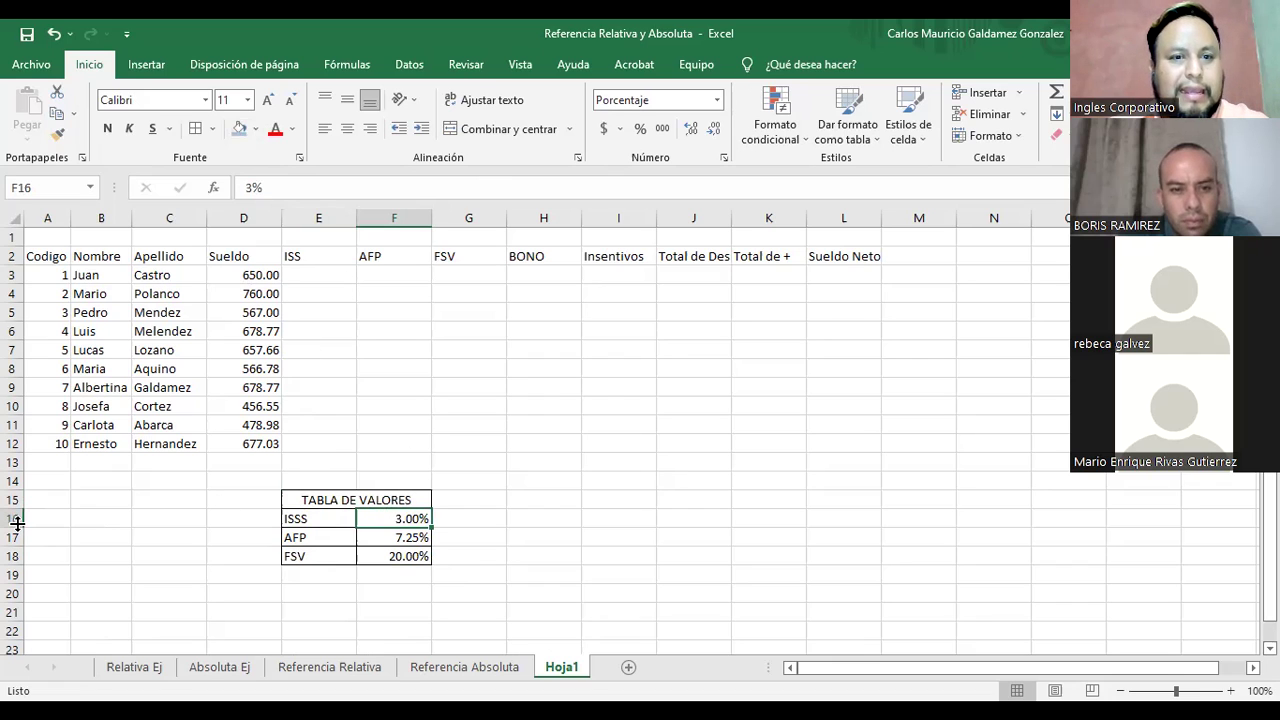
- Correct the E2 heading to ISSS and centre the header row A2:L2
left_click(303, 256)
key("F2")
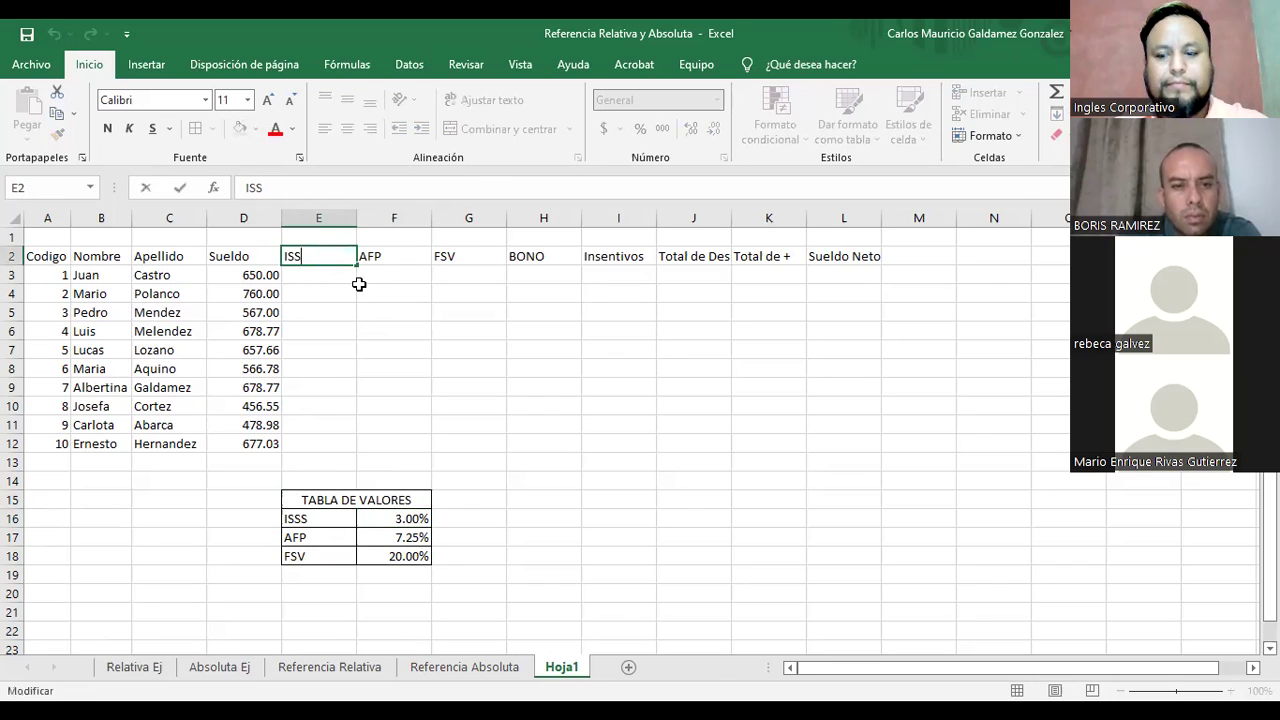
type("S")
key("Return")
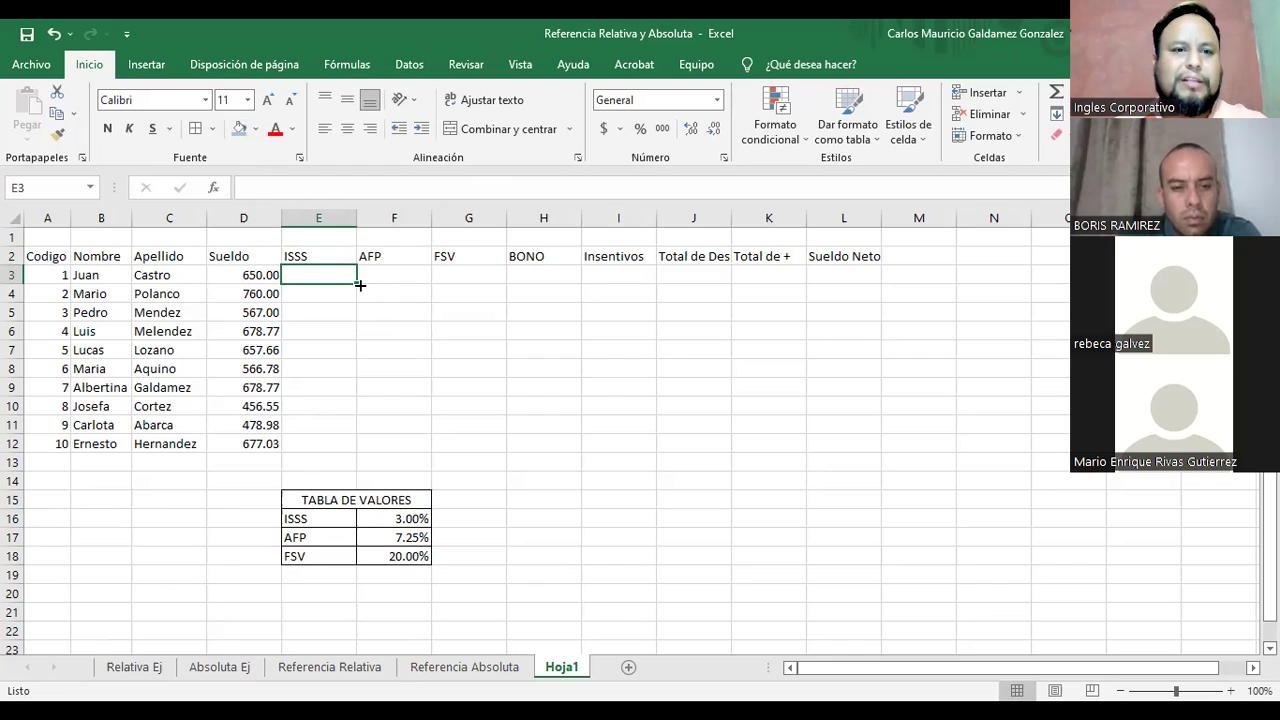
left_click_drag(47, 256, 860, 256)
left_click(347, 128)
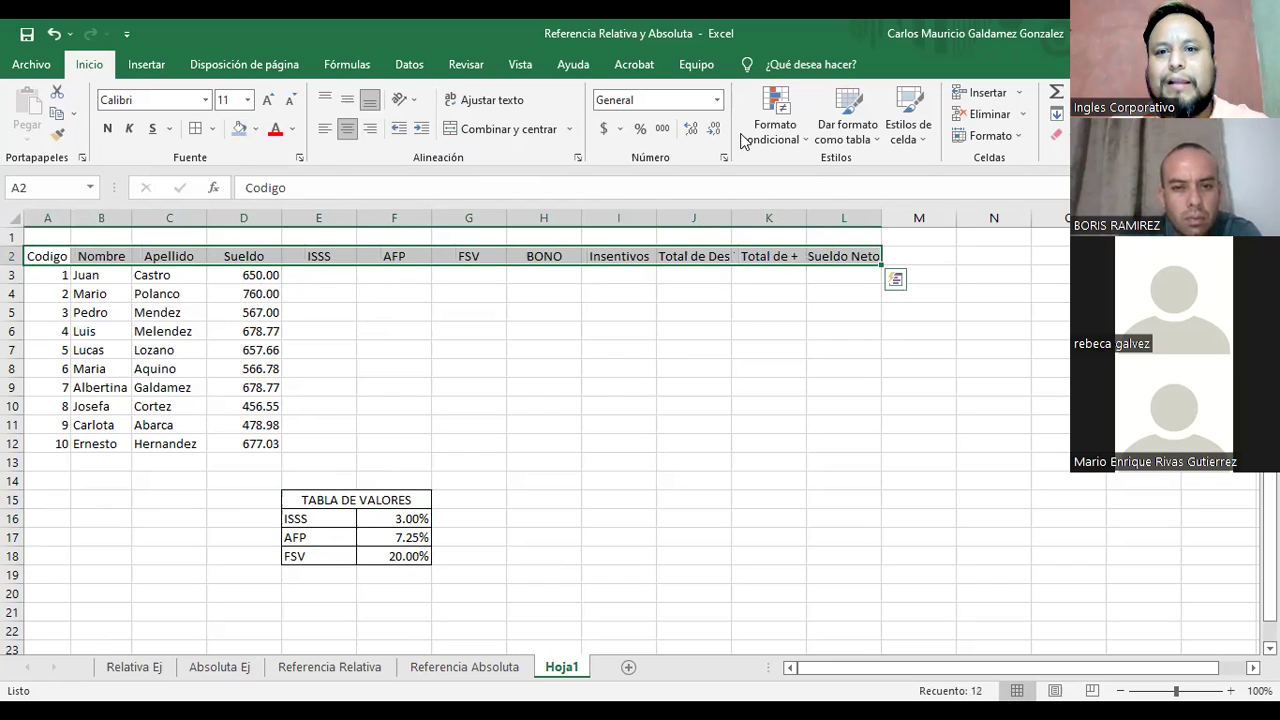
- Apply All Borders to the employee rows A3:L12
left_click(56, 276)
left_click_drag(424, 381, 851, 440)
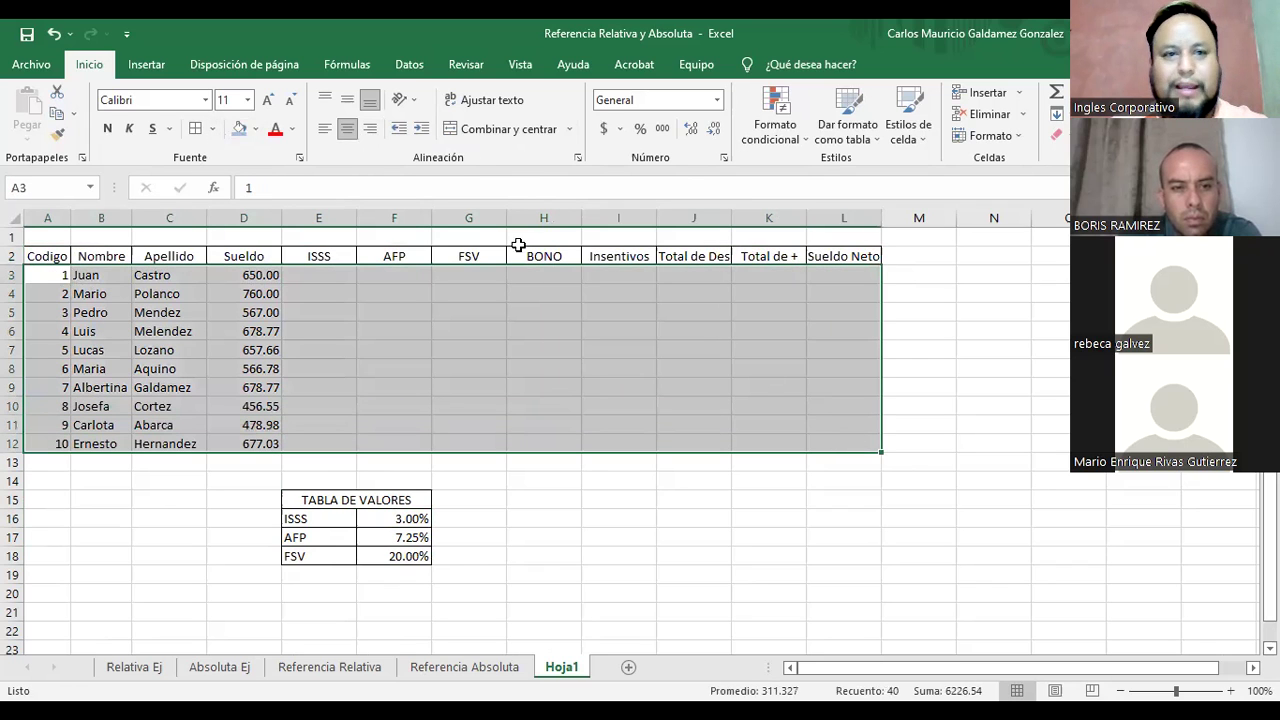
left_click(196, 128)
left_click(386, 357)
left_click(340, 272)
left_click_drag(488, 366, 500, 443)
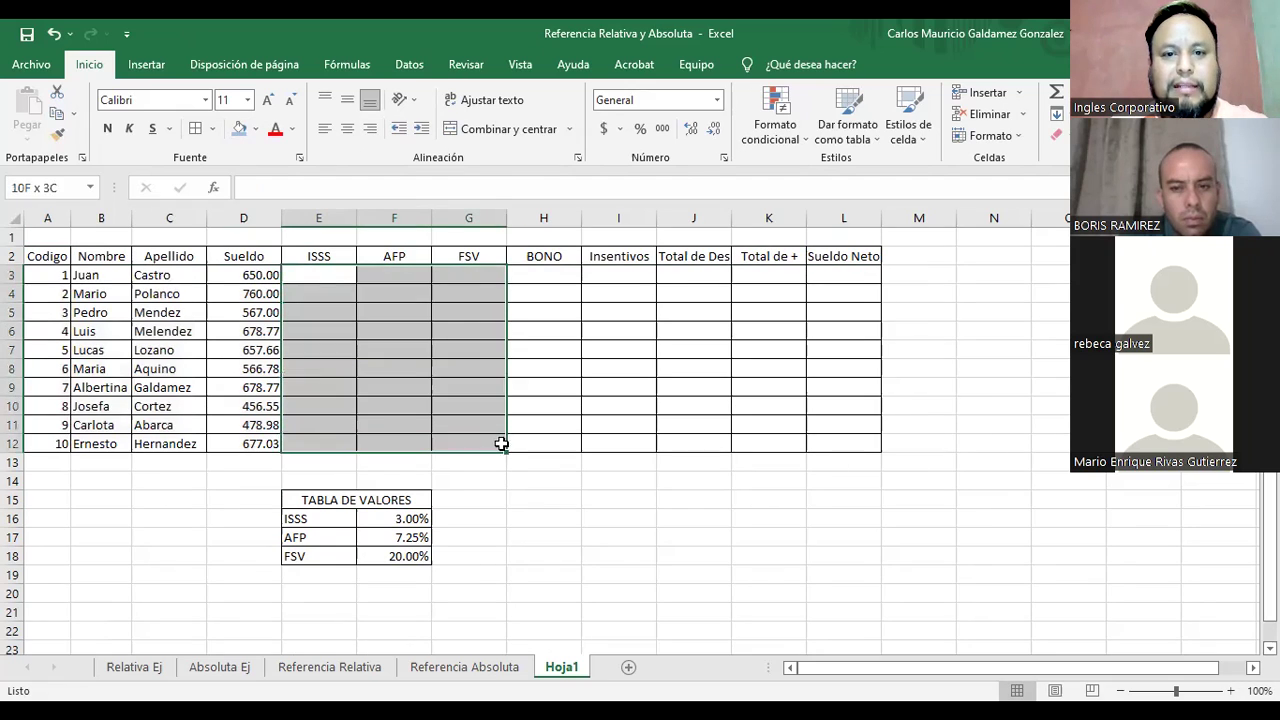
left_click(560, 272)
- Enter a 50 bonus in H10 and H11 and a 25 bonus in H3
key("Down")
key("Down")
key("Down")
key("Down")
key("Down")
key("Down")
key("Down")
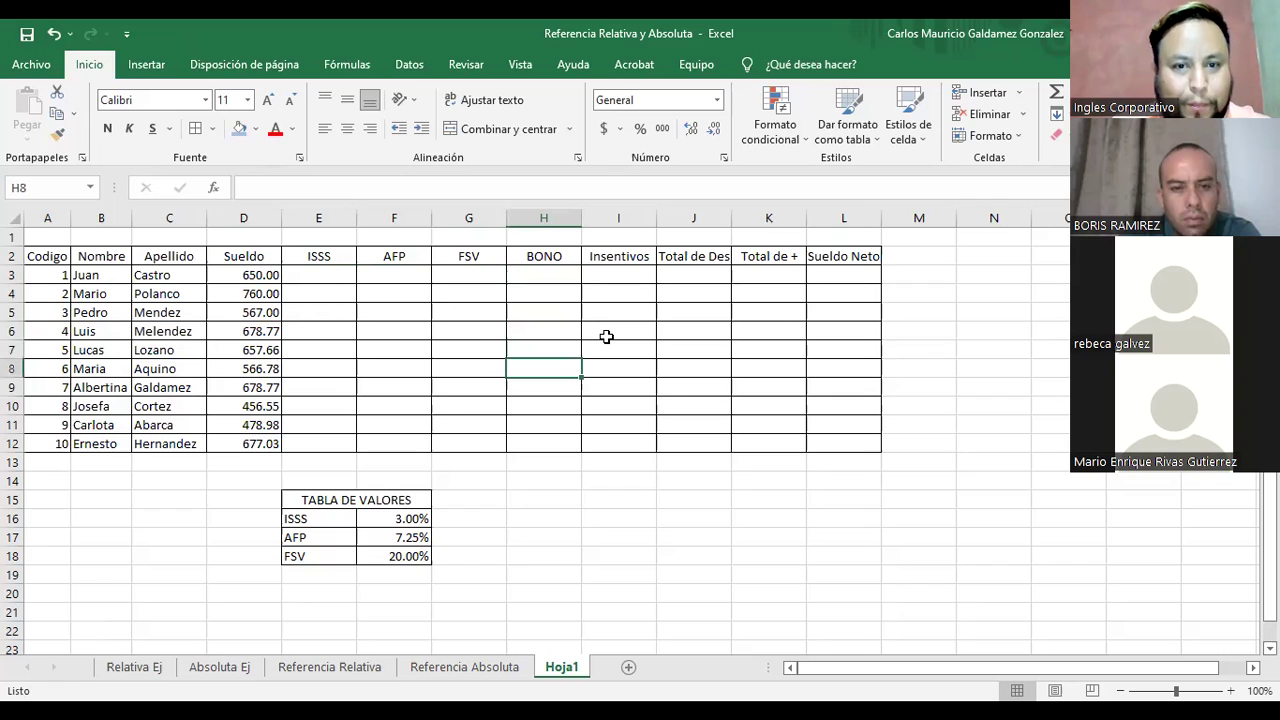
type("50")
key("Return")
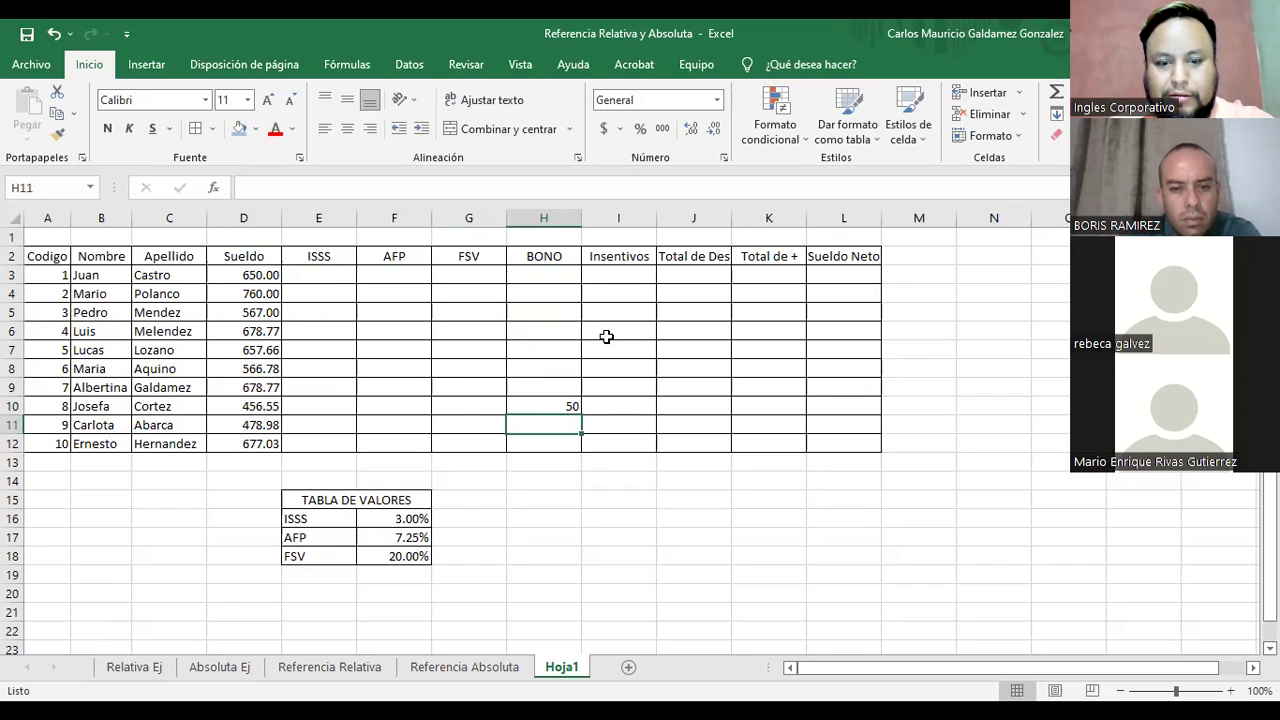
type("50")
key("Up")
key("Up")
key("Up")
key("Up")
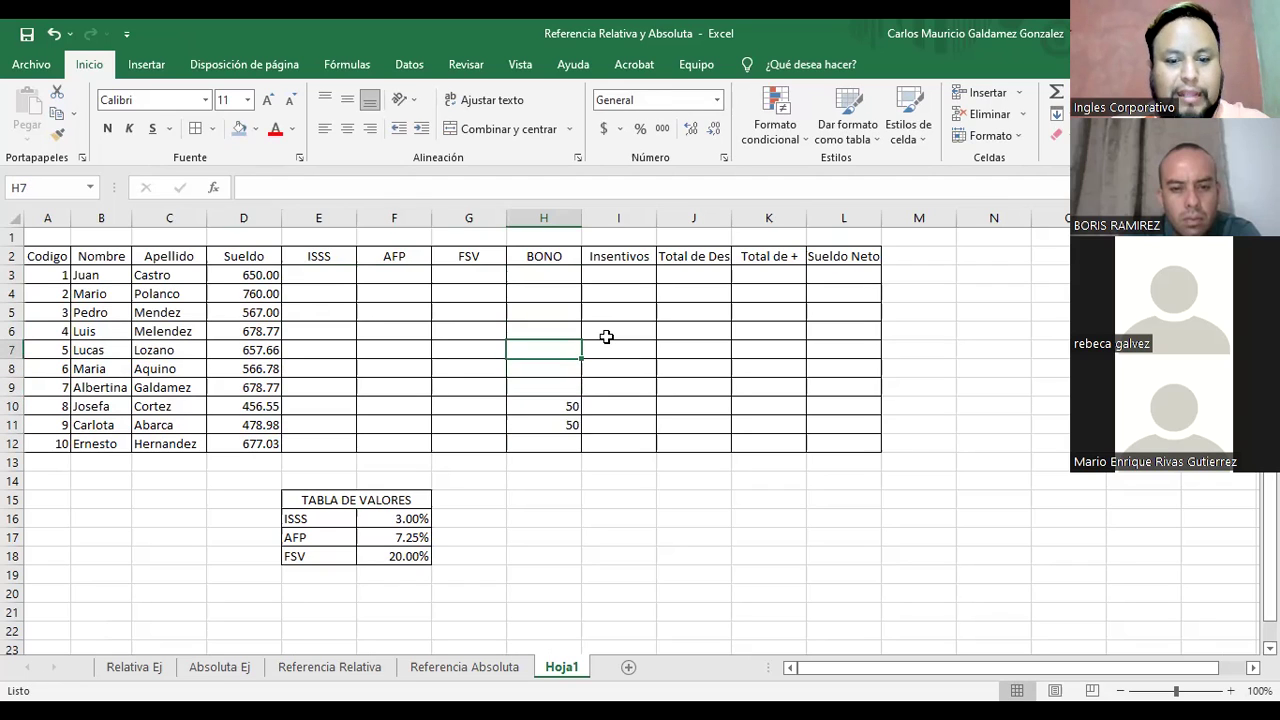
key("Up")
key("Up")
key("Up")
key("Up")
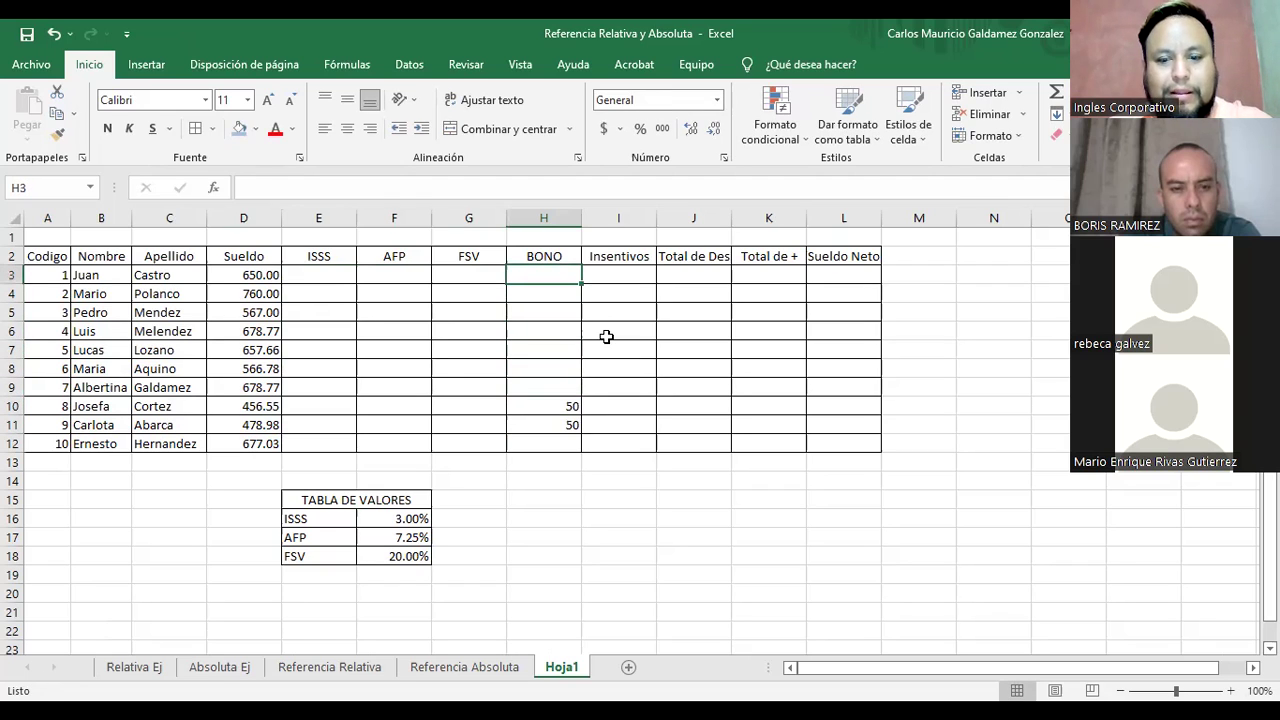
type("25")
key("Return")
- Copy the 25 bonus into H4:H9 and H12
left_click(544, 275)
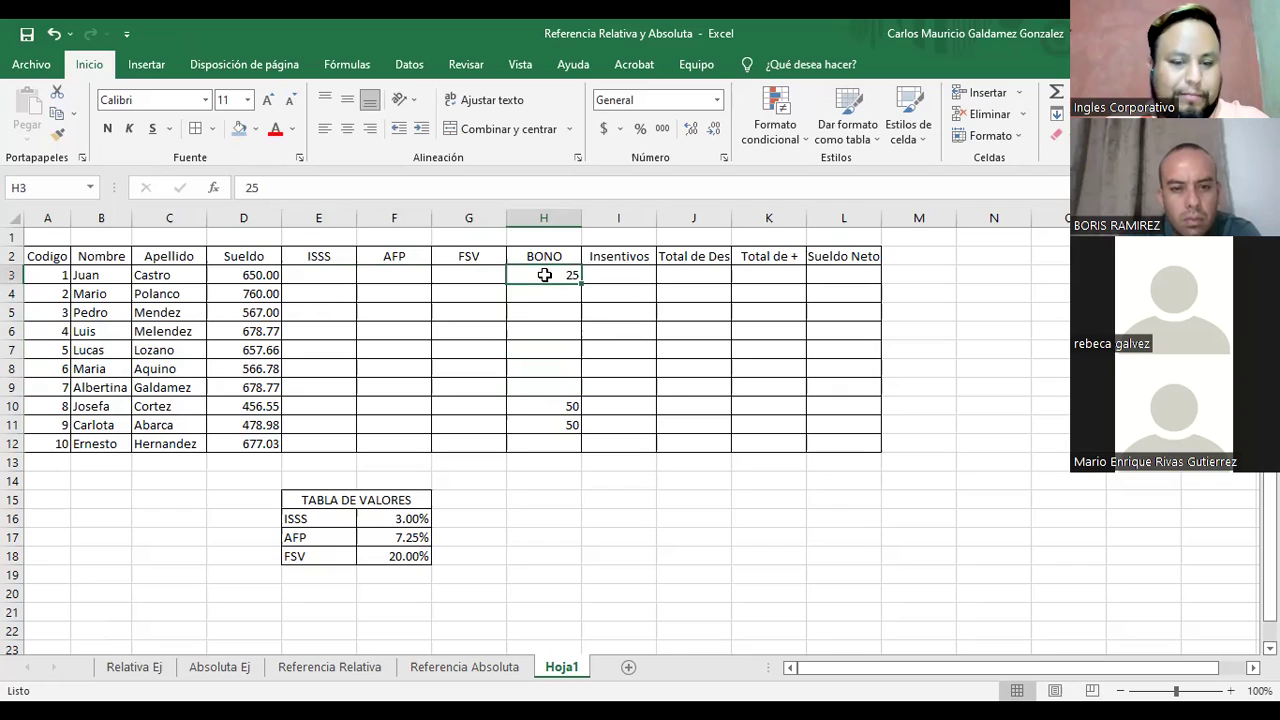
key("ctrl+c")
left_click_drag(544, 293, 545, 387)
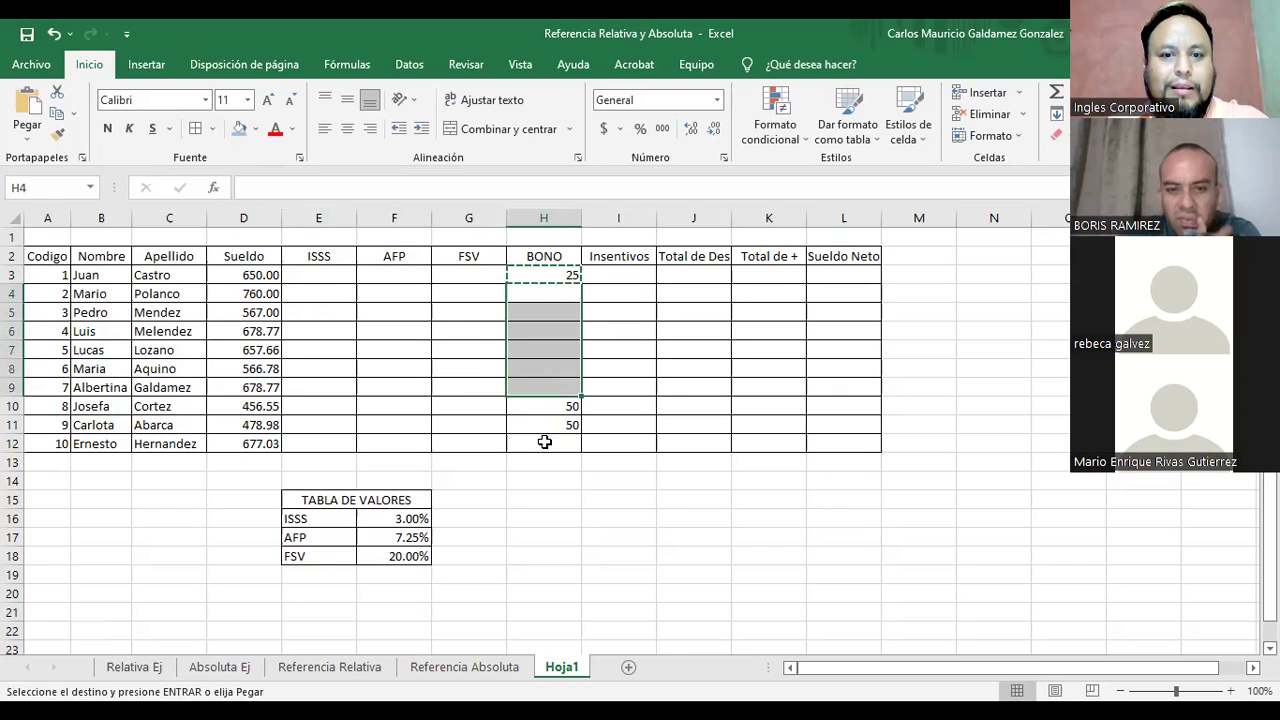
left_click(544, 442, "ctrl")
key("ctrl+v")
key("Escape")
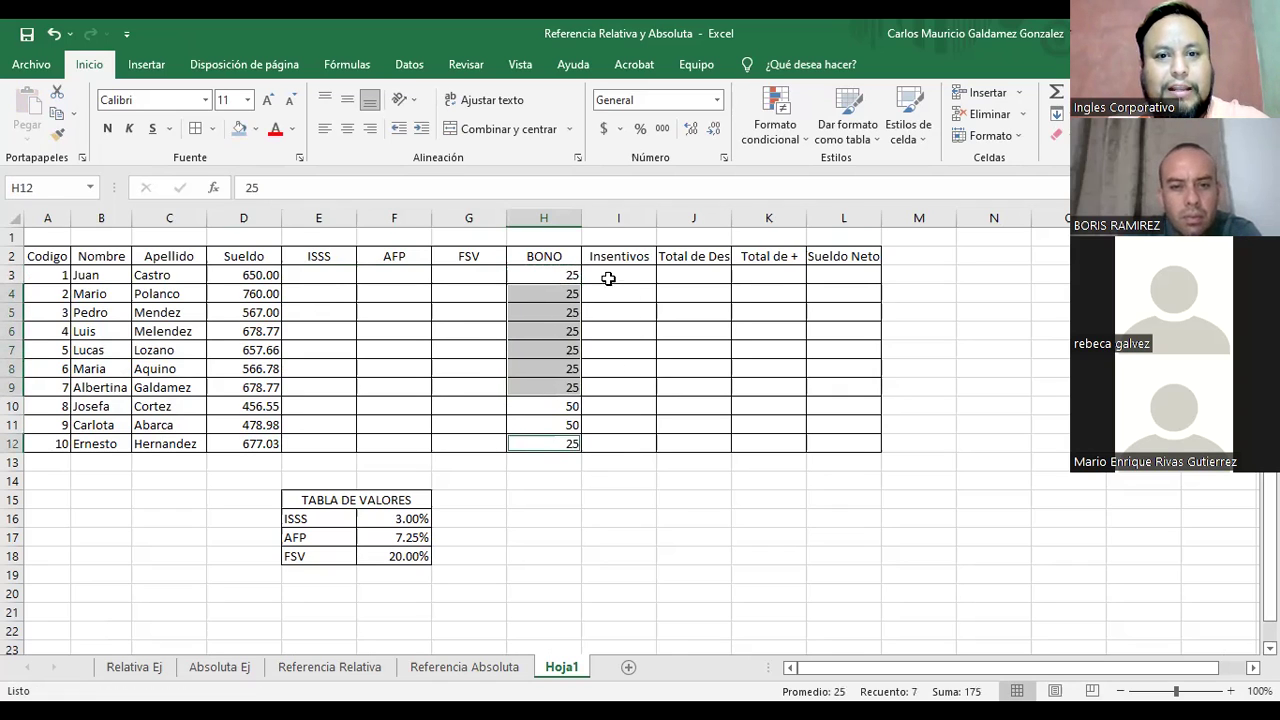
- Enter a 75 incentive in I4, I6 and I9
left_click(608, 279)
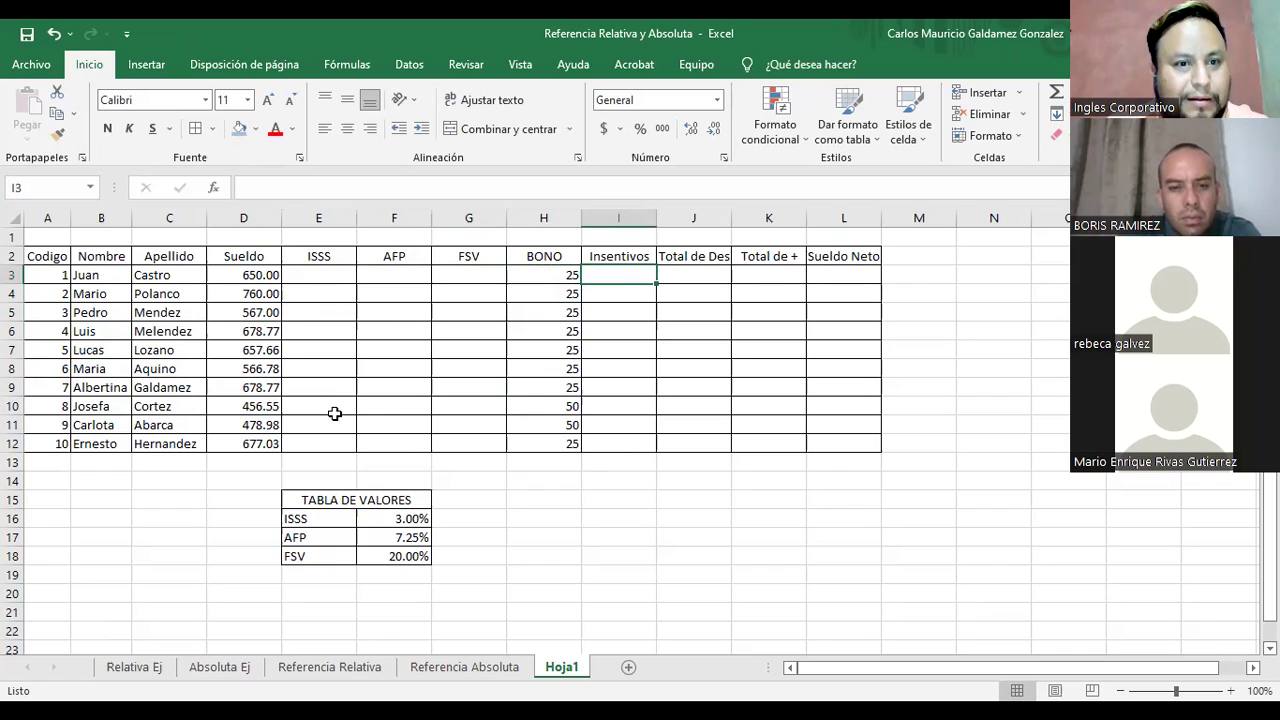
left_click(245, 290)
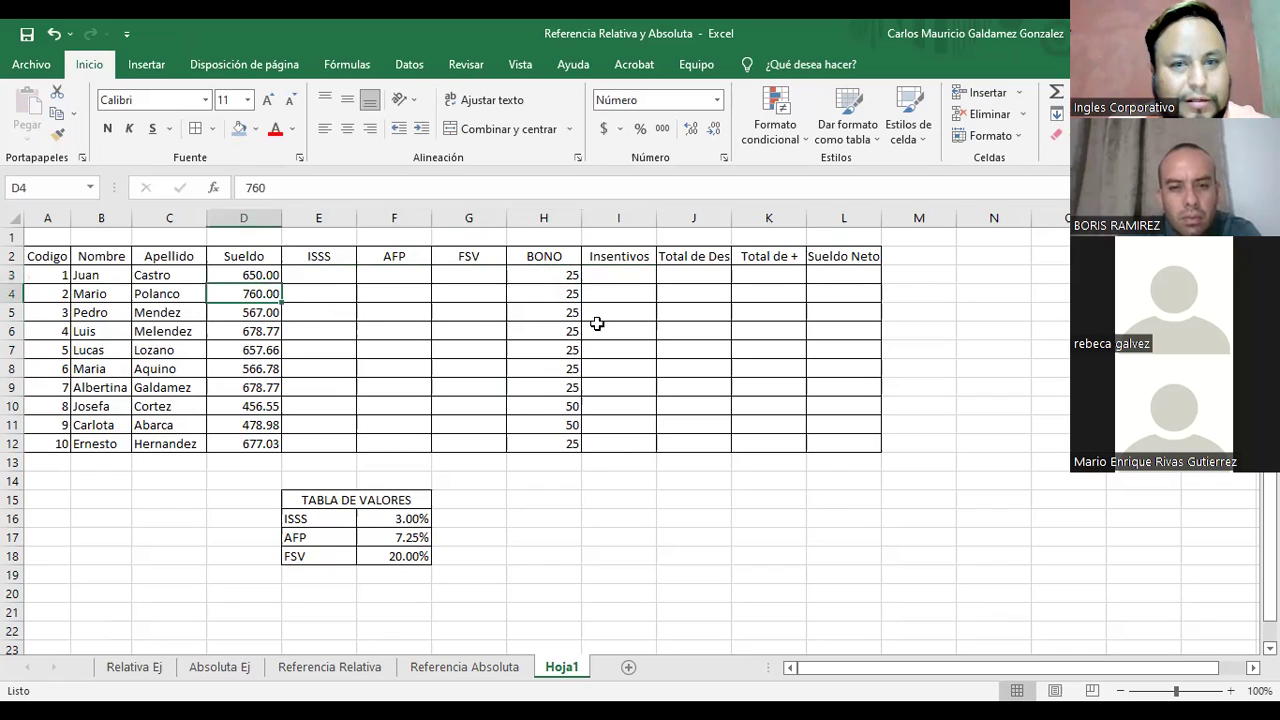
left_click(634, 289)
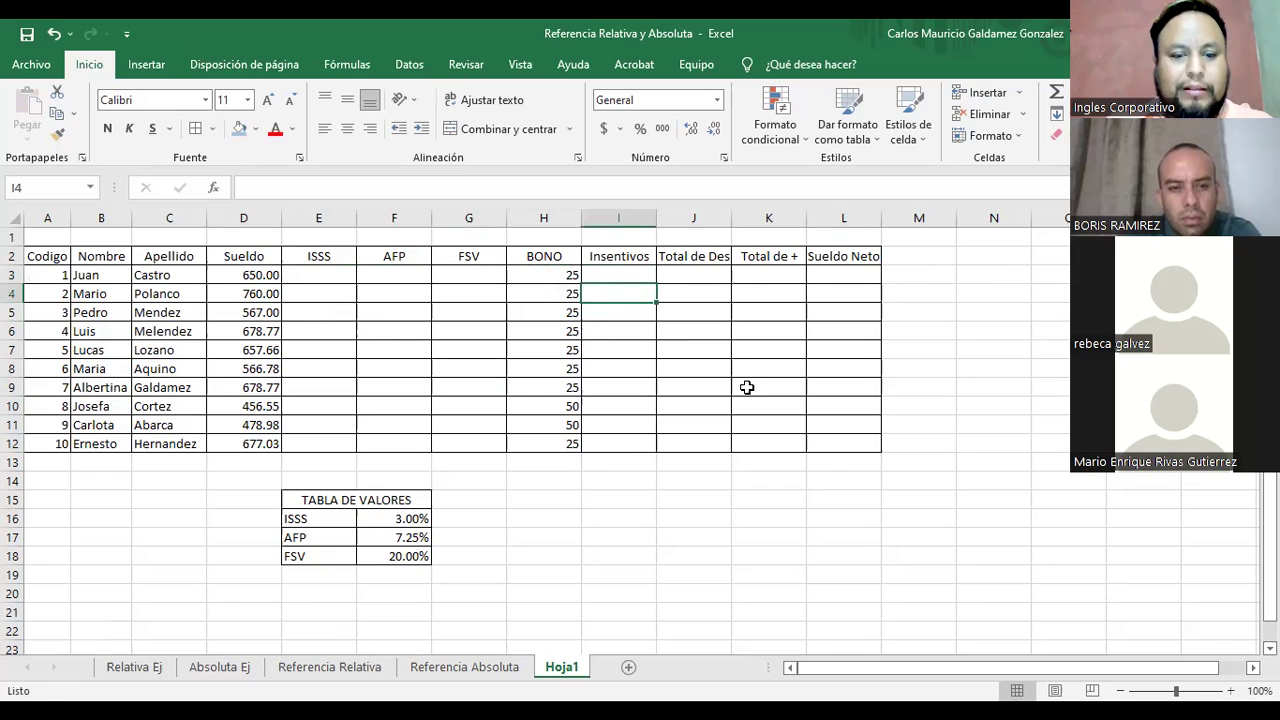
type("75")
key("Return")
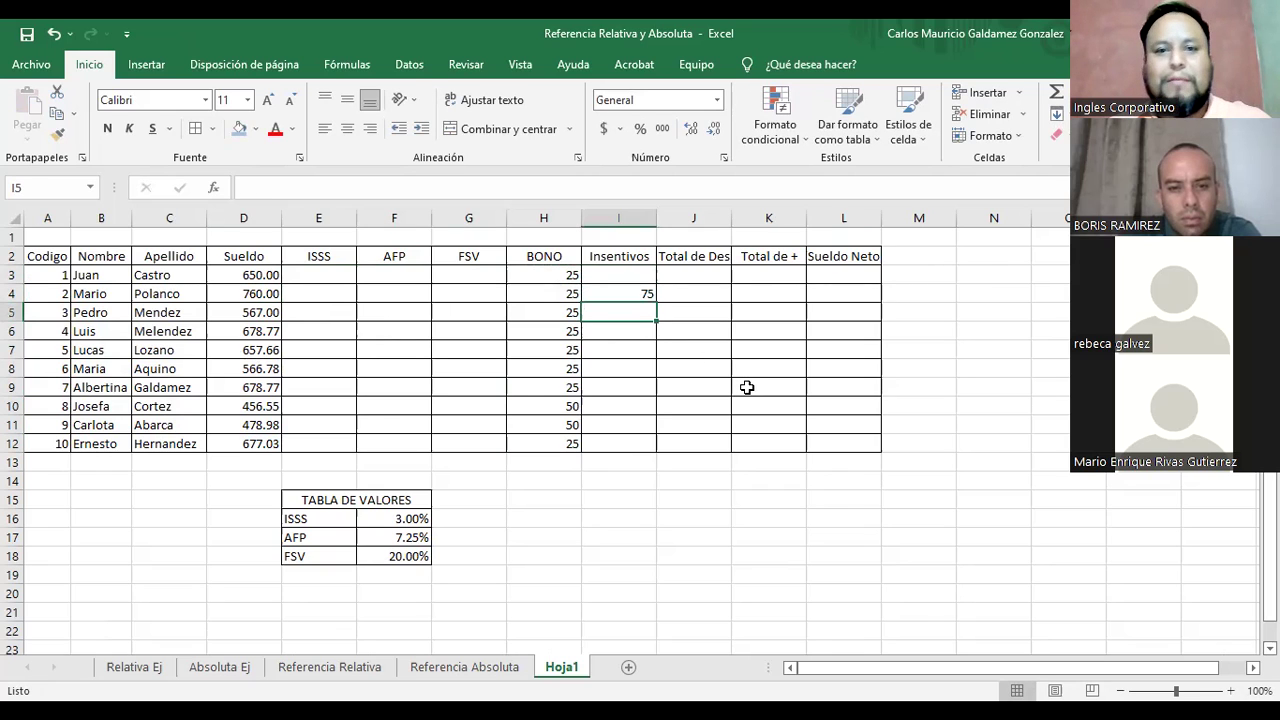
key("Down")
key("Down")
key("Down")
key("Down")
key("Down")
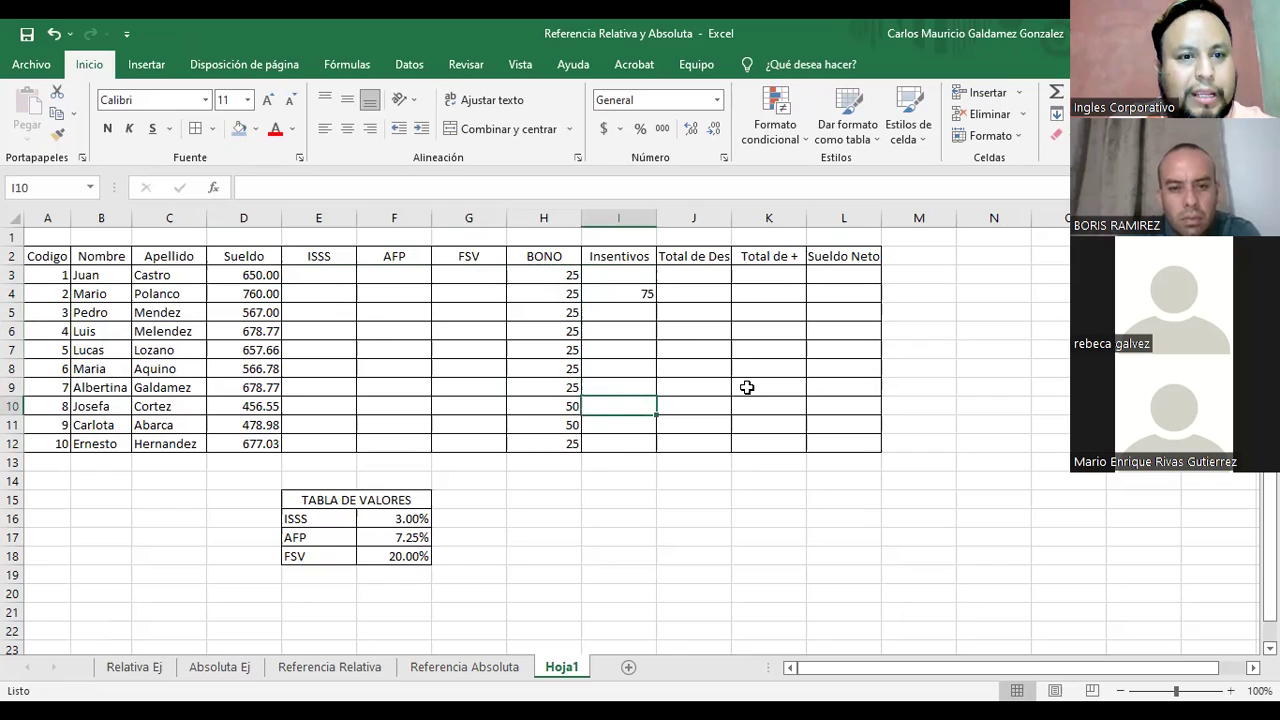
key("Up")
key("Up")
key("Up")
key("Up")
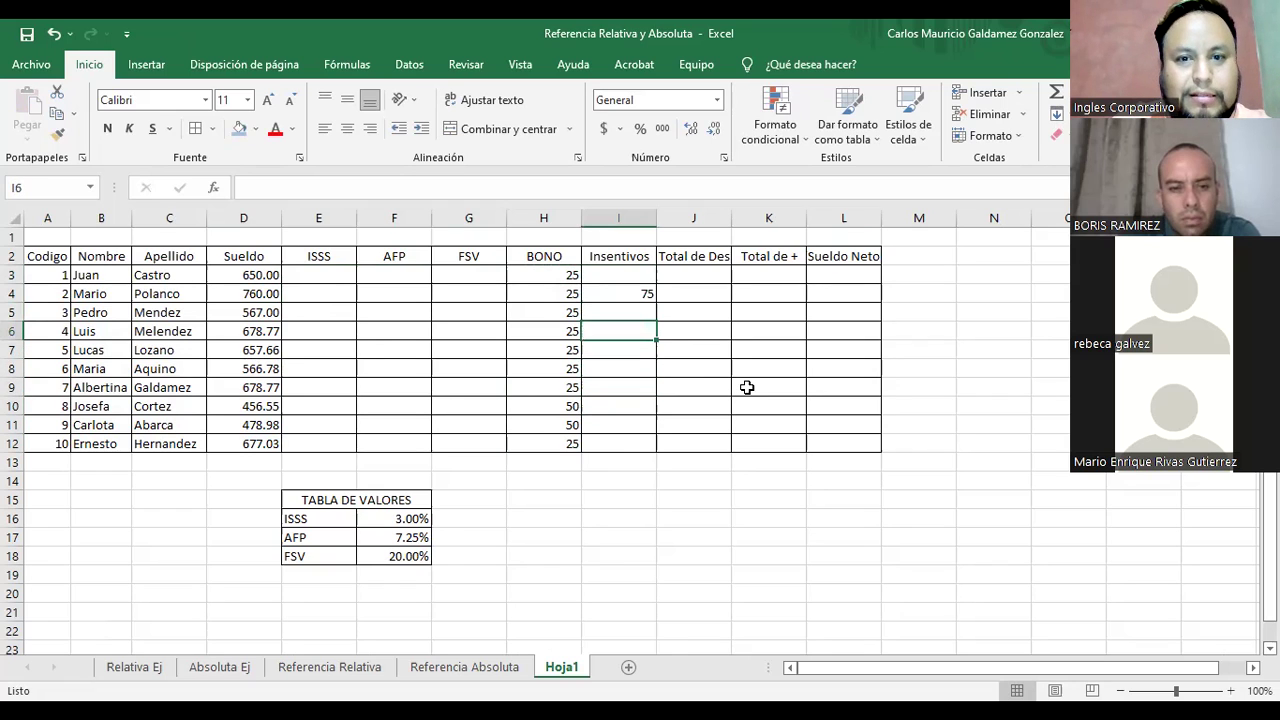
type("75")
key("Return")
key("Down")
key("Down")
key("Down")
key("Up")
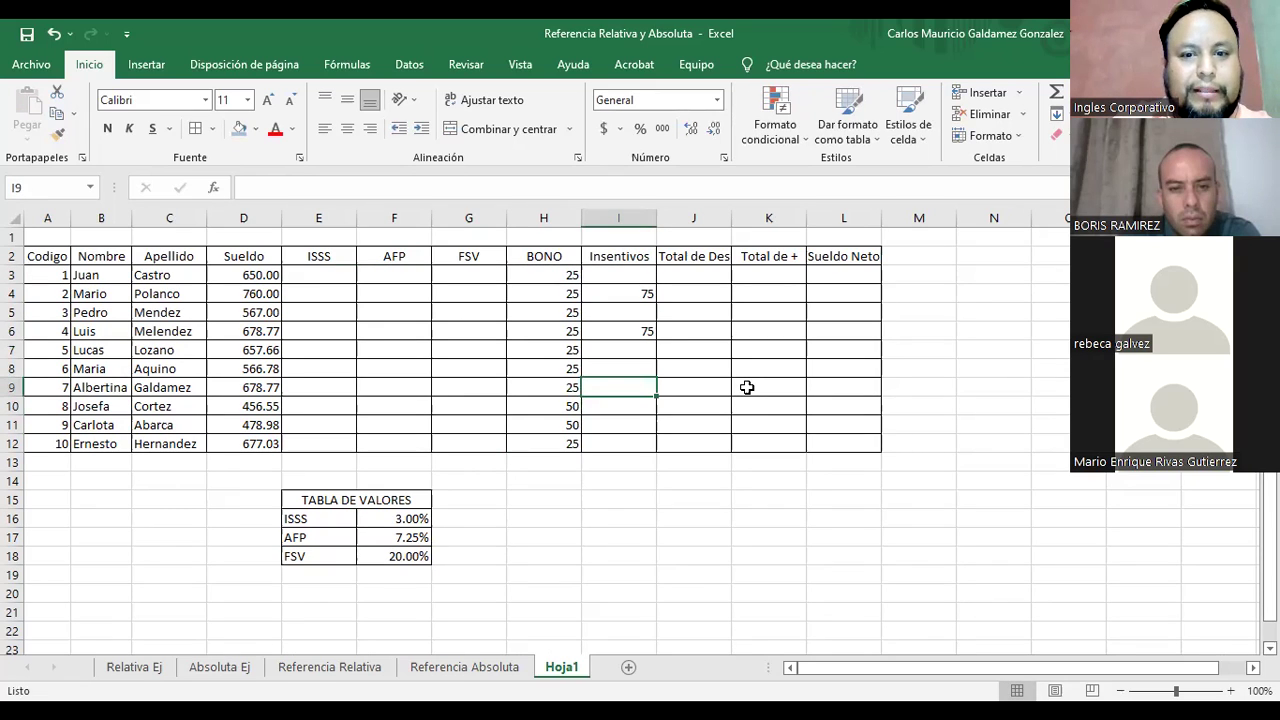
type("75")
key("Return")
- Enter 40 in I3 and paste it into I5, I7:I8 and I10:I12, then select H3:I12
left_click(612, 275)
type("40")
key("Return")
key("Down")
key("Up")
key("Up")
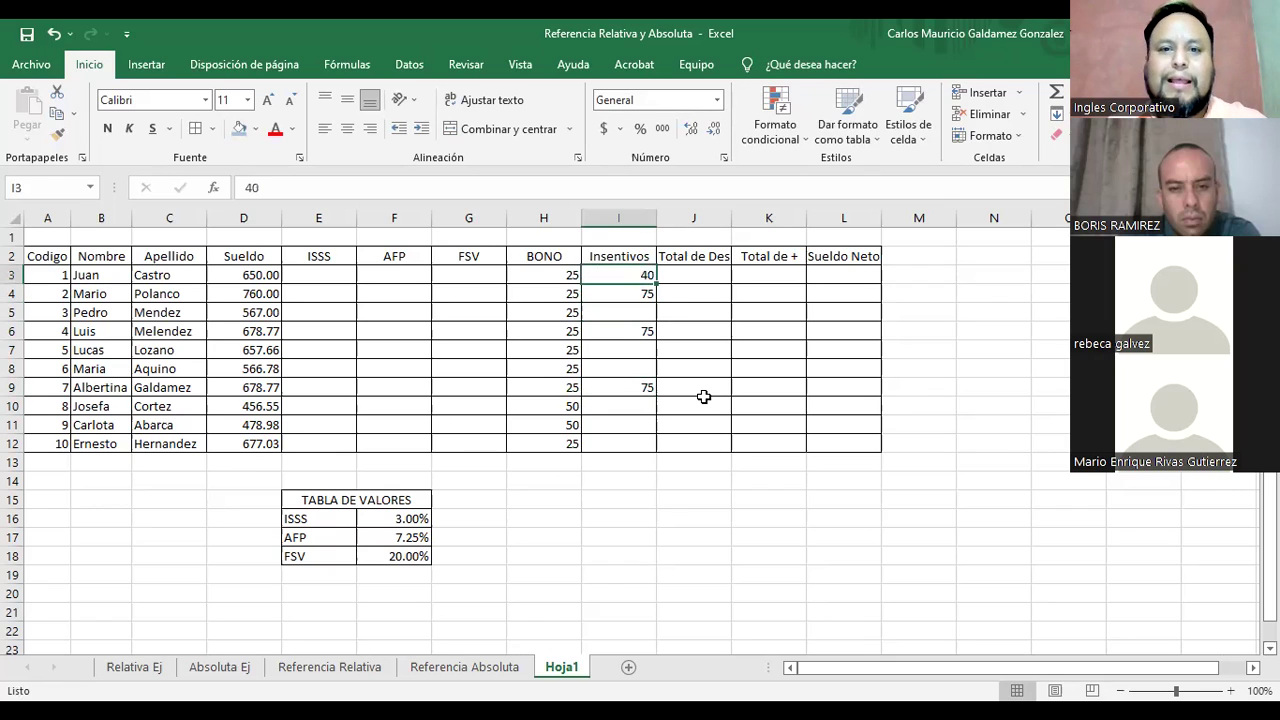
key("ctrl+c")
left_click(617, 313)
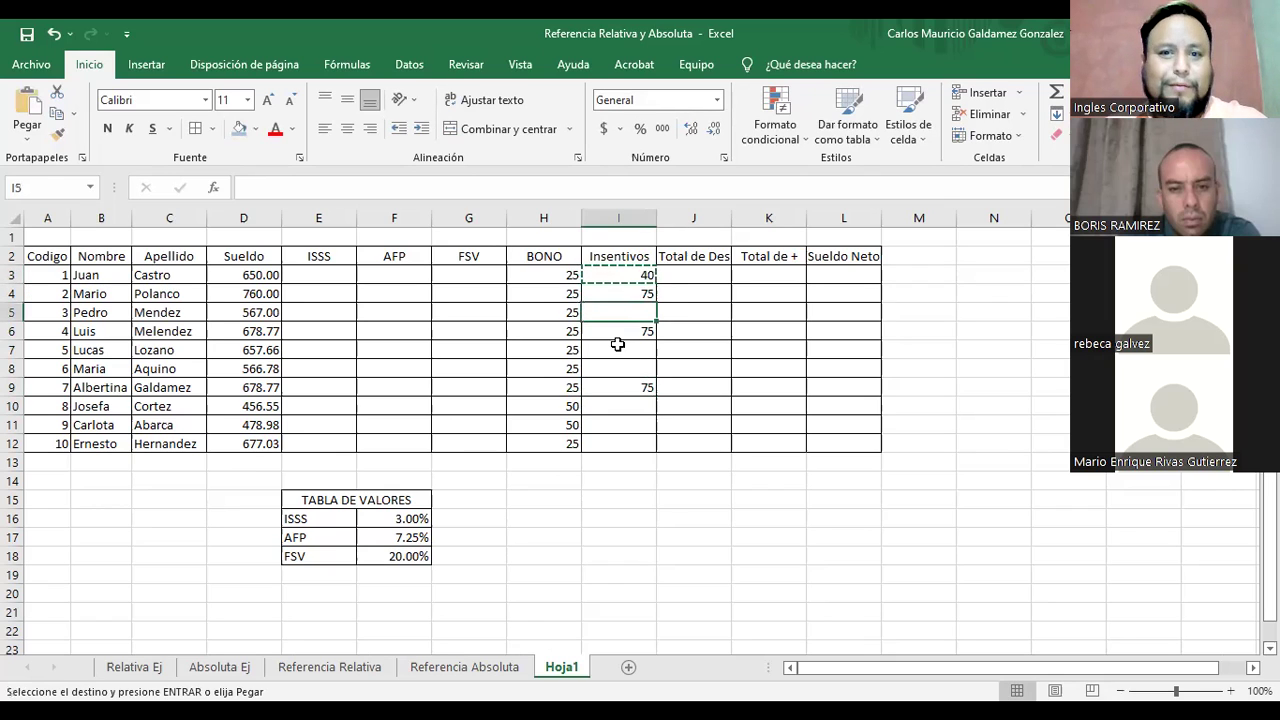
left_click_drag(616, 346, 621, 442, "ctrl")
key("ctrl+v")
left_click_drag(548, 258, 628, 432)
left_click(549, 274)
key("Escape")
left_click_drag(549, 274, 612, 443)
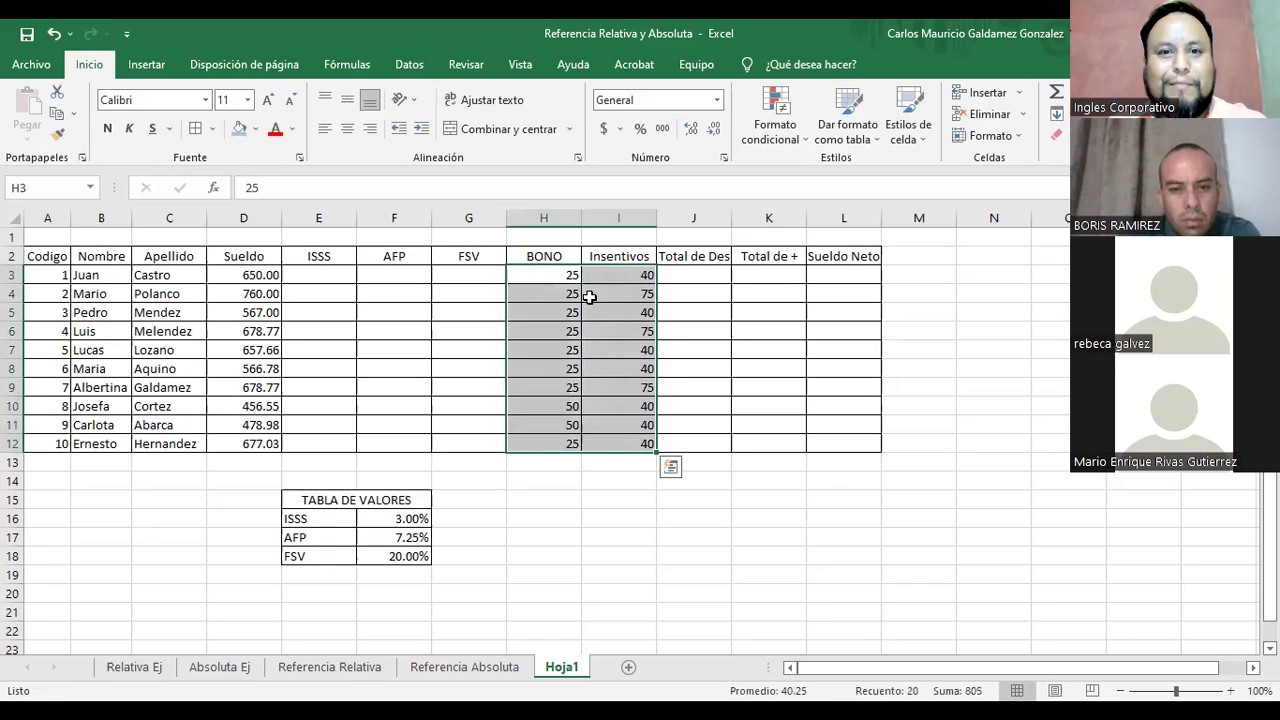
- Apply accounting format to the BONO and Insentivos values in H3:I12
left_click(603, 128)
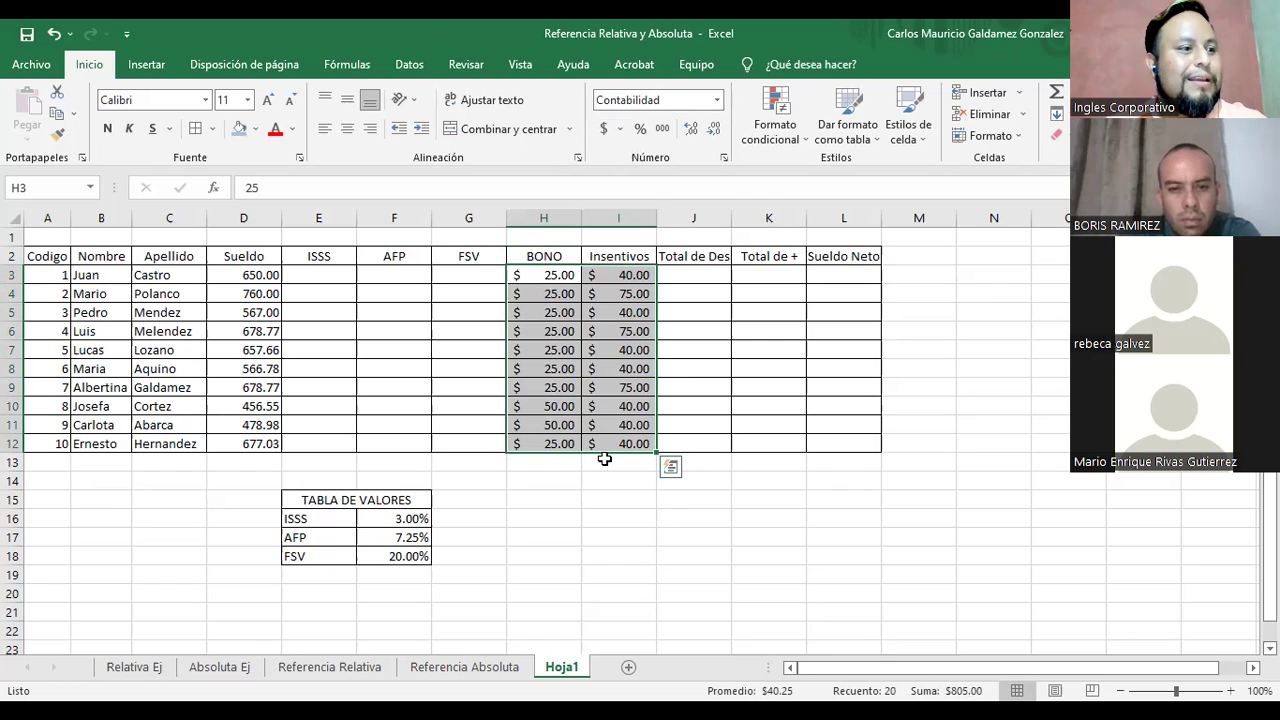
left_click(452, 352)
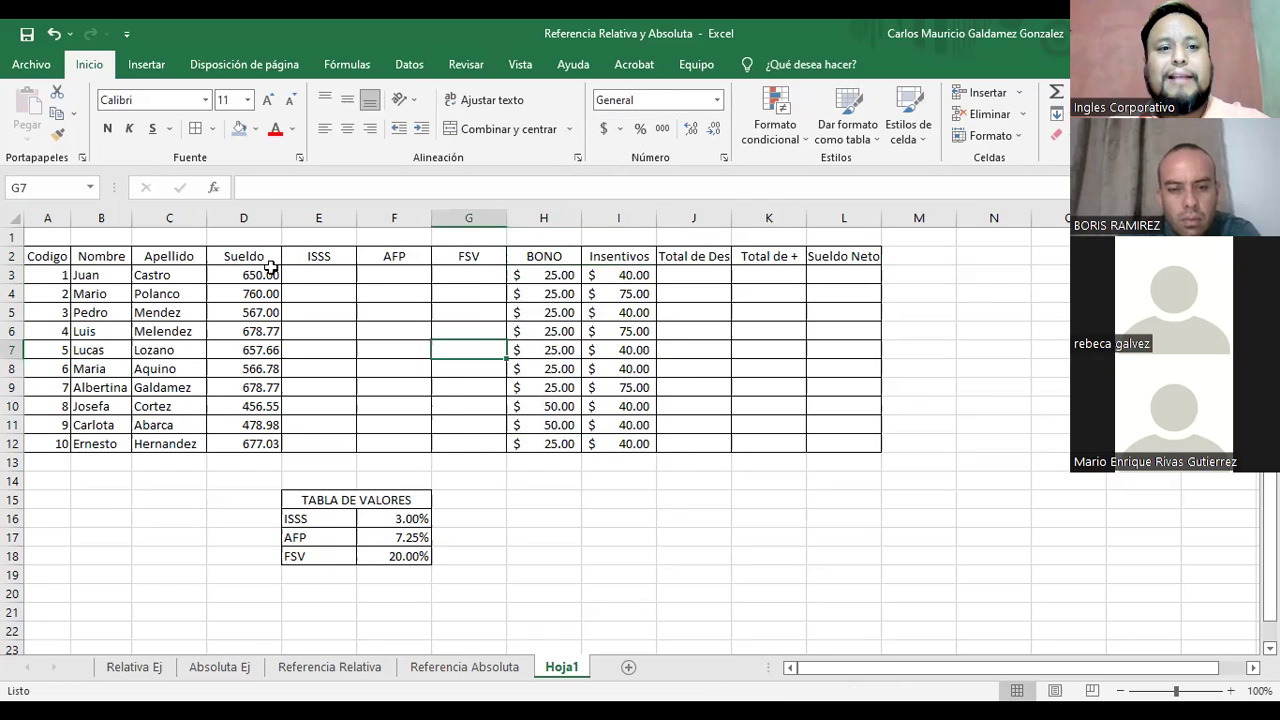
left_click_drag(40, 256, 841, 256)
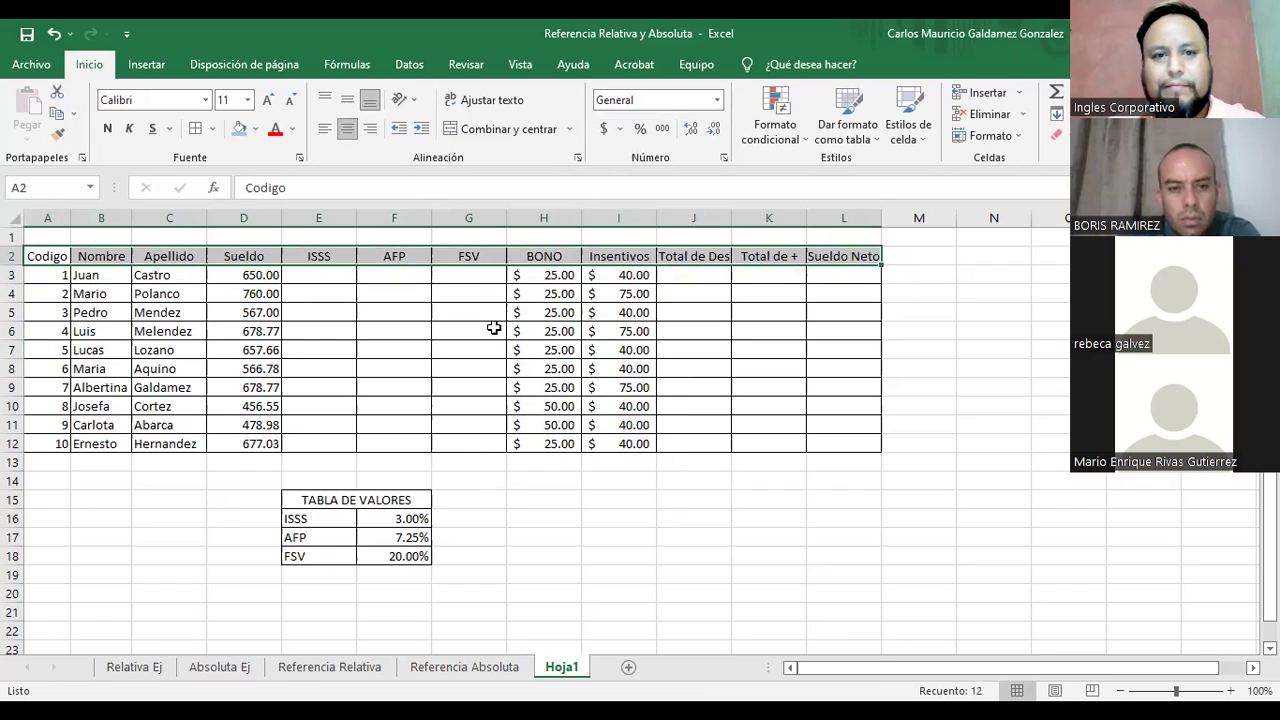
left_click(336, 279)
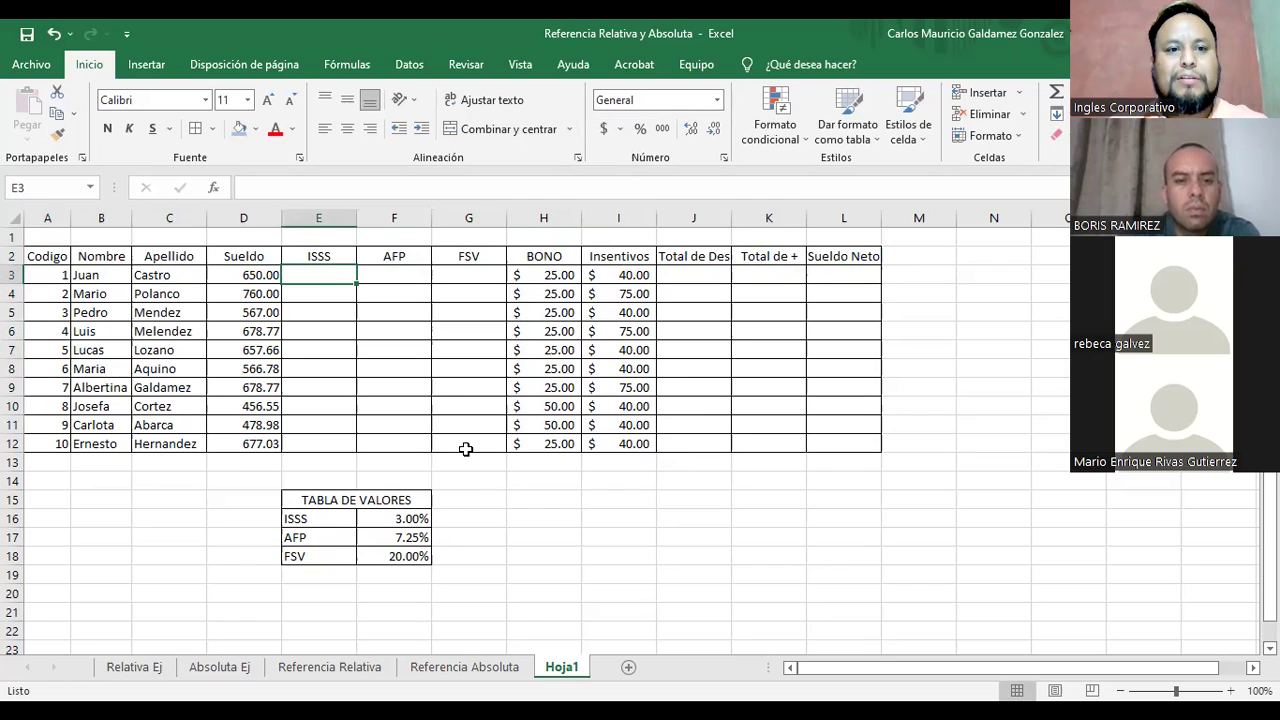
- Apply accounting format to the salaries in D3:D12 and widen column J slightly
left_click_drag(245, 280, 250, 443)
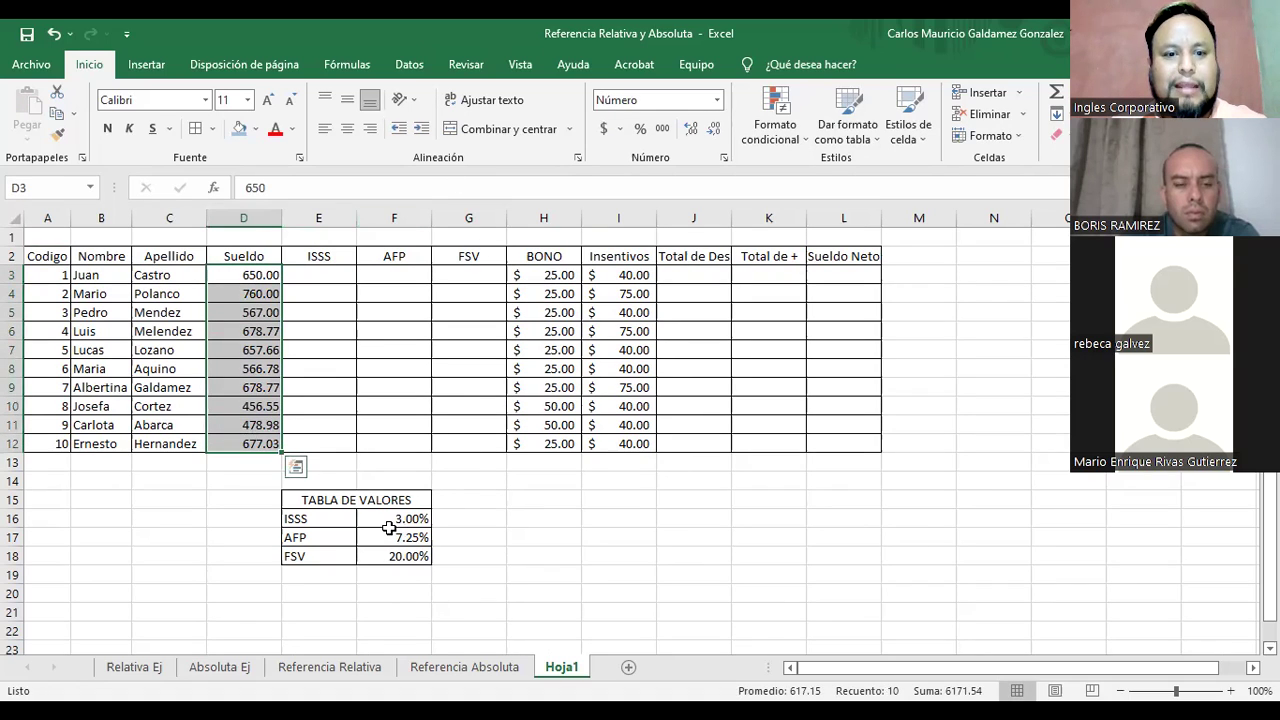
left_click(603, 134)
left_click(322, 276)
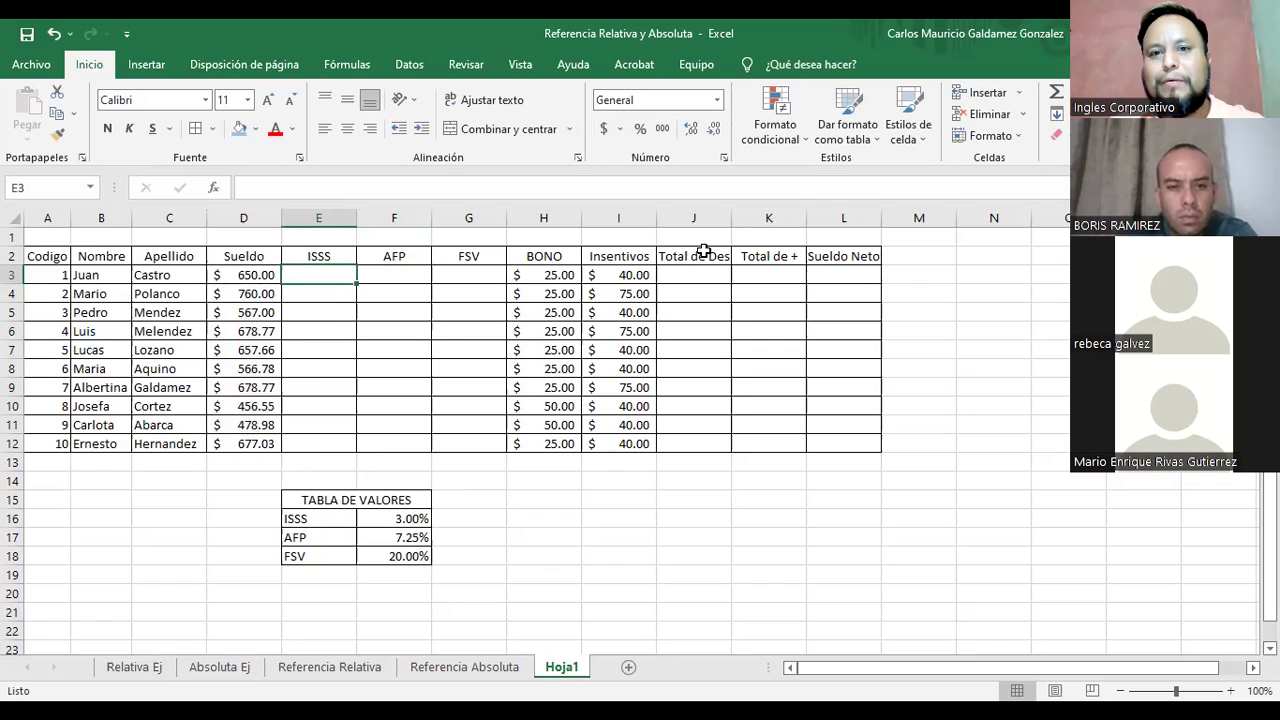
left_click_drag(730, 221, 733, 221)
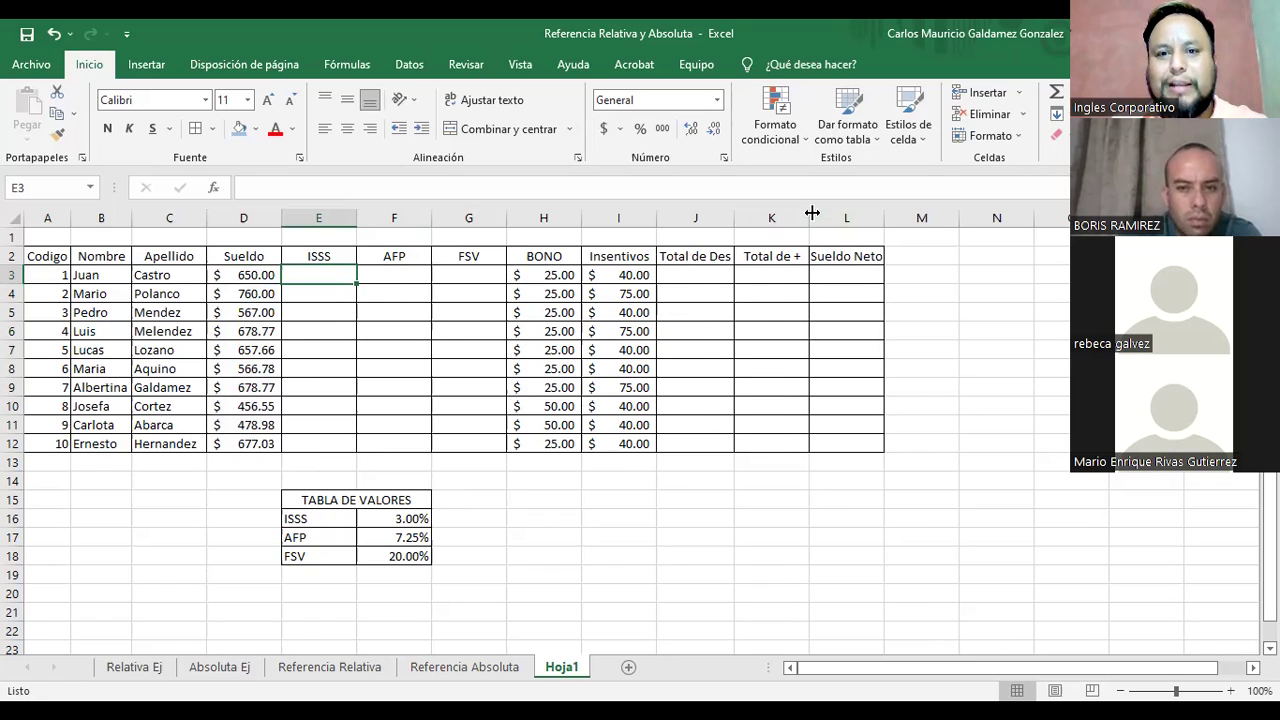
- Enter =SUMA(E3:G3) in J3 to total the row's deductions
left_click(702, 275)
type("=")
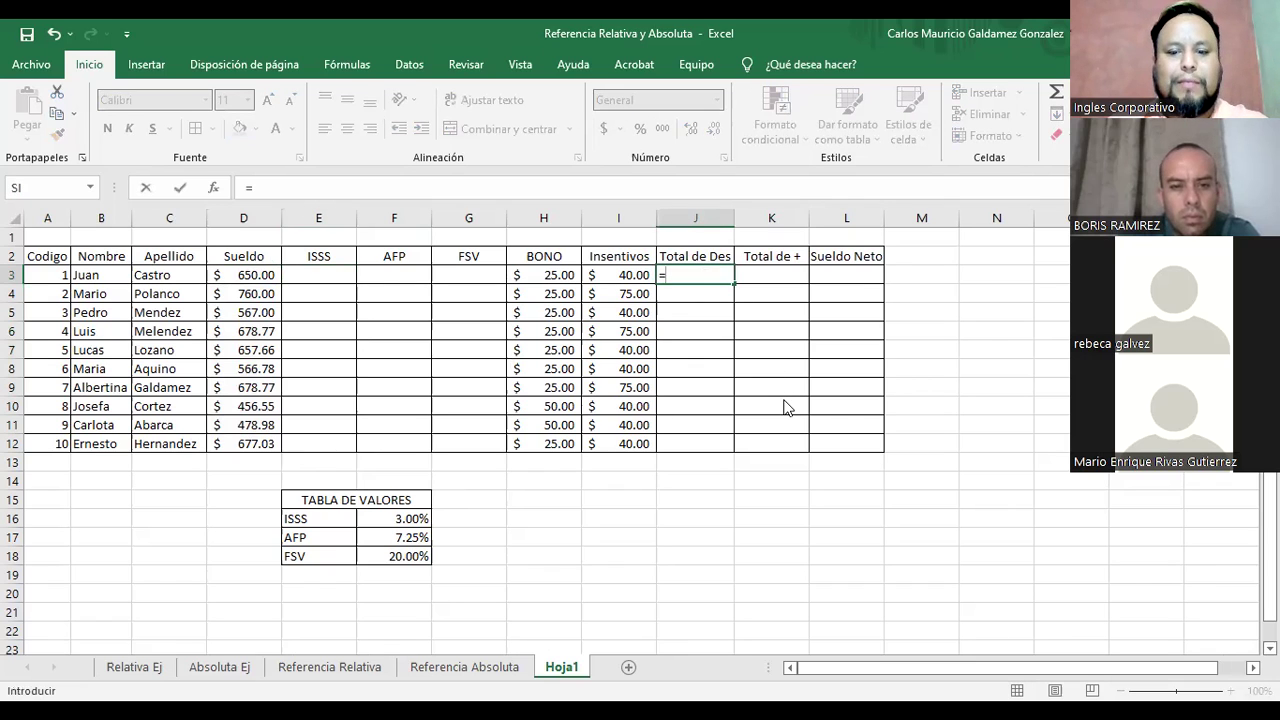
type("SUMA(")
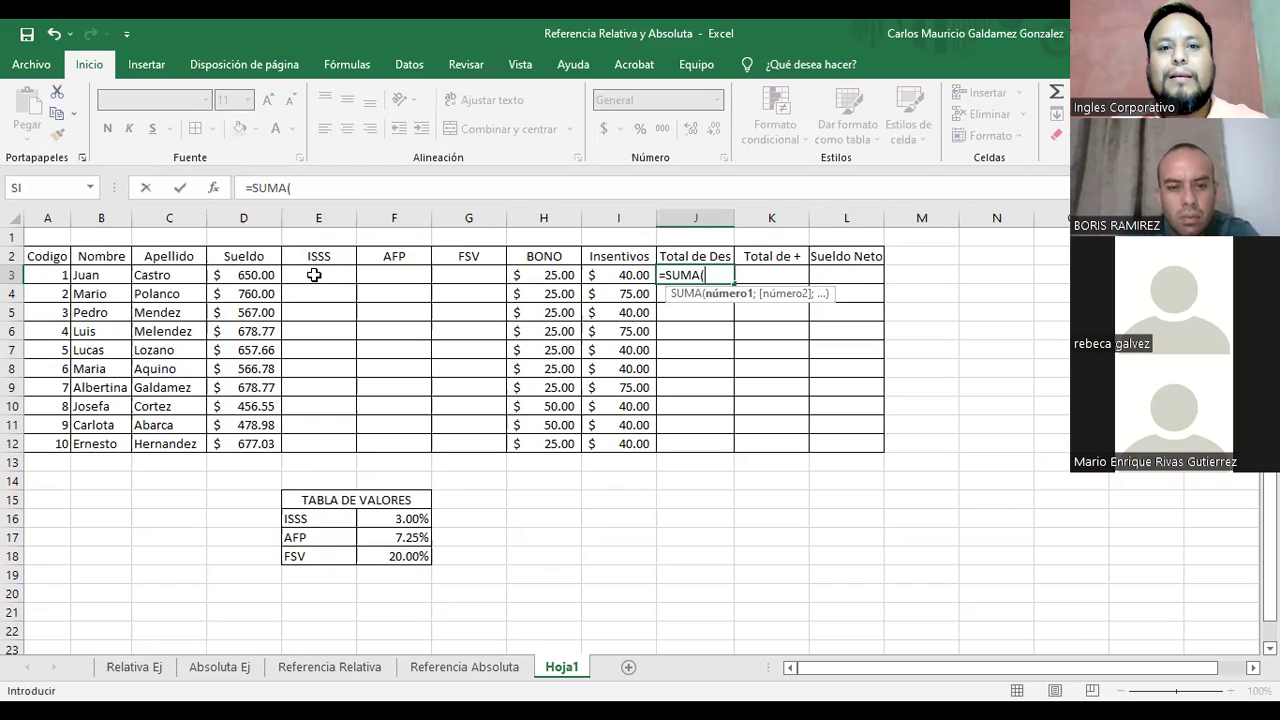
left_click_drag(314, 275, 447, 275)
type(")")
key("Return")
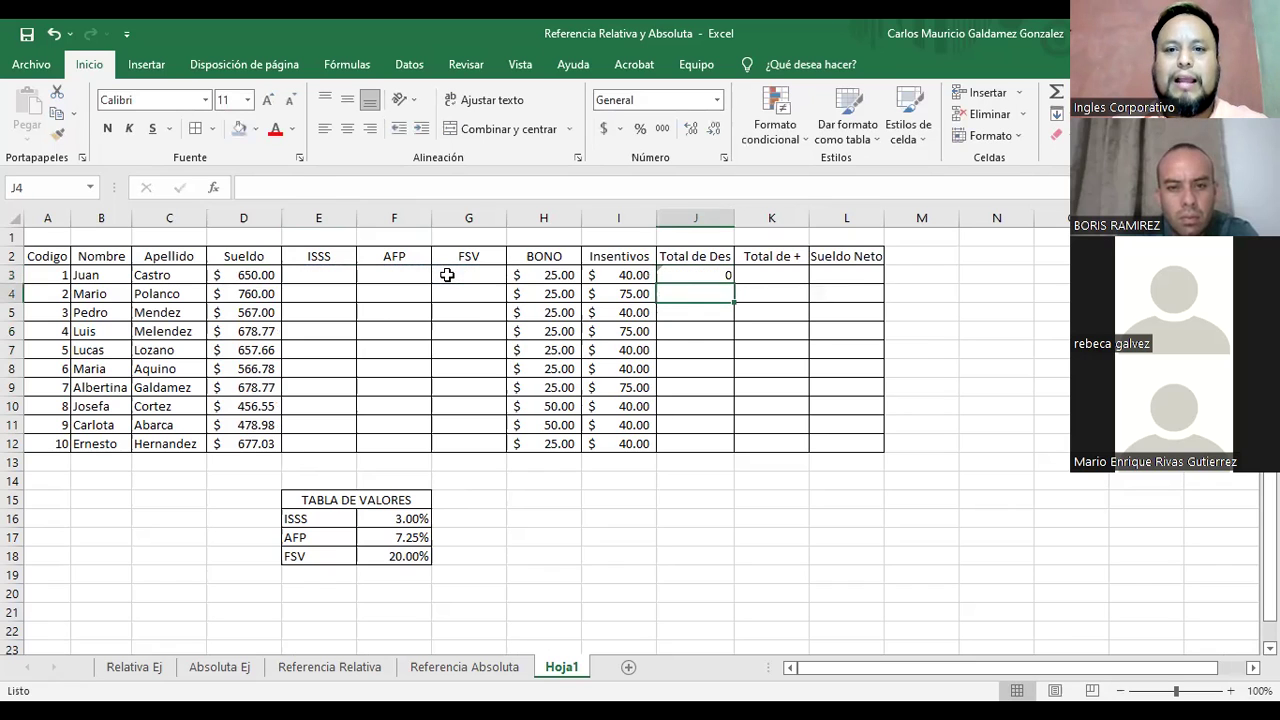
- Give J3 accounting format and fill the formula down to J12
key("Up")
left_click(690, 128)
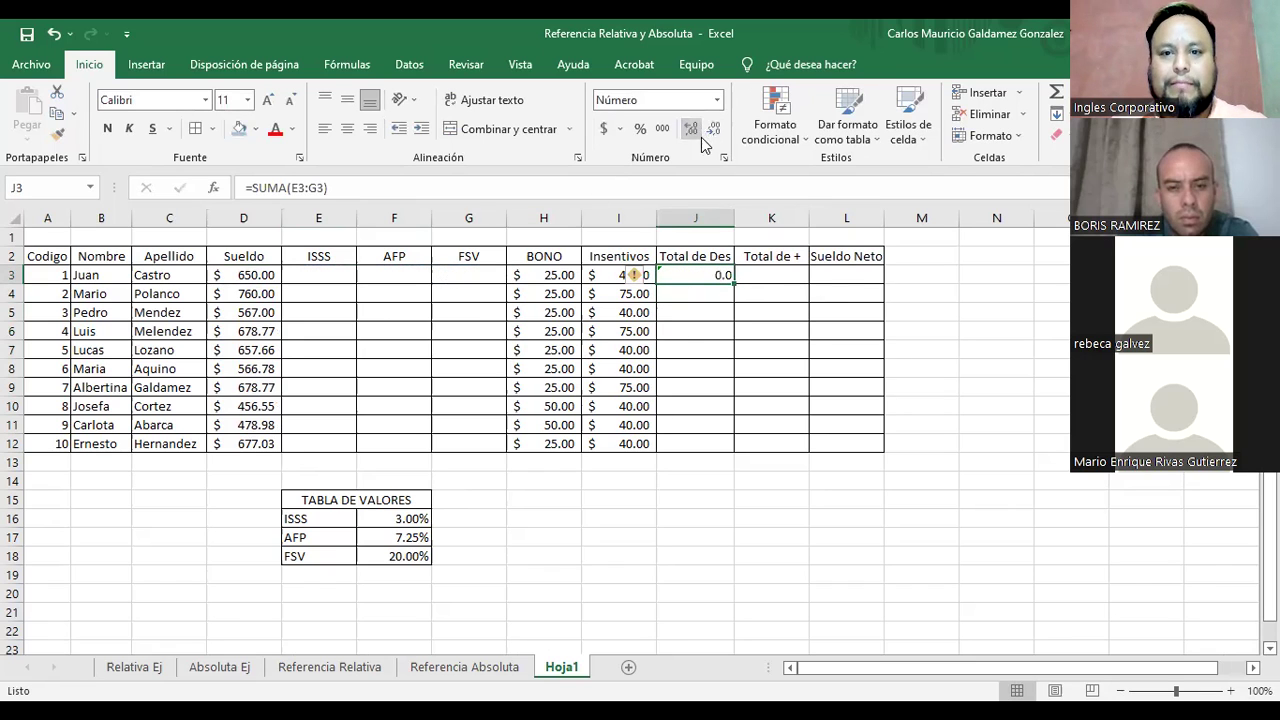
left_click(603, 128)
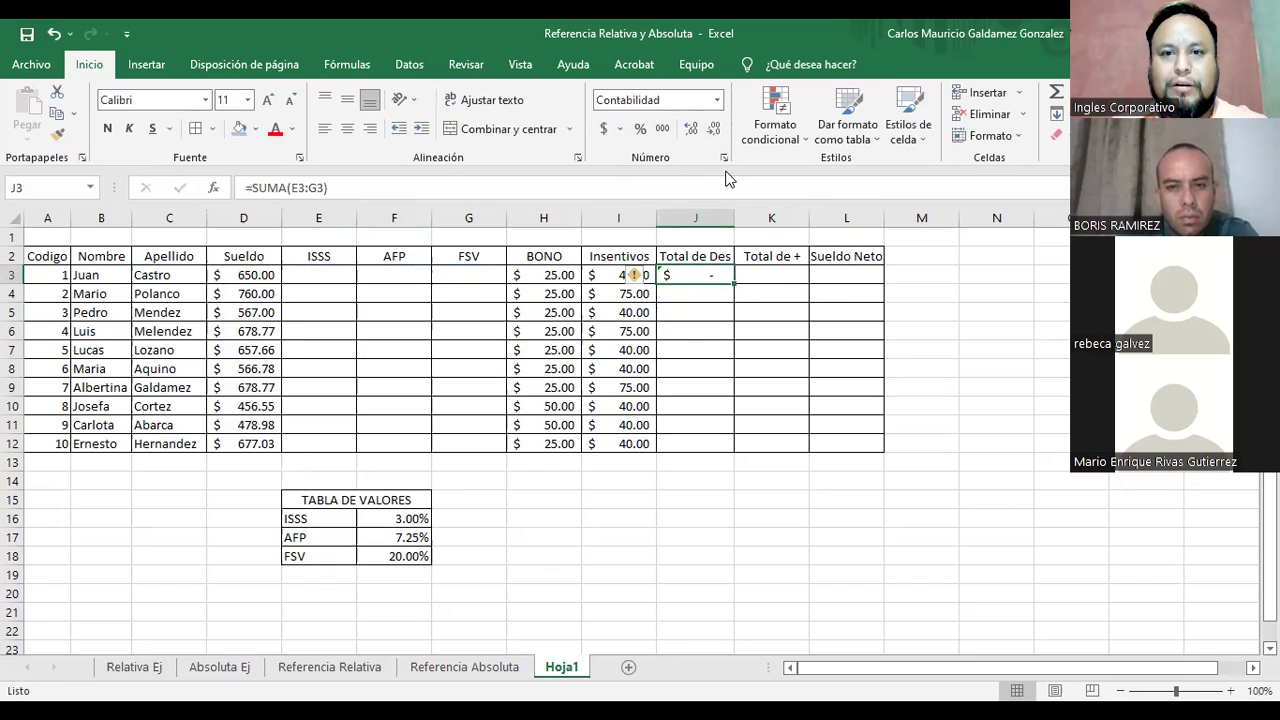
left_click_drag(735, 296, 710, 447)
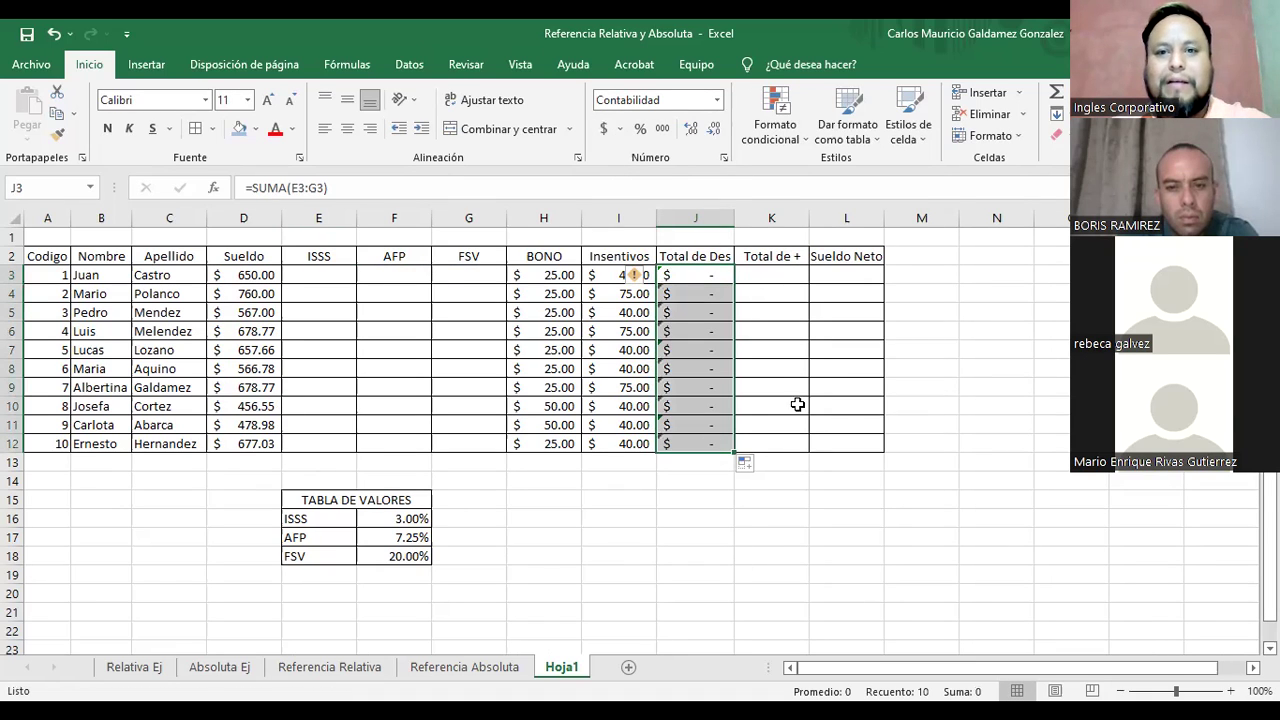
left_click(776, 271)
- Enter =SUMA(H3:I3) in K3 to total BONO and Insentivos, and fill it down to K12
type("=")
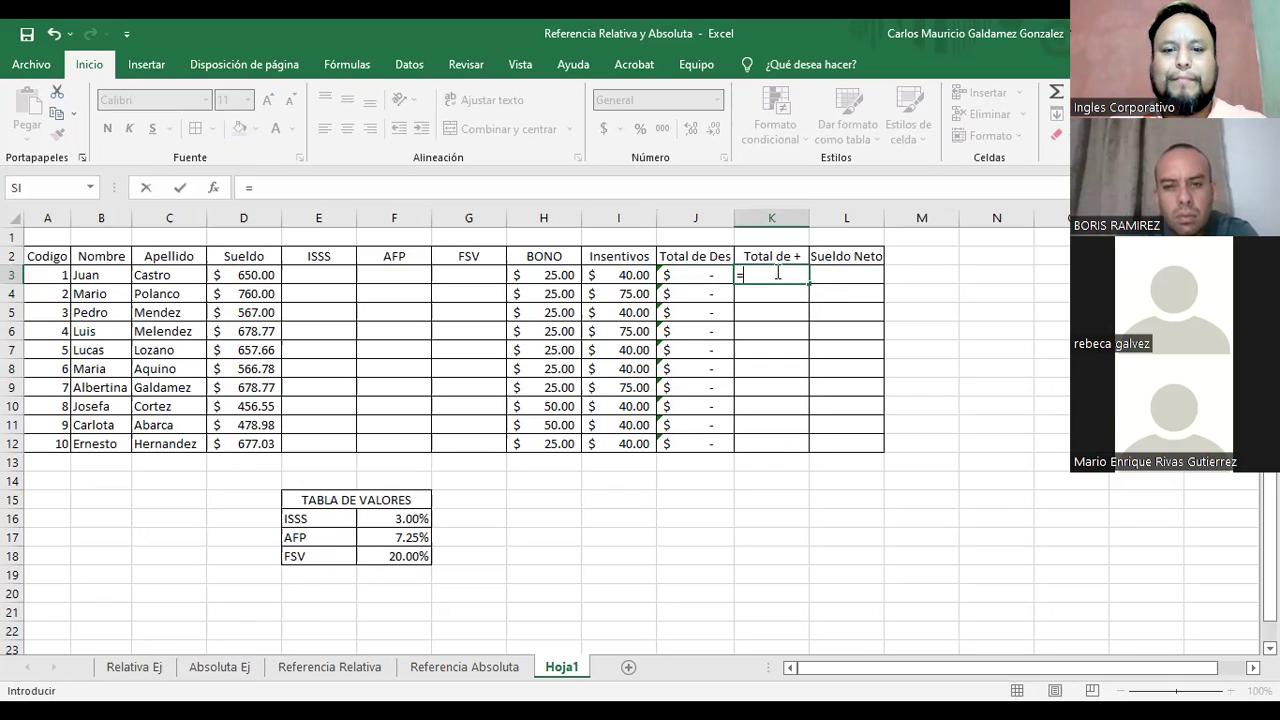
type("SUMA(")
left_click(553, 276)
left_click_drag(592, 277, 614, 272)
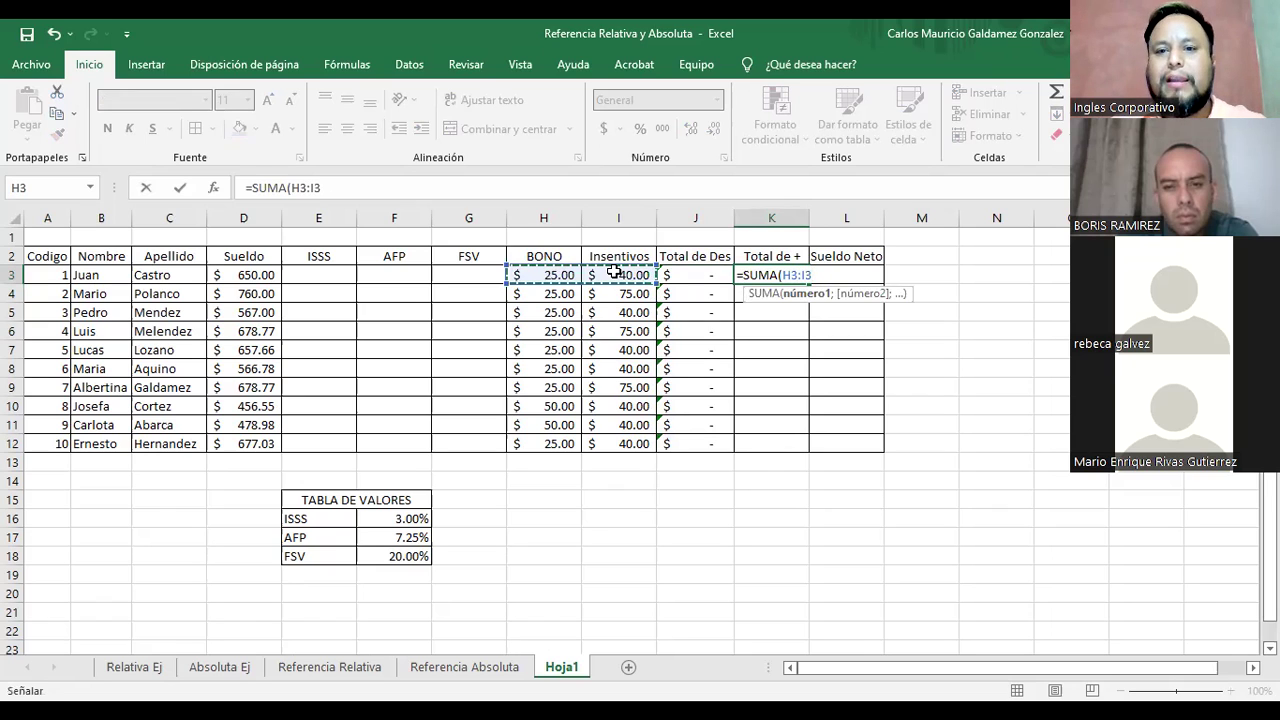
type(")")
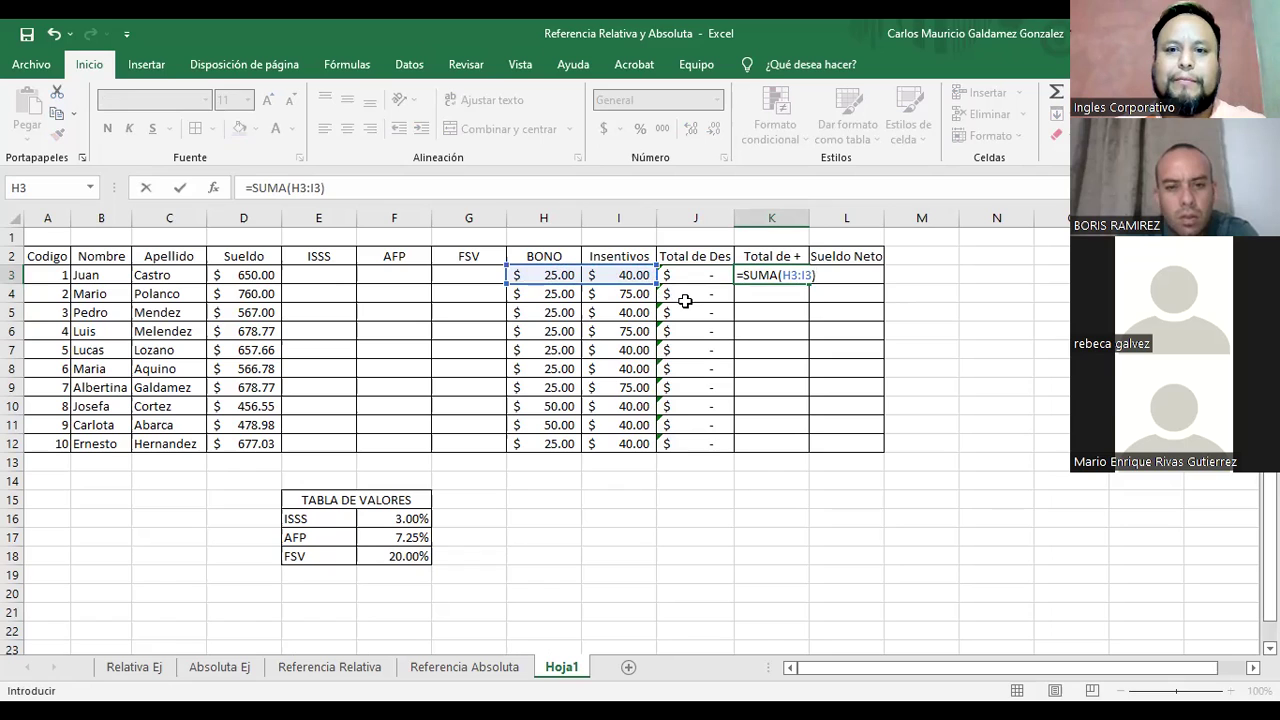
key("ctrl+Return")
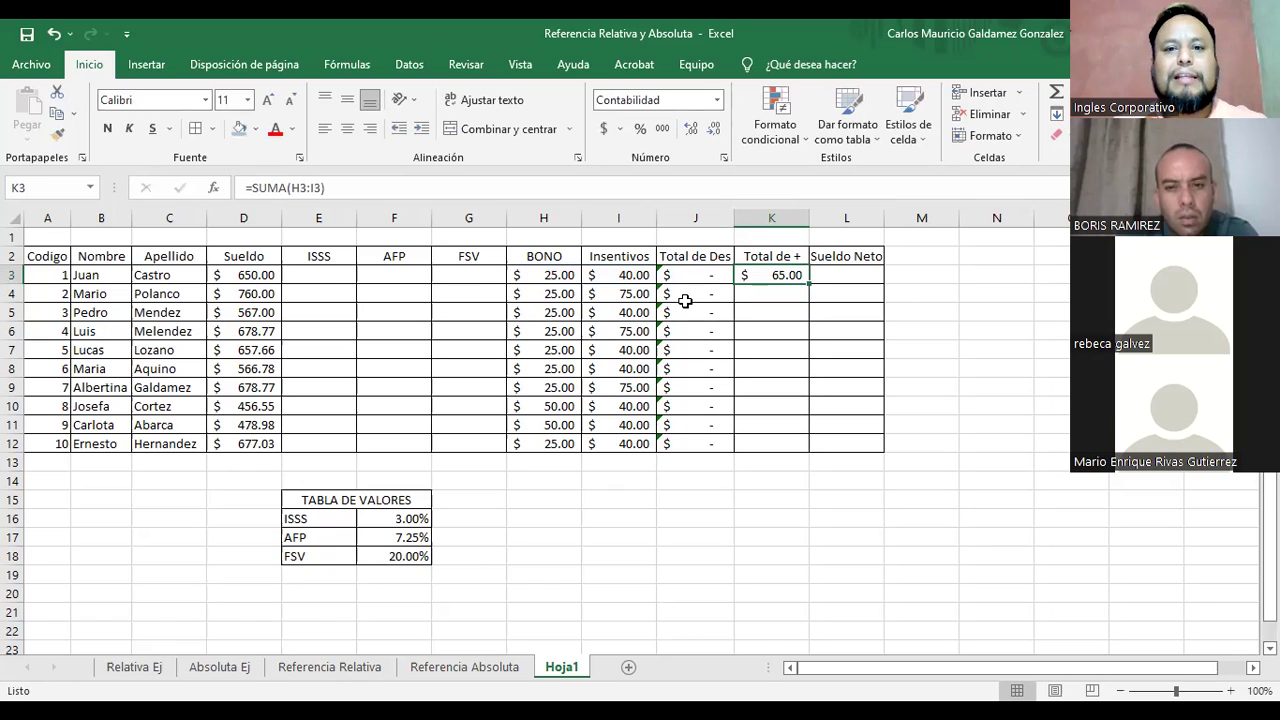
left_click_drag(810, 283, 803, 452)
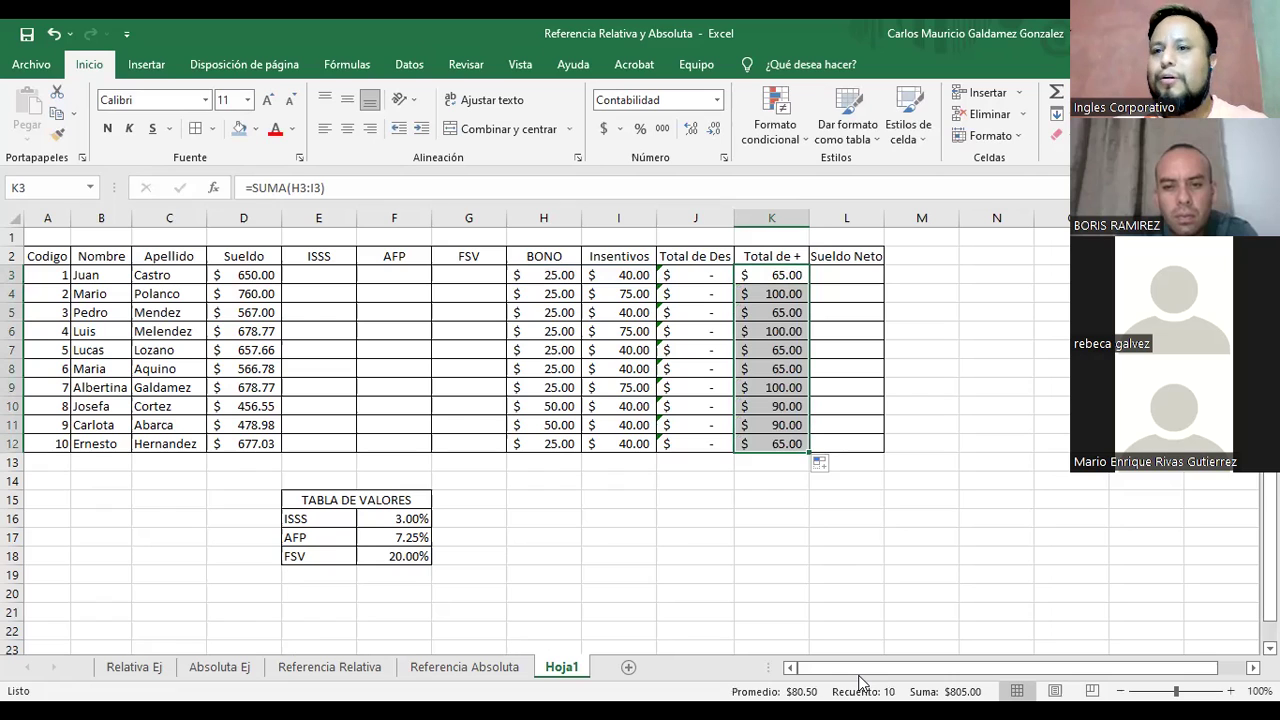
- Enter the net salary formula =D3-J3+K3 in L3
left_click(836, 274)
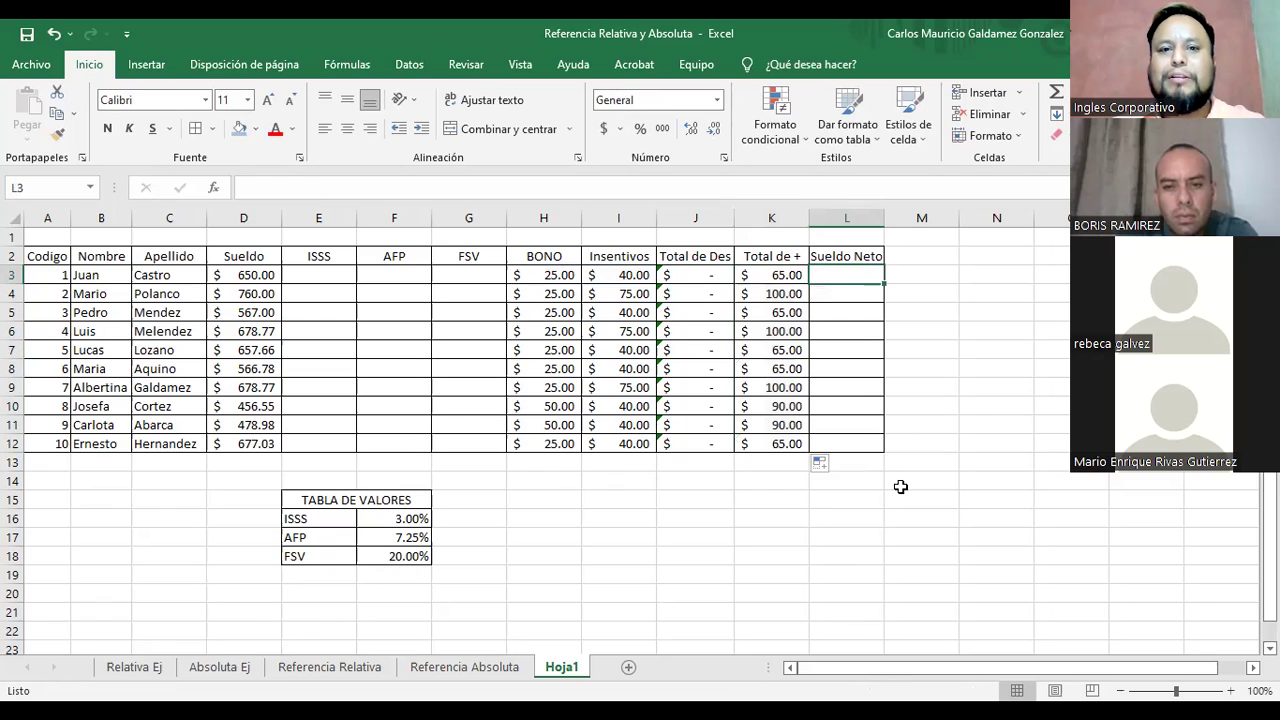
type("=")
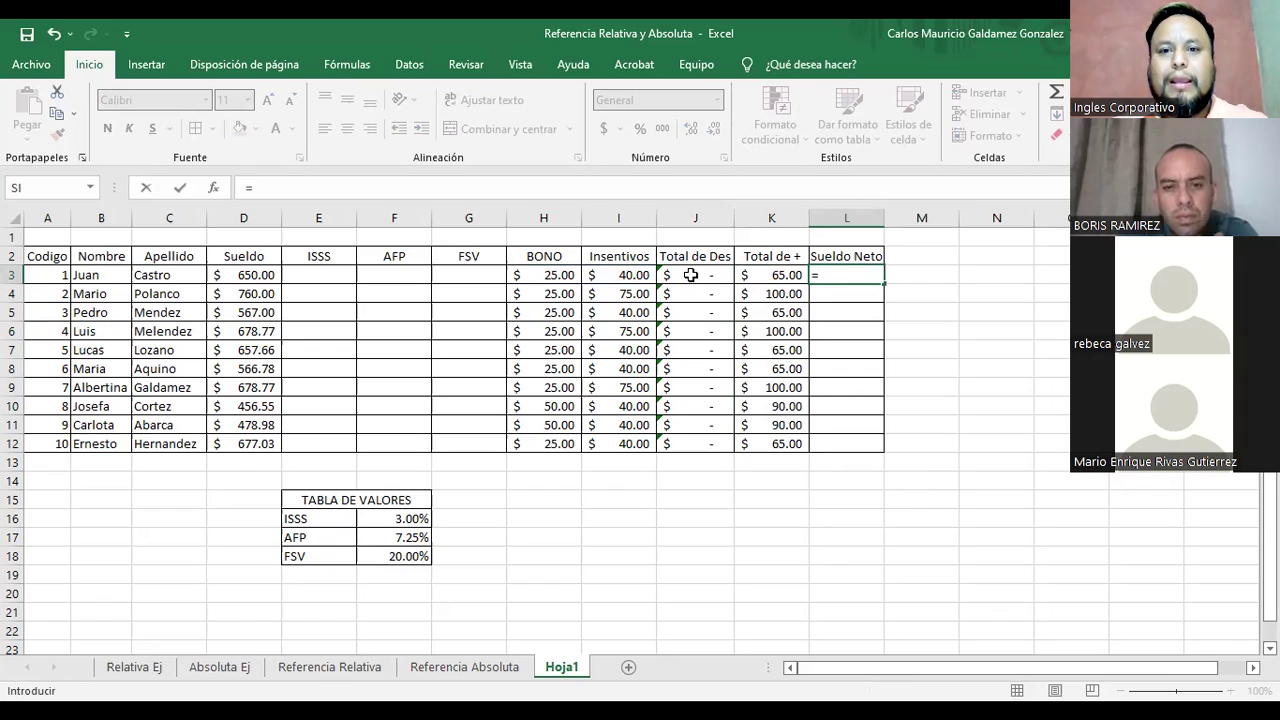
left_click(230, 274)
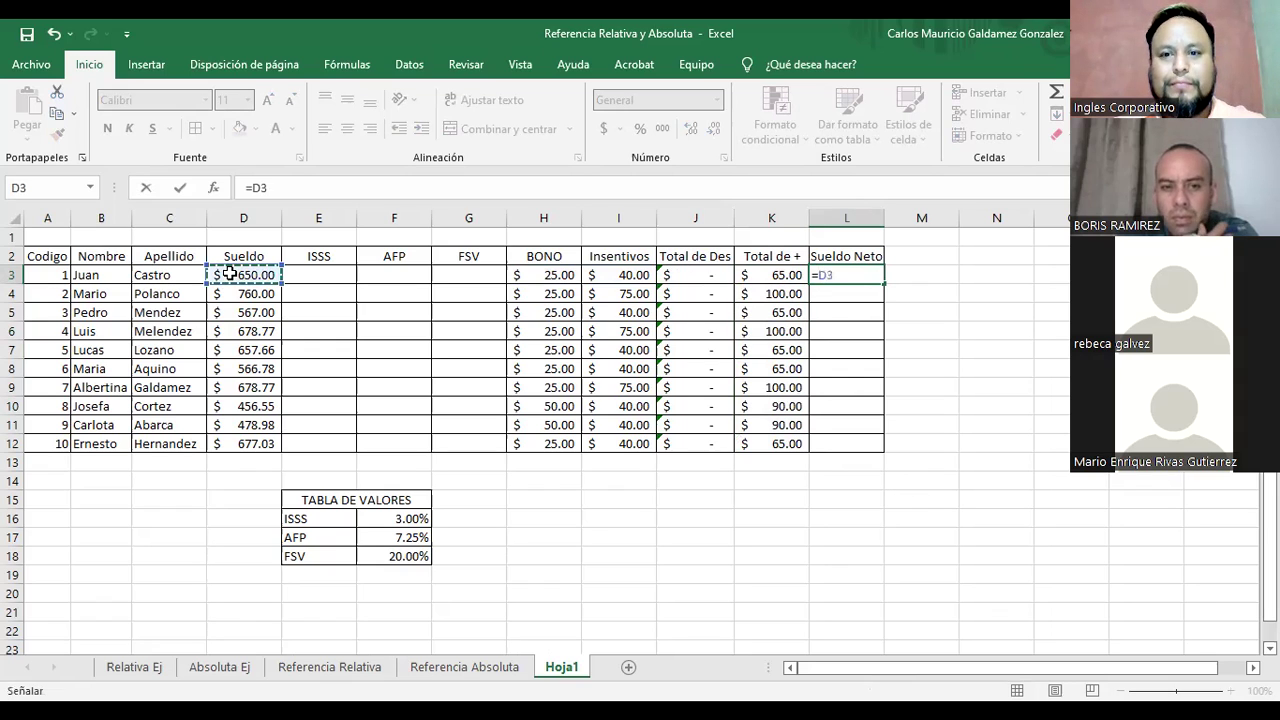
type("-")
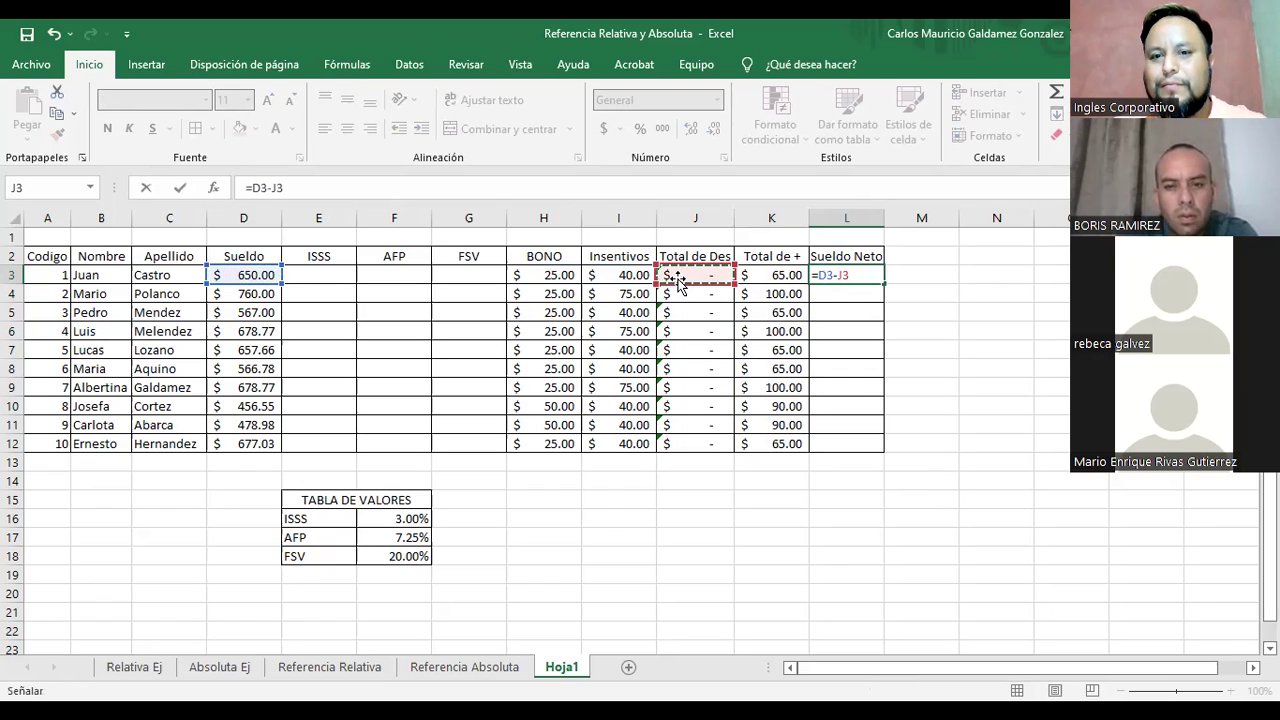
type("+")
left_click(783, 276)
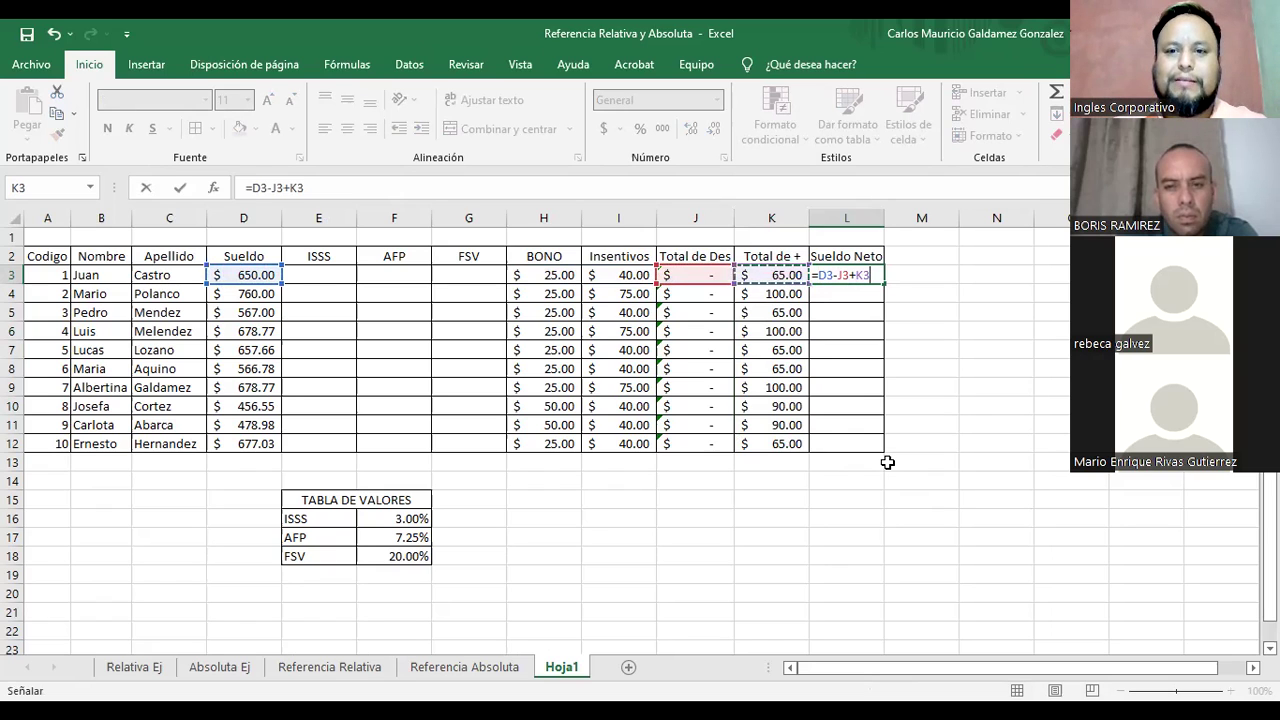
key("Return")
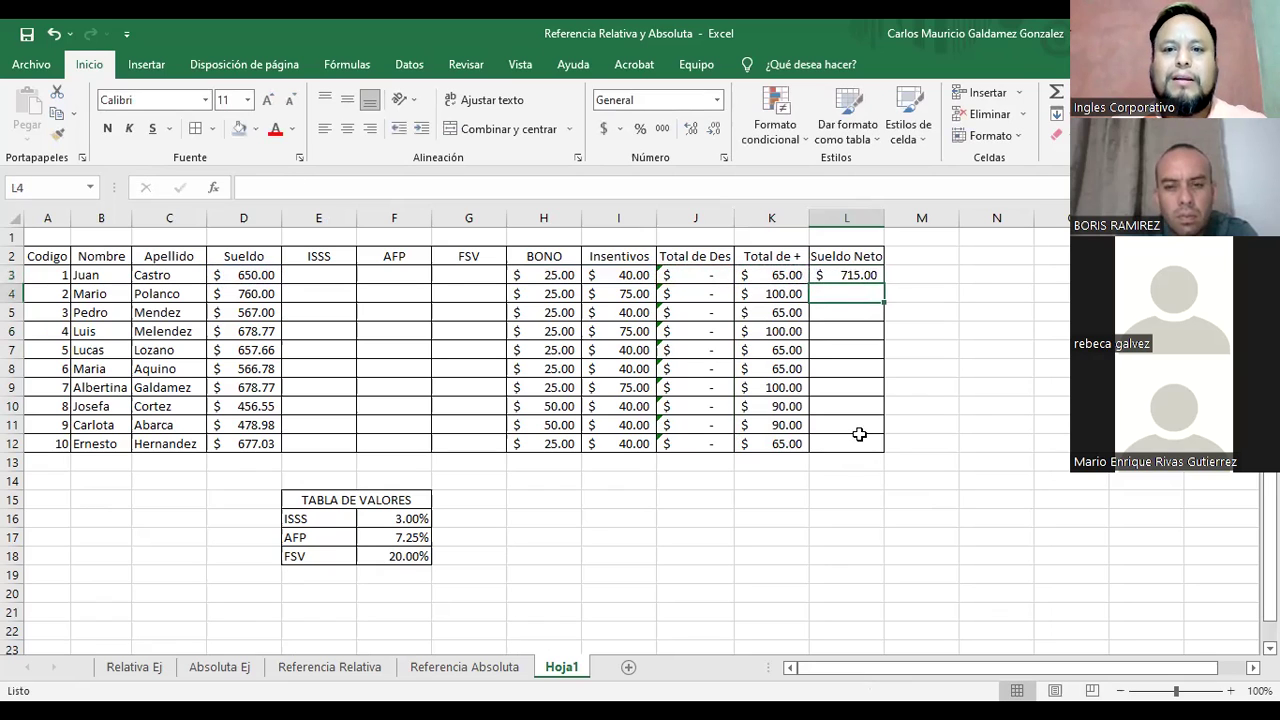
- Fill the net salary formula down to L12 and select the empty ISSS, AFP and FSV cells
left_click(872, 279)
left_click_drag(880, 286, 881, 450)
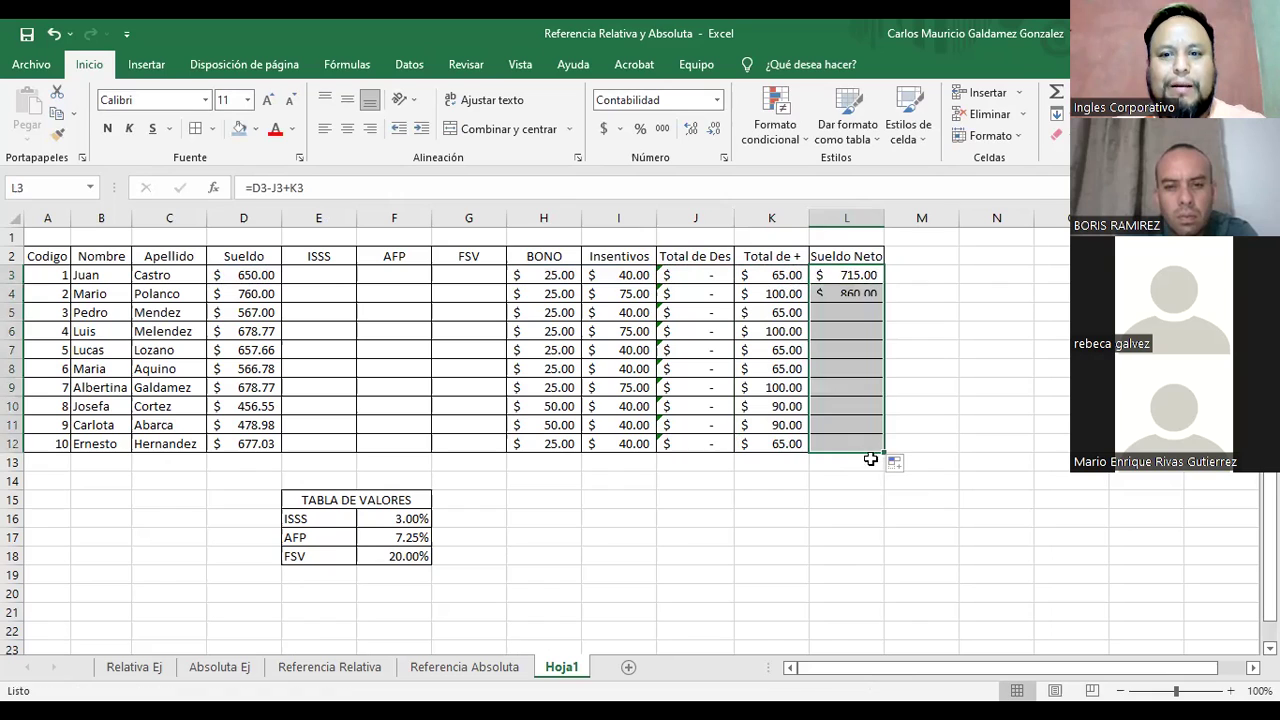
left_click(844, 276)
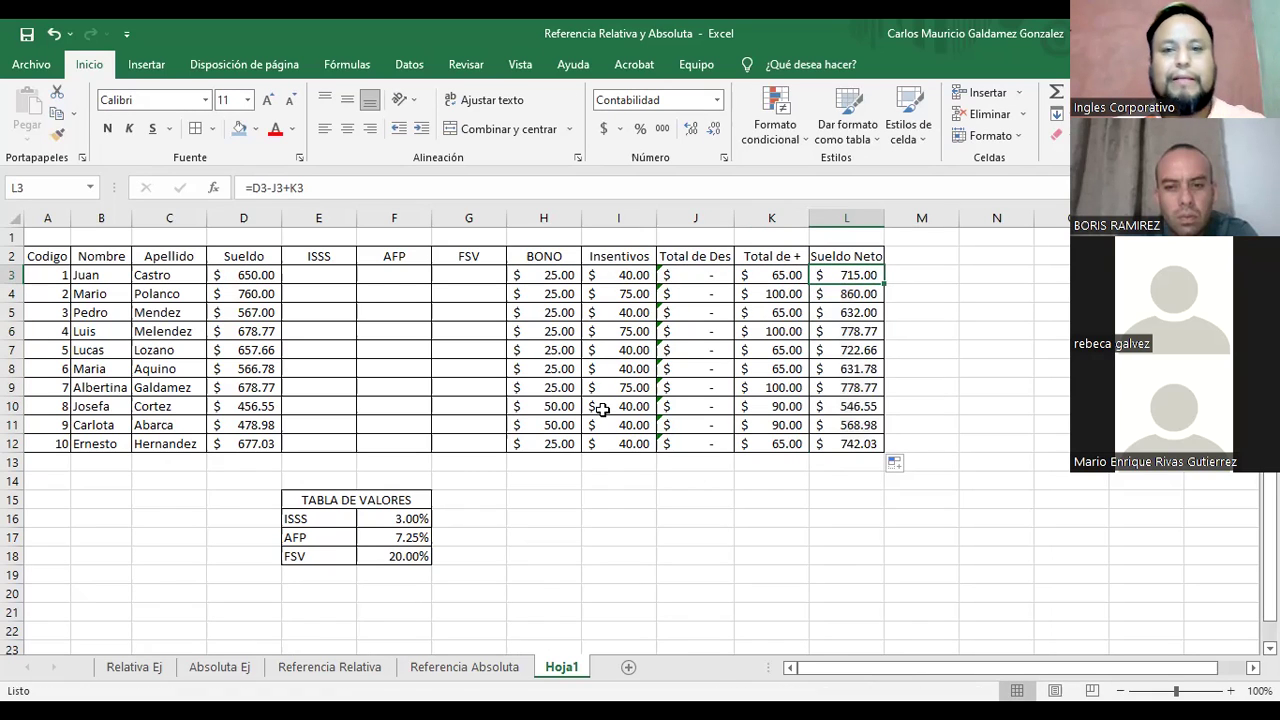
left_click_drag(317, 277, 466, 436)
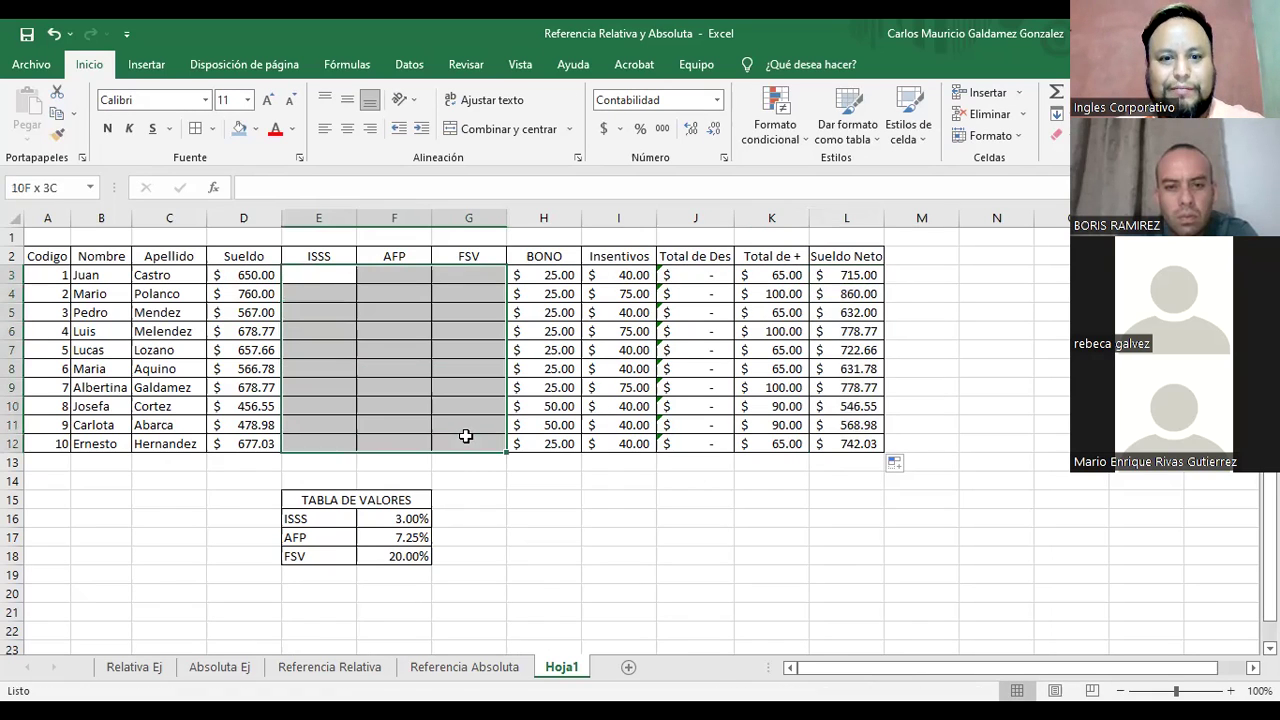
- Start E3's ISSS formula as salary D3 times the rate in F16
left_click(317, 277)
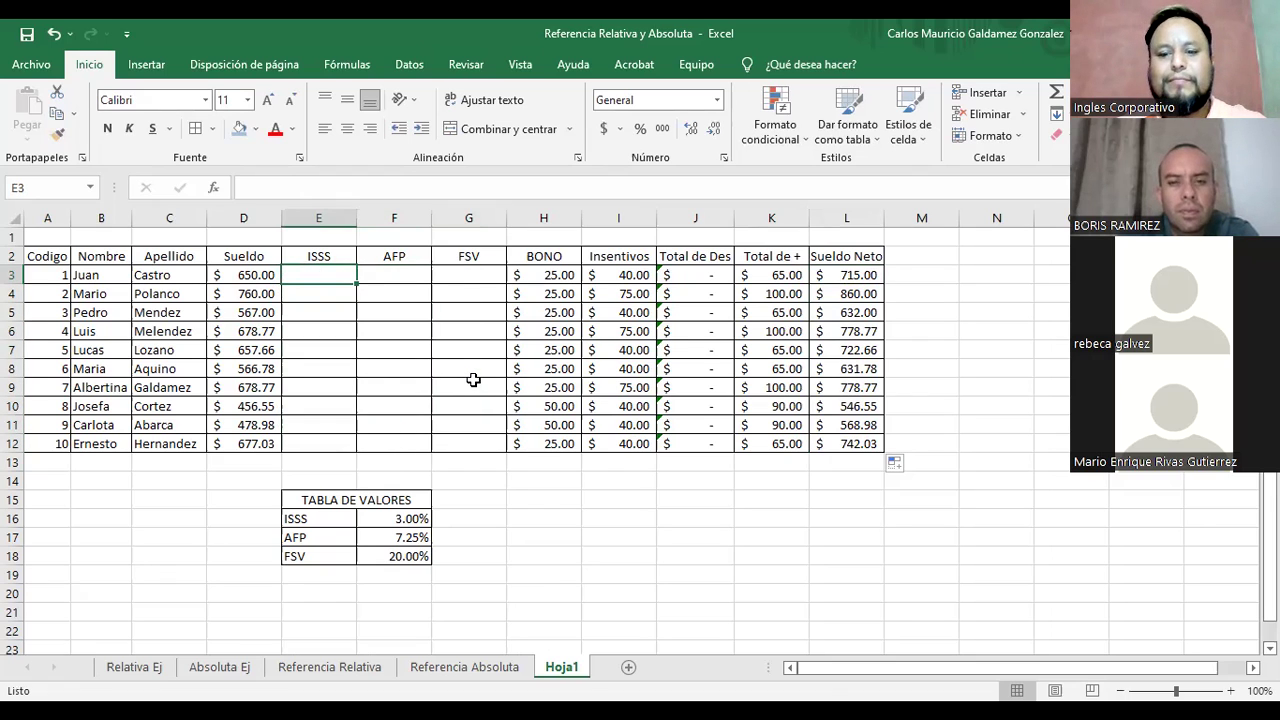
type("=")
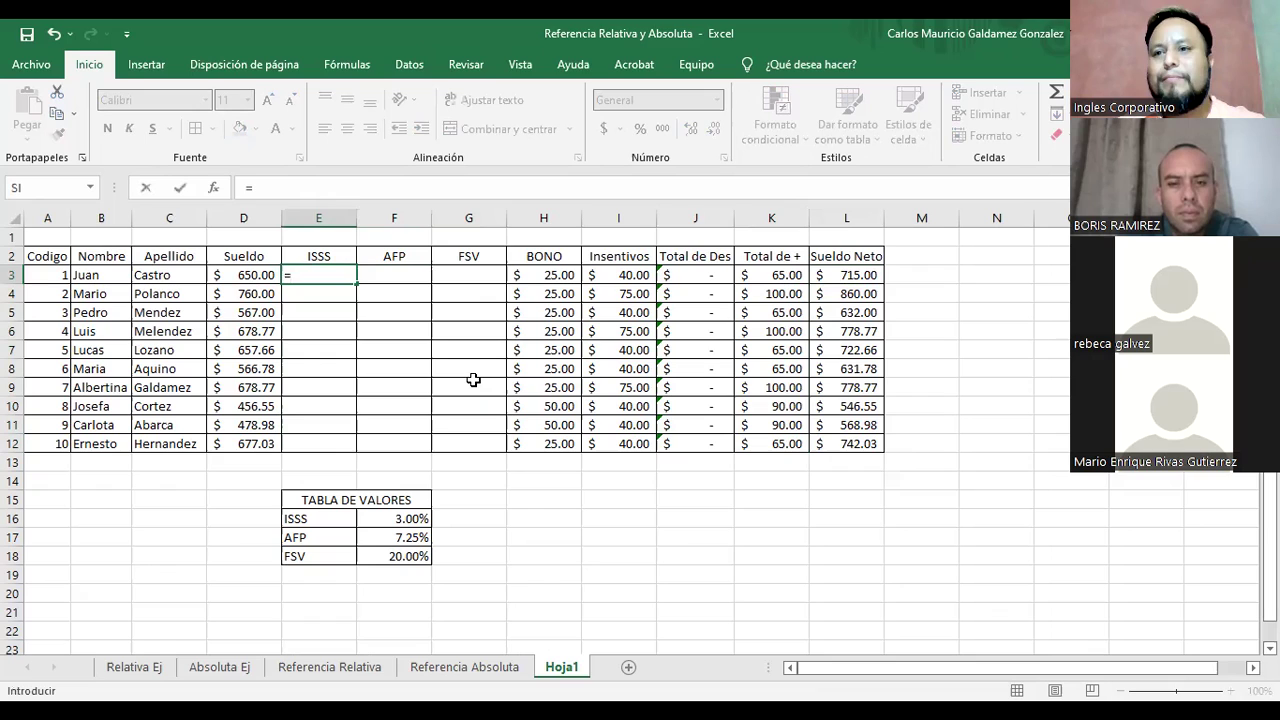
left_click(240, 277)
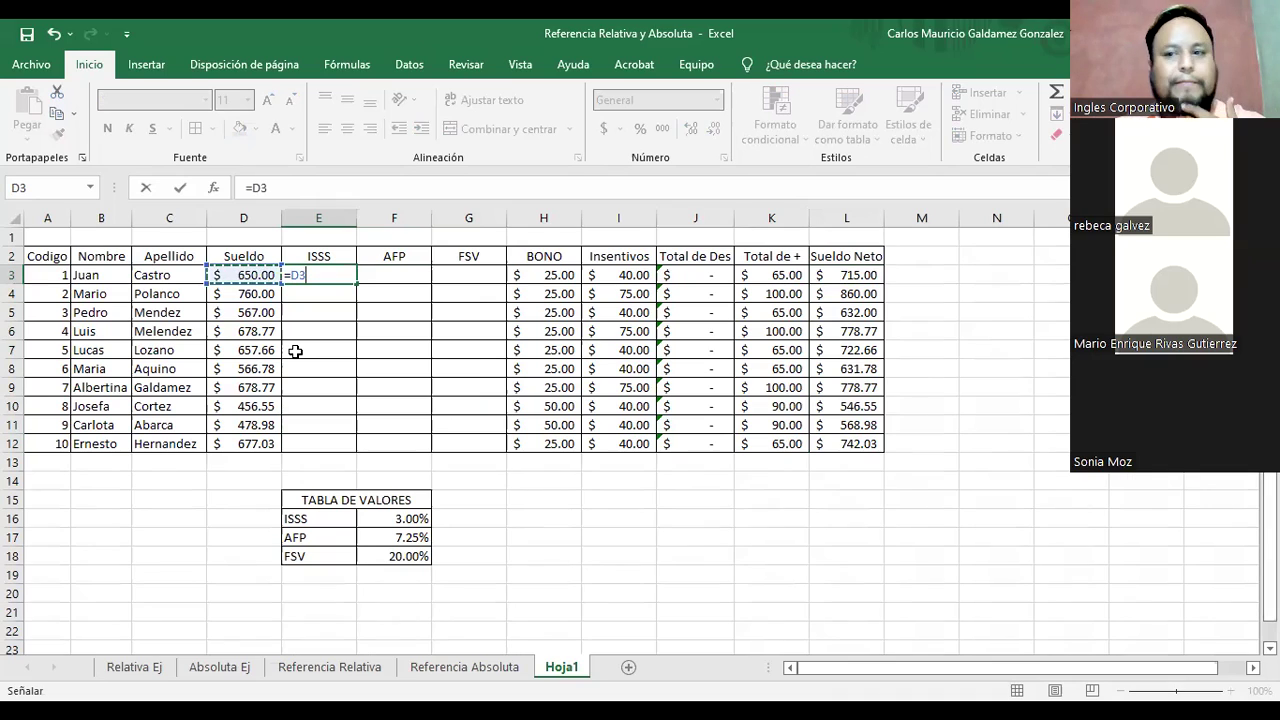
type("*")
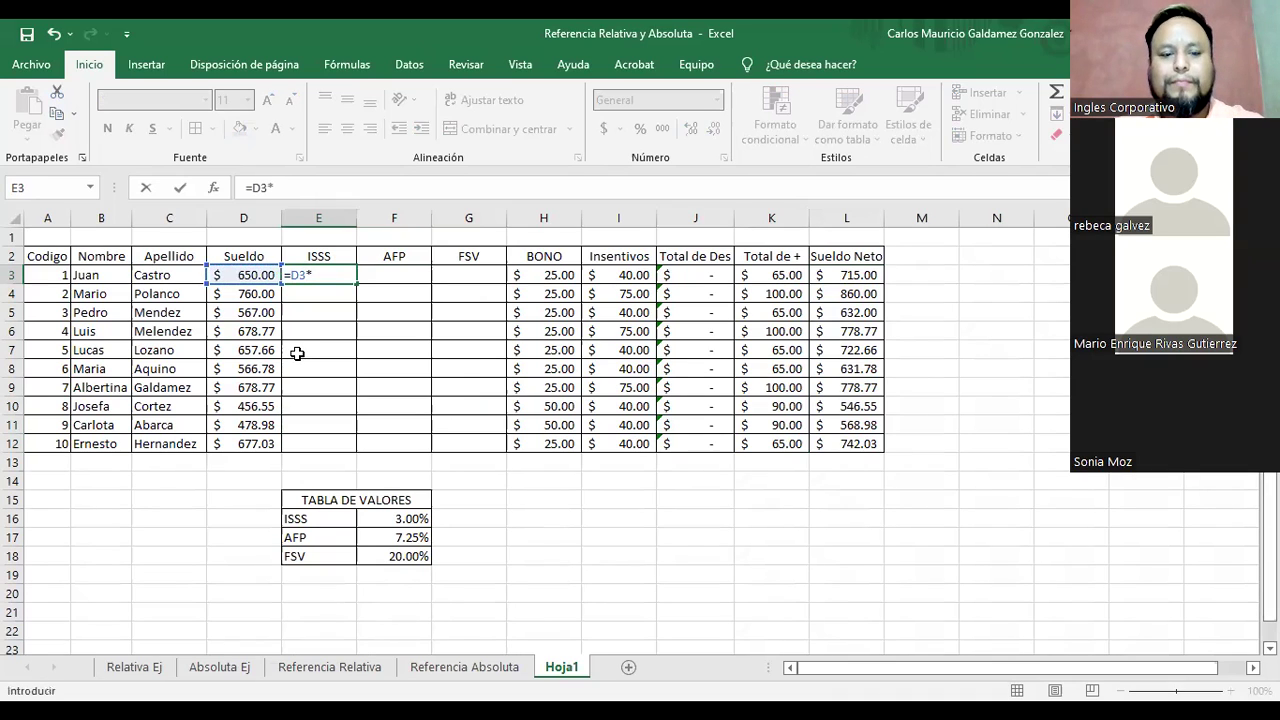
left_click(385, 518)
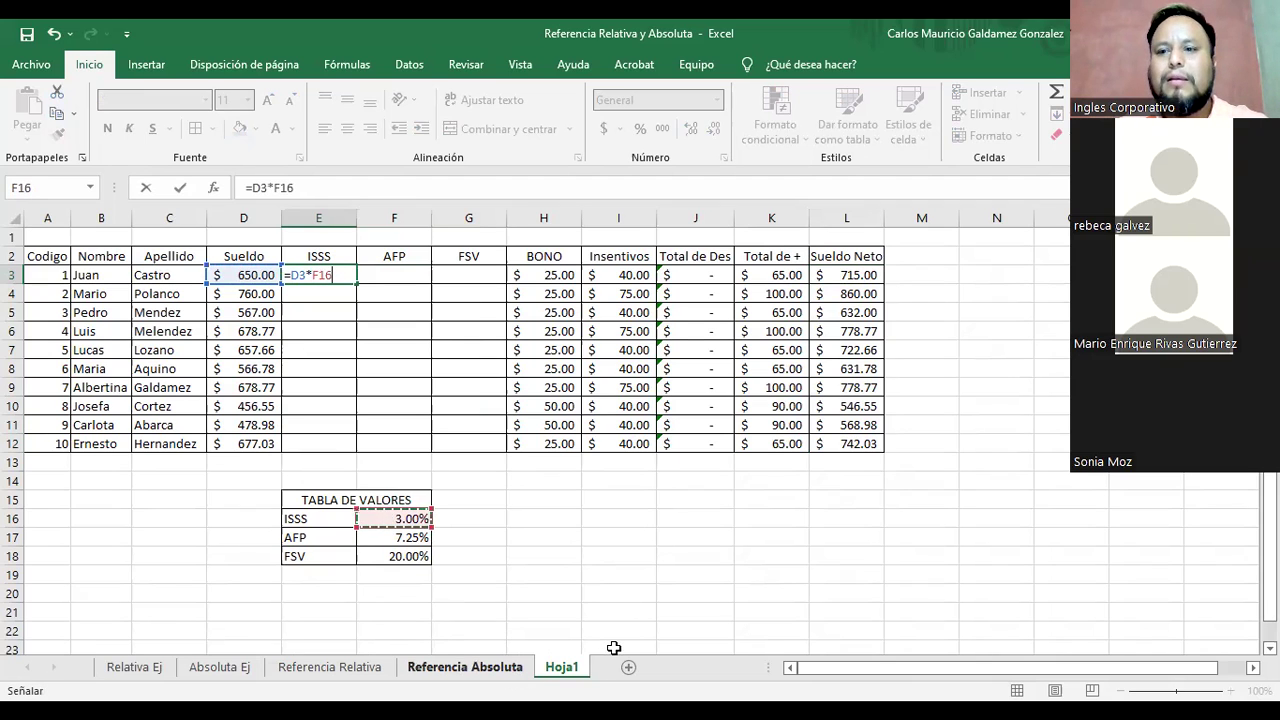
- Make the rate reference absolute so E3 reads =D3*$F$16, giving 19.50
key("F2")
key("Left")
key("Left")
key("Left")
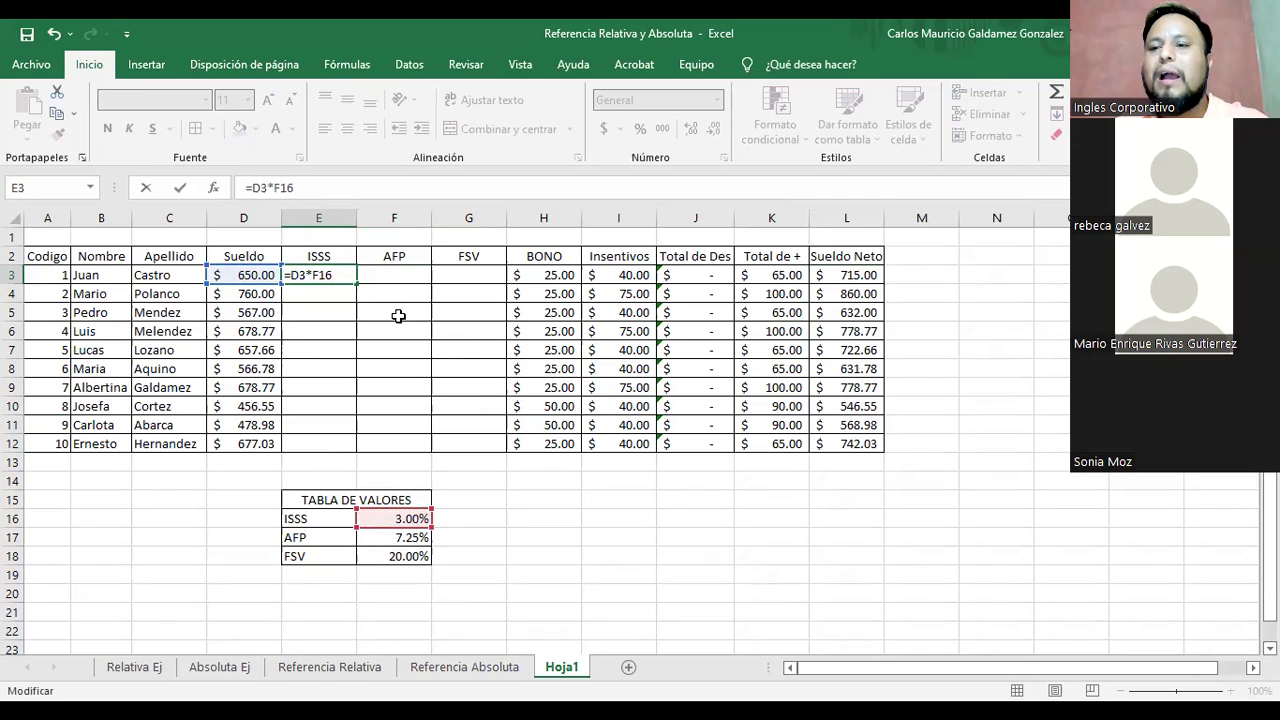
type("$")
key("Right")
type("$")
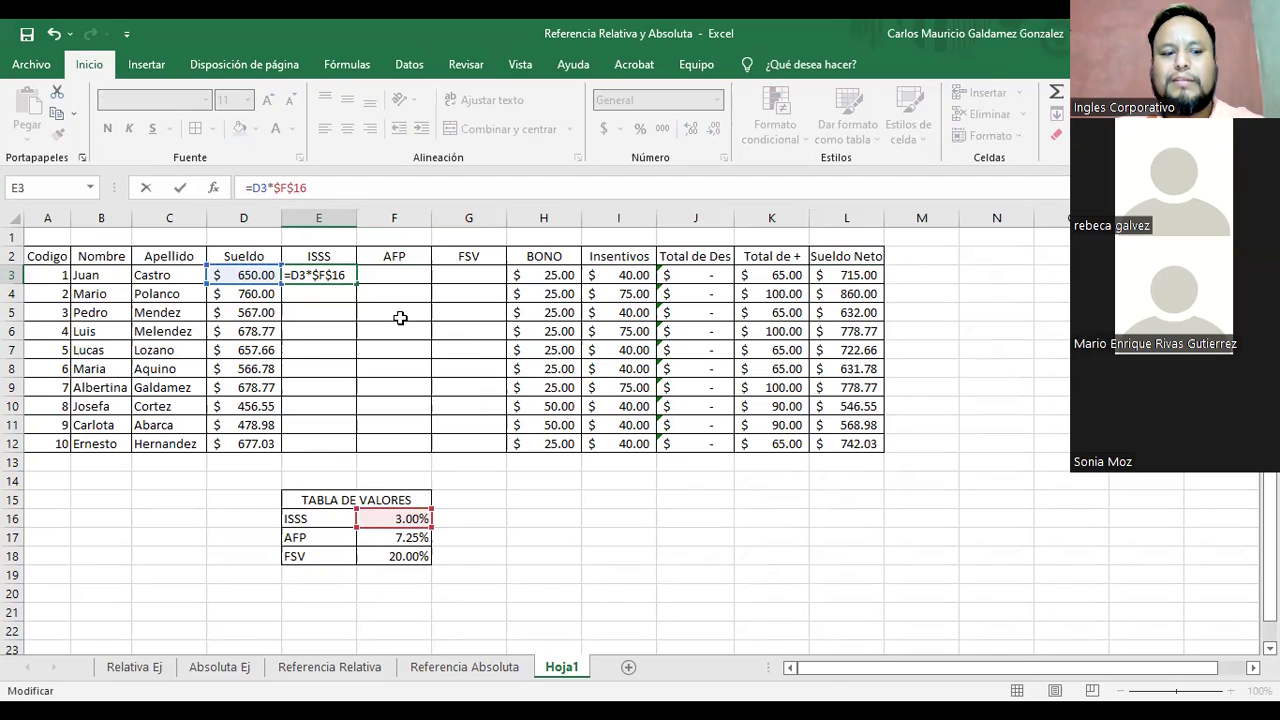
key("Tab")
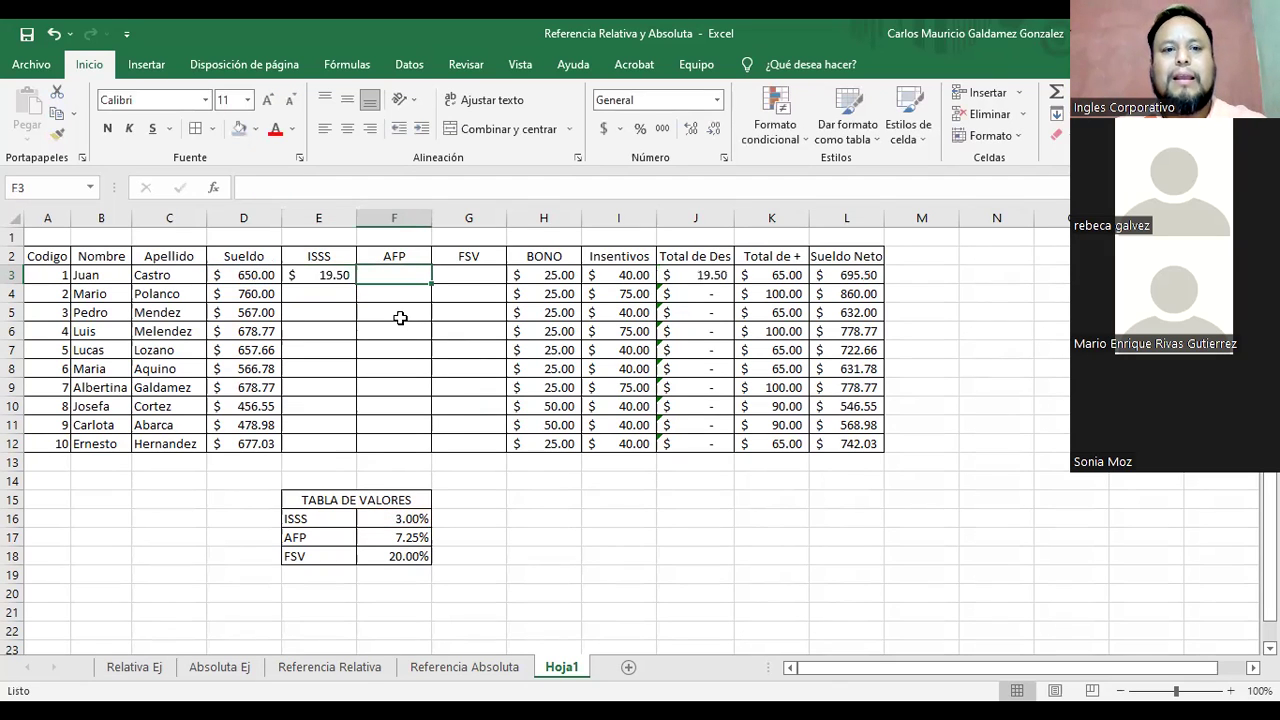
left_click(323, 277)
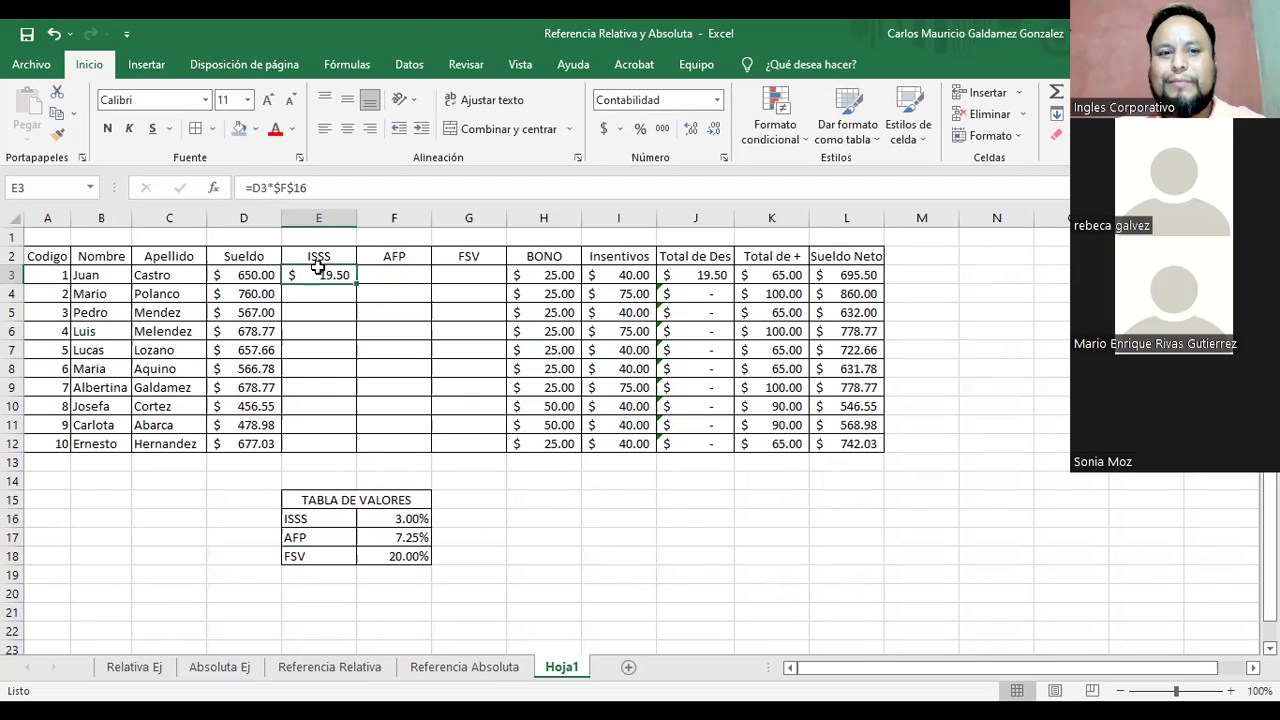
left_click(395, 275)
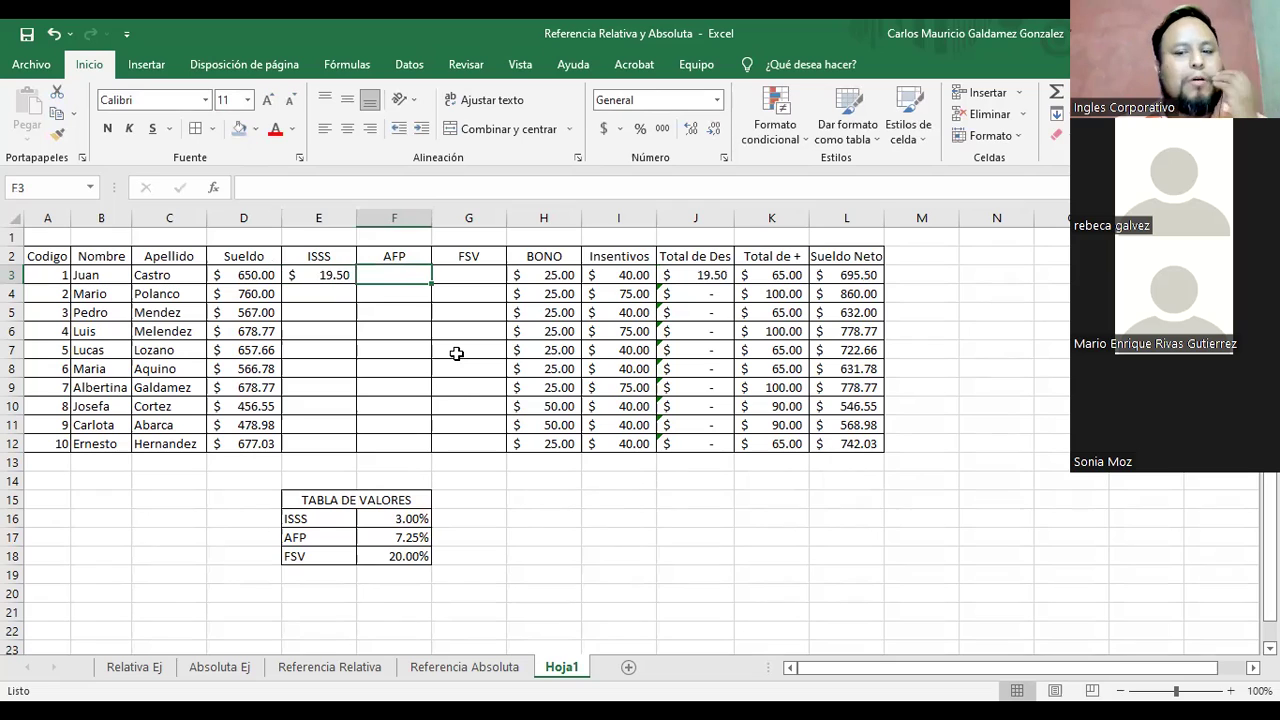
- Enter =D3*$F$17 in F3 for the 7.25% AFP deduction of 47.13
type("=")
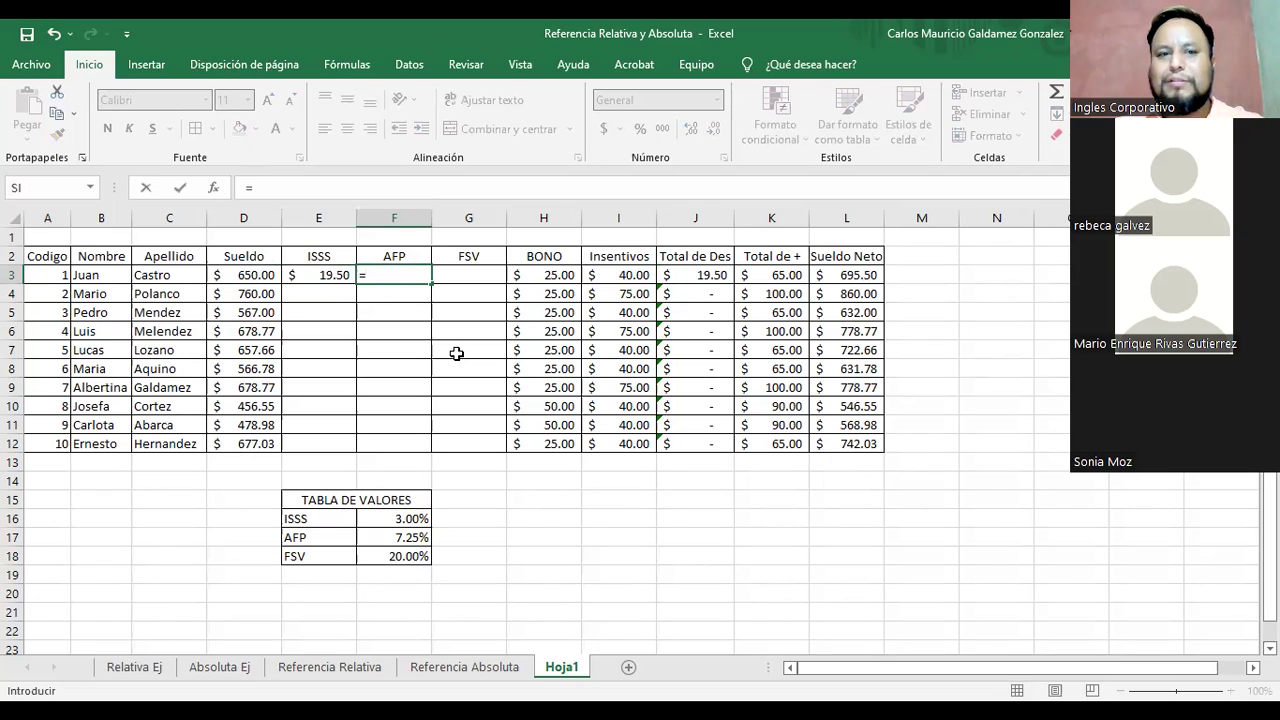
left_click(241, 275)
type("*")
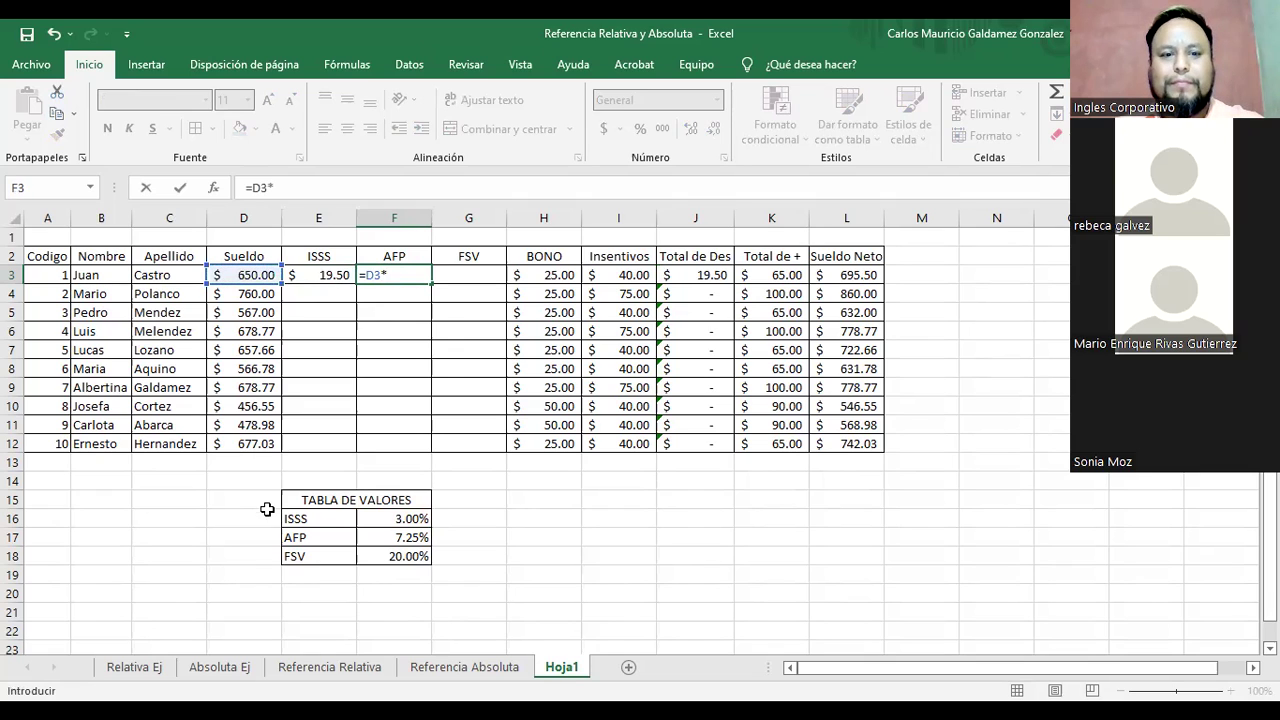
left_click(380, 537)
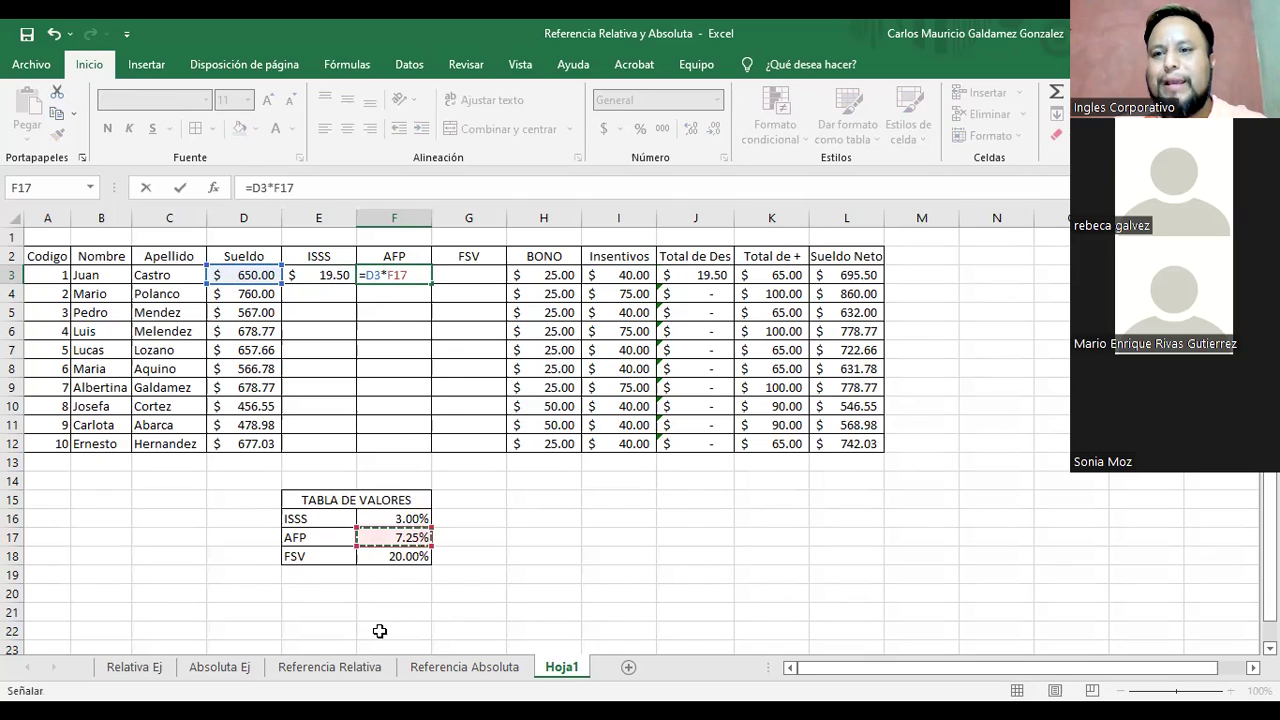
left_click(285, 187)
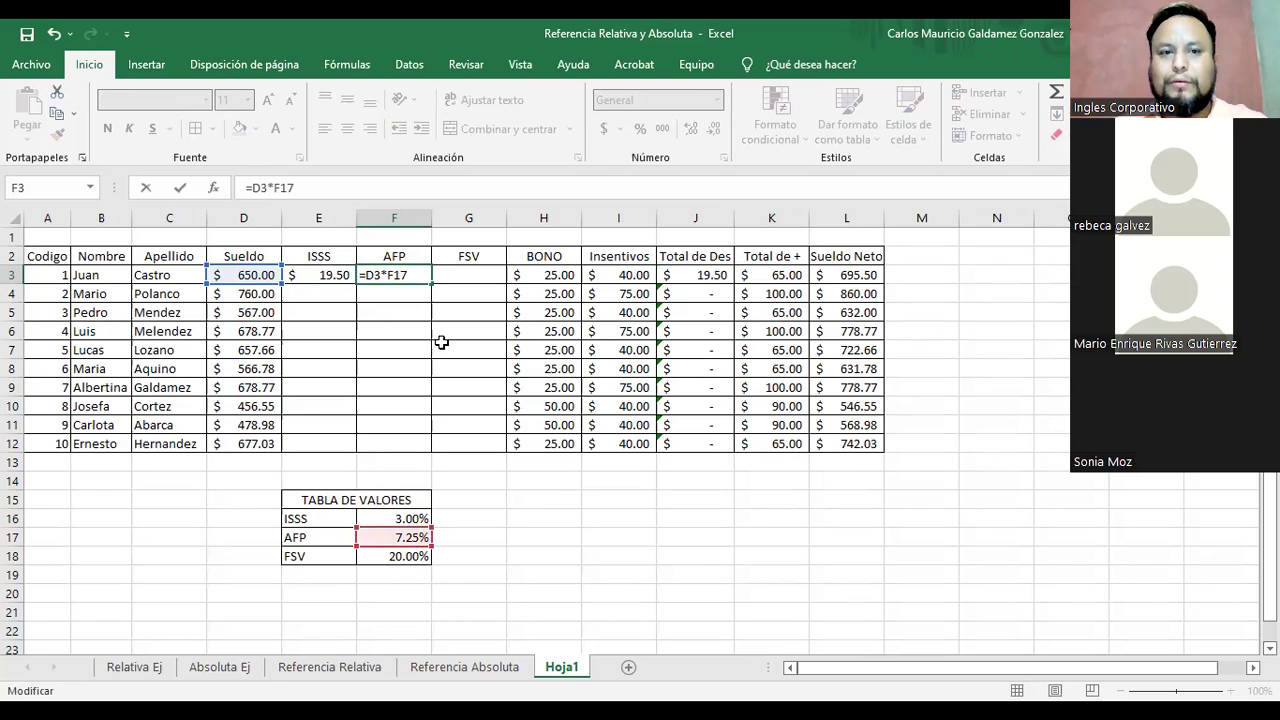
type("$F")
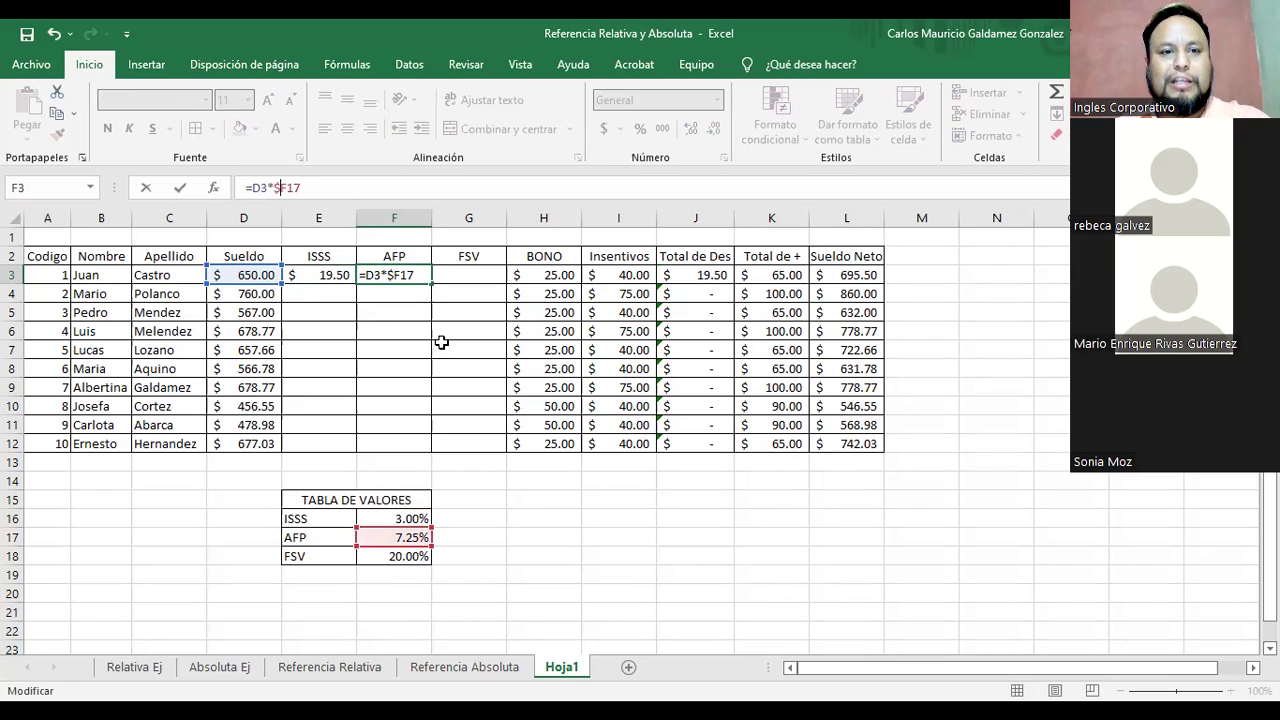
type("$")
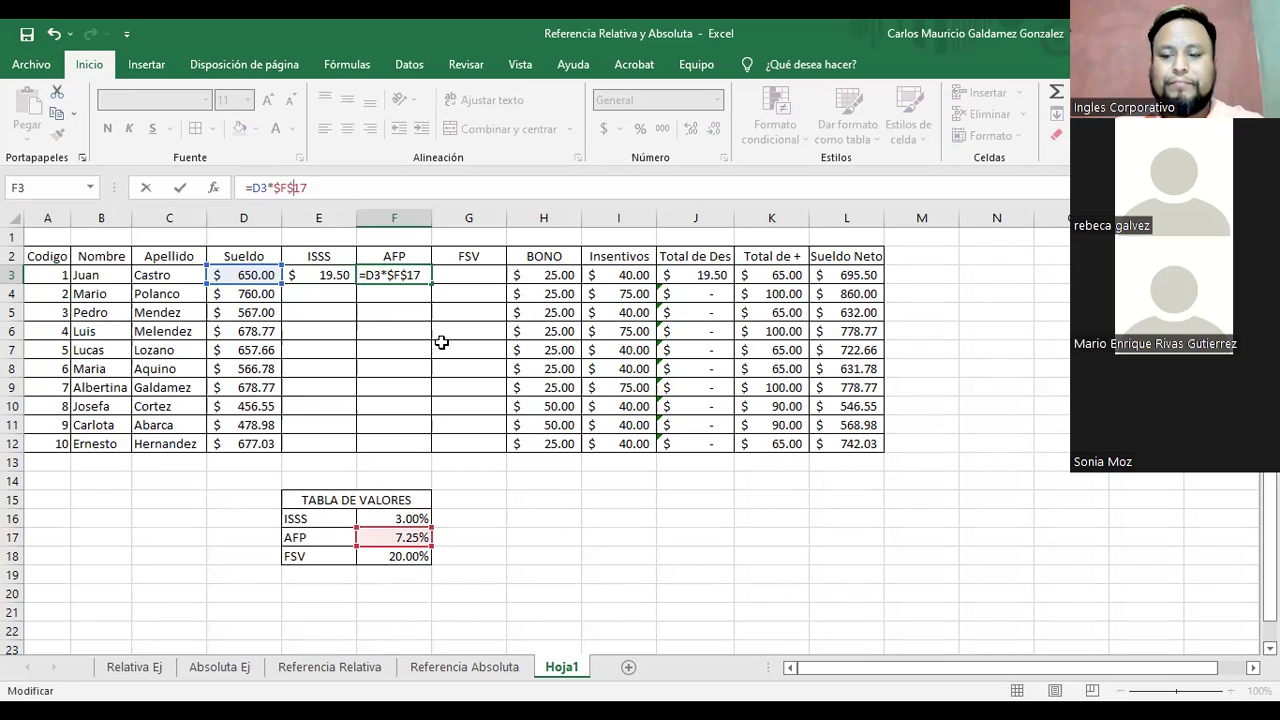
key("Tab")
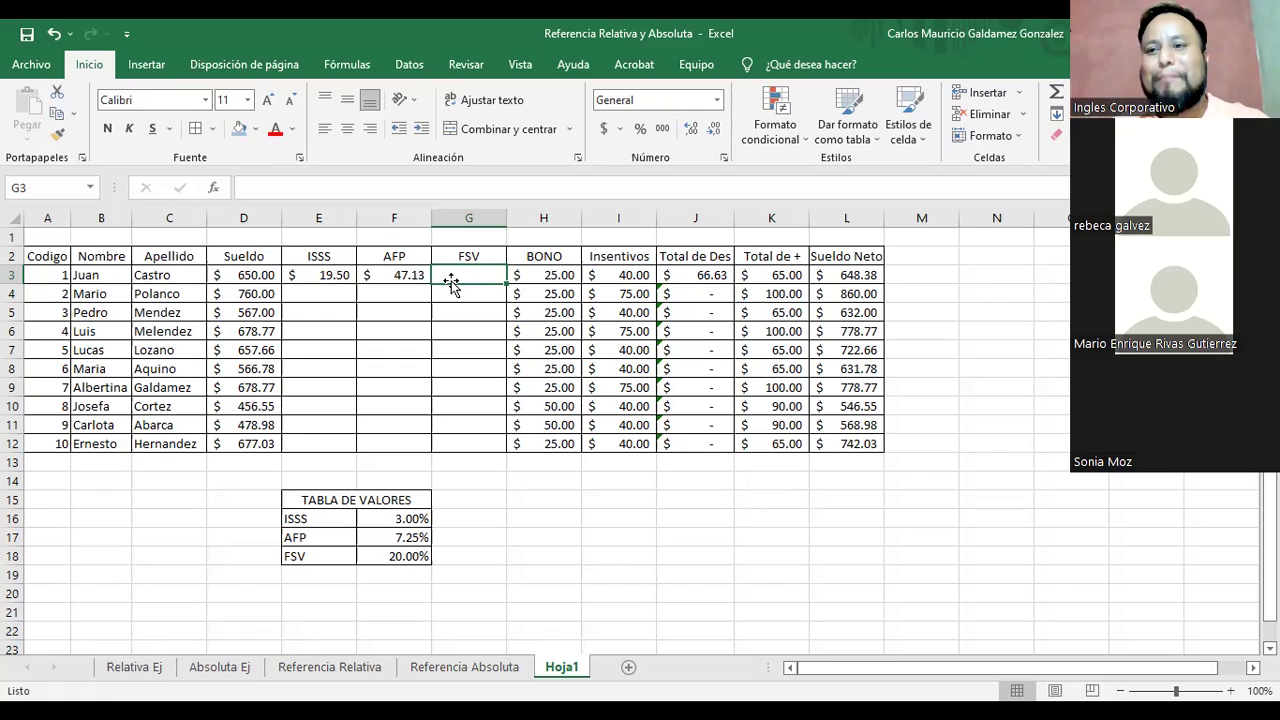
- Enter =D3*$F$18 in G3 for the 20% FSV deduction of 130.00
type("=")
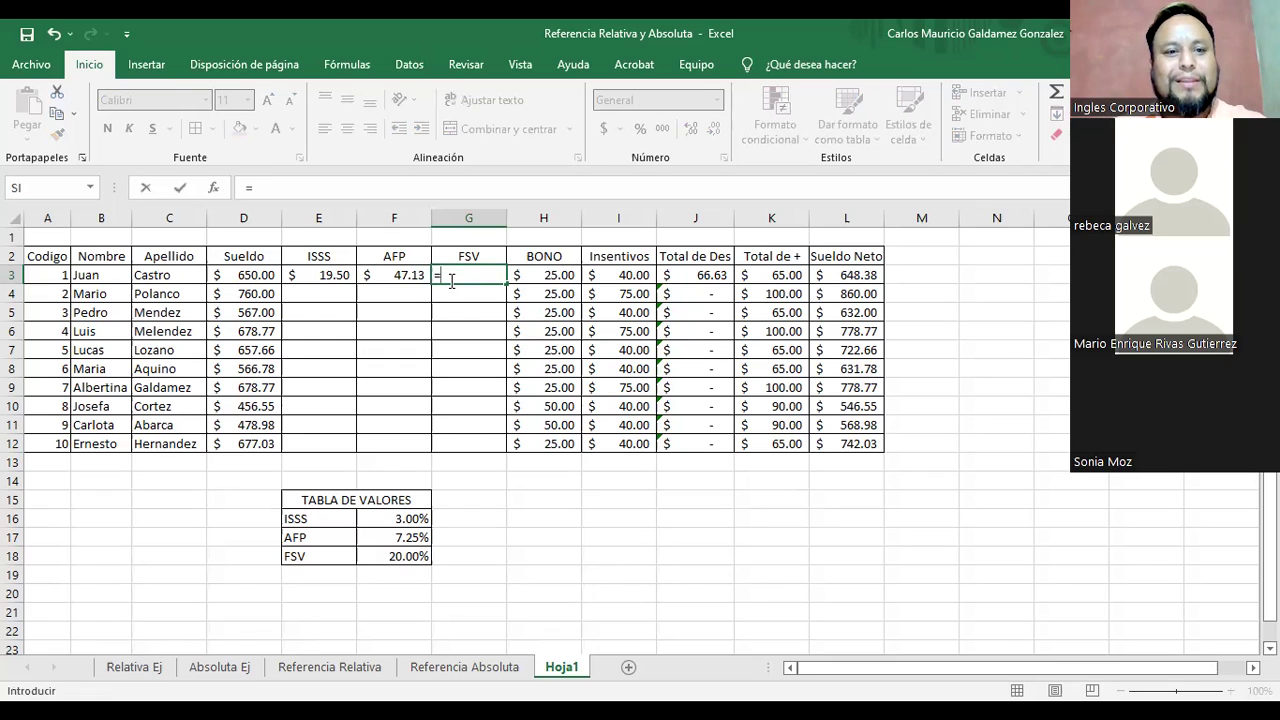
left_click(225, 266)
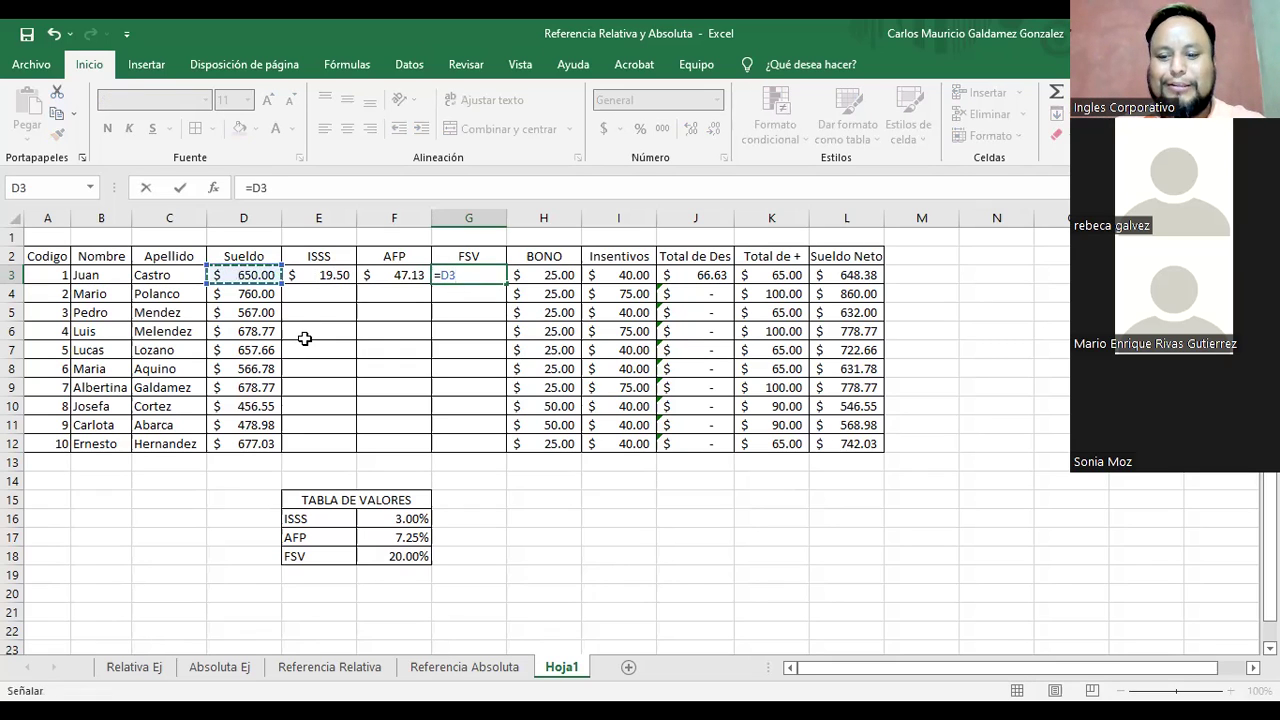
type("*")
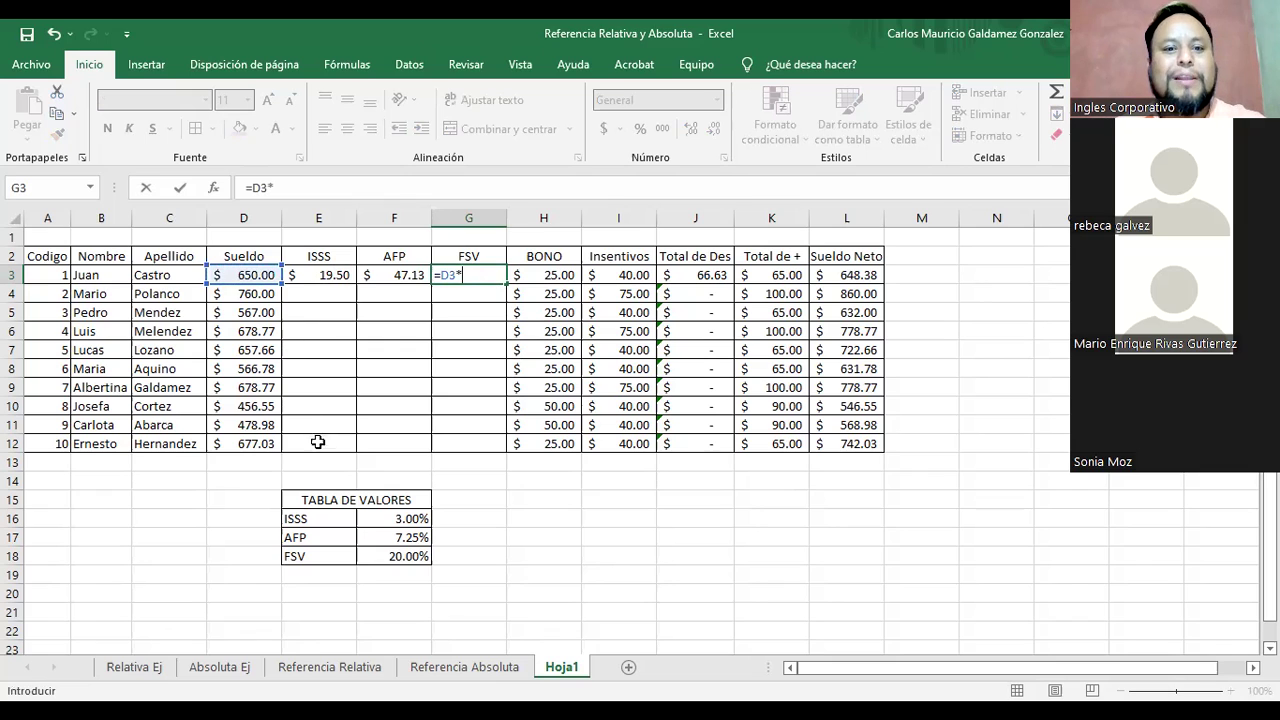
left_click(391, 556)
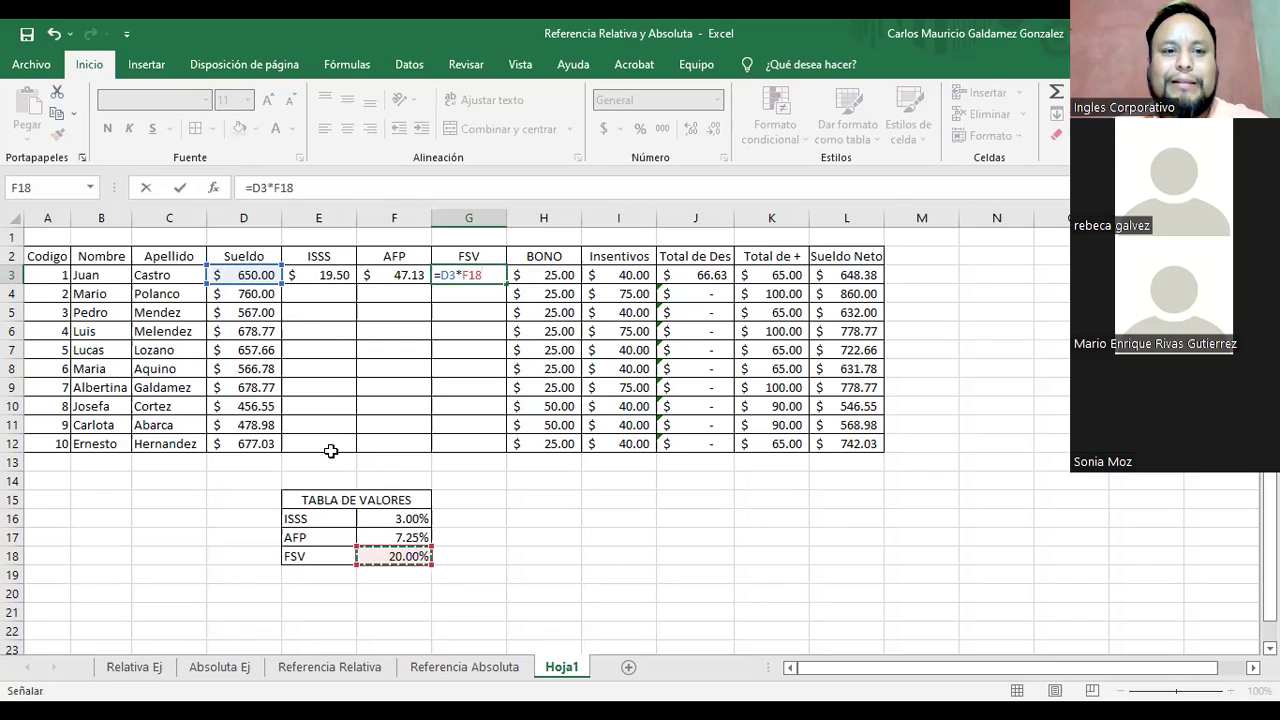
left_click(272, 188)
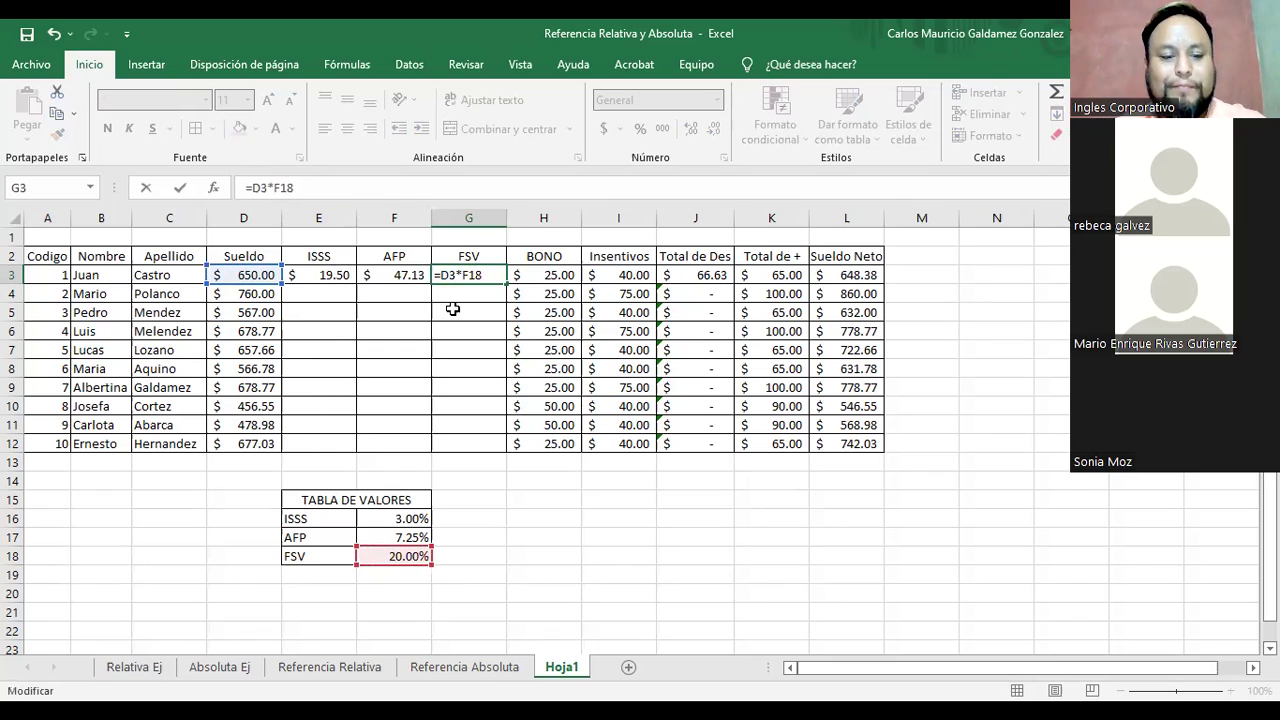
type("$")
key("Right")
type("$")
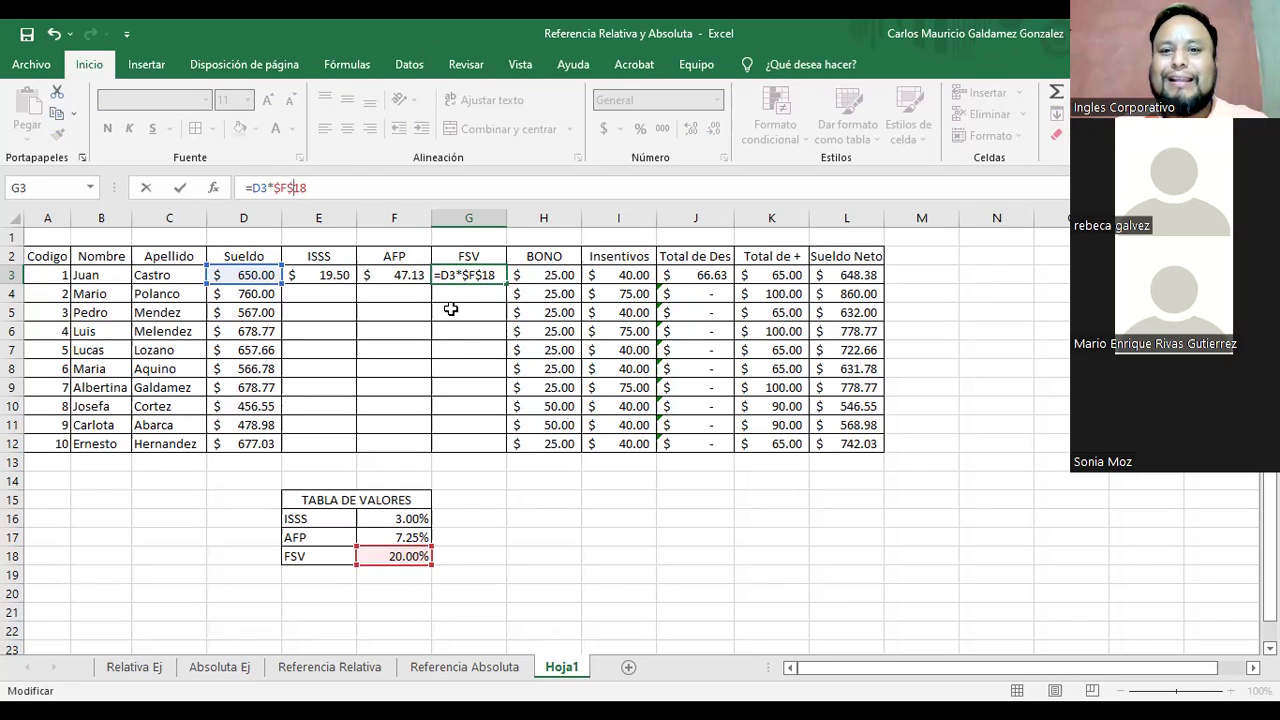
key("Return")
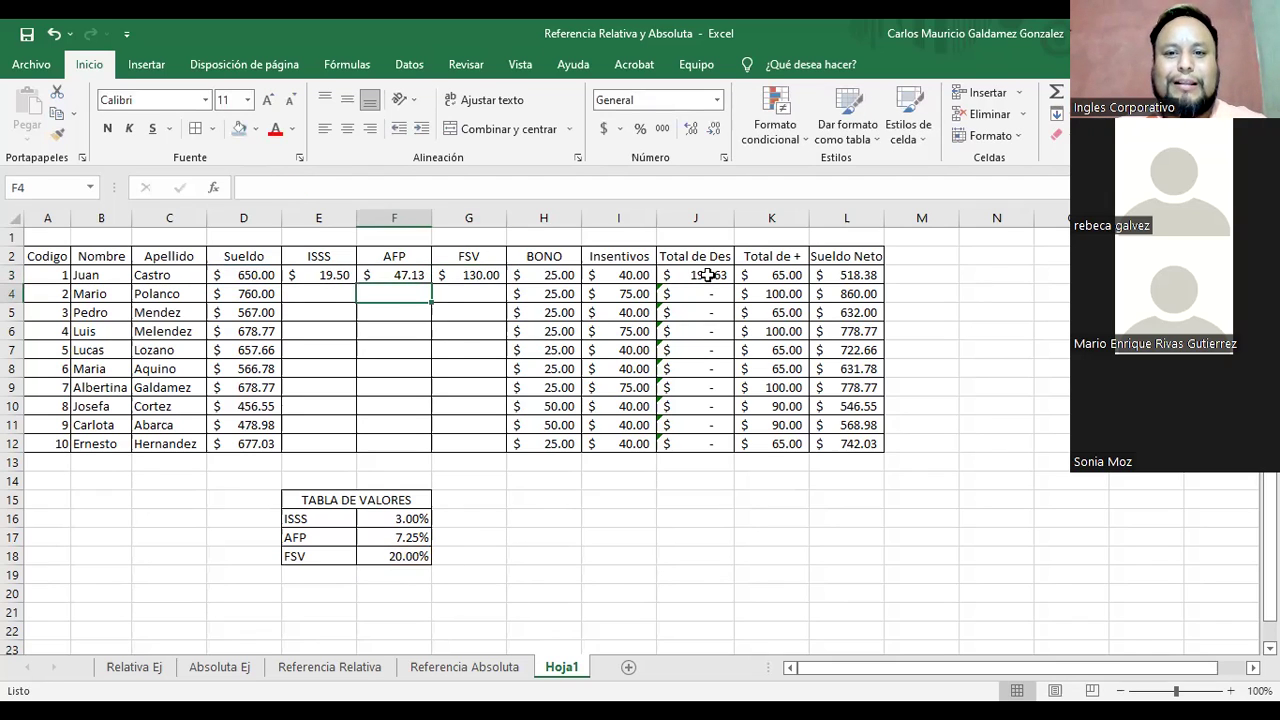
left_click(708, 276)
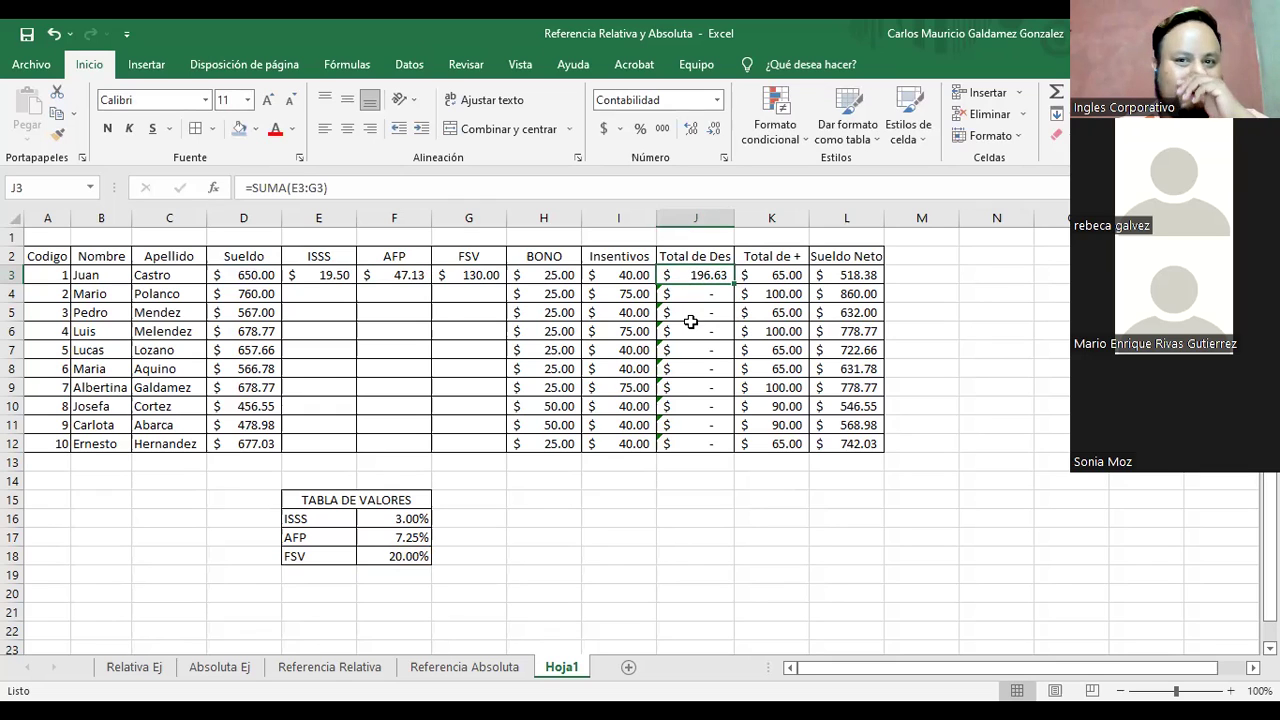
- Copy the E3:G3 deduction formulas down to row 12, then select A2:L12
left_click_drag(297, 275, 458, 279)
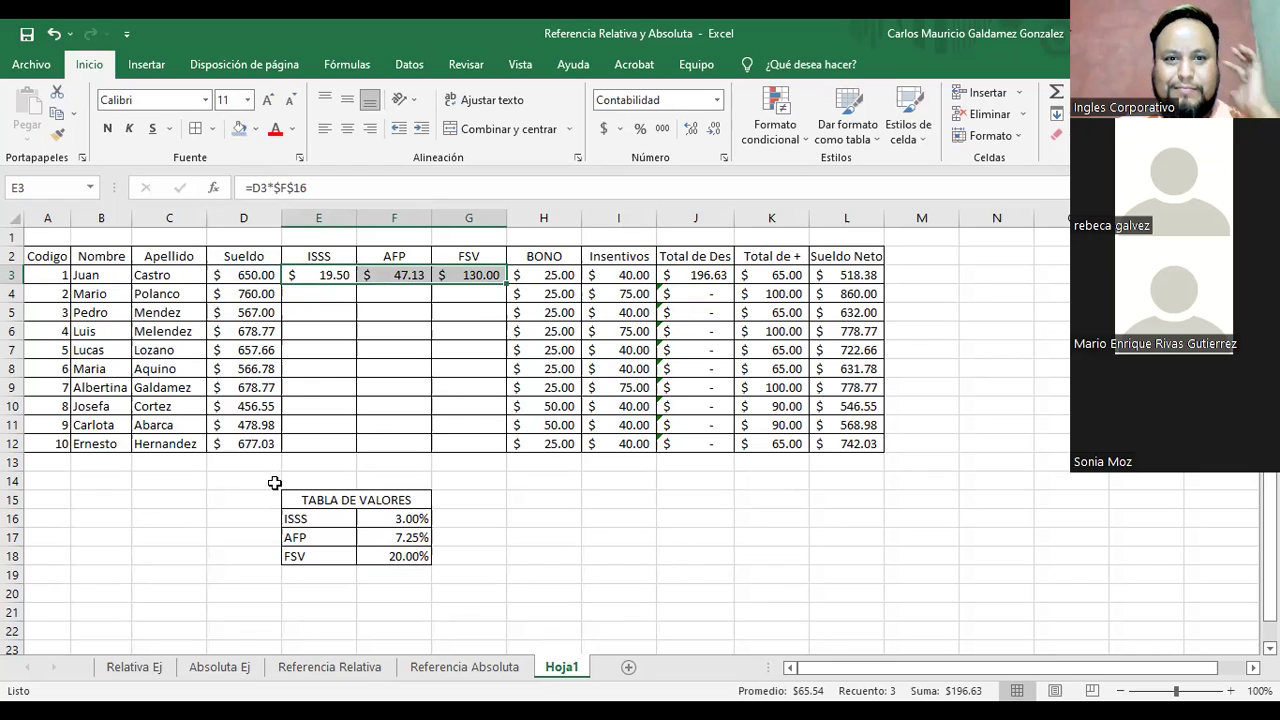
left_click_drag(306, 278, 470, 276)
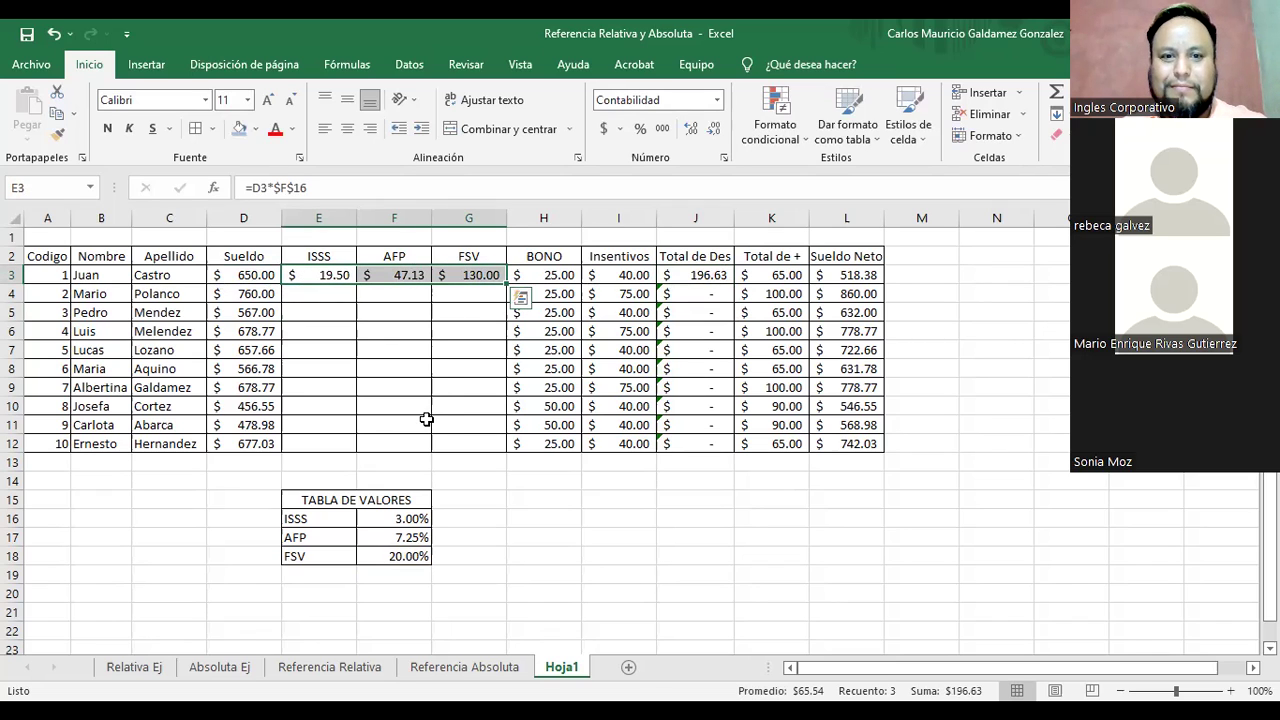
left_click_drag(507, 284, 504, 446)
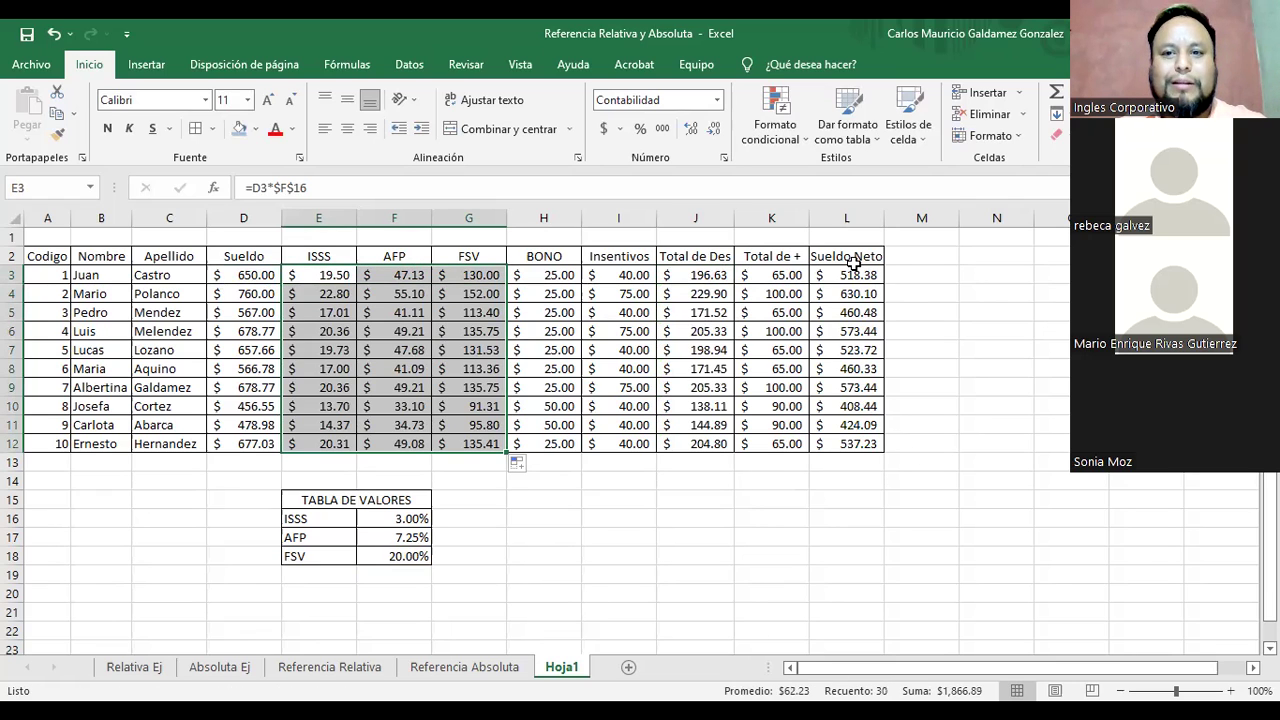
left_click_drag(50, 256, 850, 446)
- Format the payroll range as a medium blue table with headers
left_click(847, 130)
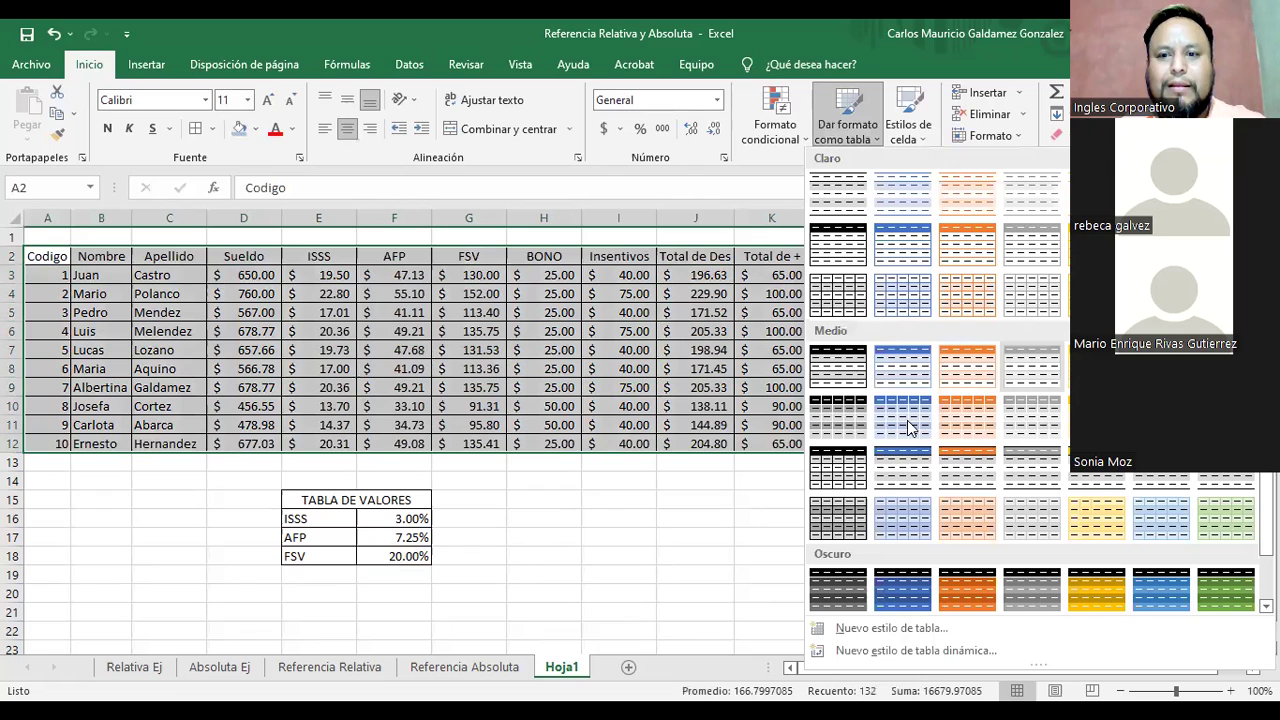
left_click(910, 428)
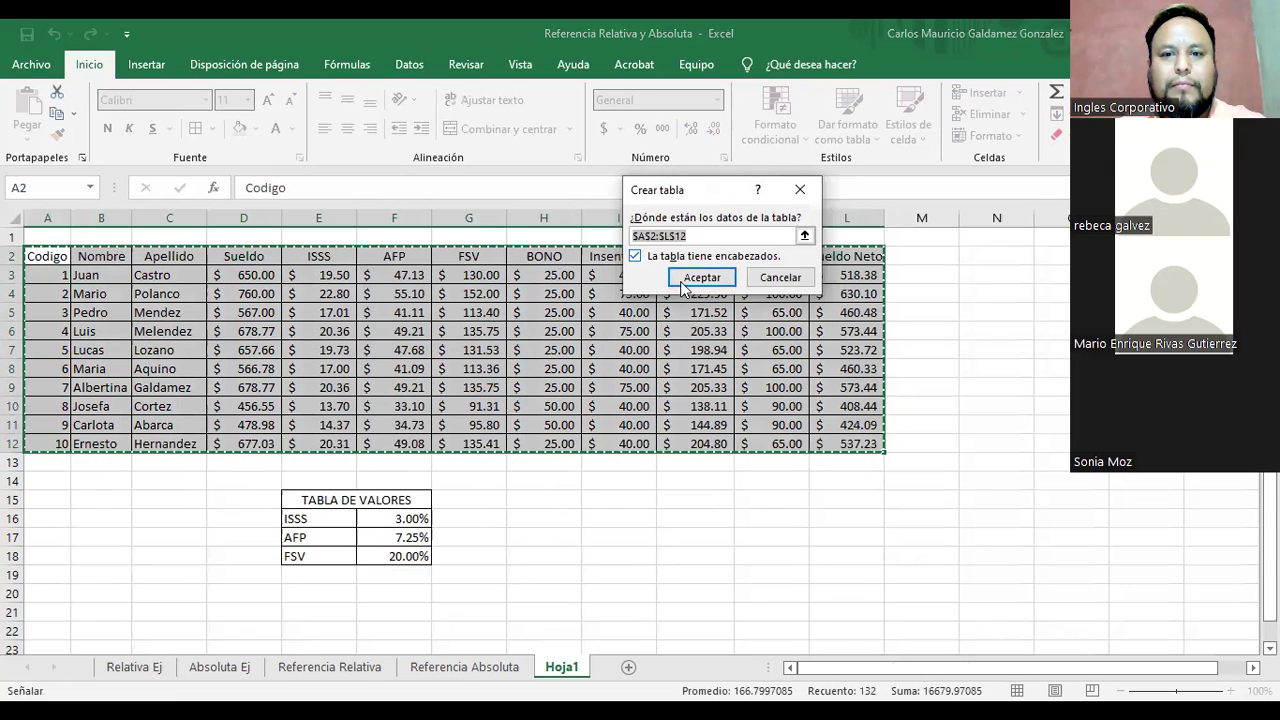
left_click(701, 277)
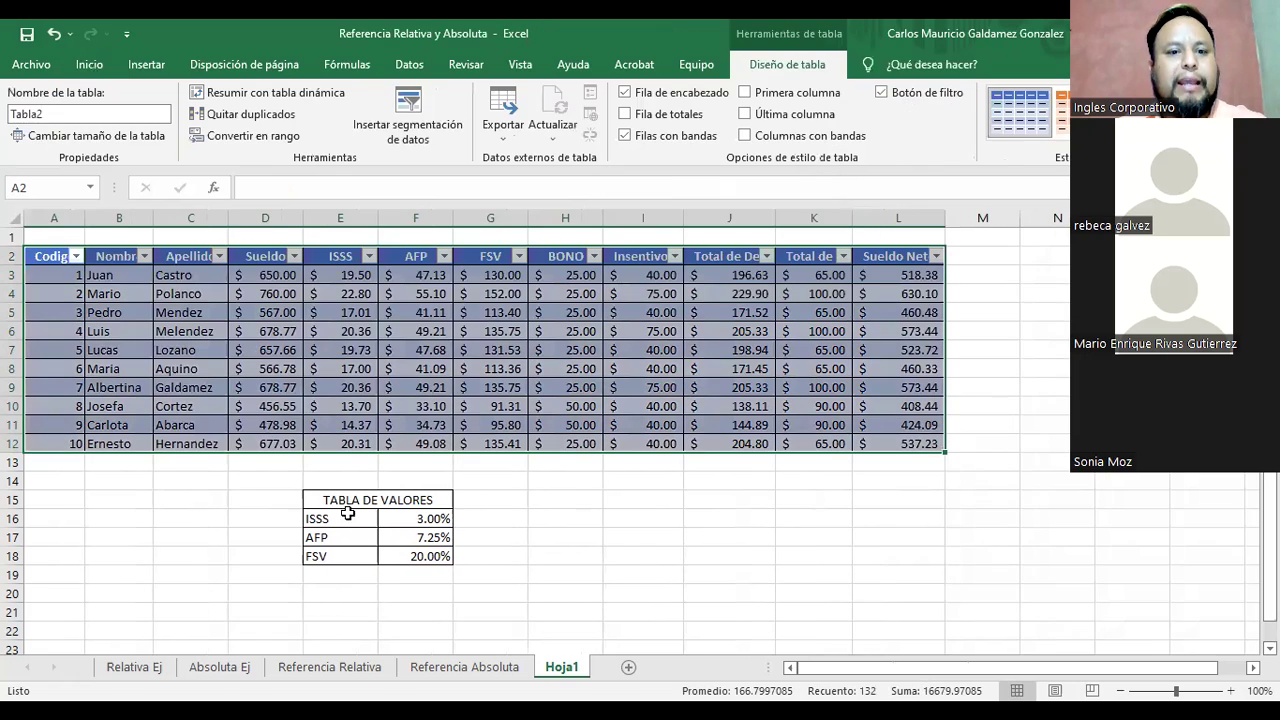
left_click(913, 403)
left_click(89, 64)
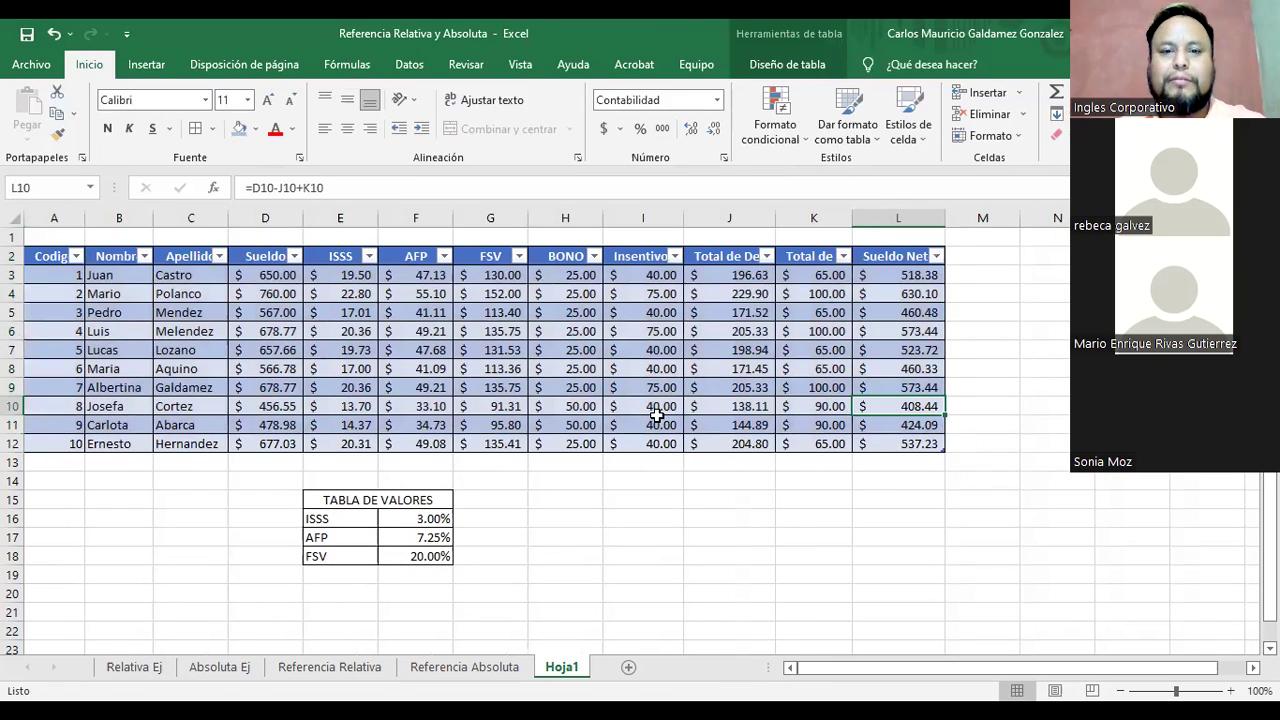
- Autofit columns A, B and C to their contents
double_click(79, 218)
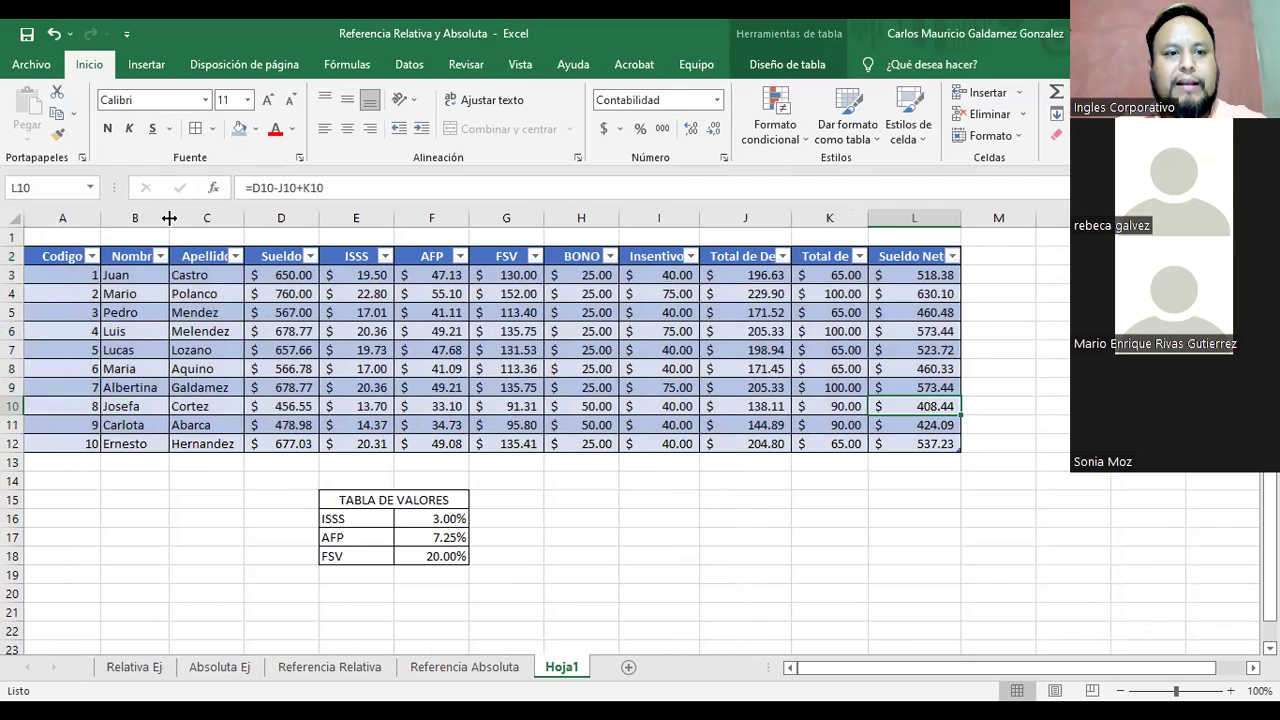
double_click(169, 218)
double_click(257, 218)
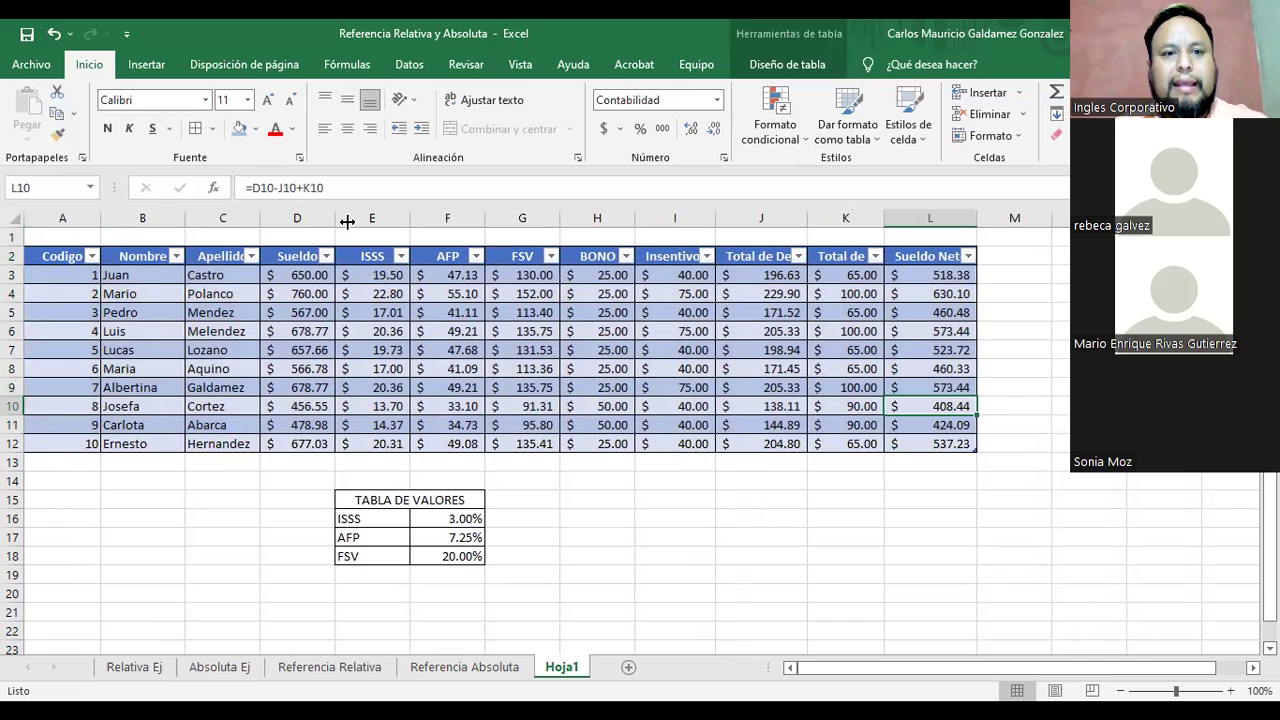
left_click(899, 464)
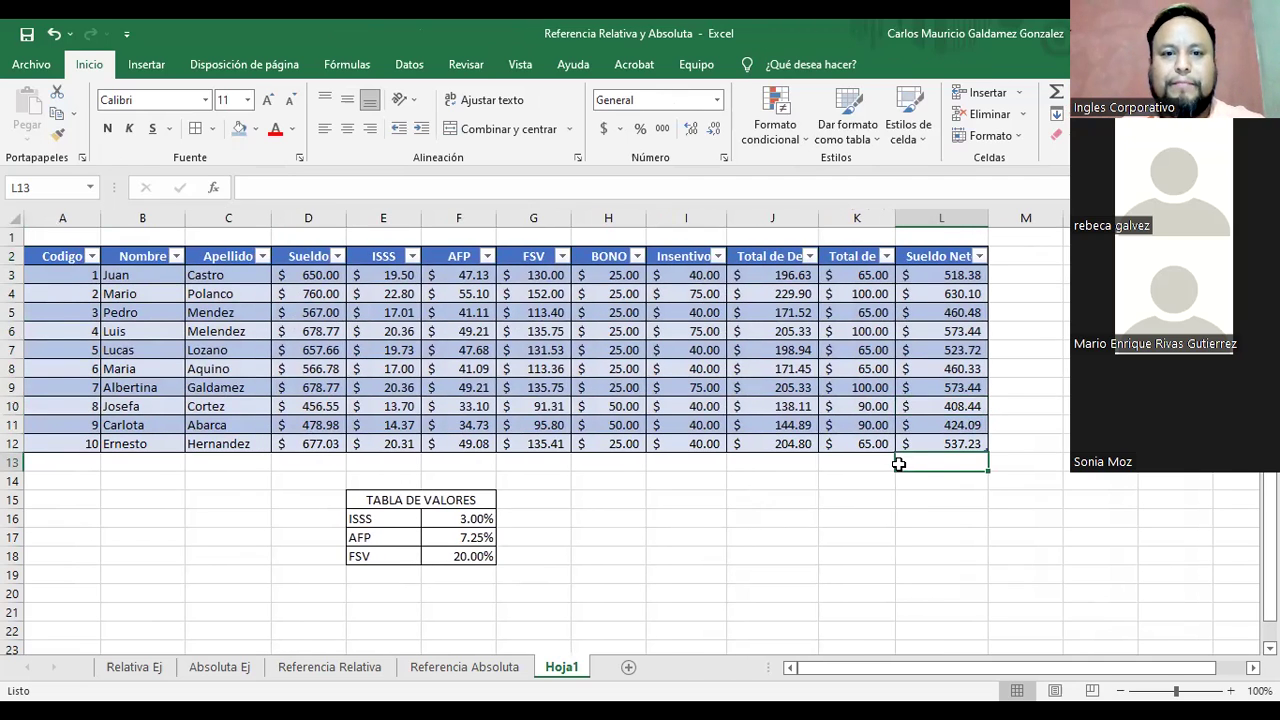
left_click(306, 466)
- Check E3's rate reference and move the TABLA DE VALORES block to K15:L18
left_click_drag(315, 464, 950, 463)
left_click_drag(368, 497, 383, 589)
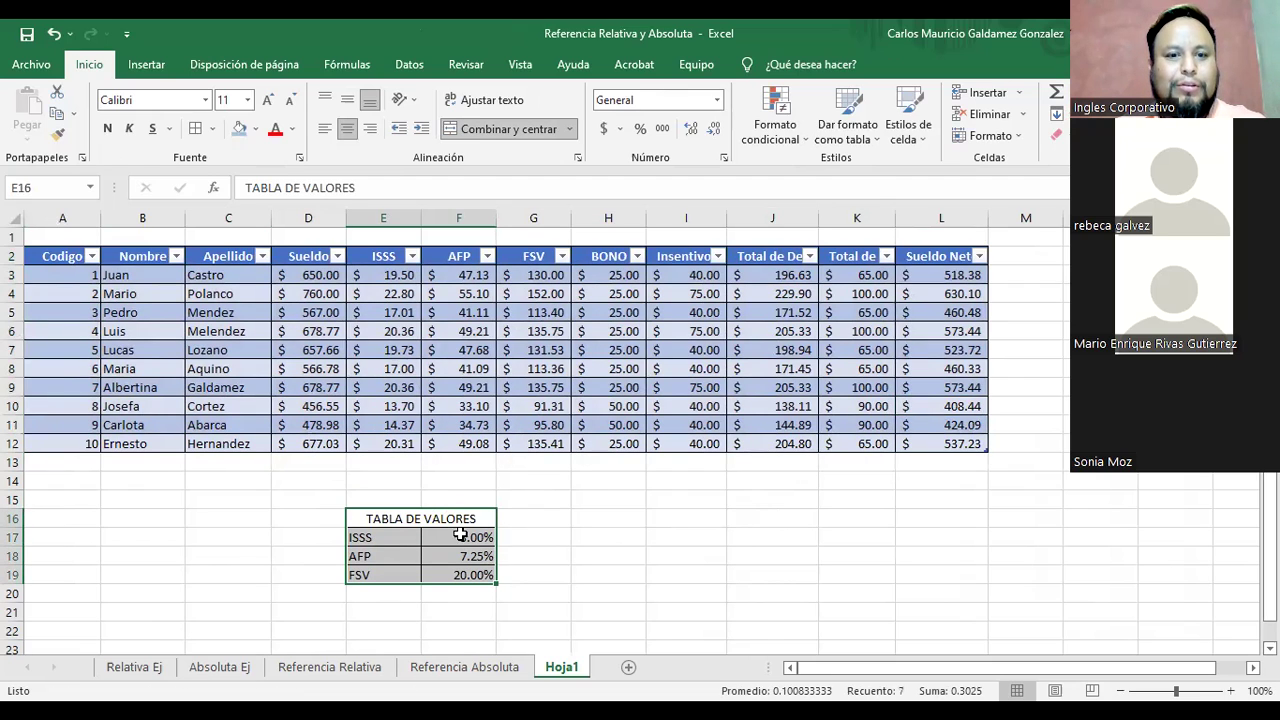
left_click(376, 279)
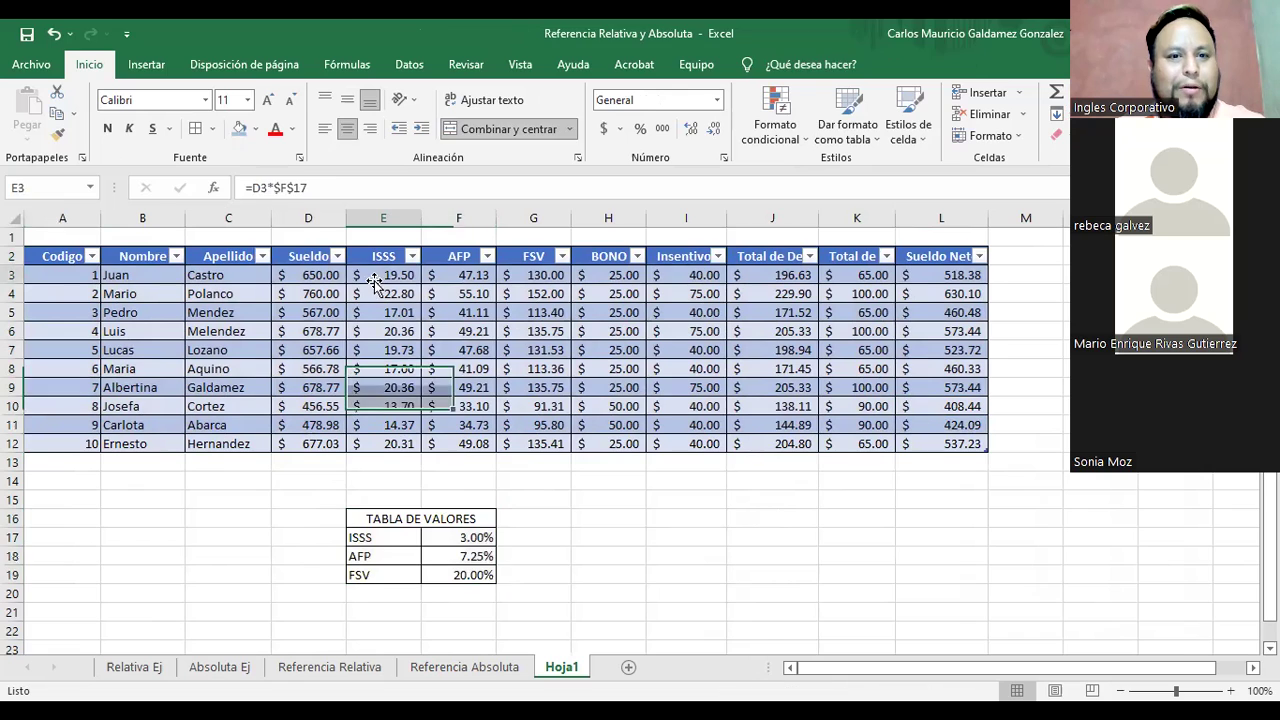
left_click(283, 193)
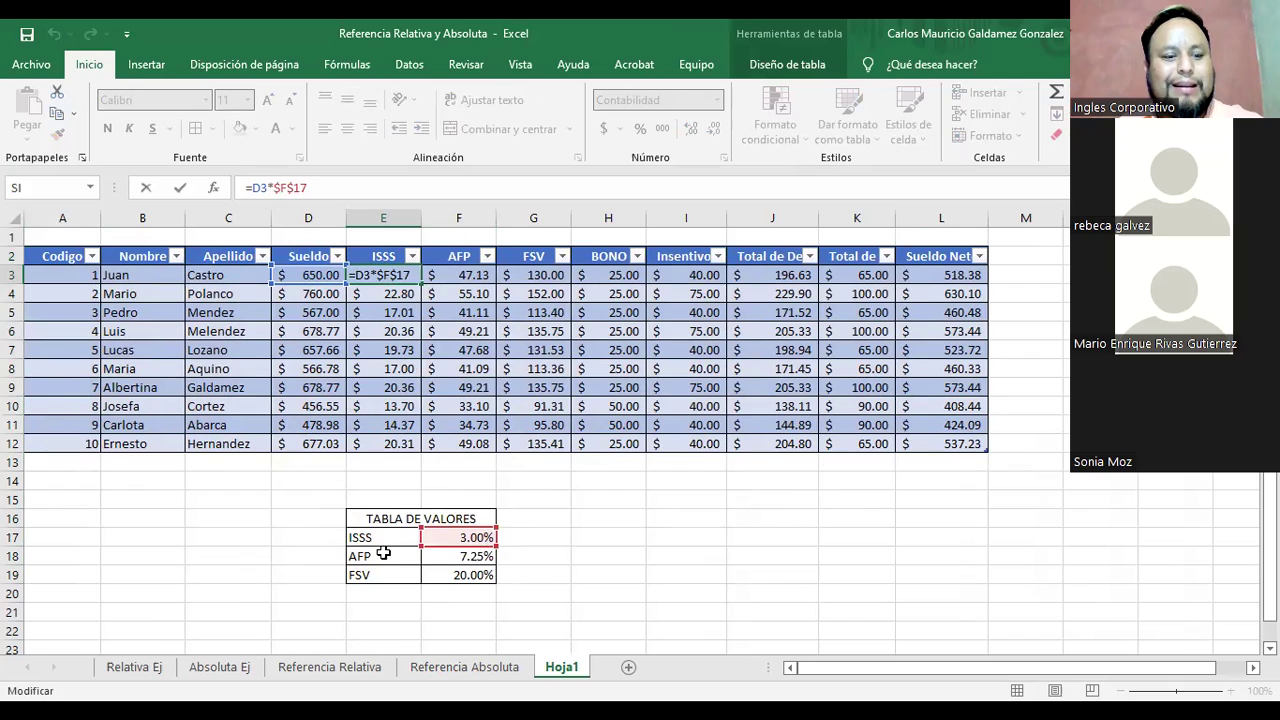
key("Escape")
left_click_drag(372, 518, 455, 588)
left_click(455, 588)
left_click_drag(855, 574, 905, 585)
- Recheck the ISSS formula and move the rate table beside the payroll to N3:O6
left_click(370, 284)
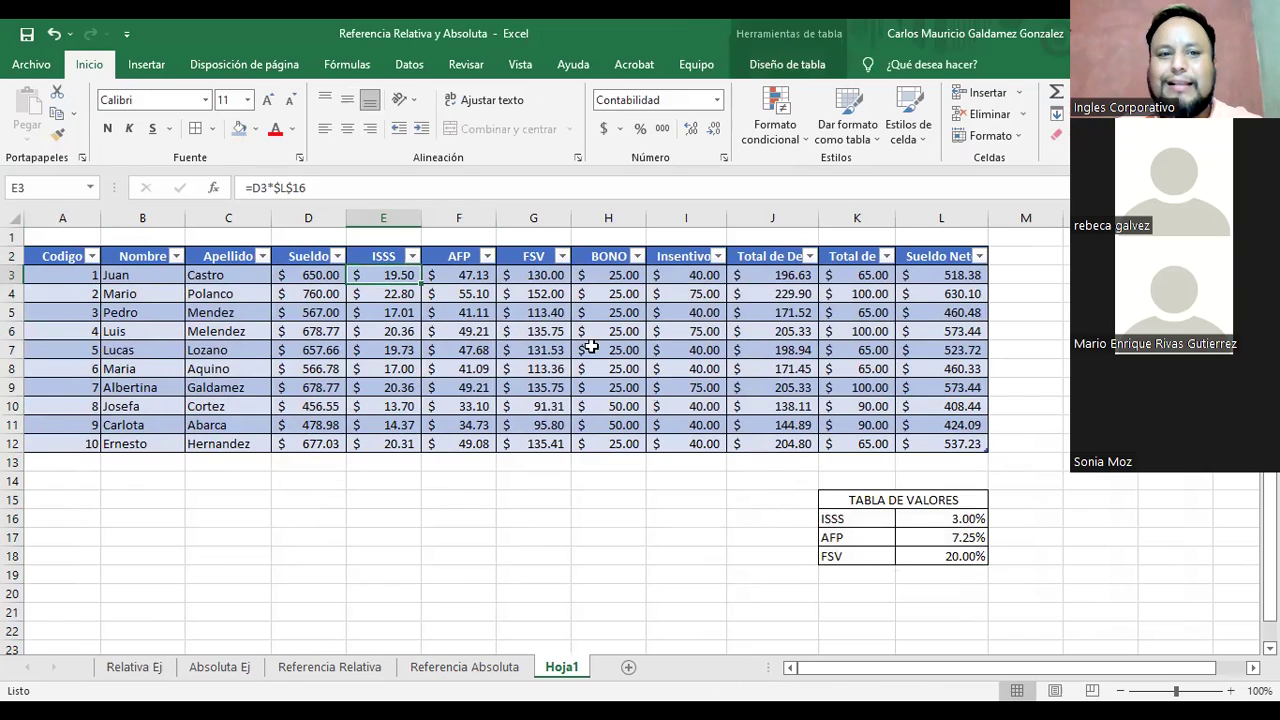
left_click(295, 190)
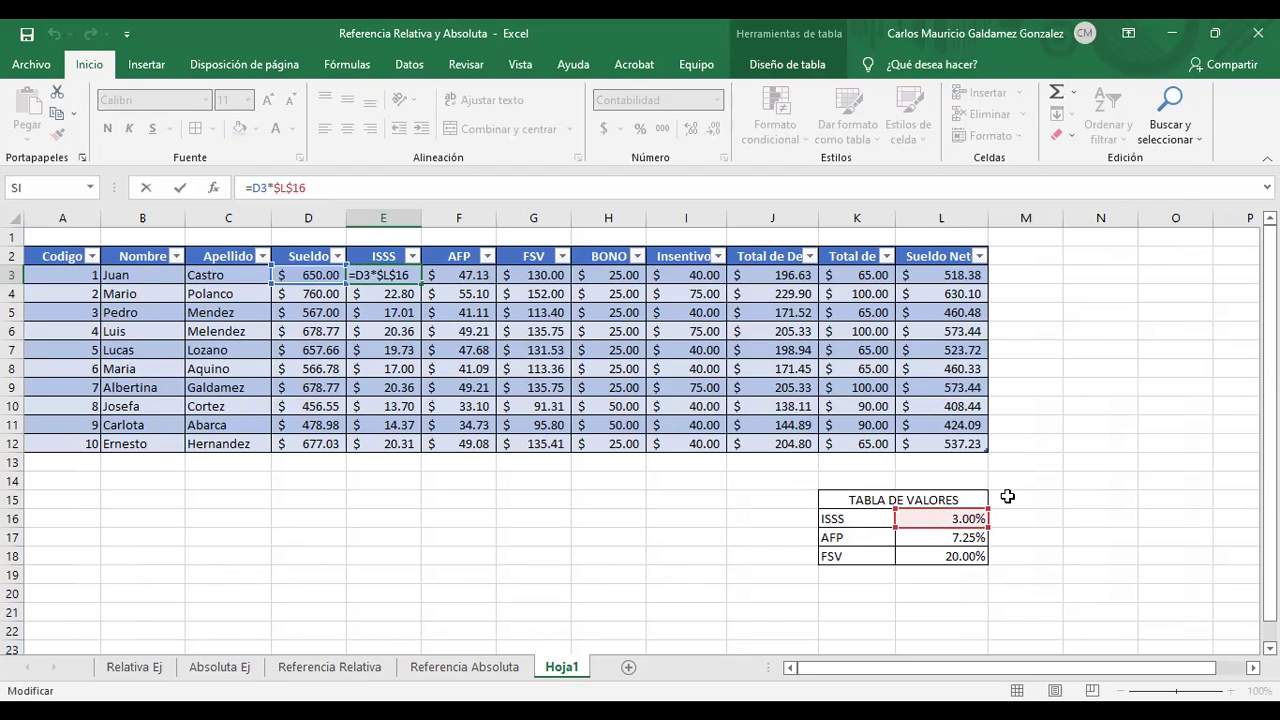
key("Return")
left_click_drag(855, 500, 906, 562)
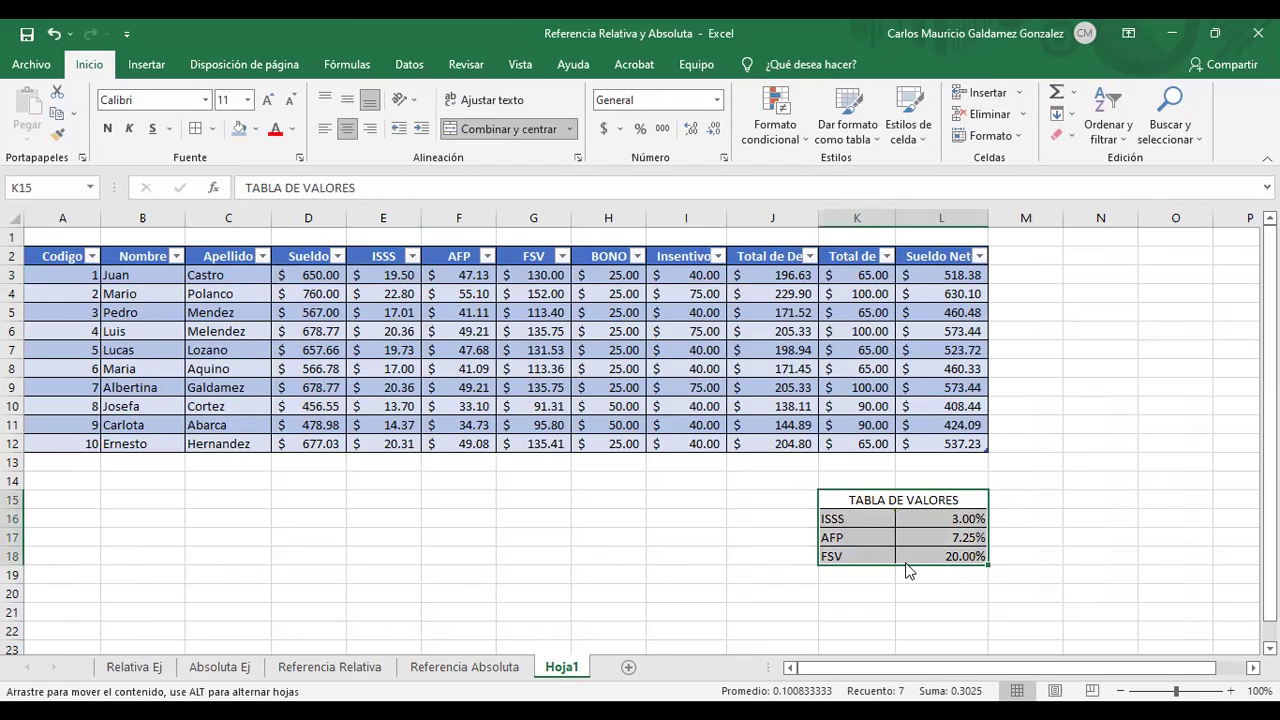
left_click_drag(880, 490, 1125, 265)
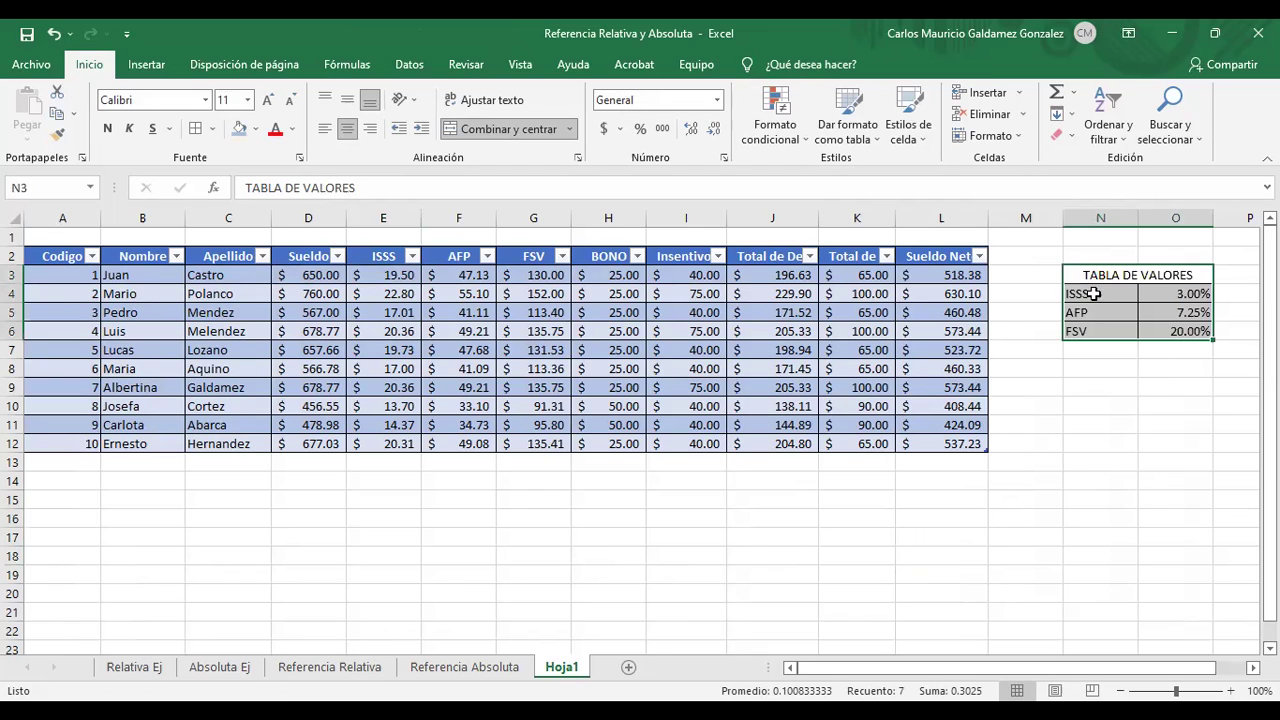
left_click(1078, 277)
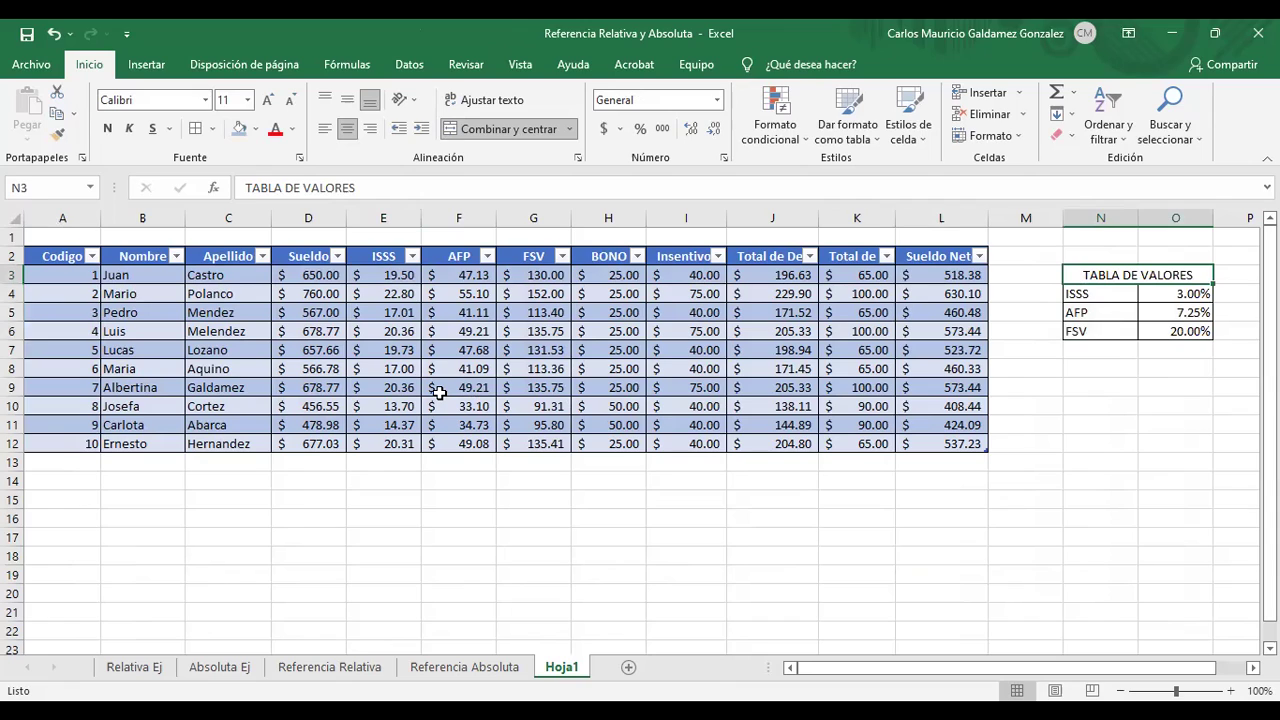
left_click(298, 461)
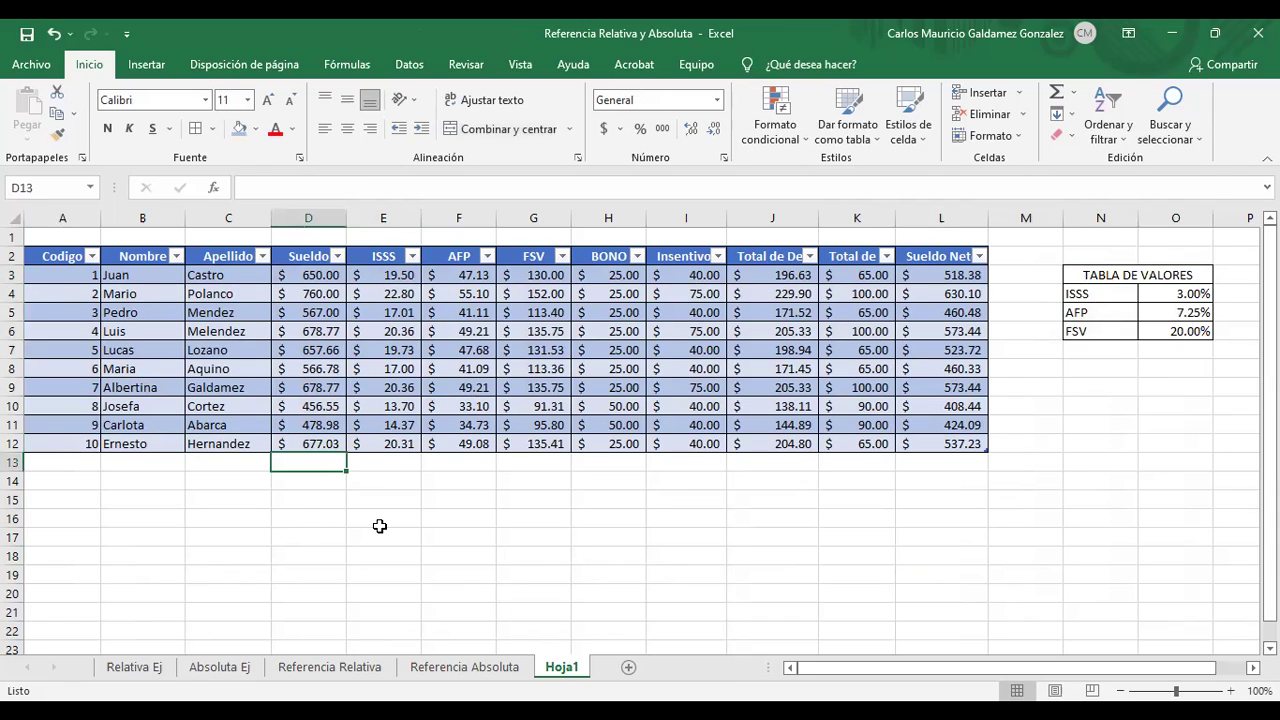
- Type TOTALES in C13 to add a totals row to the table
key("Left")
type("totale")
key("BackSpace")
key("Escape")
type("TOTA")
key("BackSpace")
type("TALES")
key("Return")
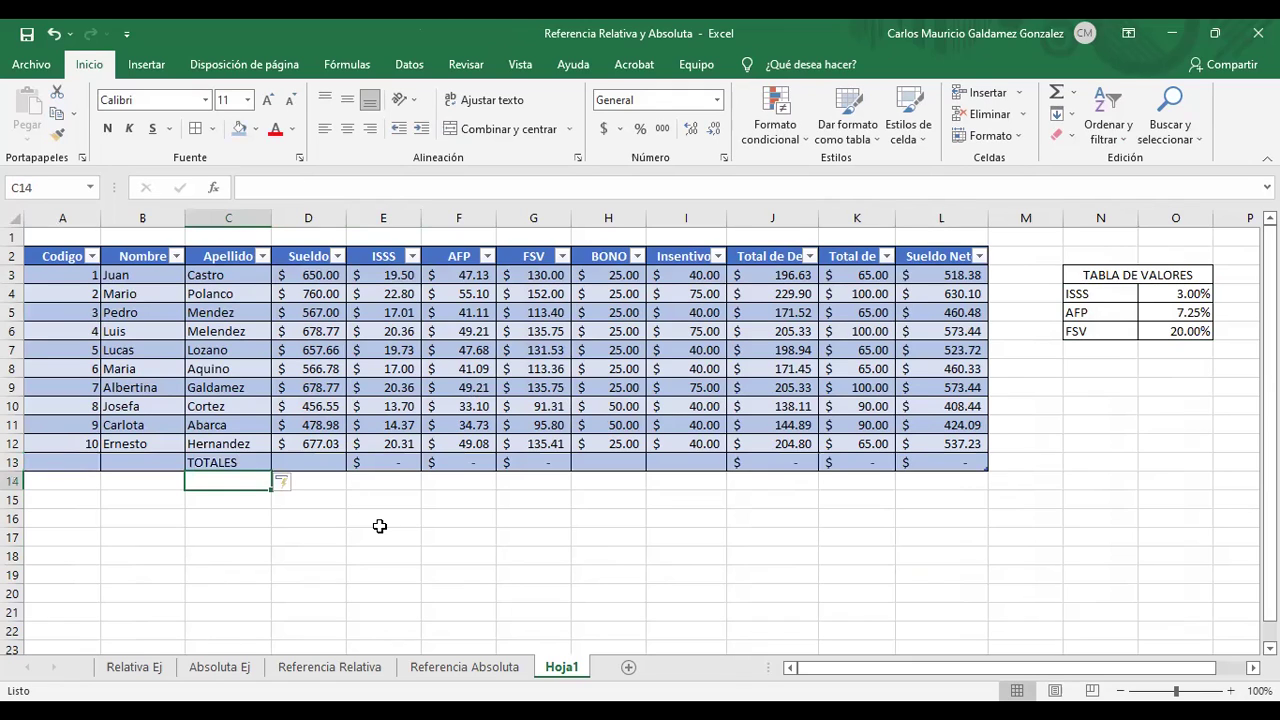
- AutoSum the Sueldo, BONO and Insentivo columns in the totals row
left_click(330, 462)
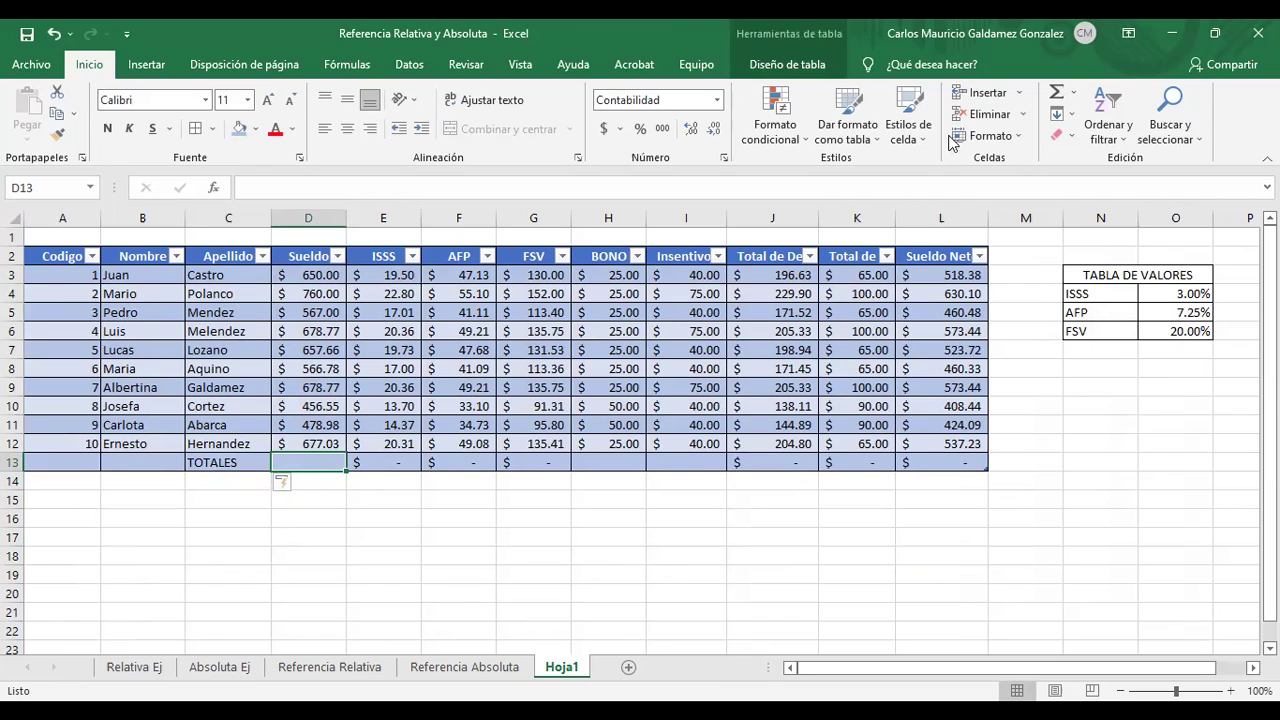
left_click(1055, 93)
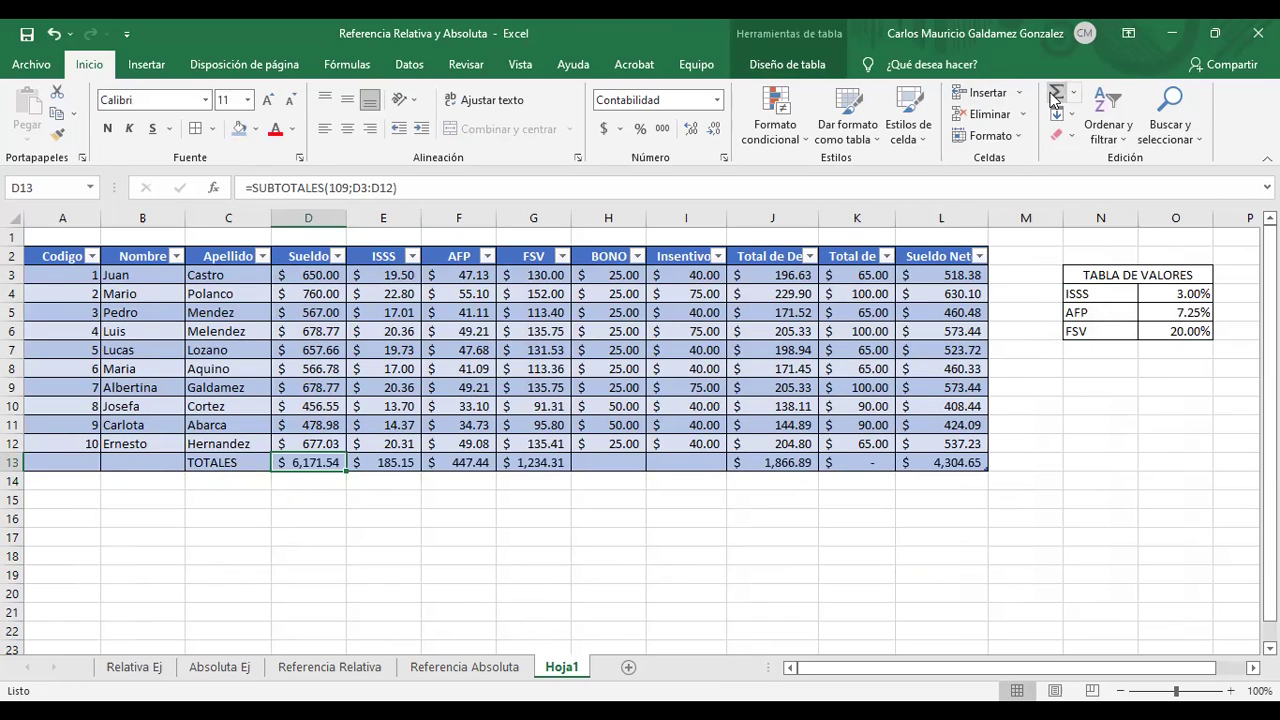
left_click(615, 464)
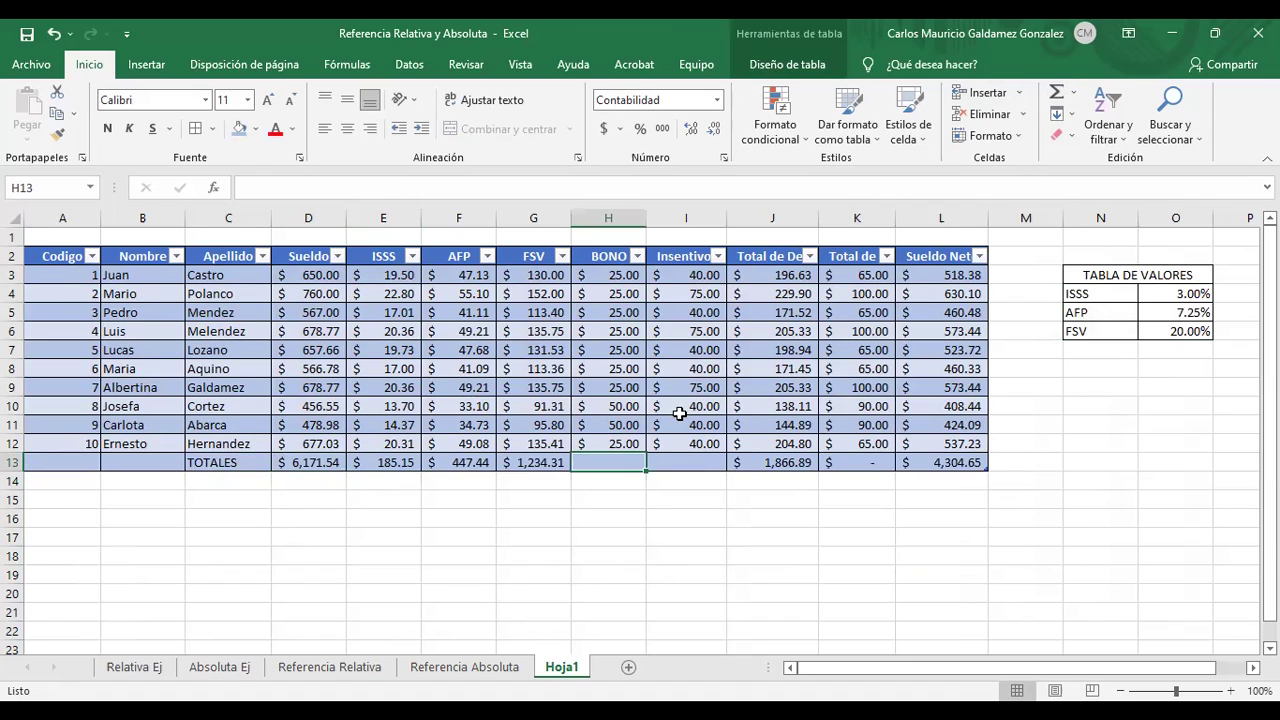
left_click(1055, 93)
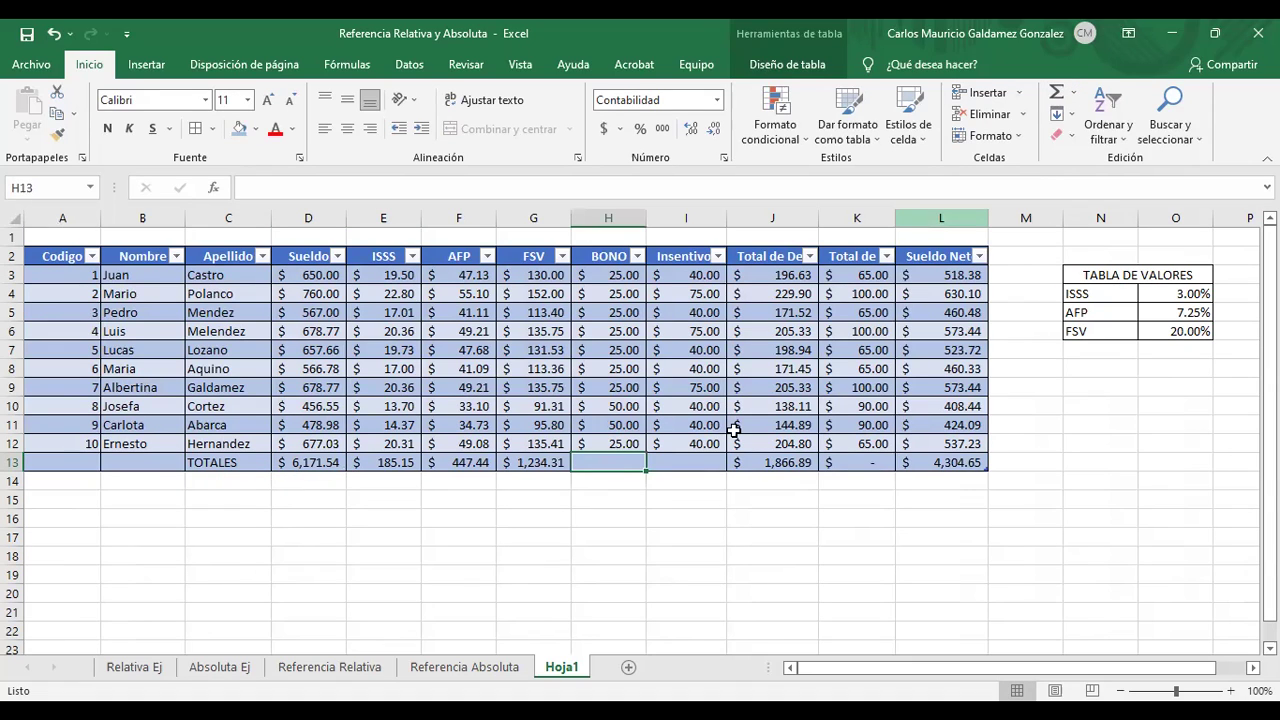
key("Tab")
left_click(1055, 93)
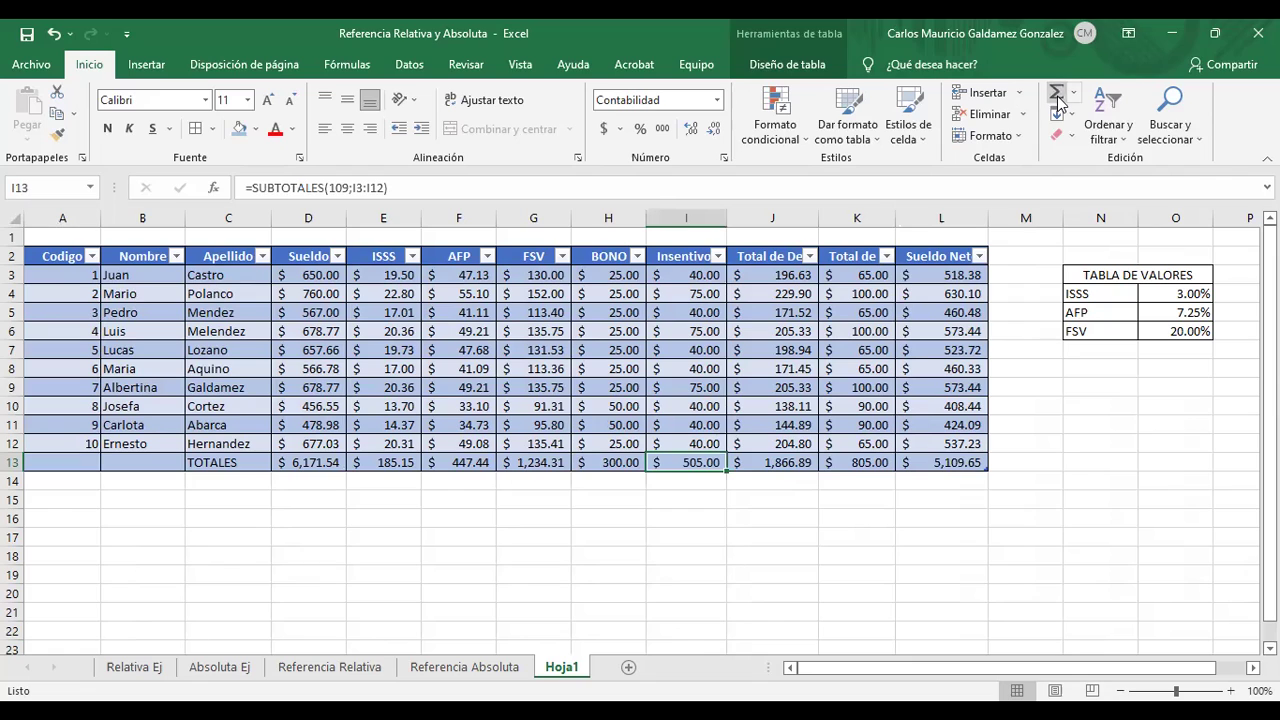
- Review the J13, K13 and net salary totals, undoing an accidental clear
double_click(786, 464)
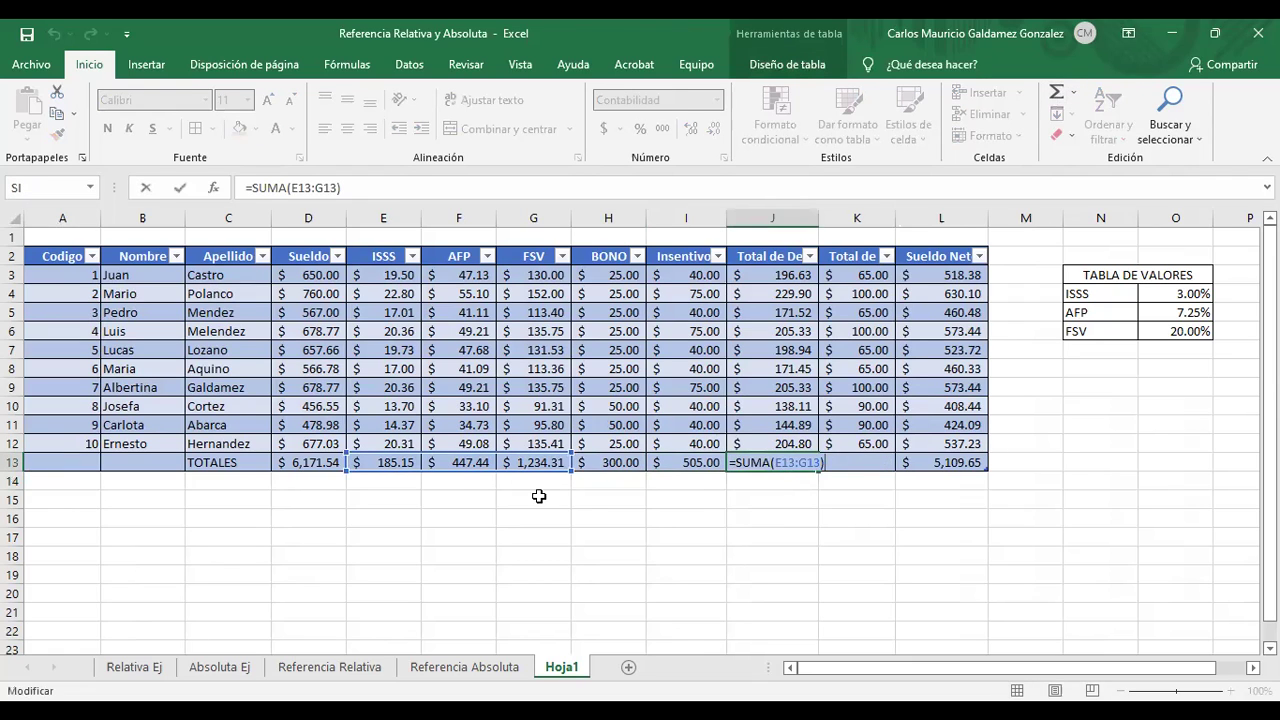
key("Escape")
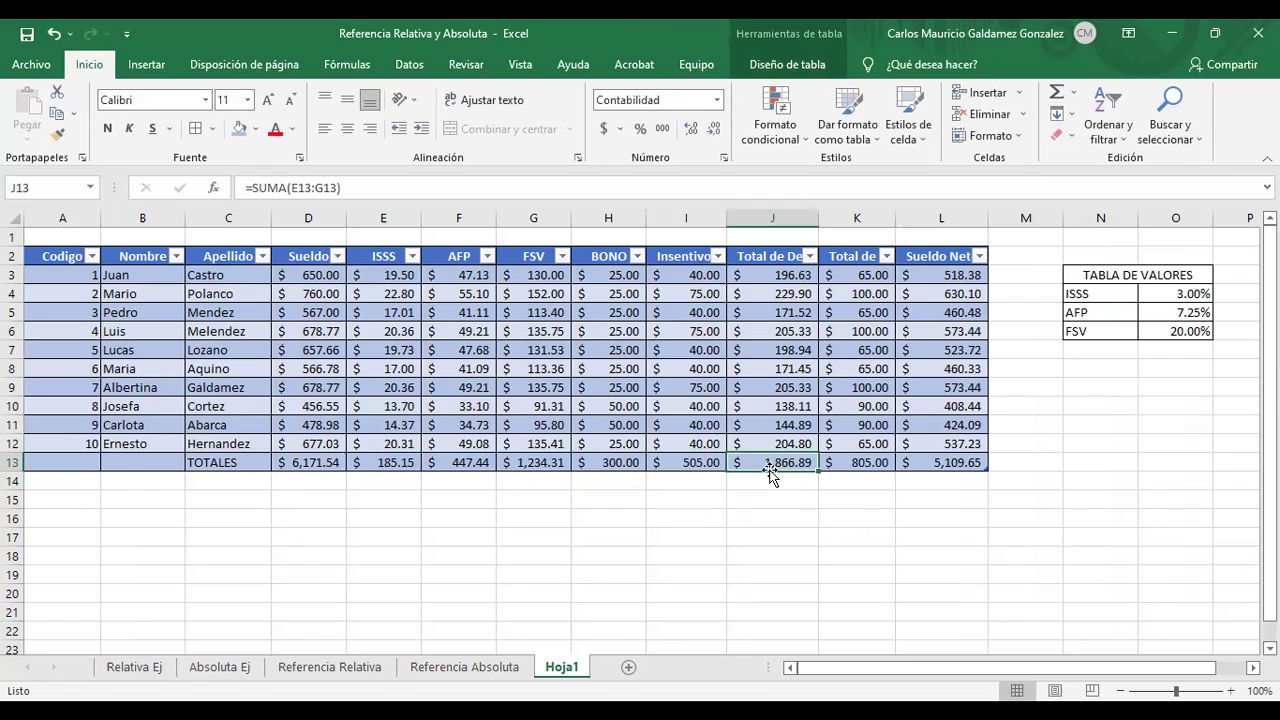
left_click_drag(788, 464, 851, 460)
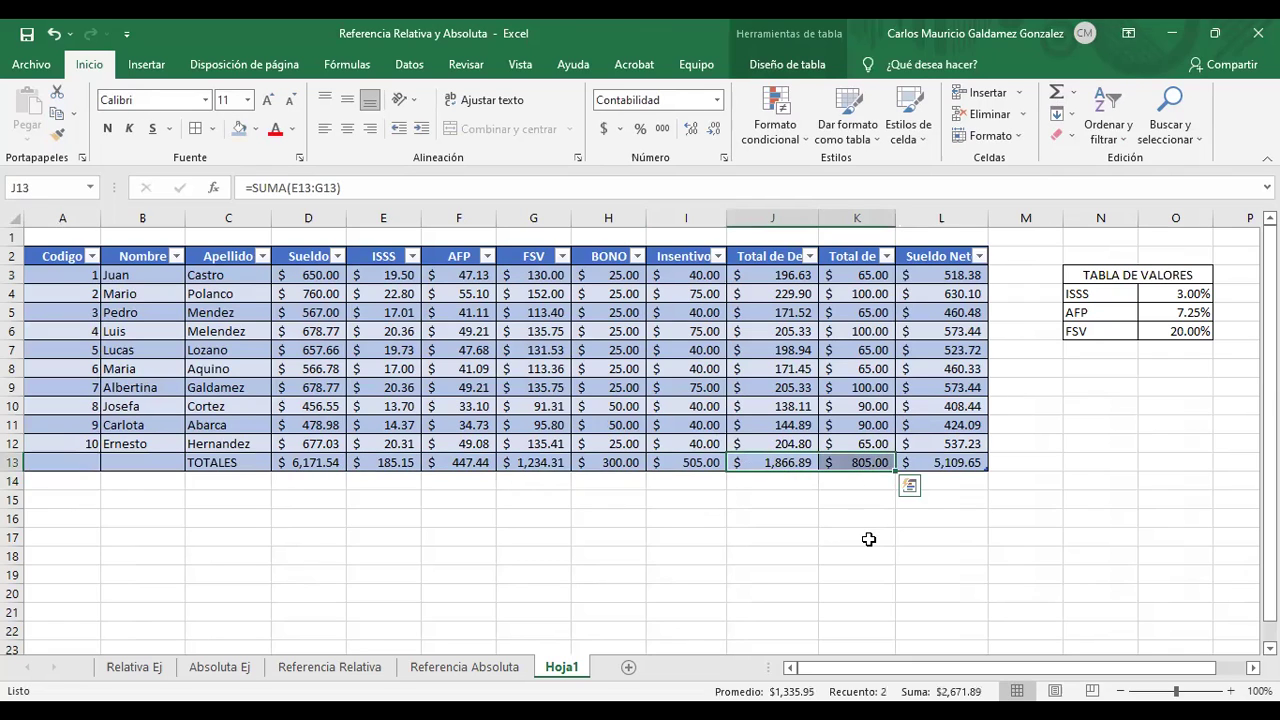
key("Delete")
left_click(928, 464)
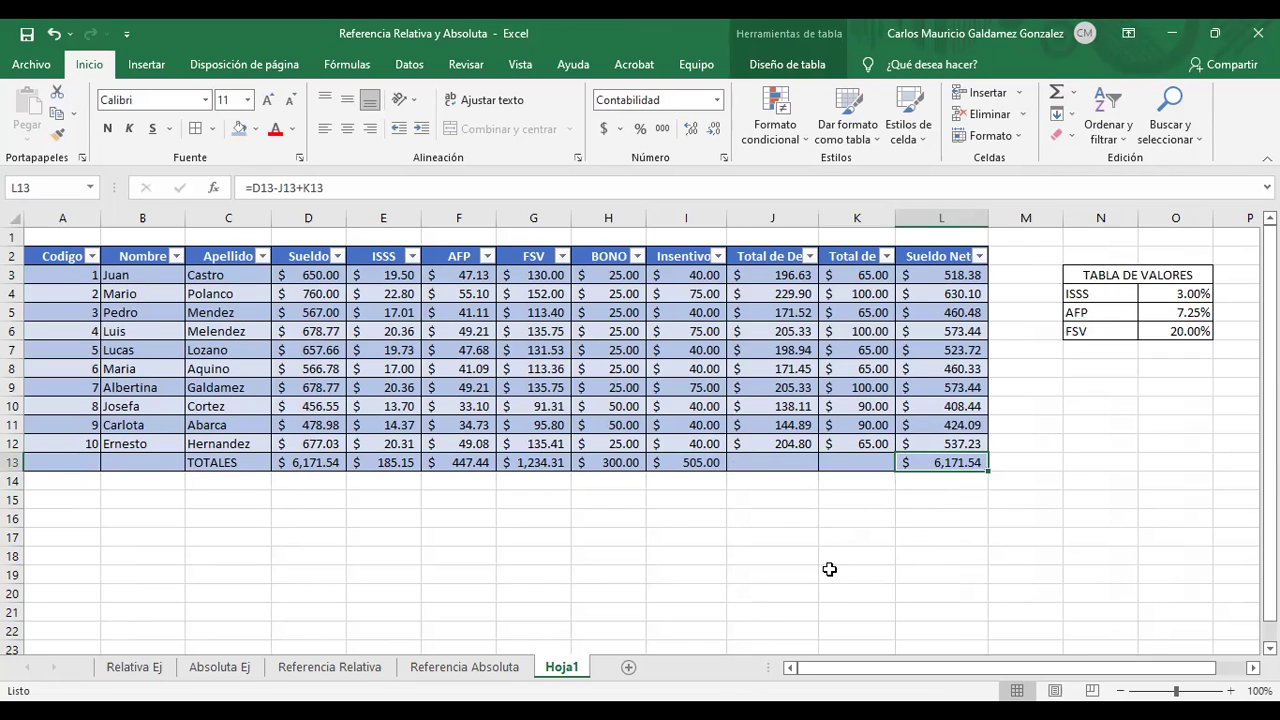
key("ctrl+z")
left_click(943, 466)
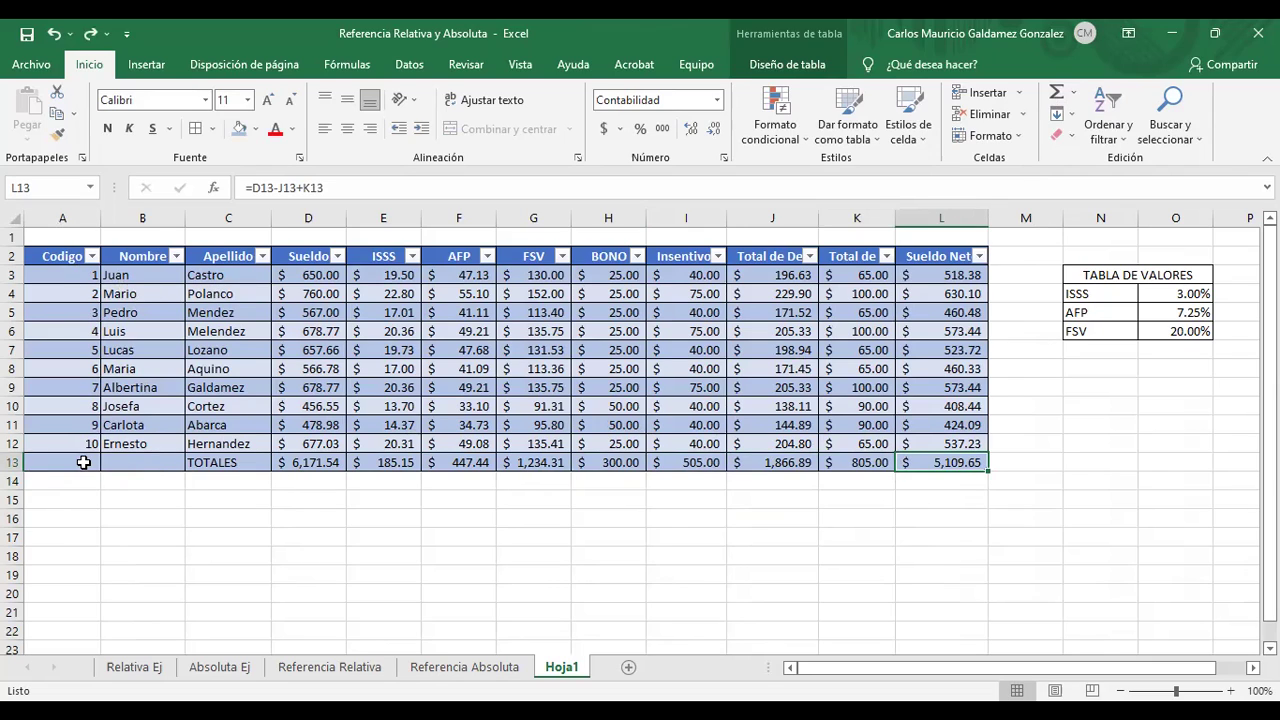
left_click_drag(84, 462, 205, 464)
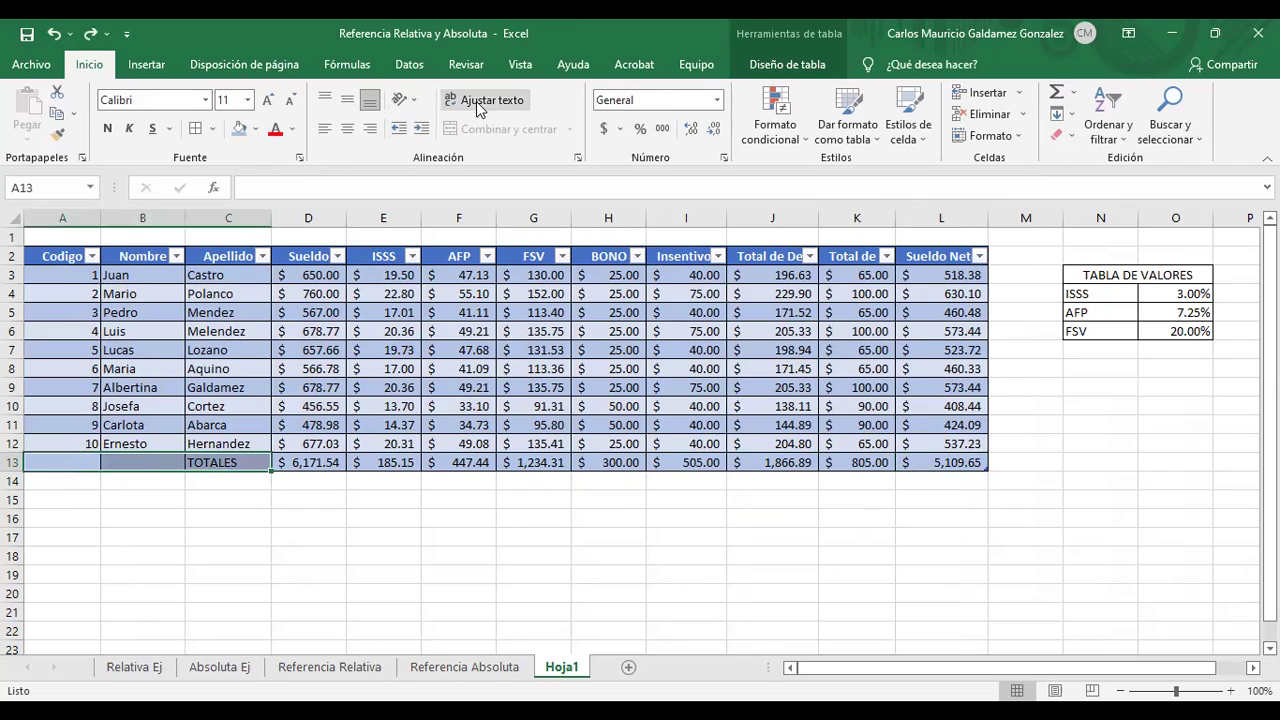
left_click(212, 464)
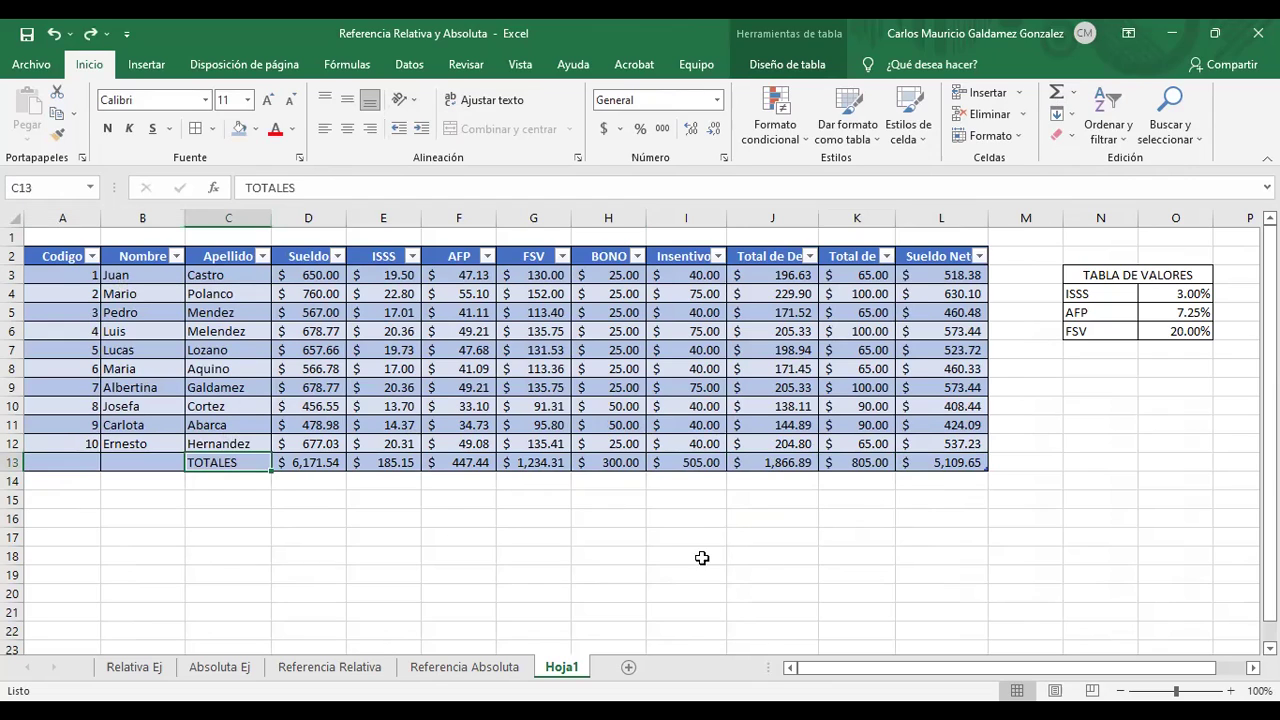
- Change the rates to ISSS 2%, AFP 4.75% and FSV 10%, then review the recalculated payroll
left_click(972, 462)
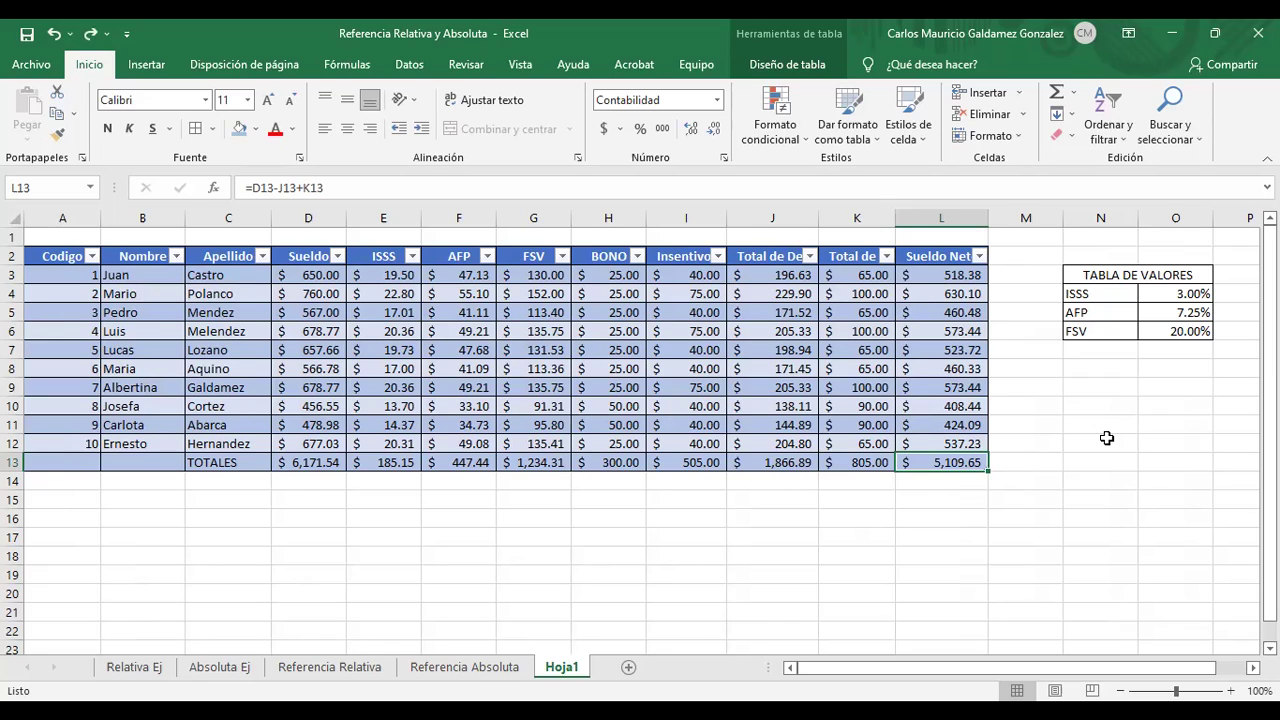
left_click(1088, 277)
left_click(1167, 296)
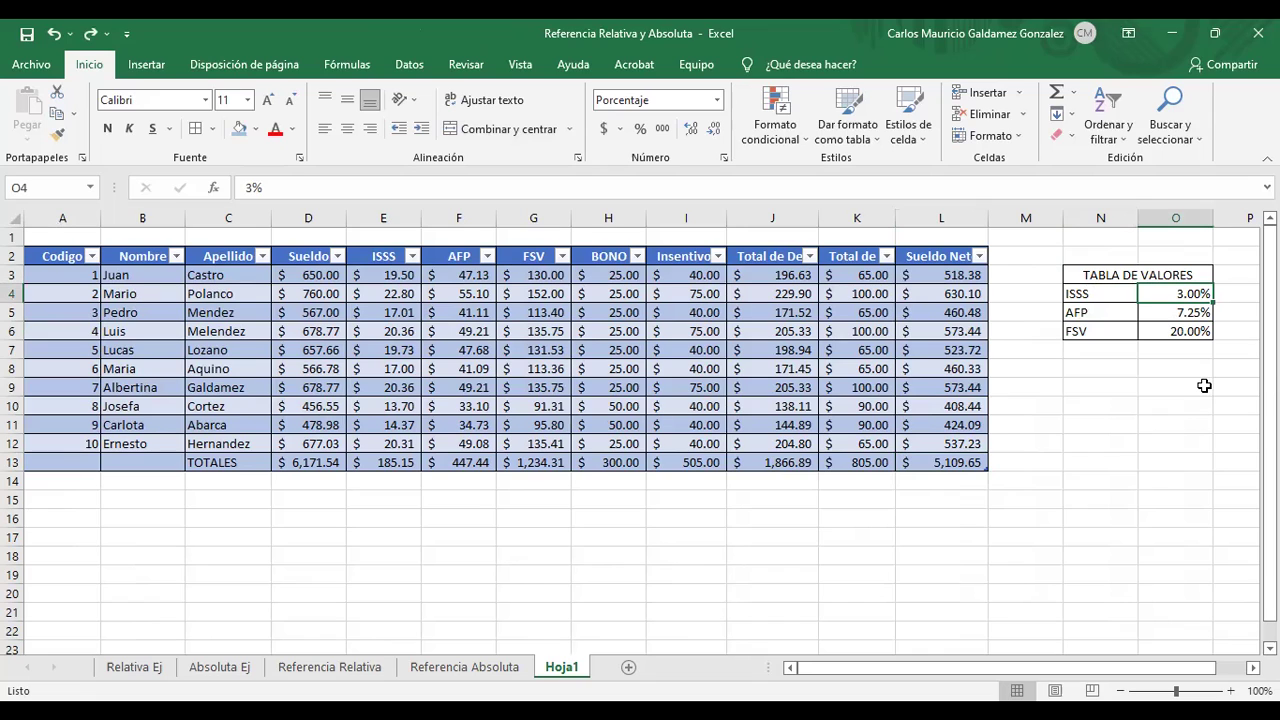
type("2")
key("Return")
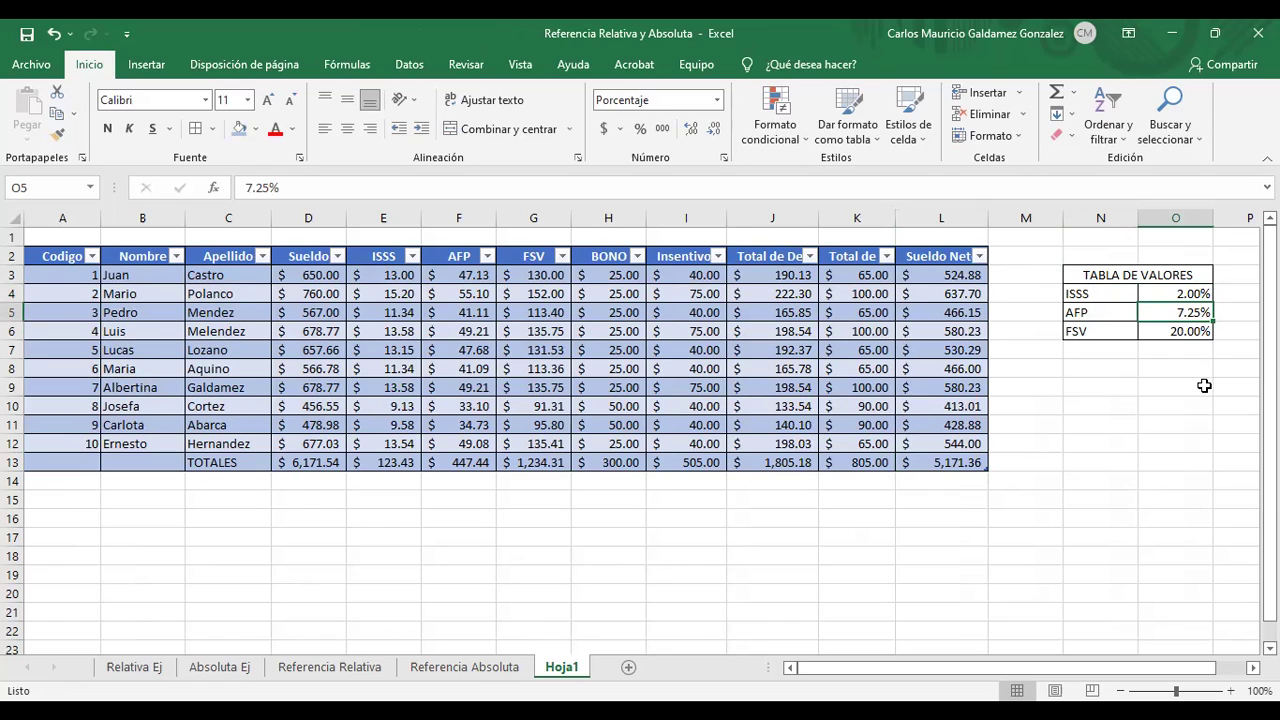
type("4.75")
key("Return")
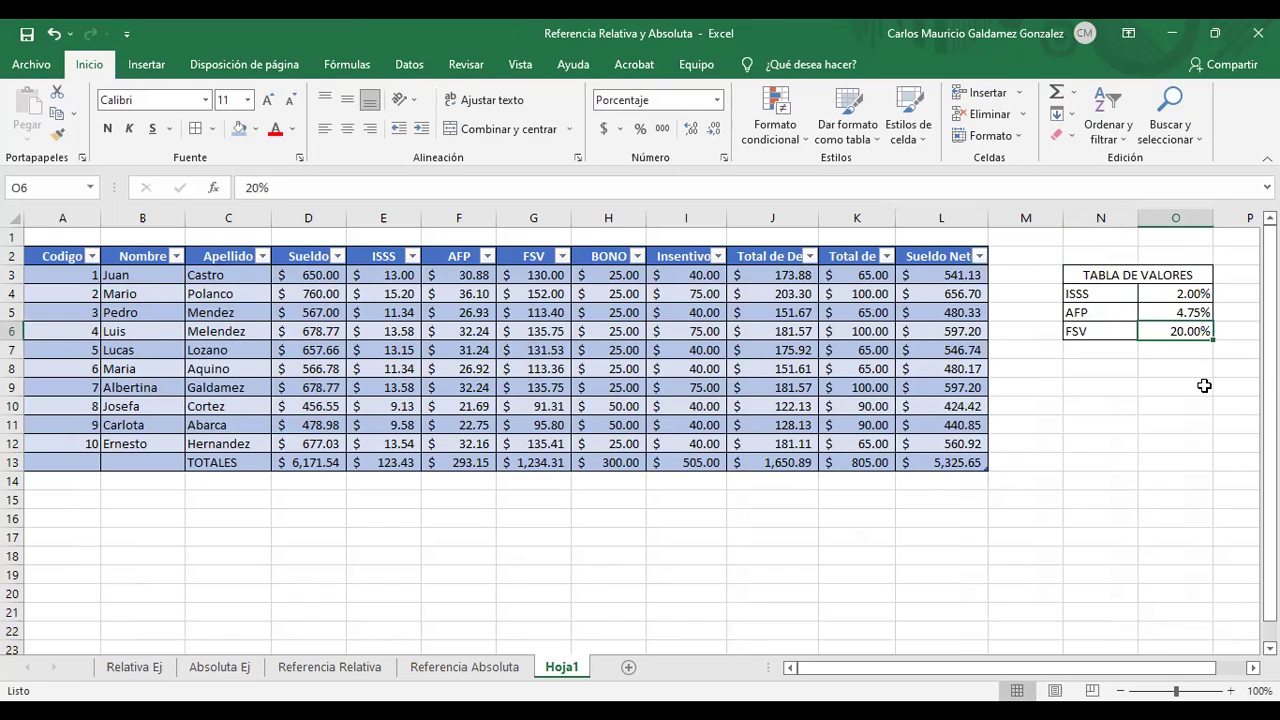
type("10")
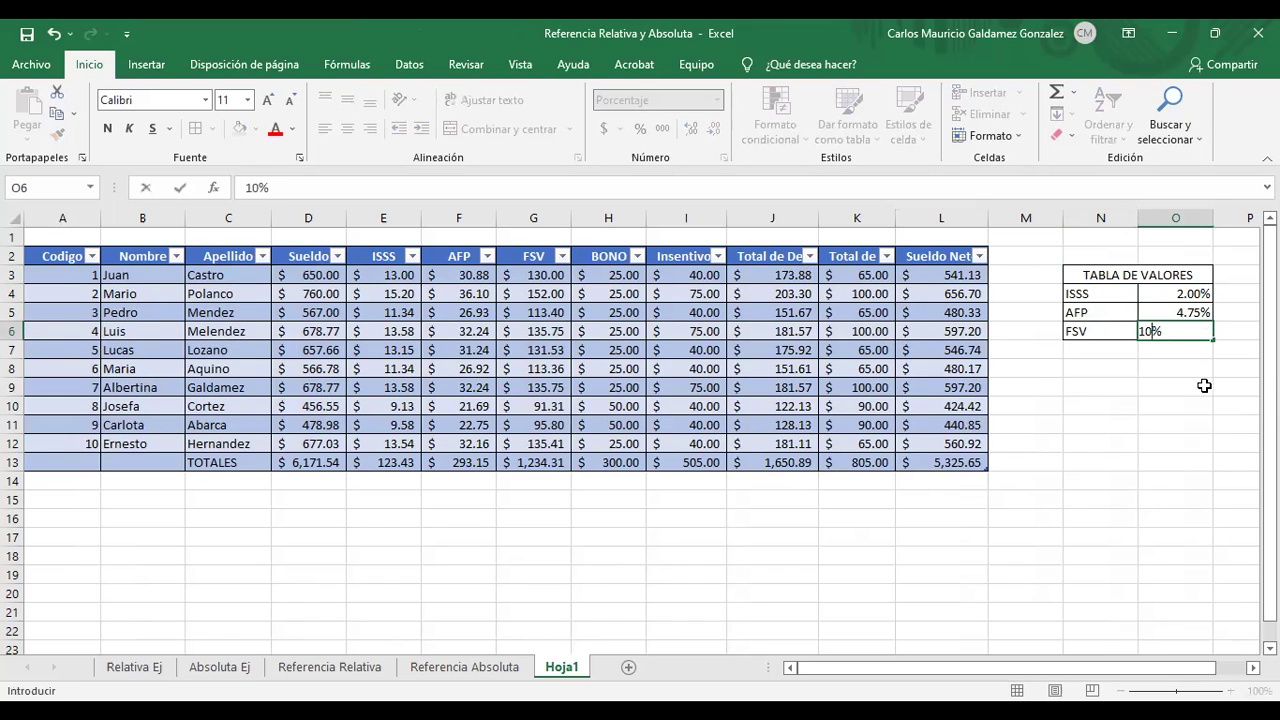
key("Return")
left_click_drag(930, 268, 60, 458)
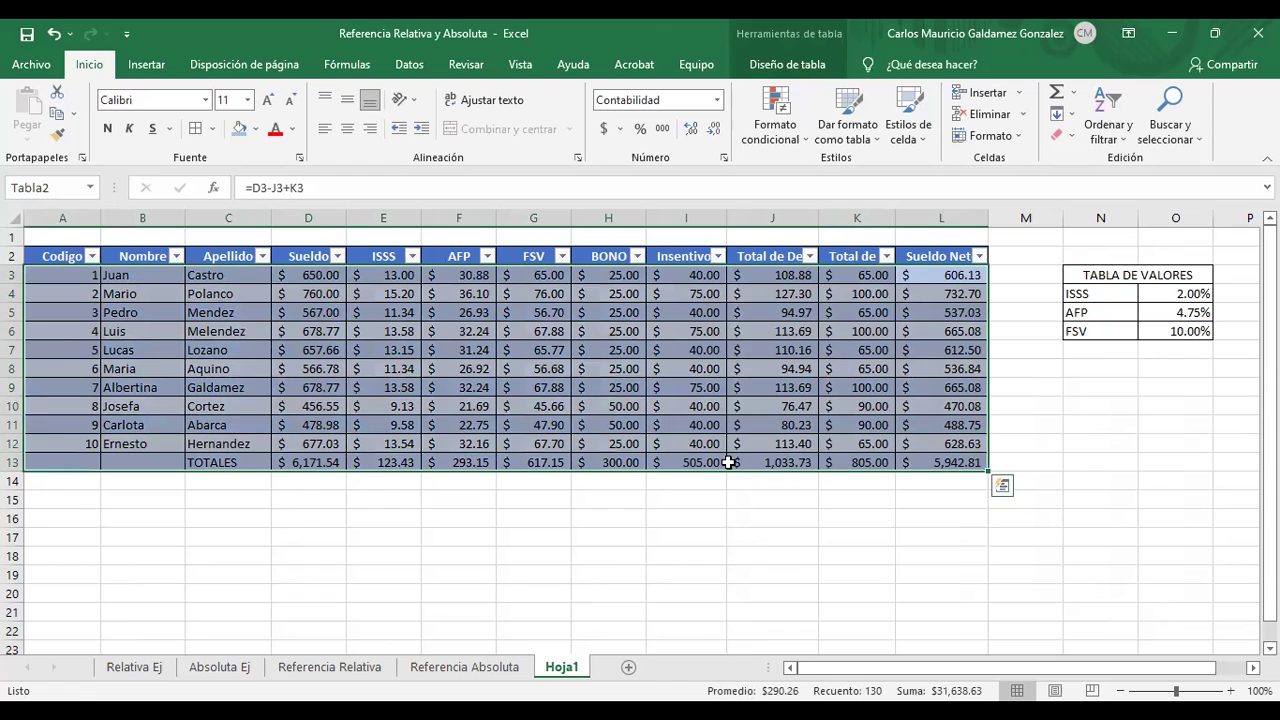
left_click(1105, 275)
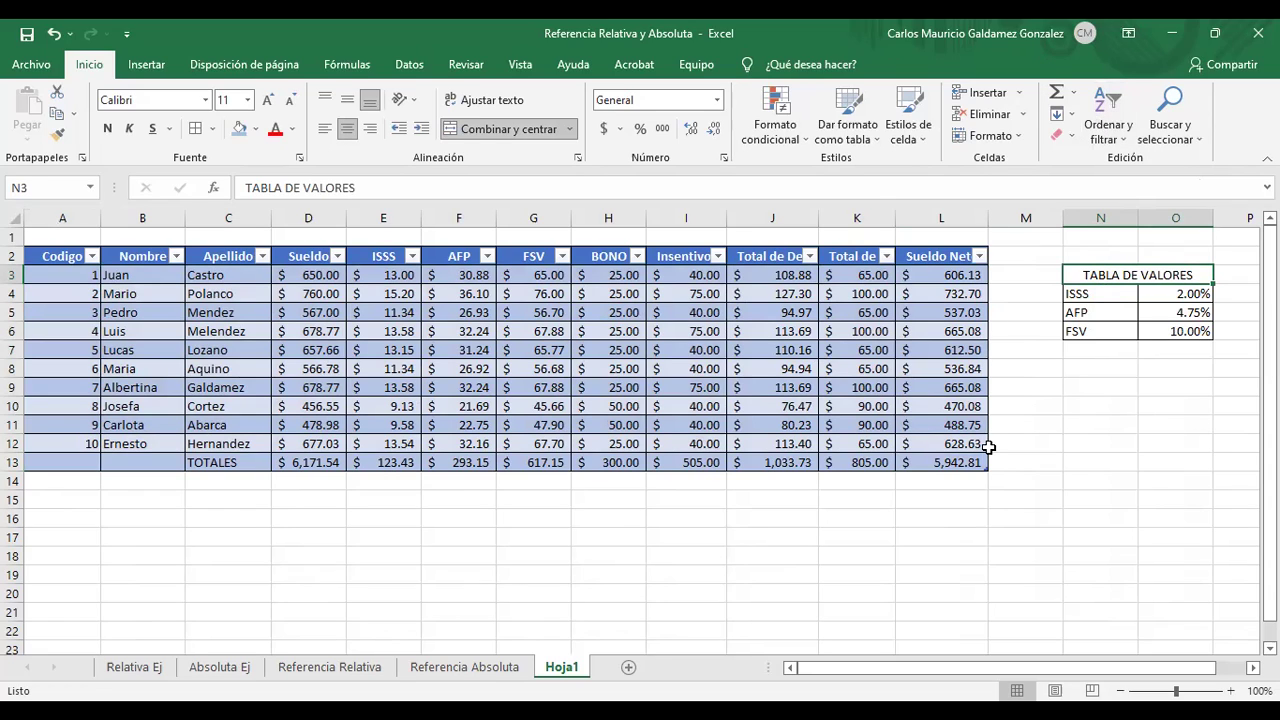
- Undo back to the ISSS 3%, AFP 7.25% and FSV 20% rates, then select the ISSS, AFP and FSV labels
key("ctrl+z")
key("ctrl+z")
key("ctrl+z")
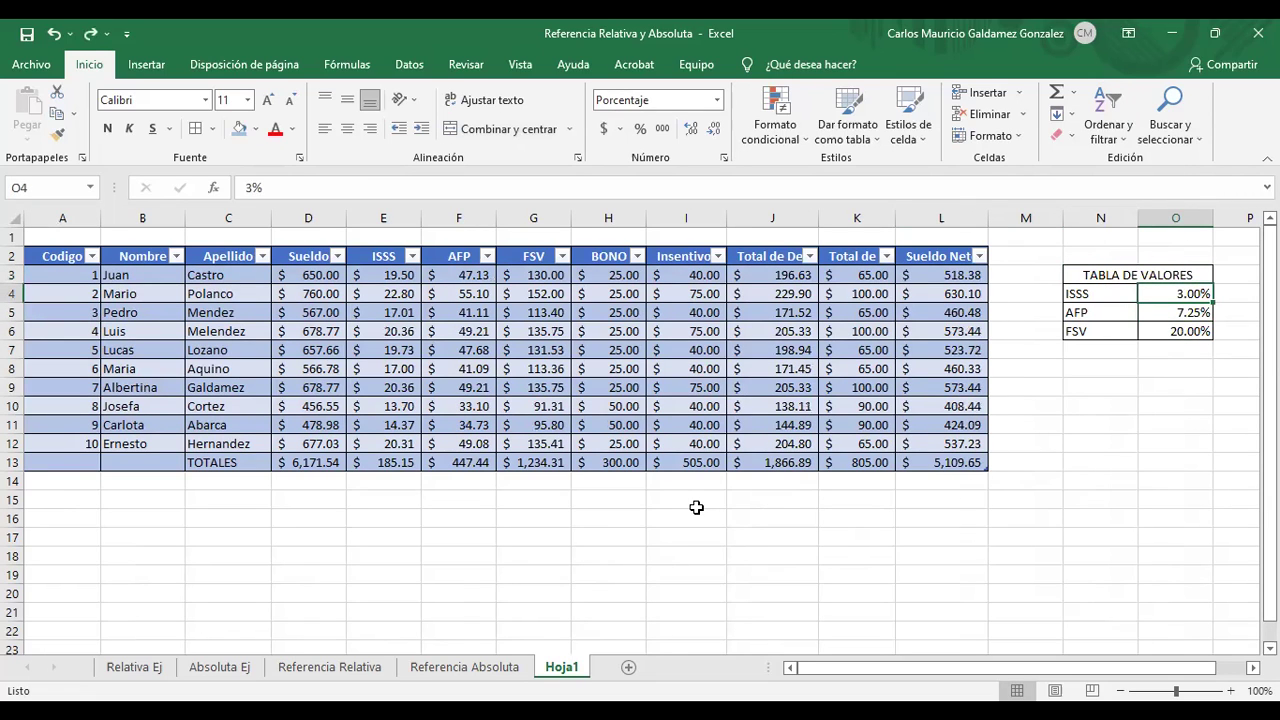
left_click_drag(1105, 276, 1178, 330)
left_click(1180, 330)
left_click_drag(1106, 293, 1115, 331)
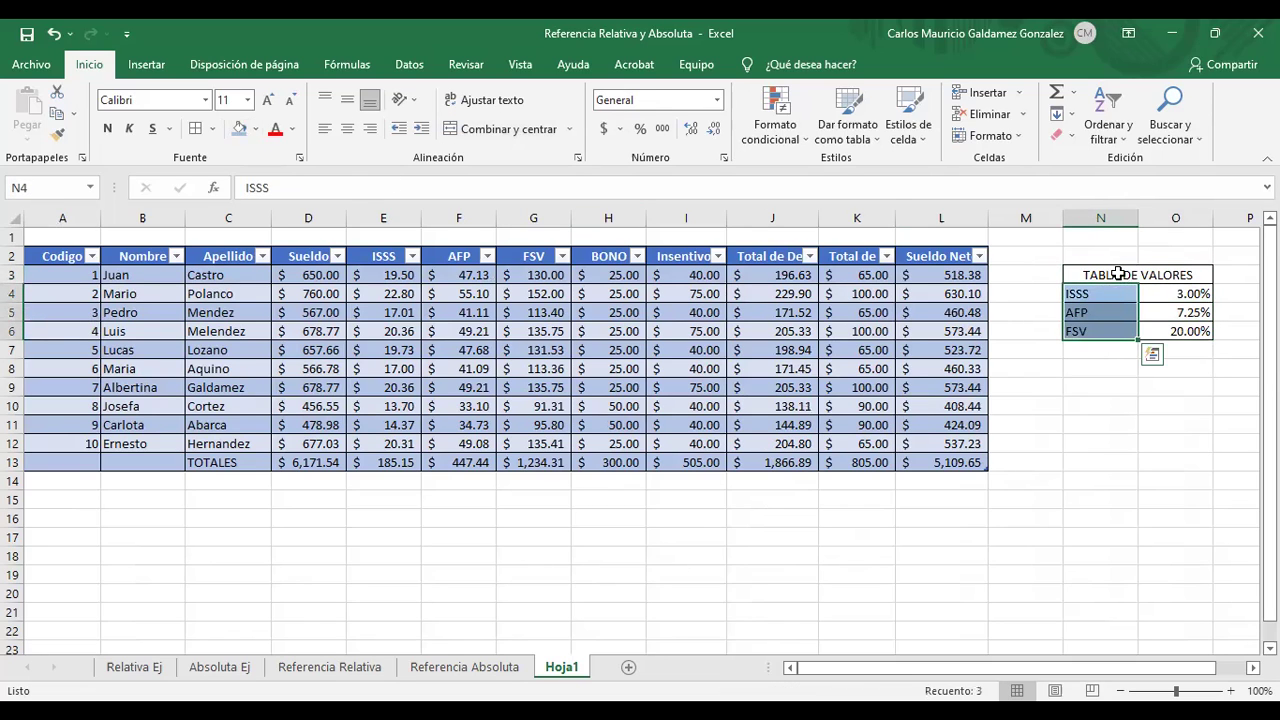
- Fill the TABLA DE VALORES title dark blue and the AFP 7.25% rate cell grey
left_click(1118, 275)
left_click(256, 130)
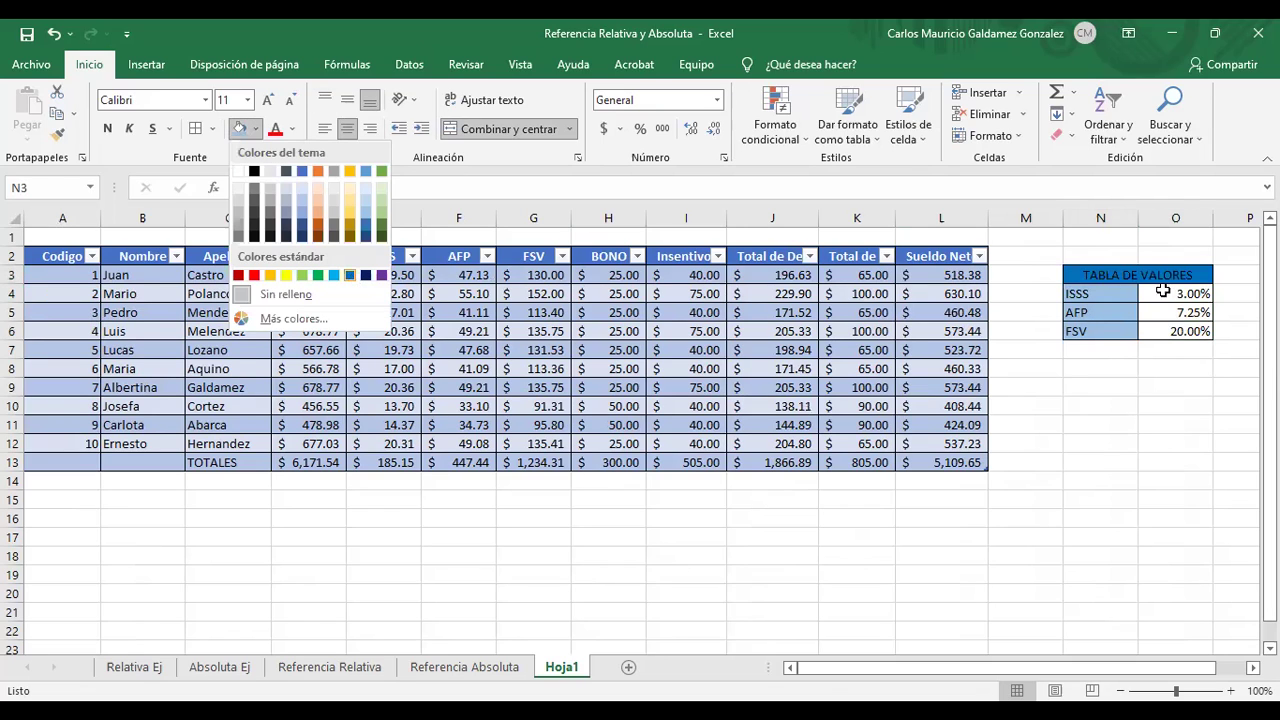
left_click_drag(1163, 291, 1169, 331)
key("Return")
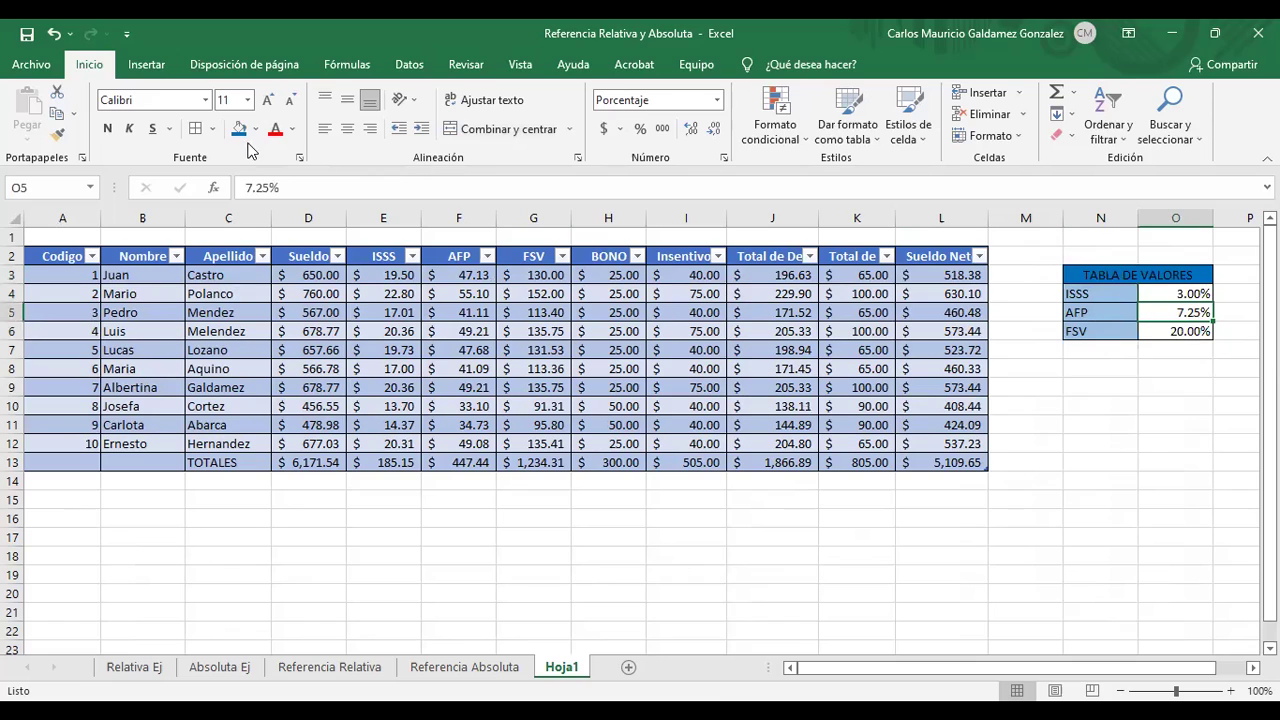
left_click(257, 130)
left_click(333, 205)
left_click(1175, 388)
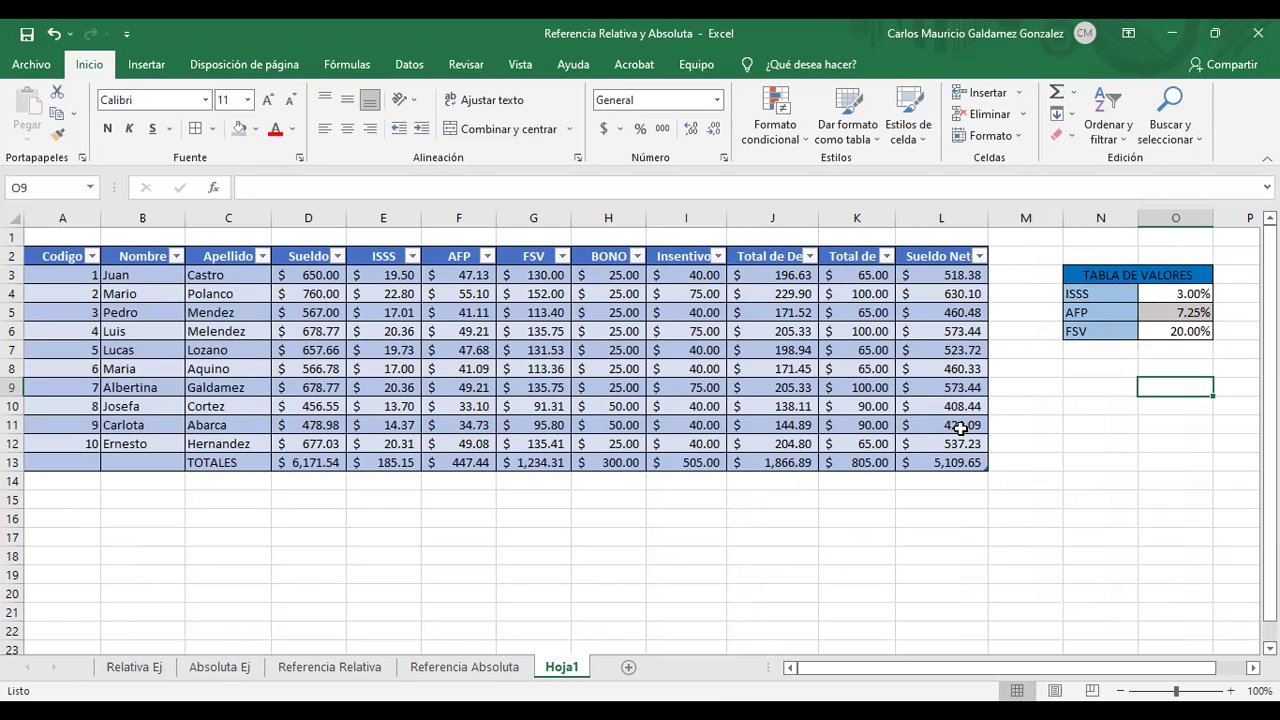
left_click(372, 463)
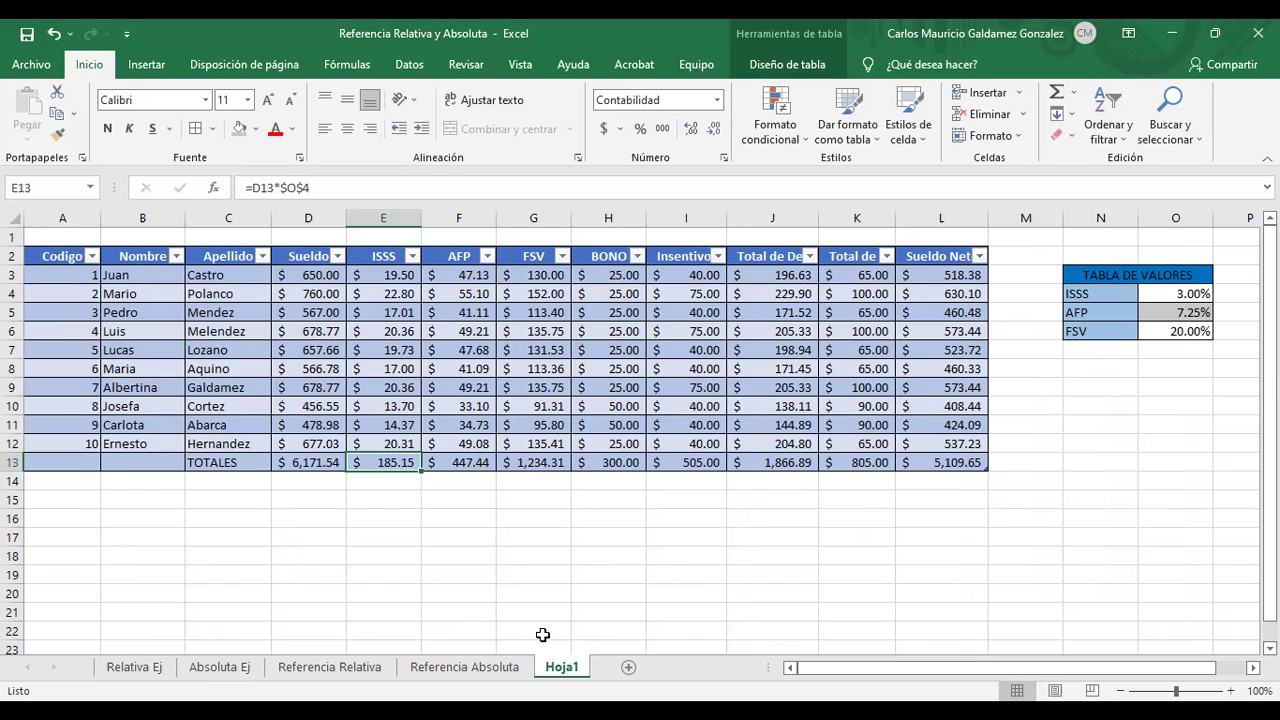
left_click(310, 275)
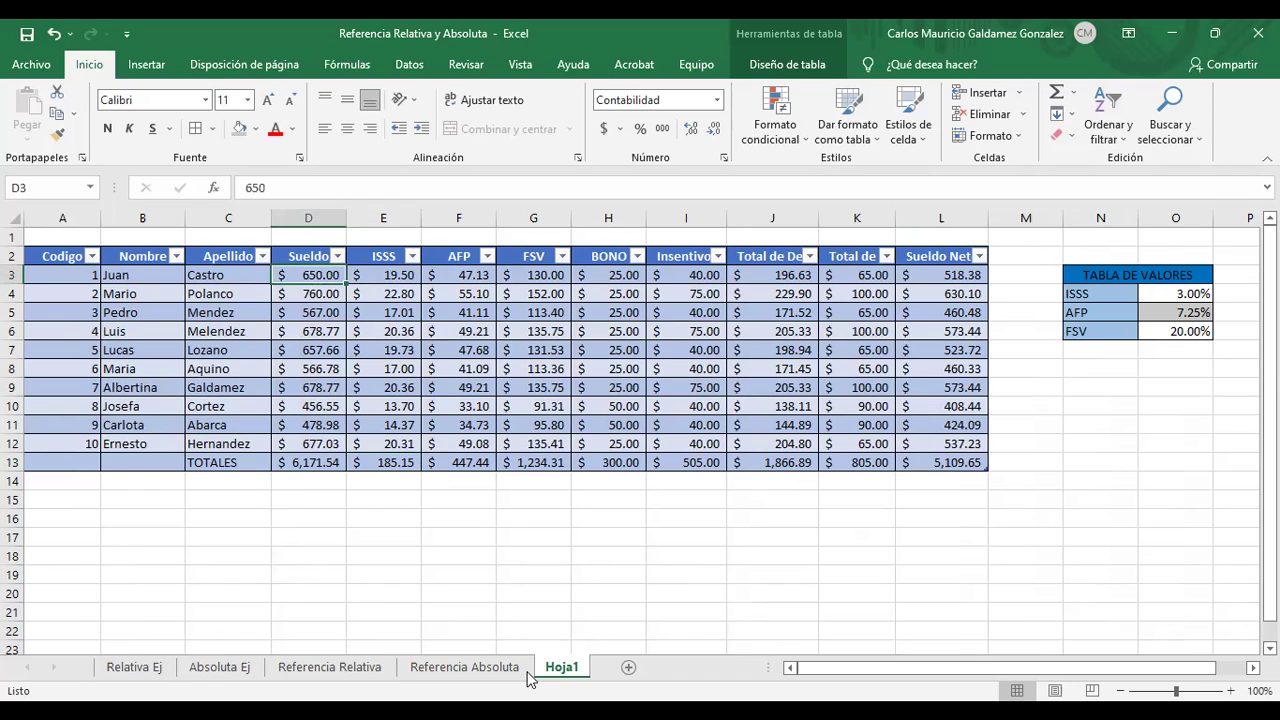
left_click(373, 275)
left_click(478, 572)
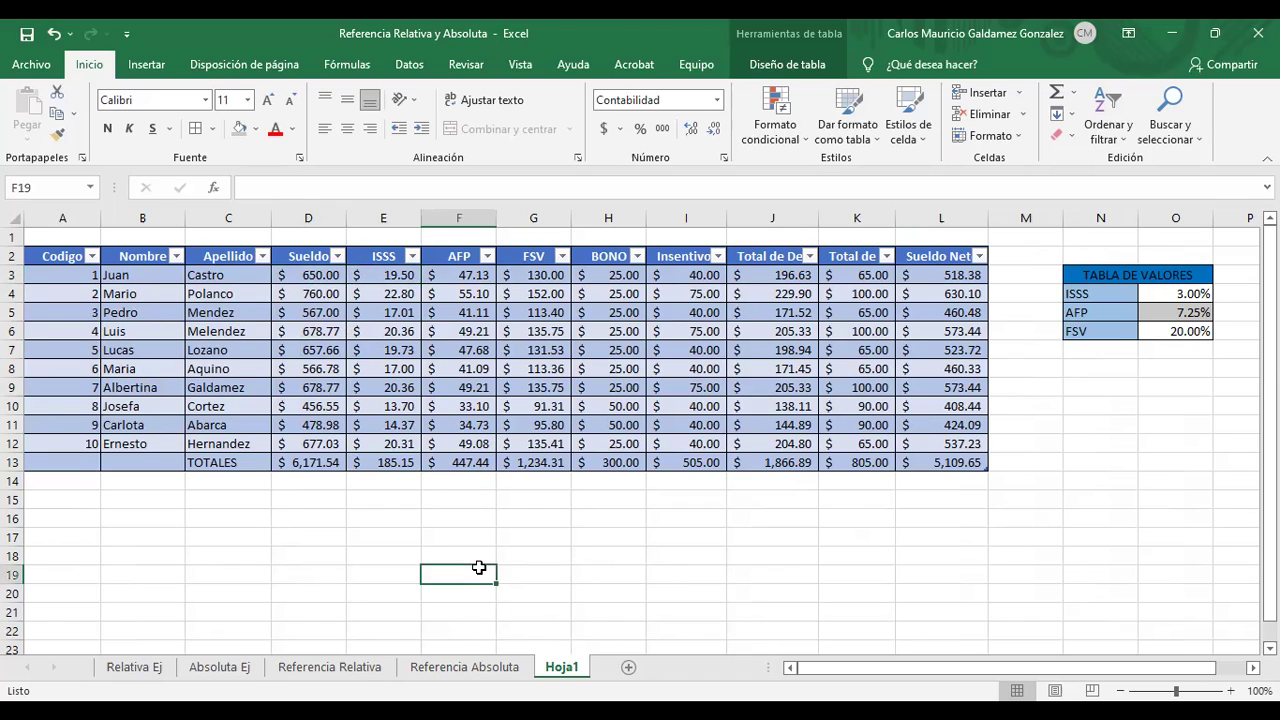
left_click_drag(1168, 296, 1168, 331)
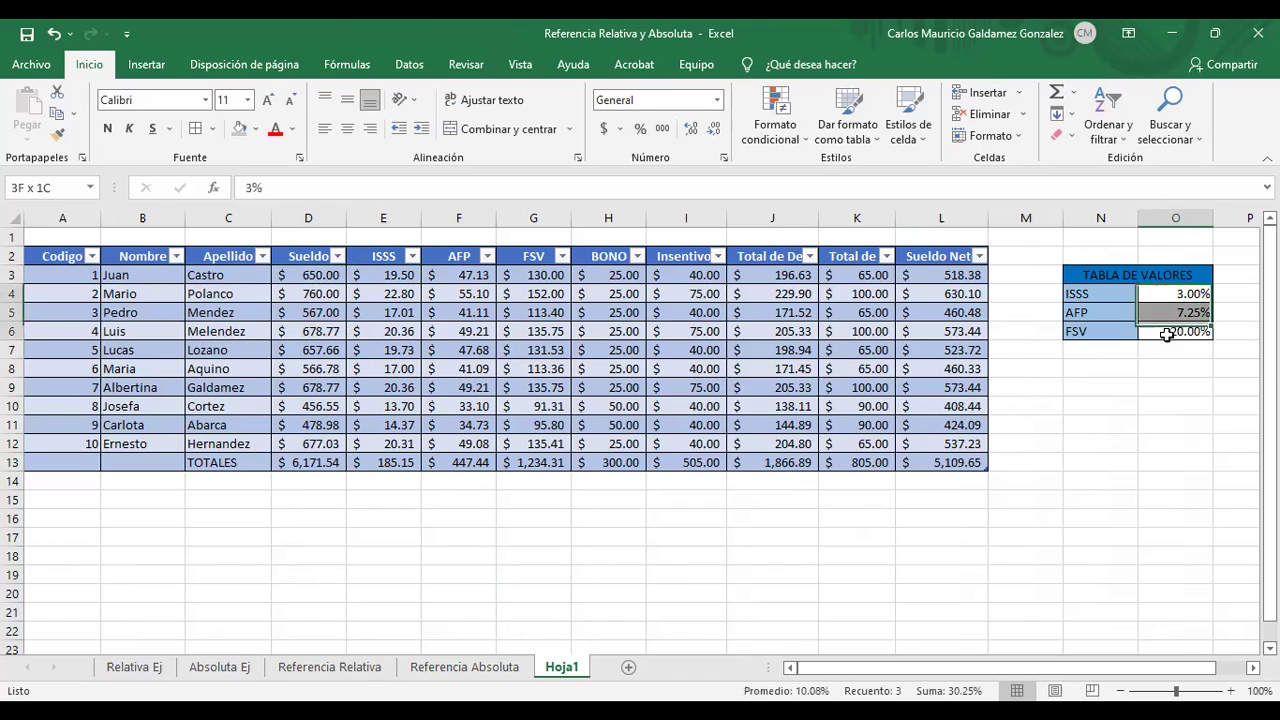
left_click_drag(377, 283, 594, 514)
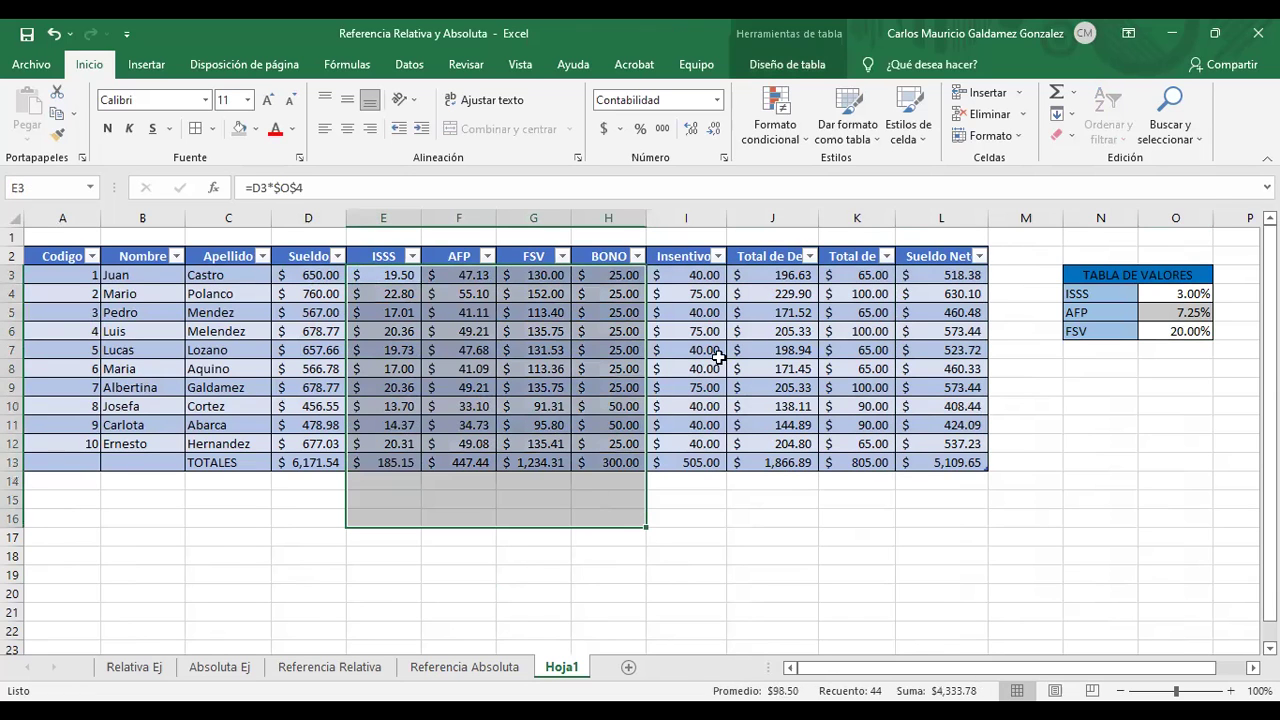
left_click_drag(294, 274, 305, 462)
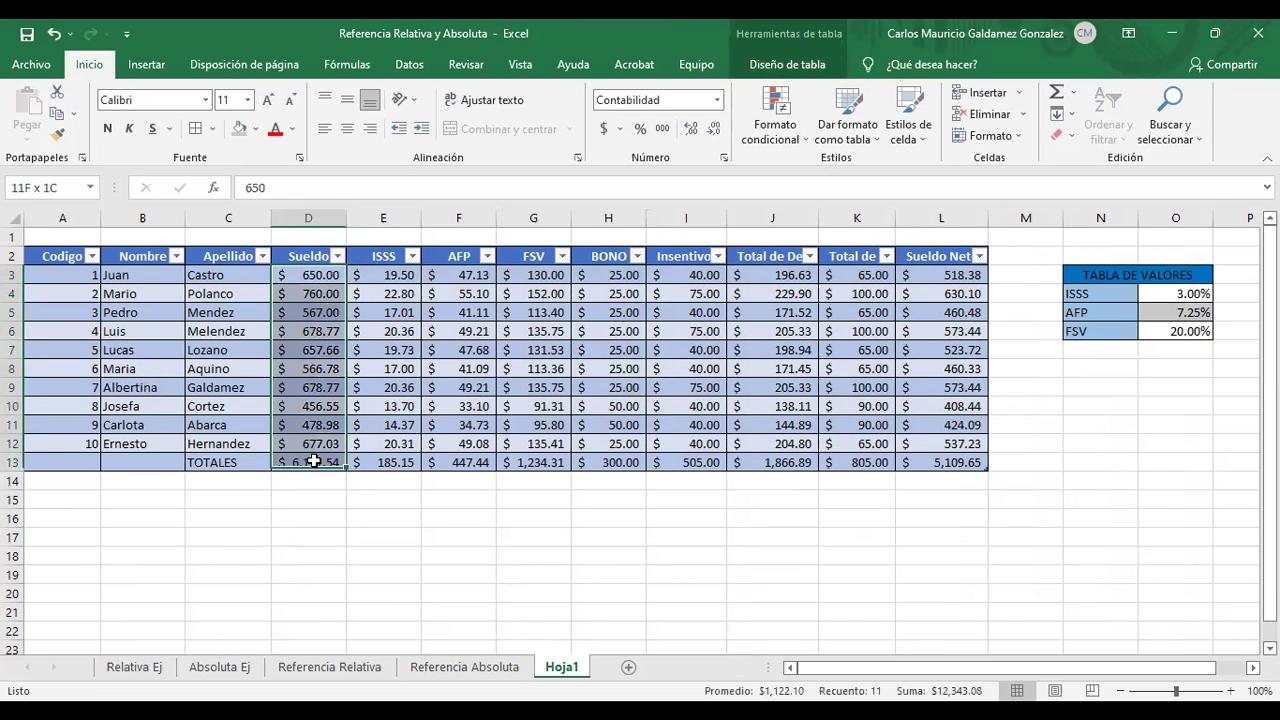
left_click_drag(674, 279, 622, 462)
left_click_drag(934, 277, 770, 462)
left_click_drag(305, 279, 500, 449)
left_click_drag(390, 276, 525, 453)
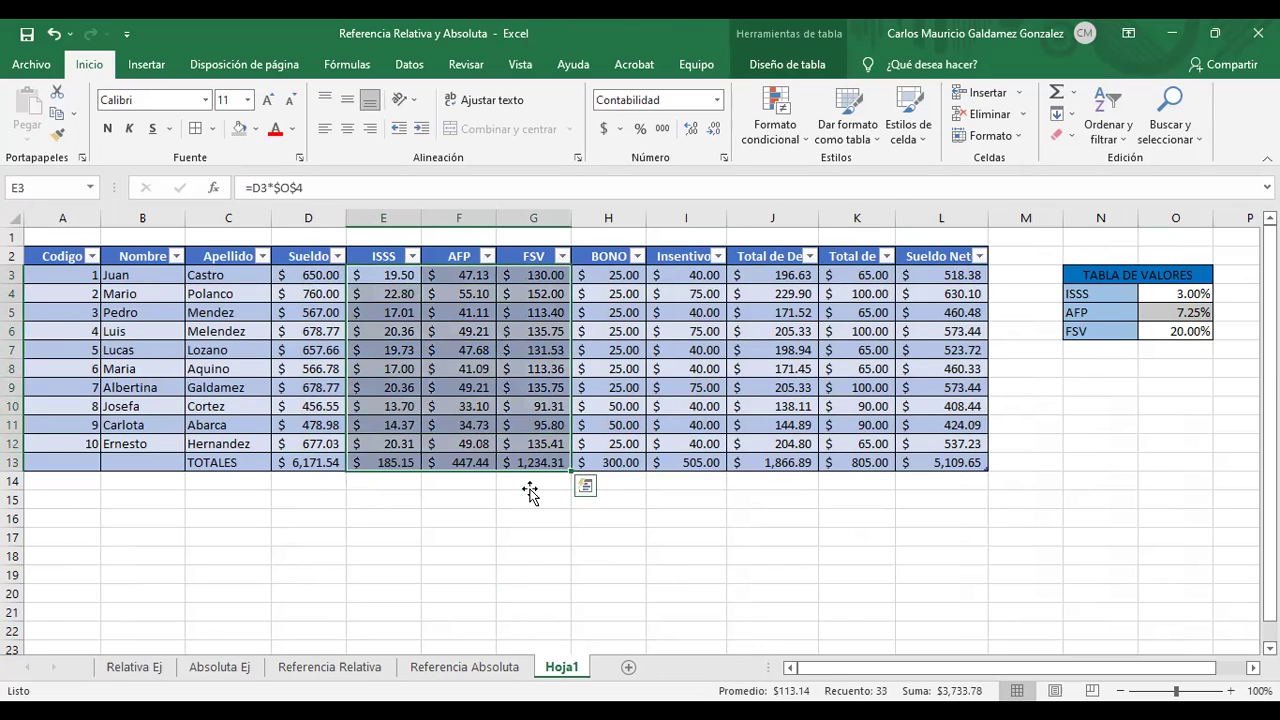
left_click(530, 490)
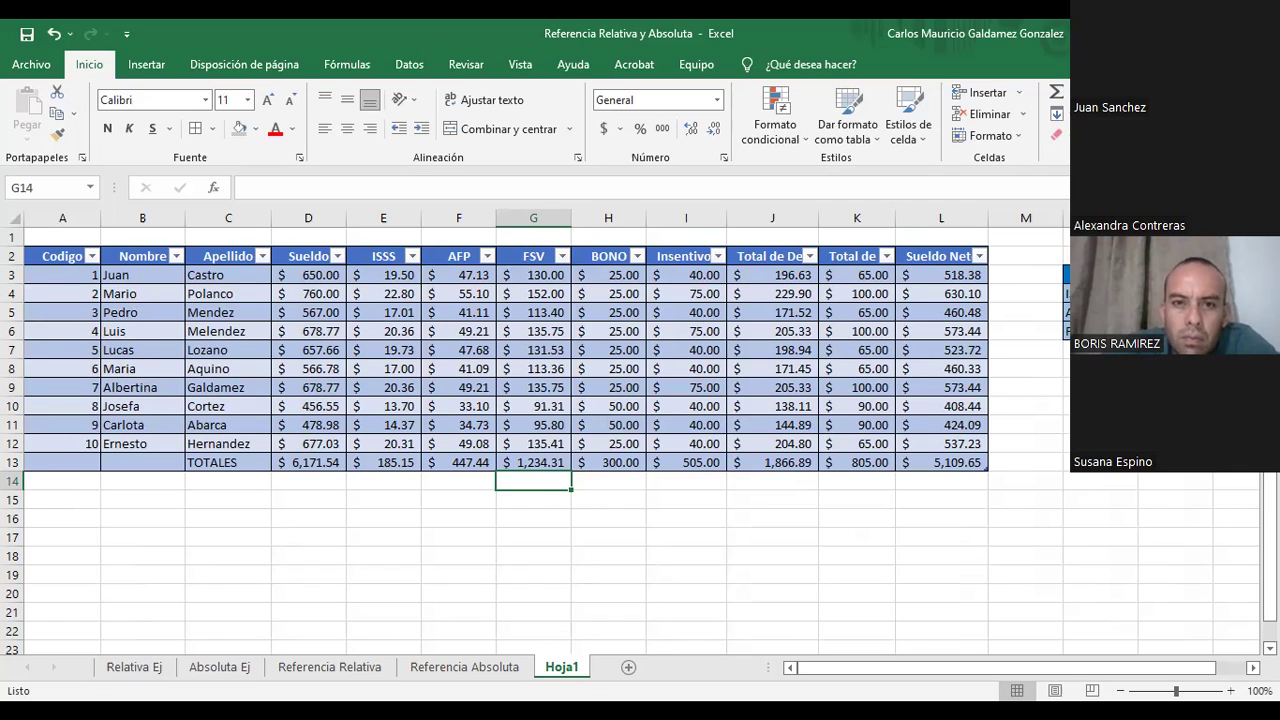
- Browse the Referencia Absoluta, Referencia Relativa, Hoja1 and Relativa Ej sheets, then switch to the Ejemplo Absoluto slide
left_click(463, 667)
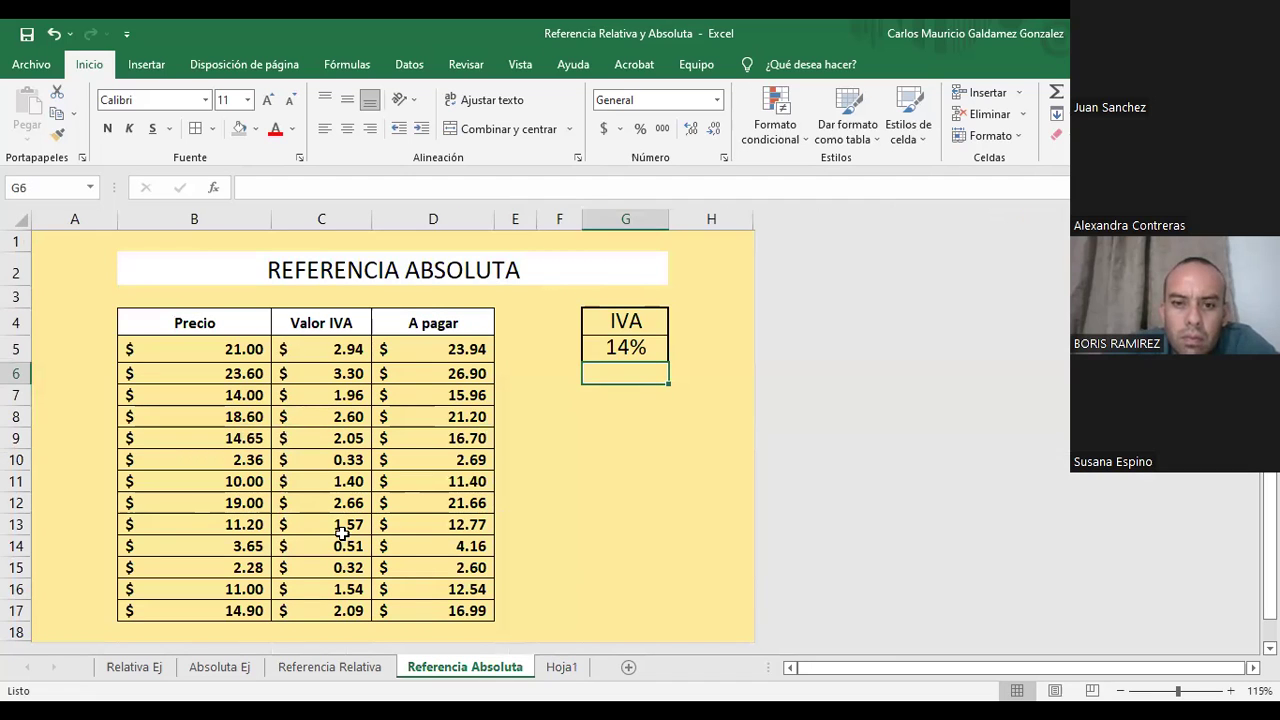
left_click(323, 676)
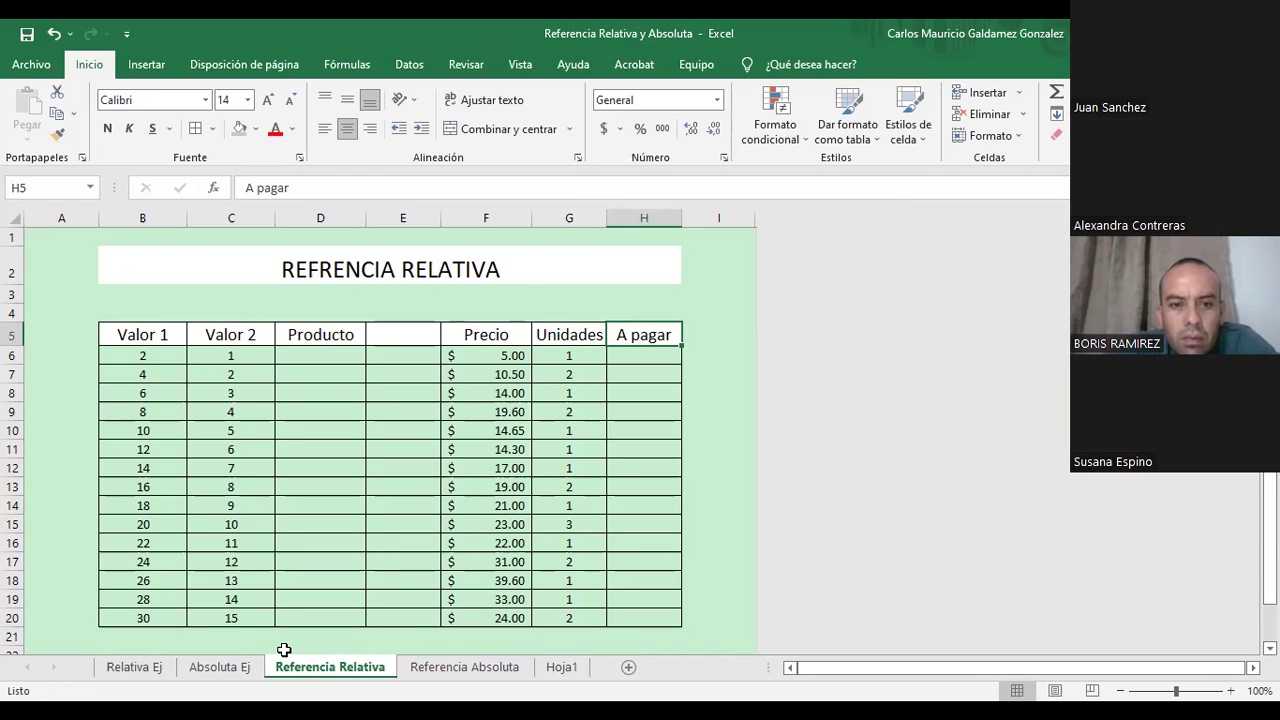
left_click(462, 670)
left_click(554, 670)
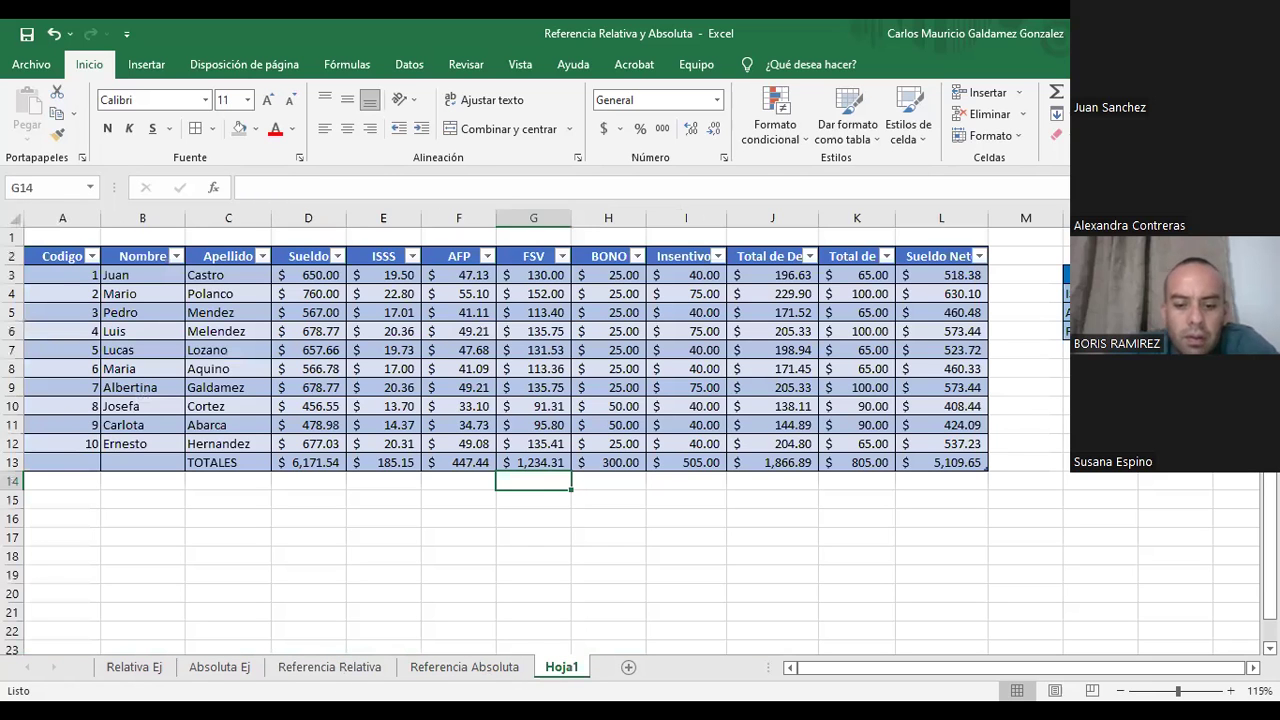
left_click(138, 674)
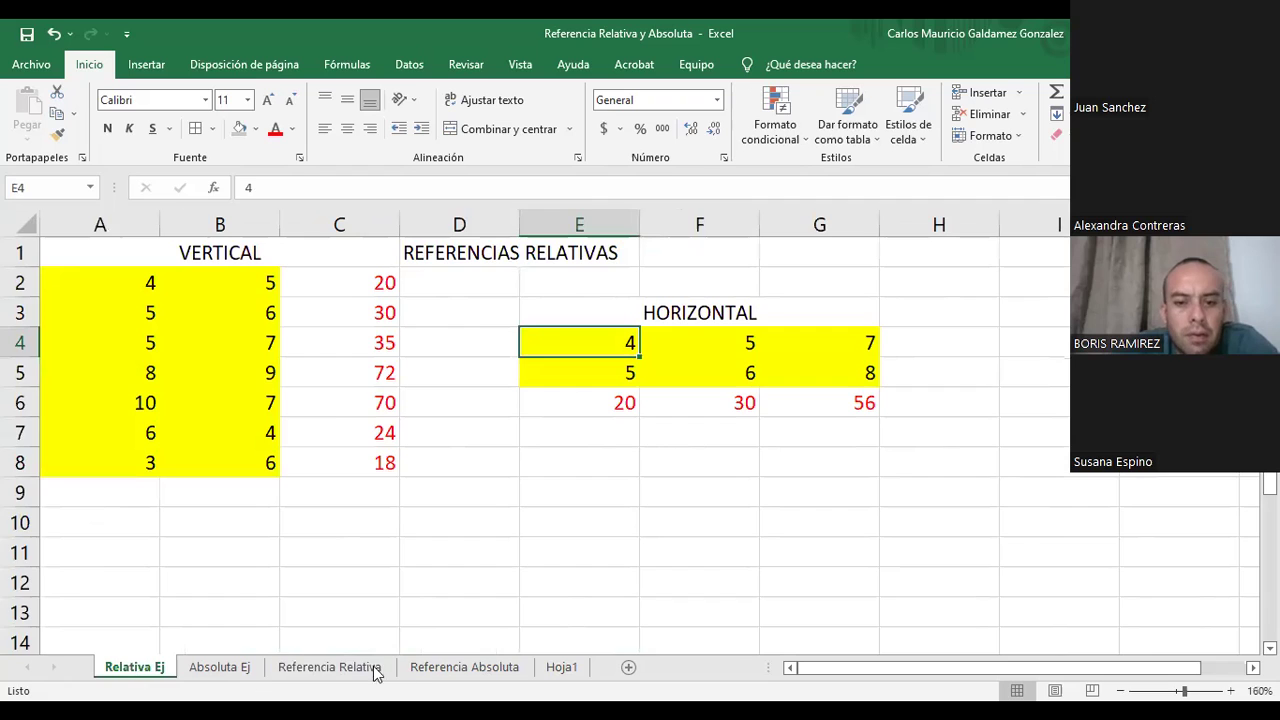
left_click(465, 669)
left_click(360, 670)
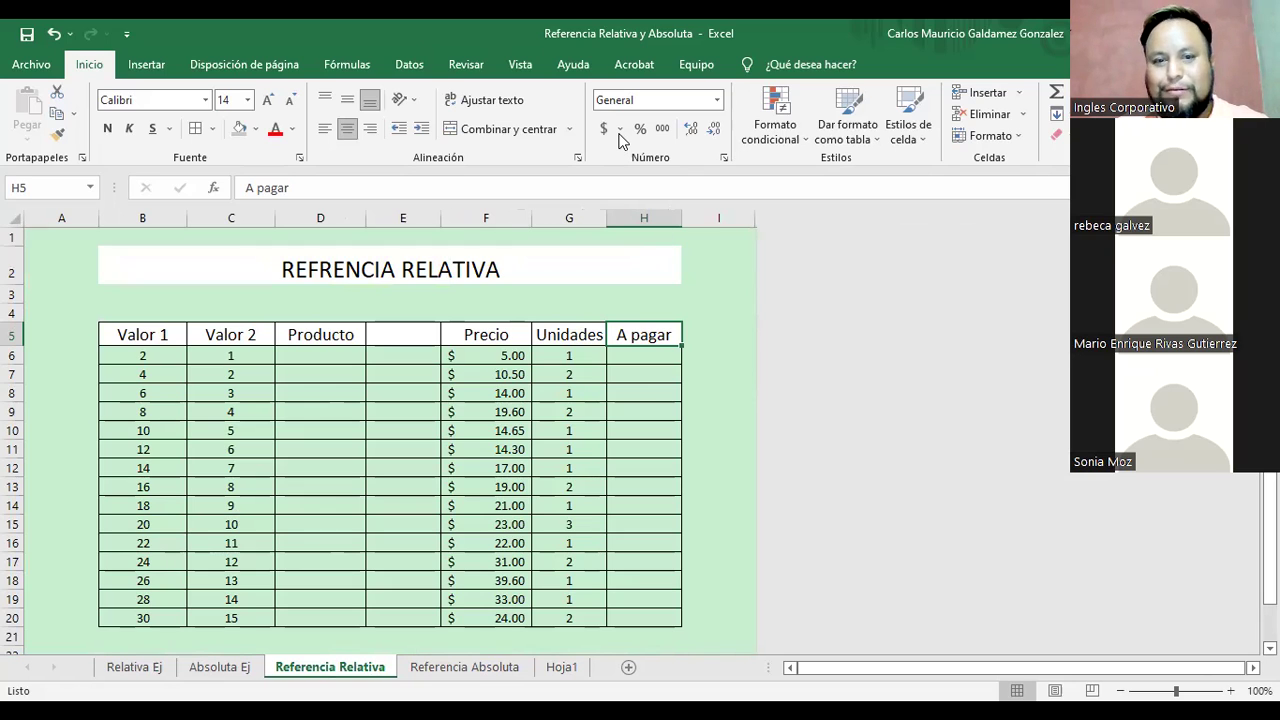
key("alt+Tab")
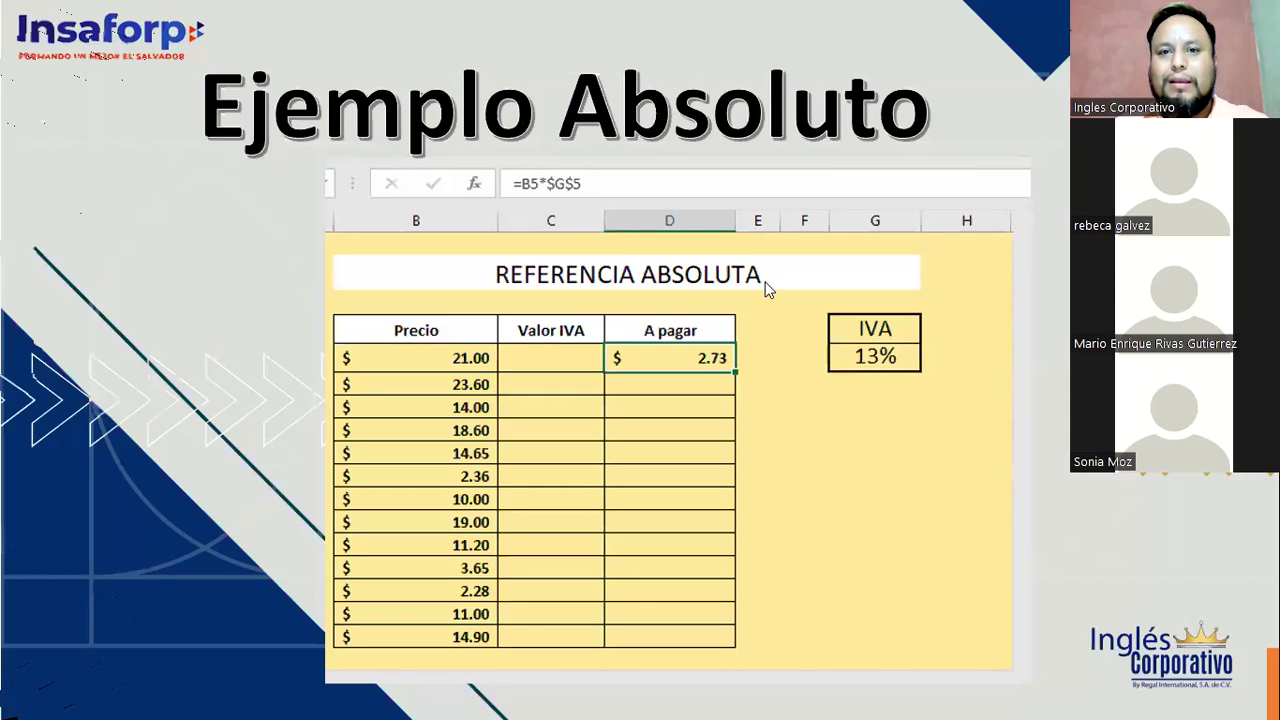